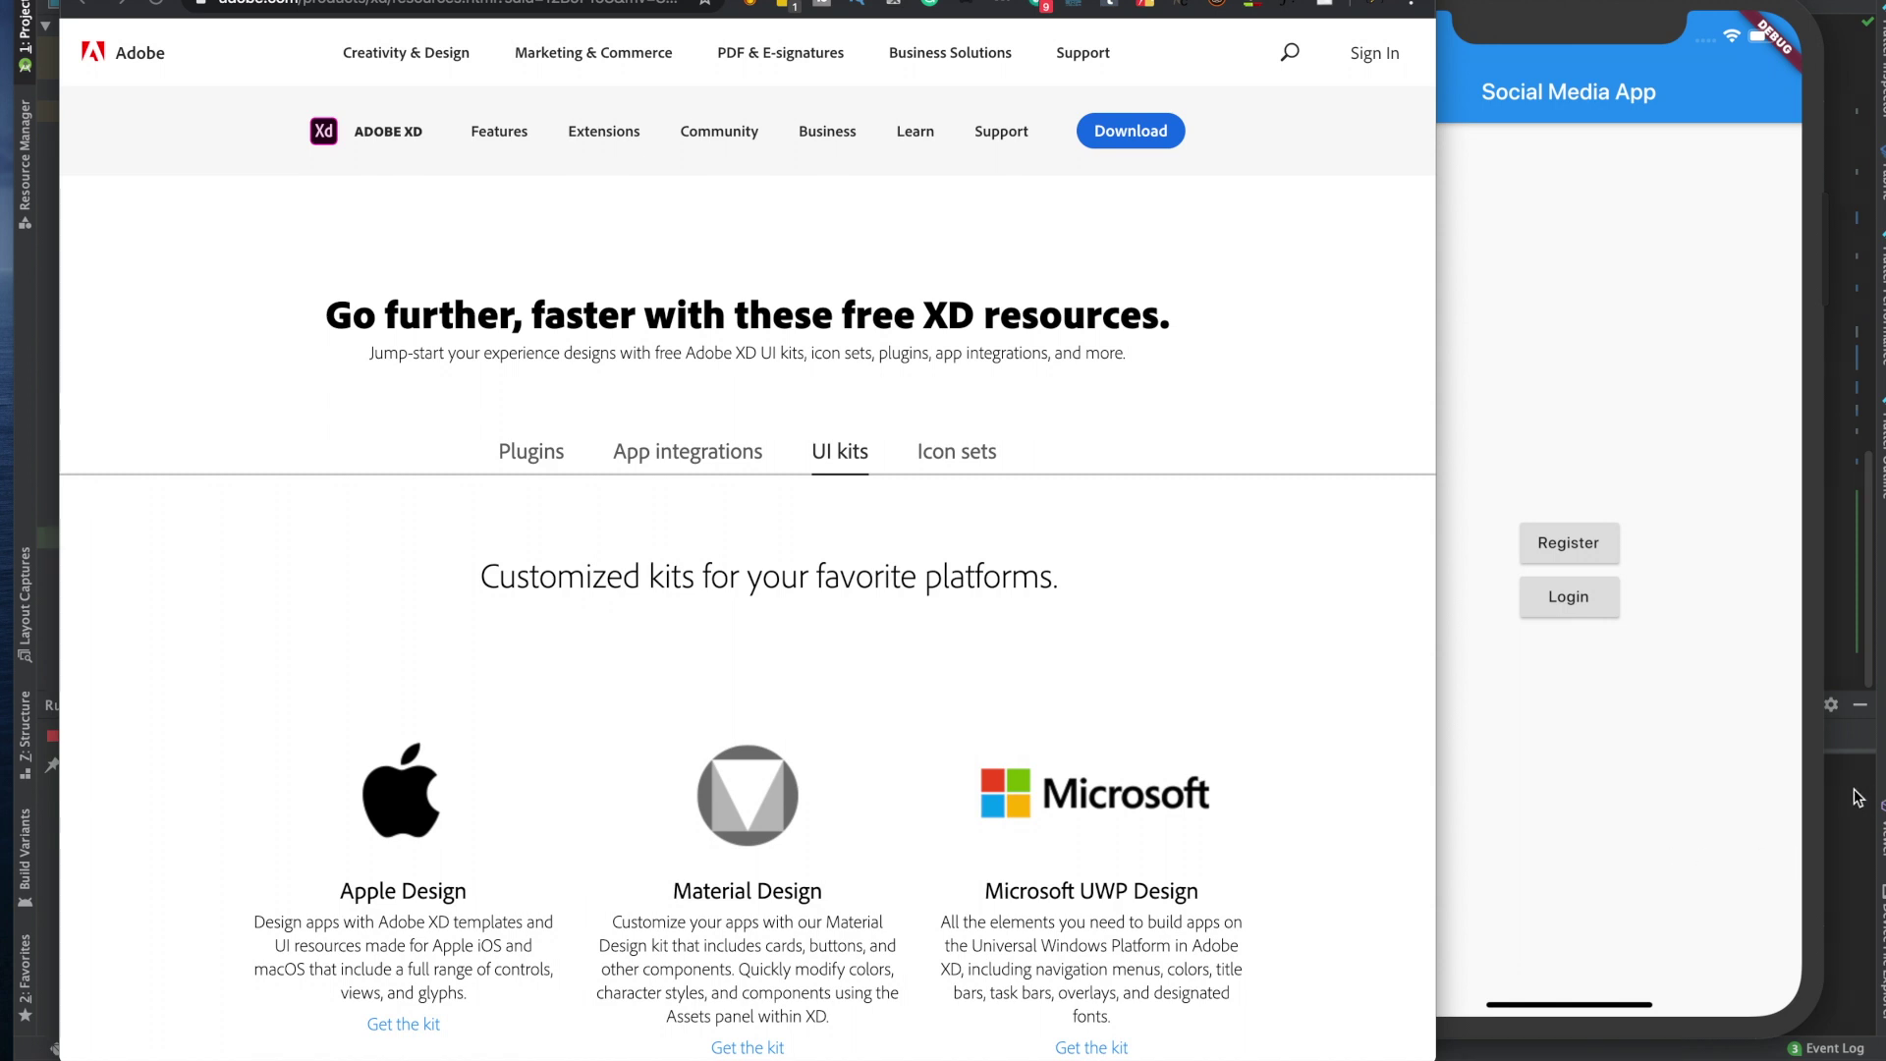
# Check the app's Register screen in the iOS simulator, then return to its start screen.
pyautogui.click(1715, 776)
pyautogui.click(1577, 543)
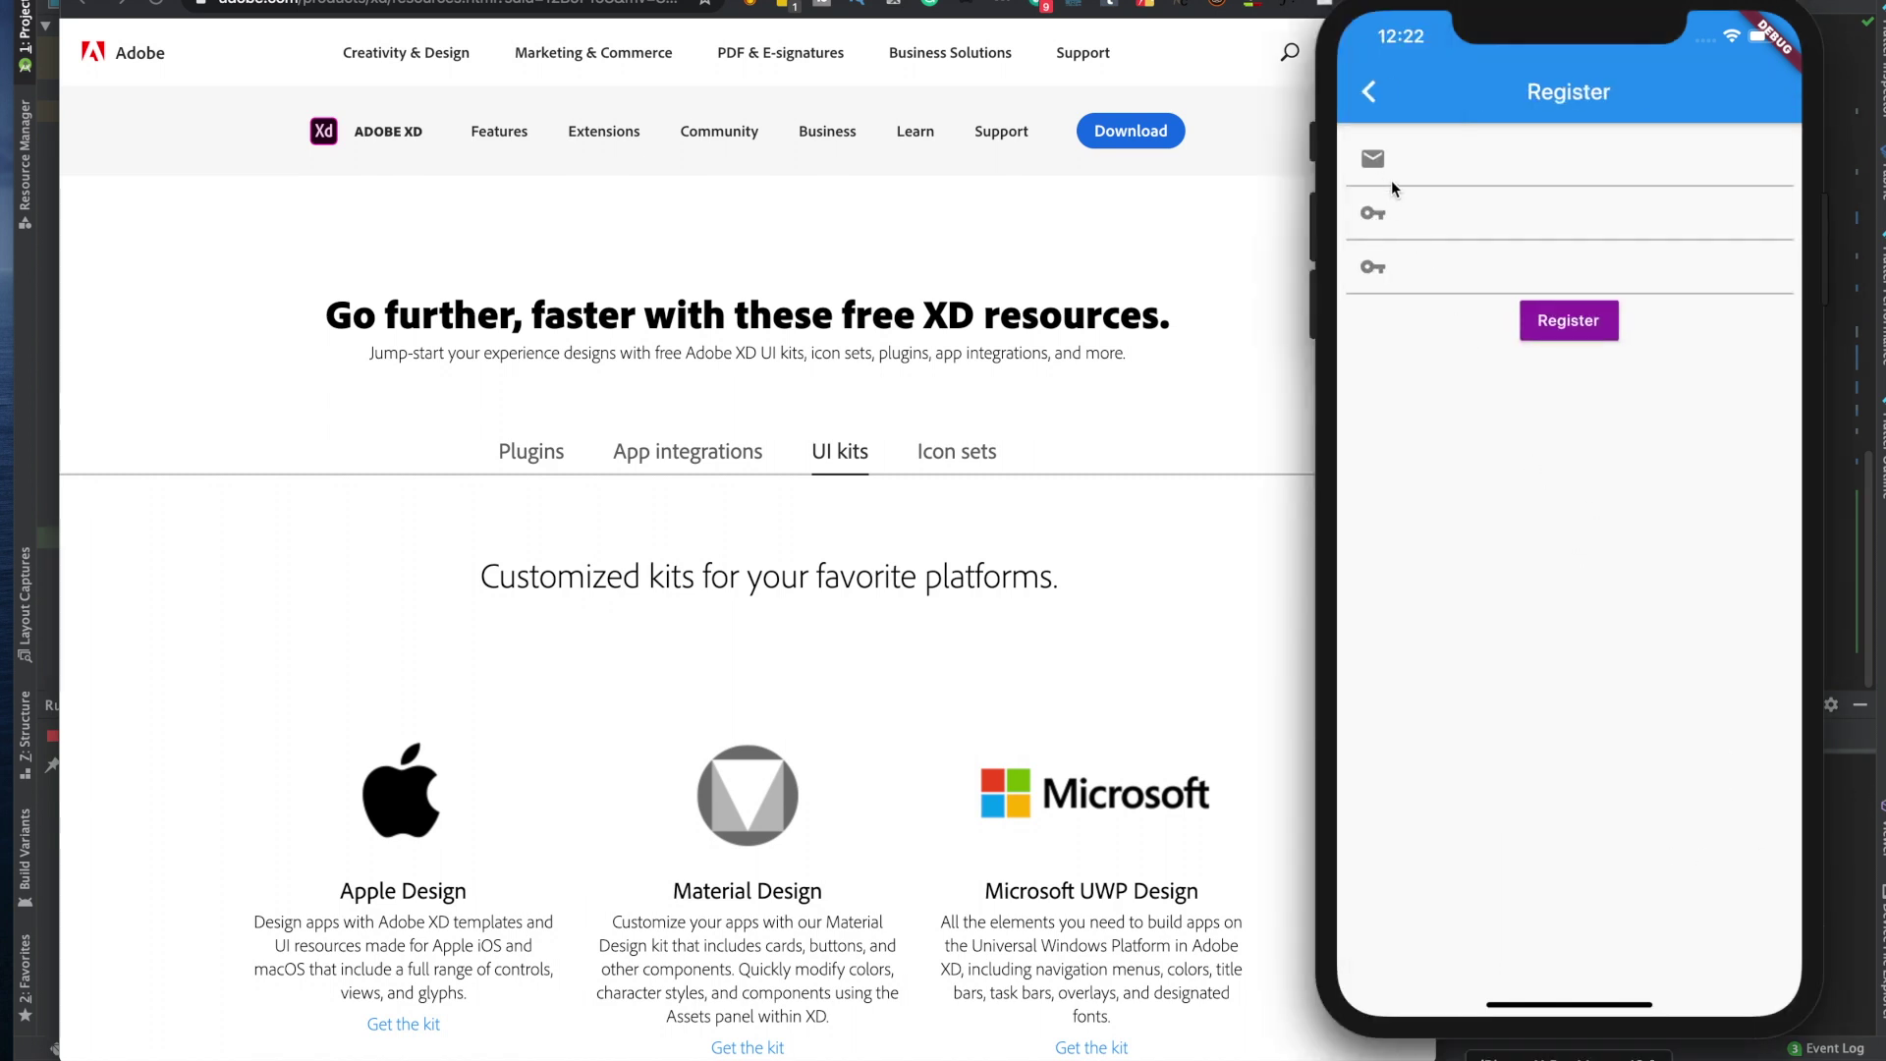
pyautogui.click(1387, 96)
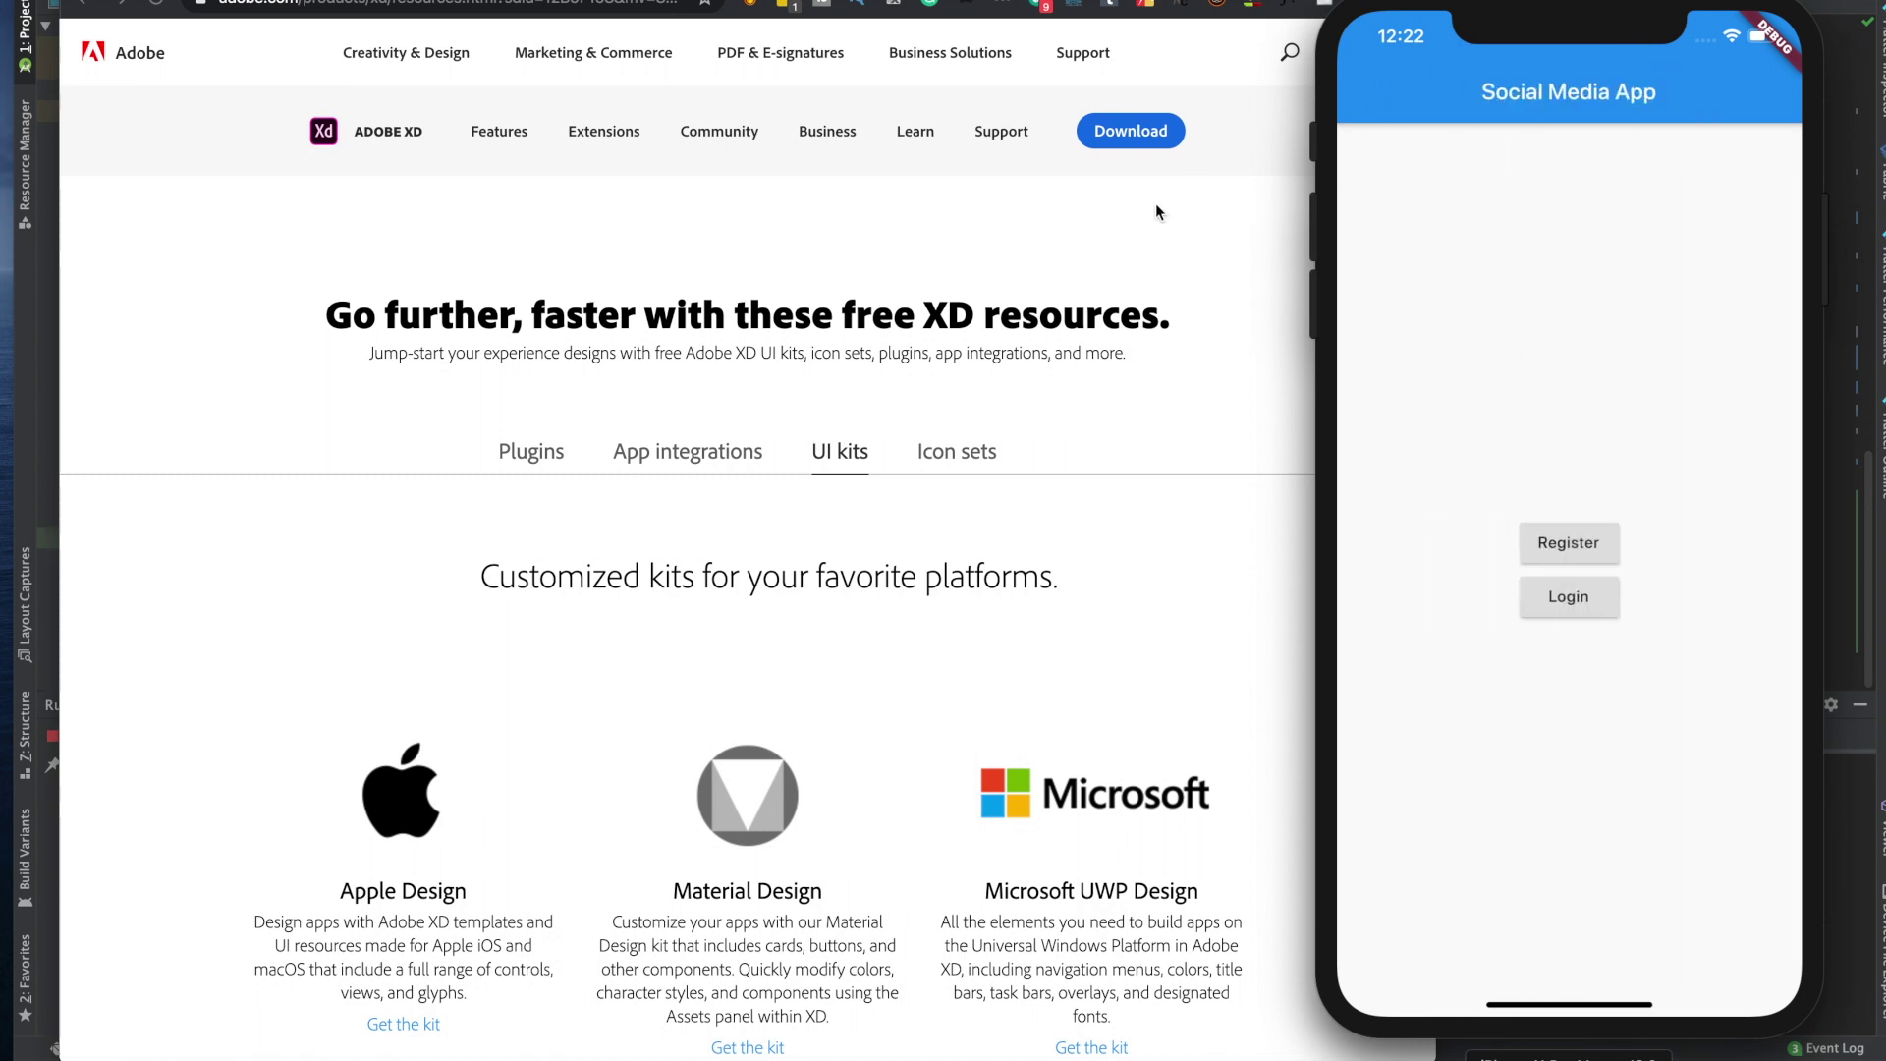
# Browse the free UI kits on Adobe's XD resources page, then launch Adobe XD from the Dock.
pyautogui.click(1080, 275)
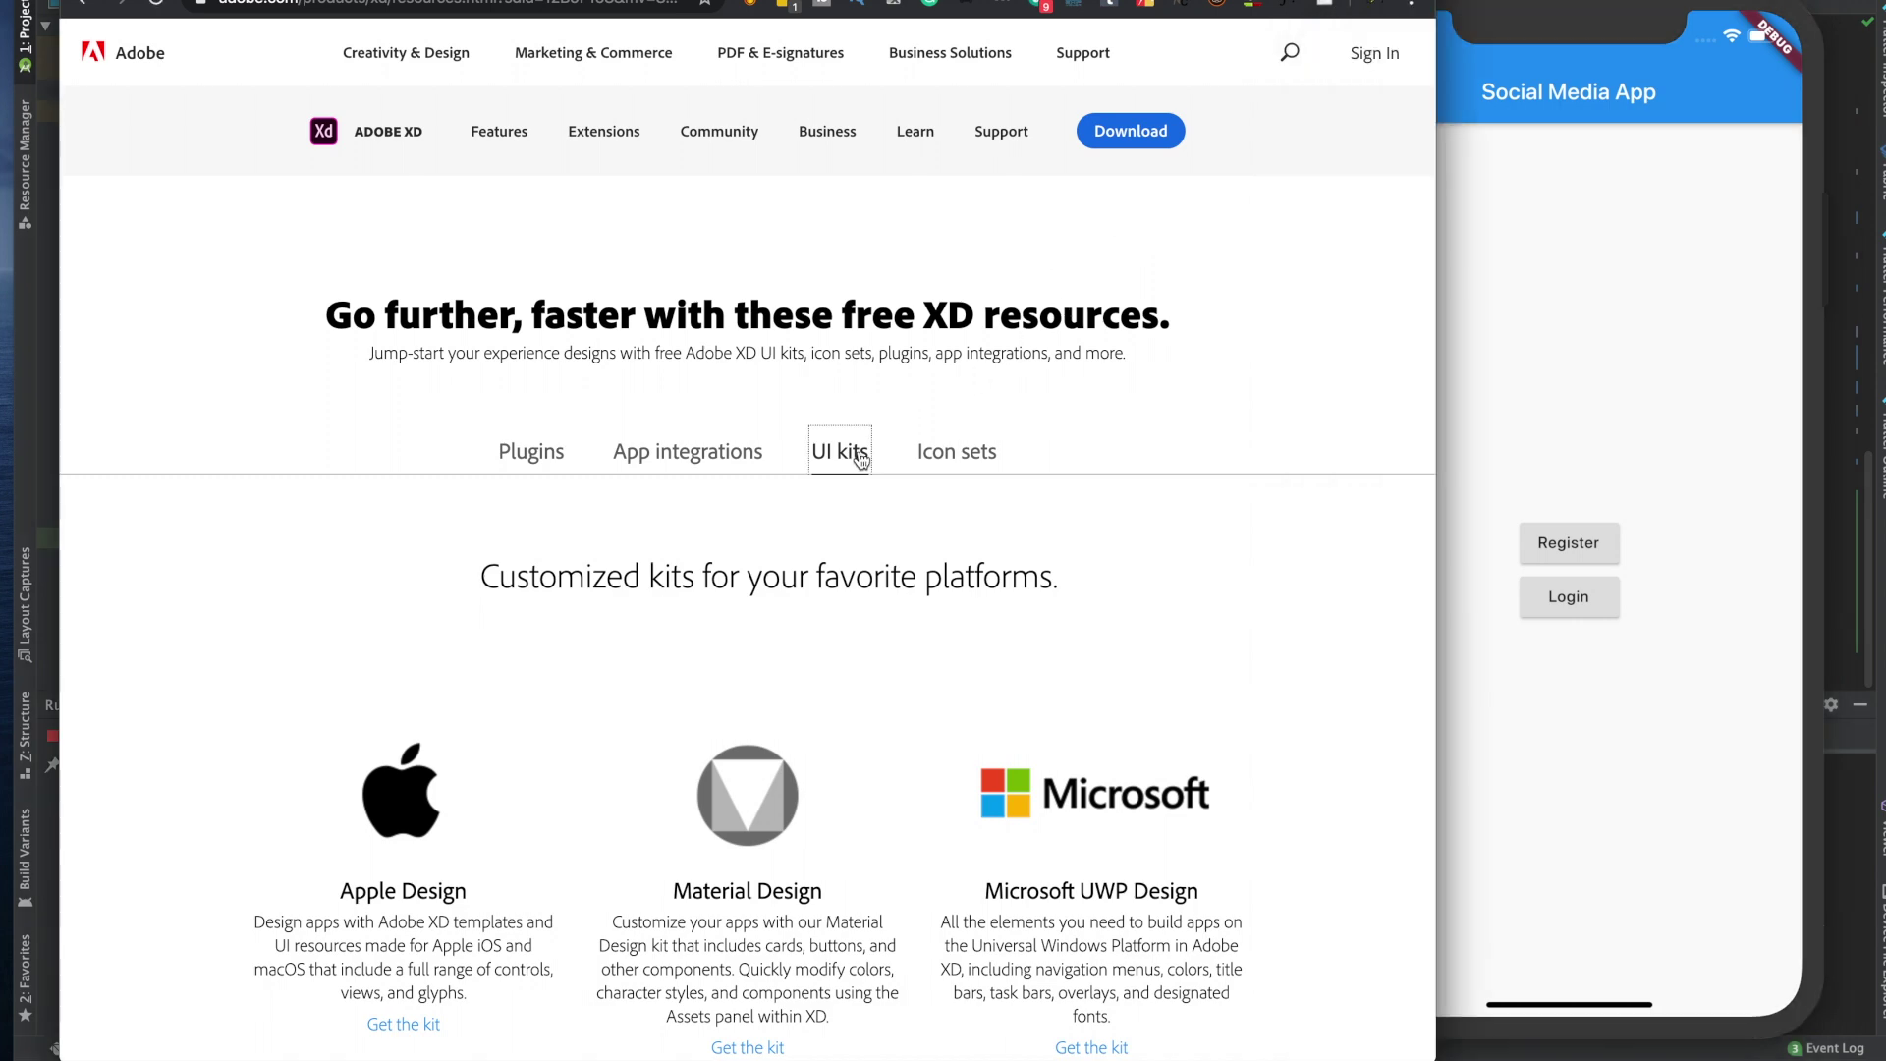
pyautogui.scroll(-4, 859, 459)
pyautogui.scroll(3, 858, 462)
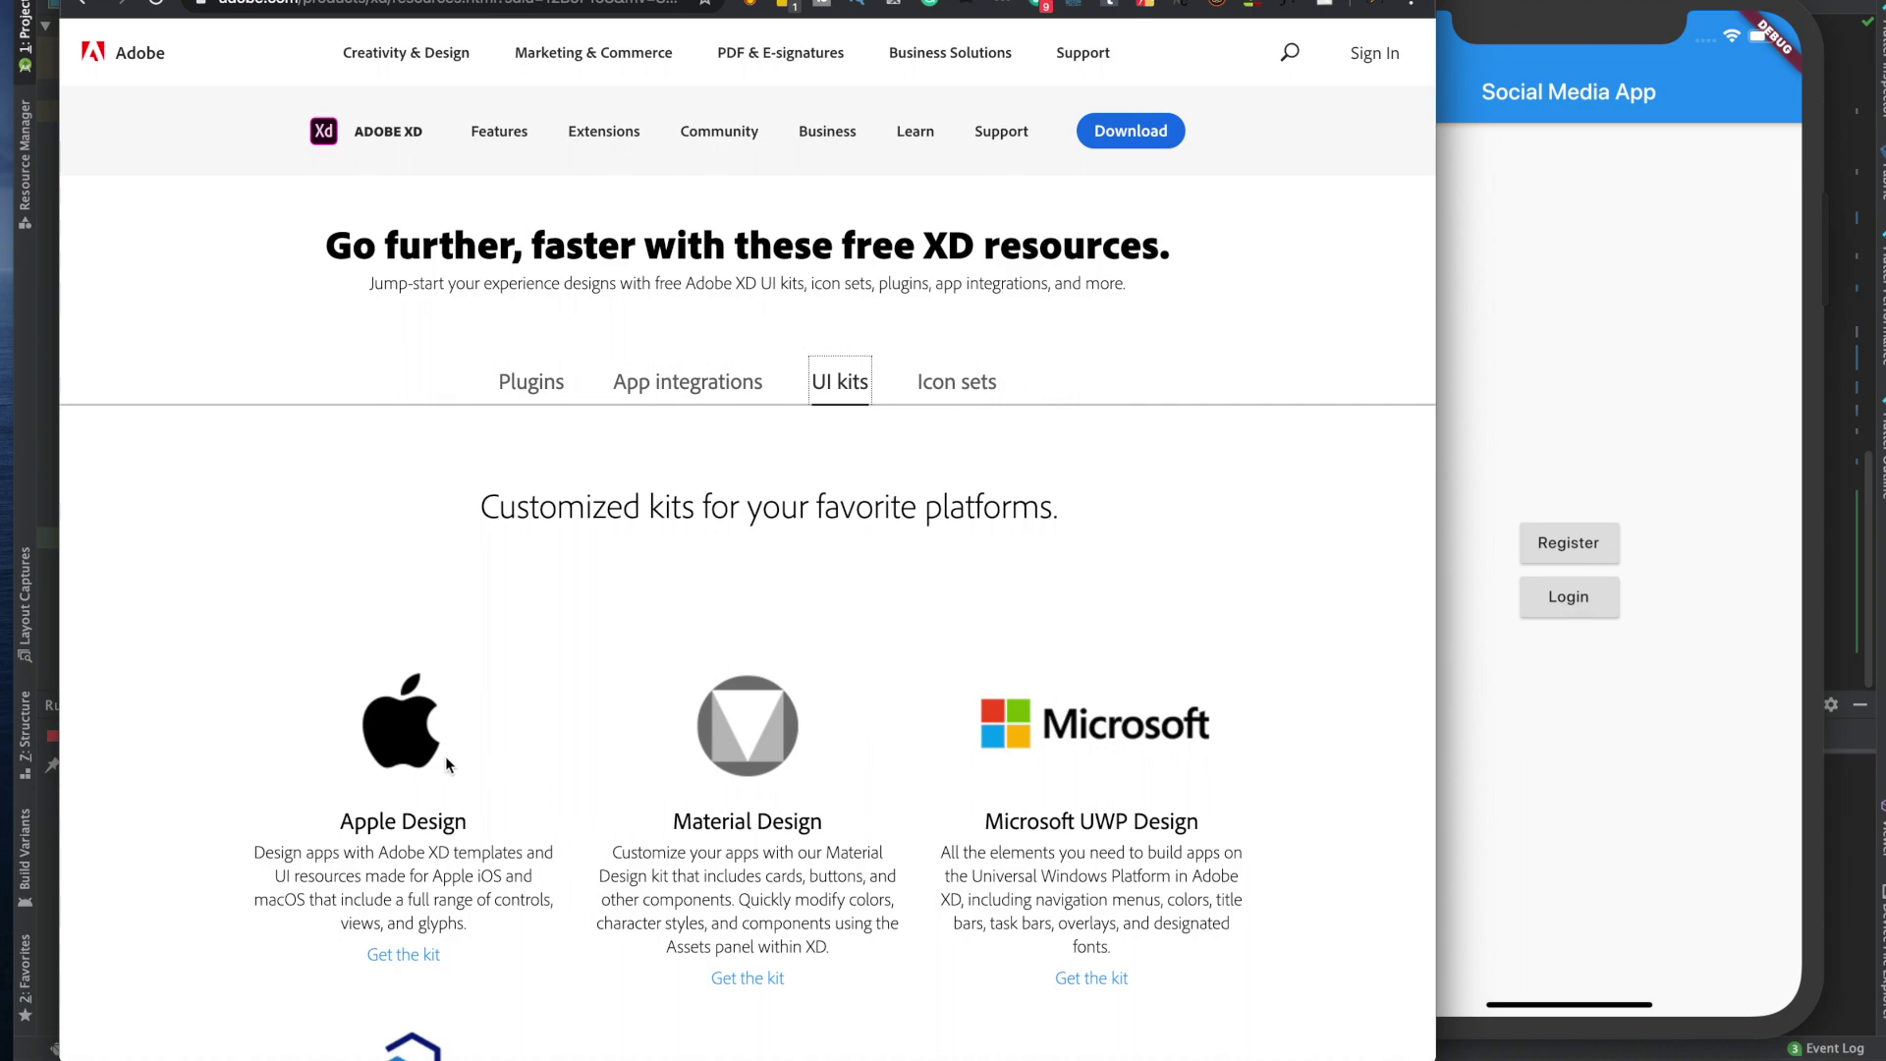
pyautogui.scroll(-3, 537, 617)
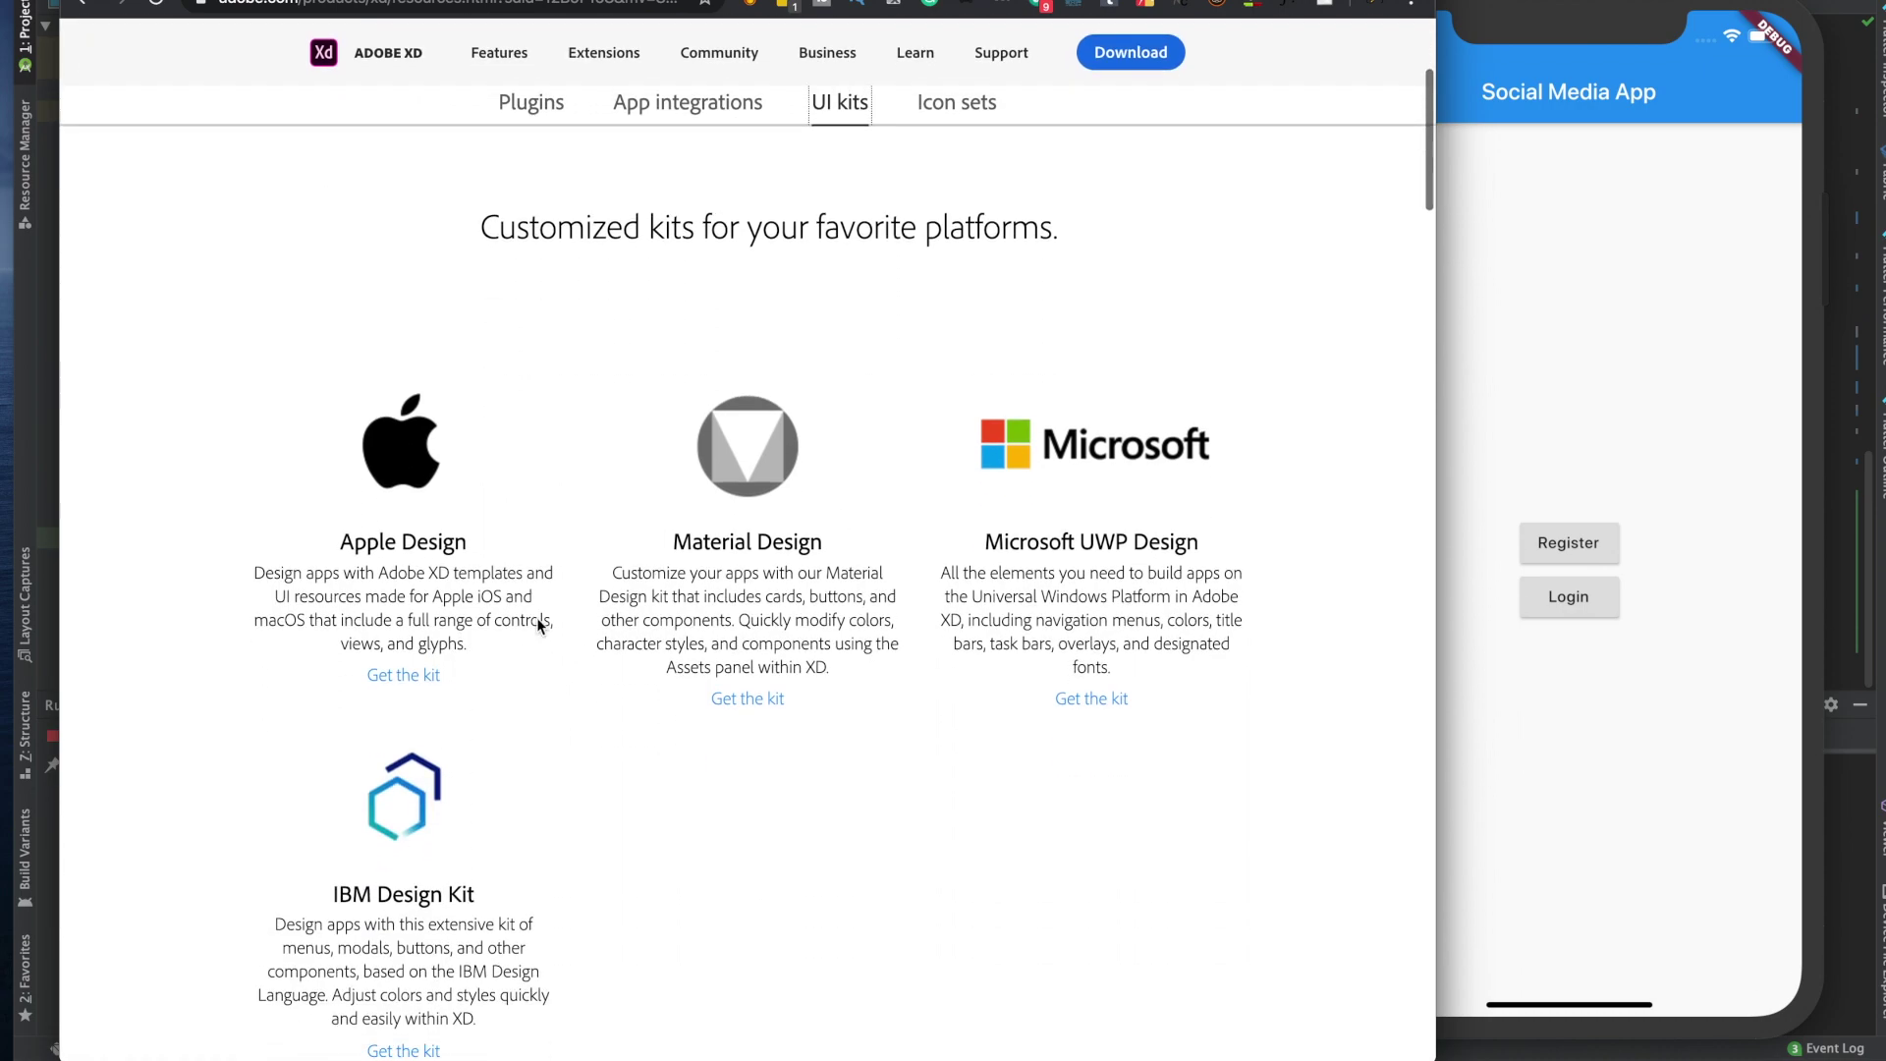
pyautogui.scroll(-15, 536, 617)
pyautogui.scroll(2, 537, 617)
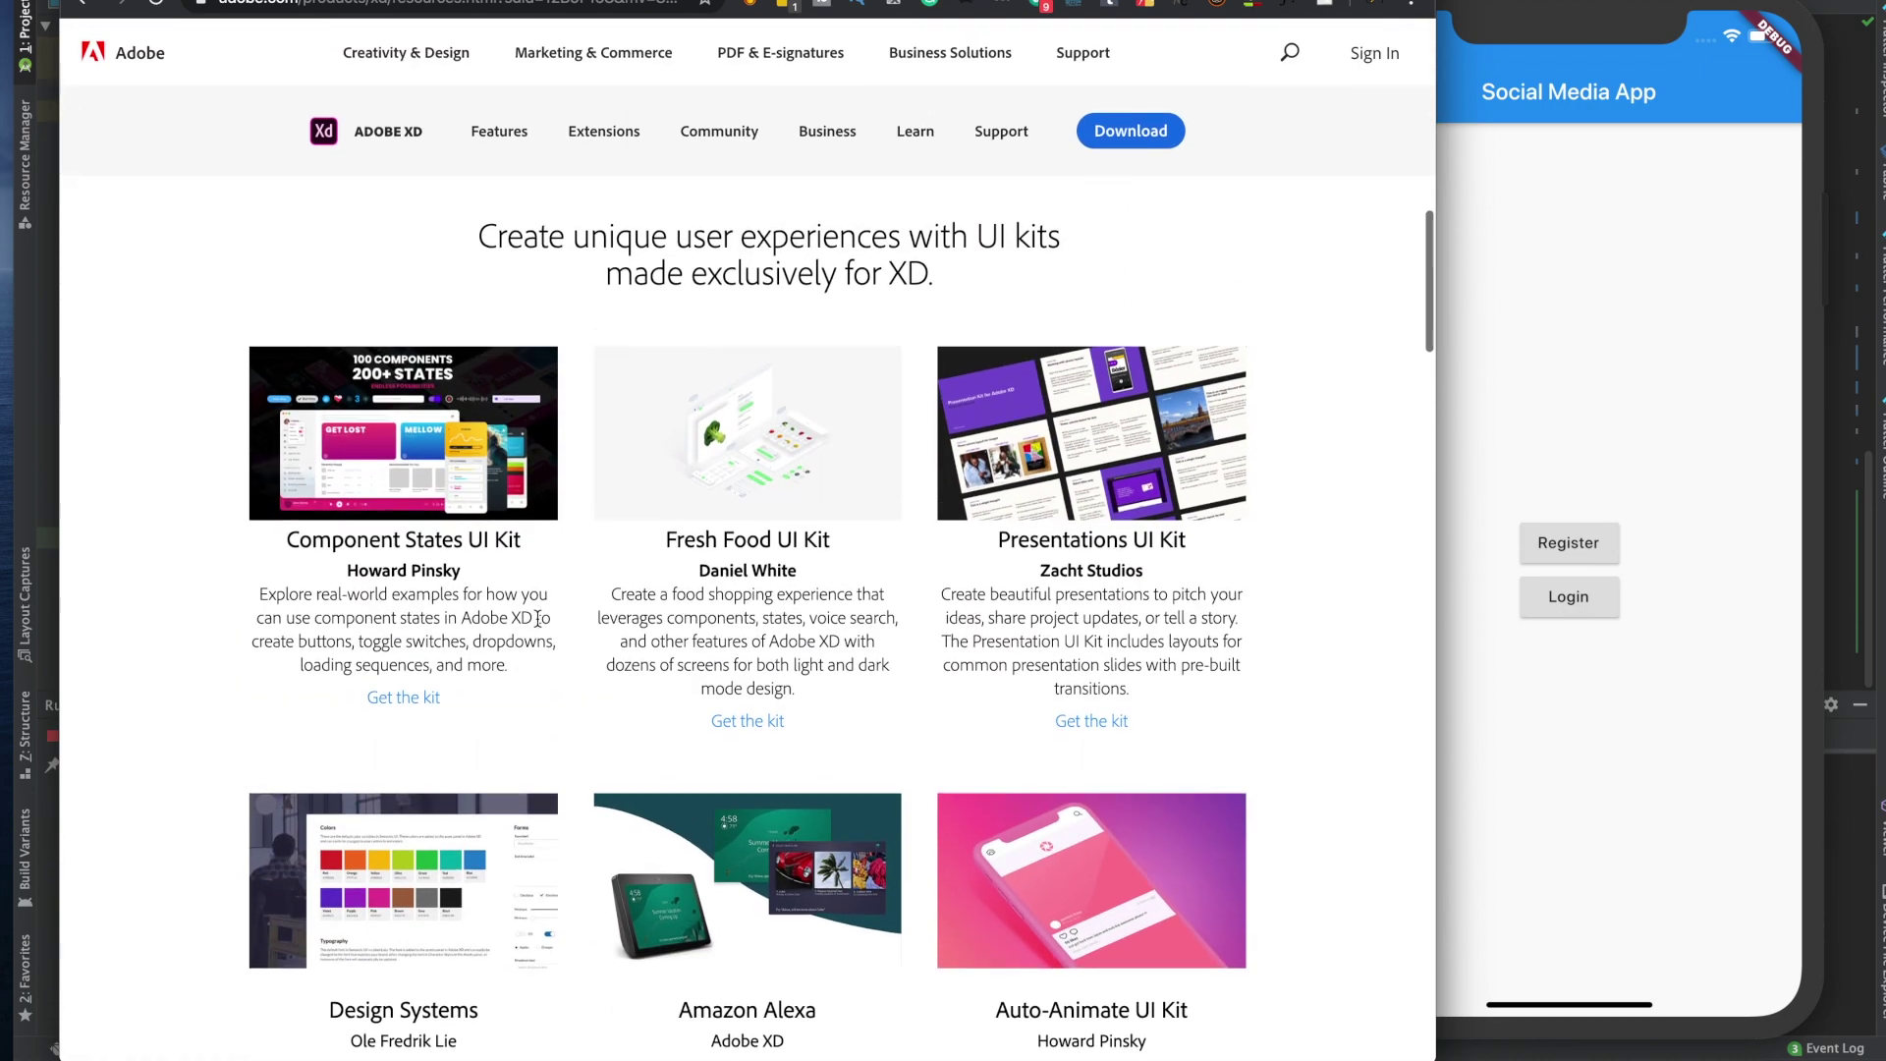
pyautogui.scroll(-4, 500, 586)
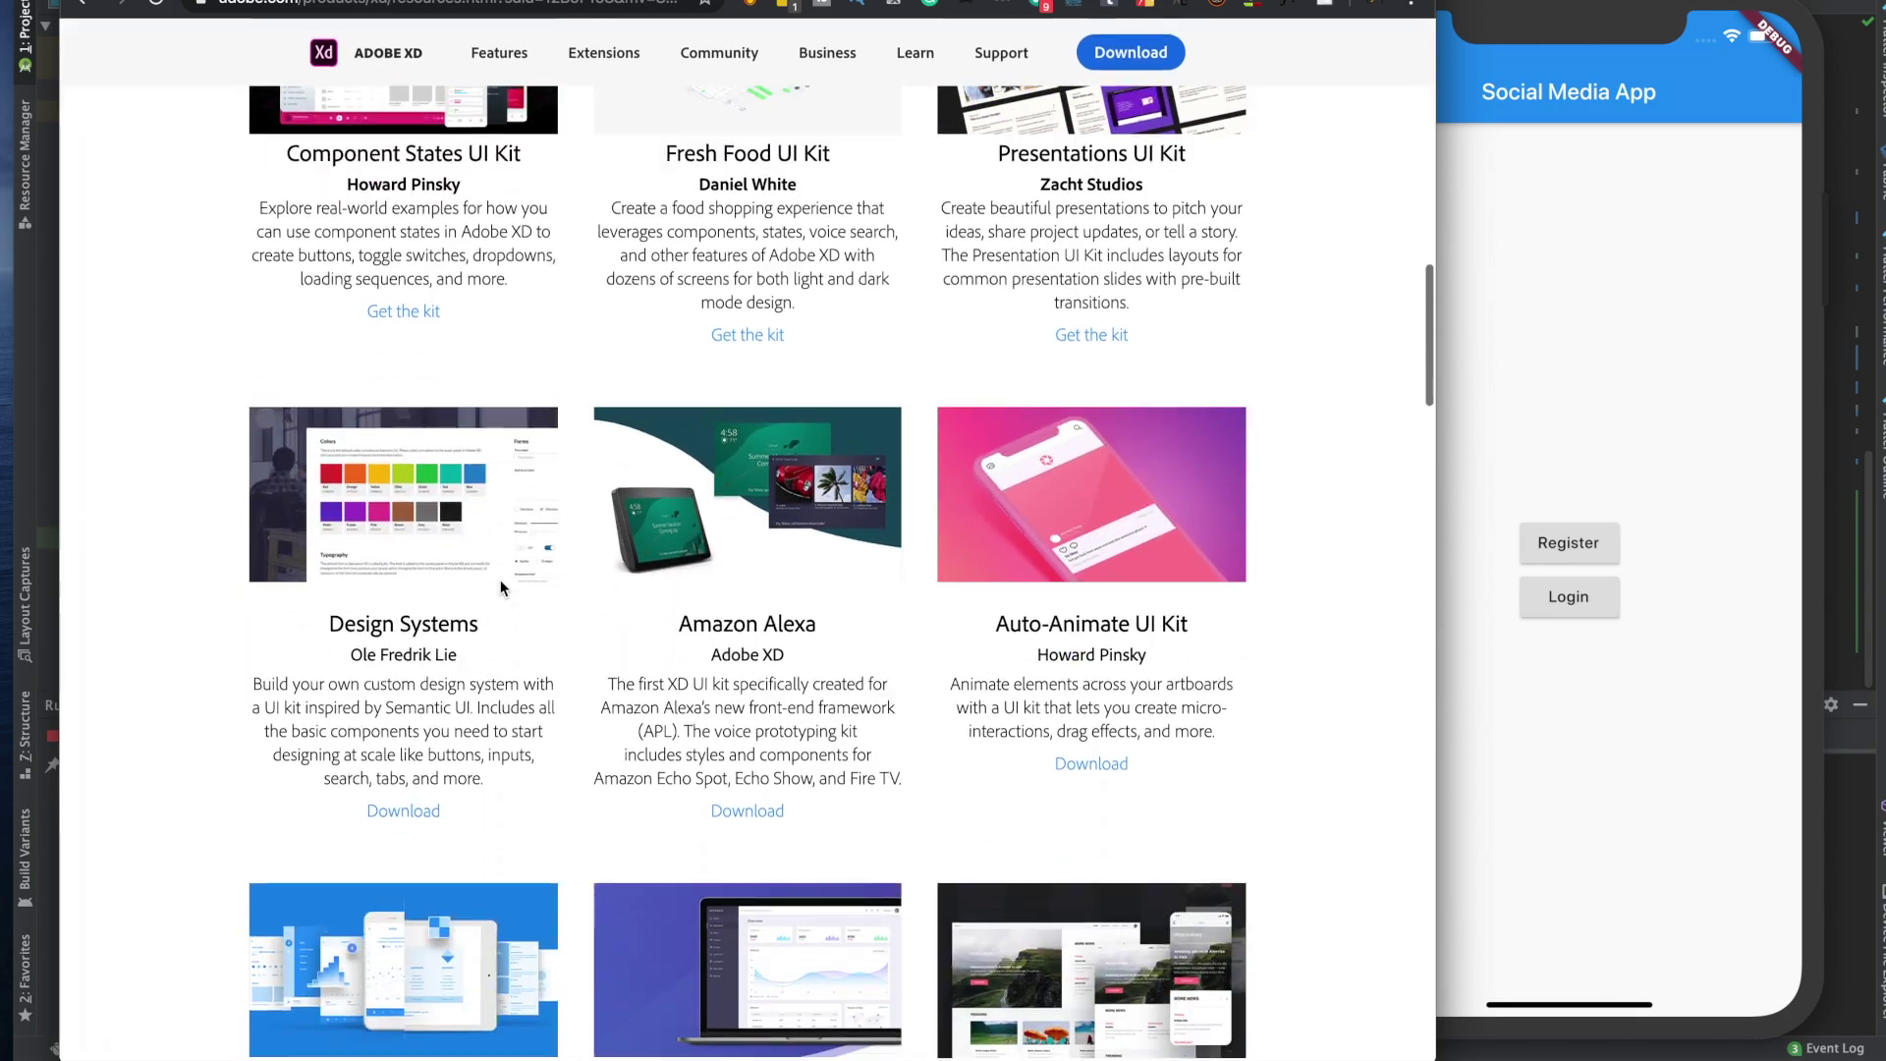
pyautogui.scroll(-20, 500, 586)
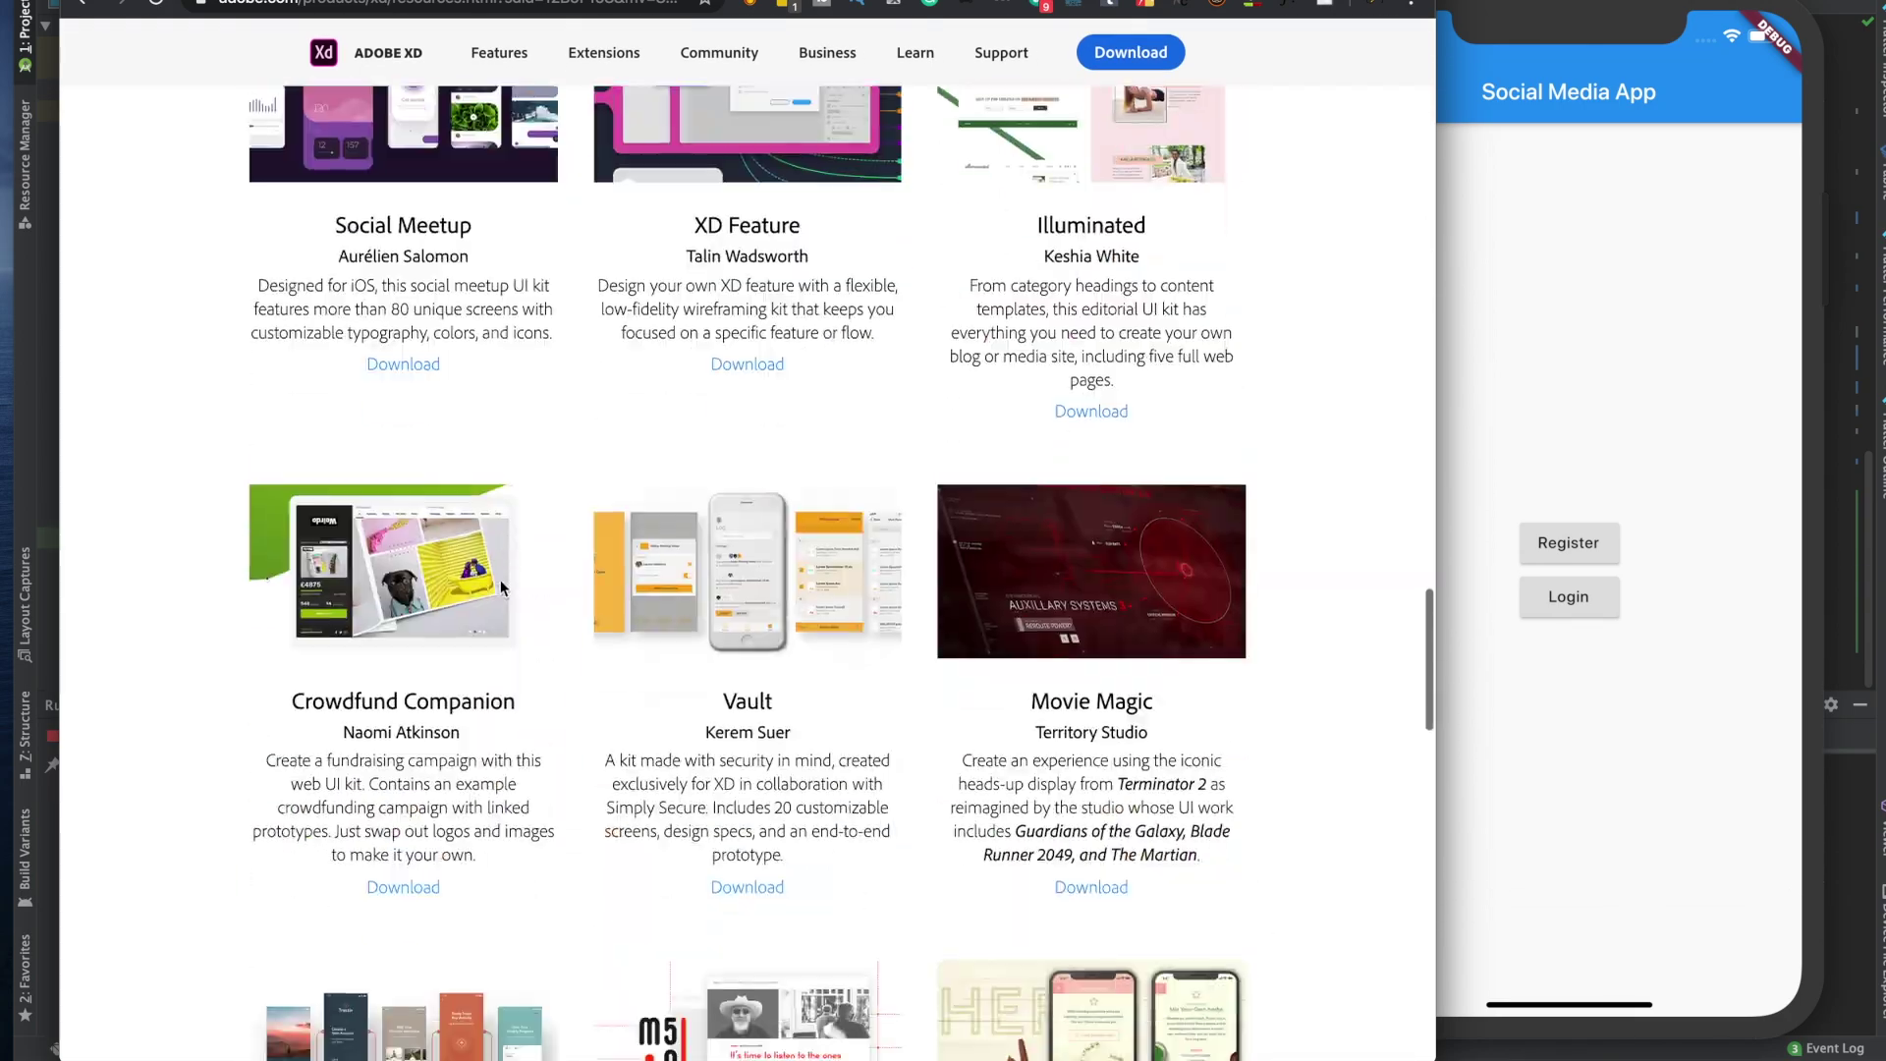
pyautogui.scroll(-5, 499, 579)
pyautogui.scroll(20, 499, 579)
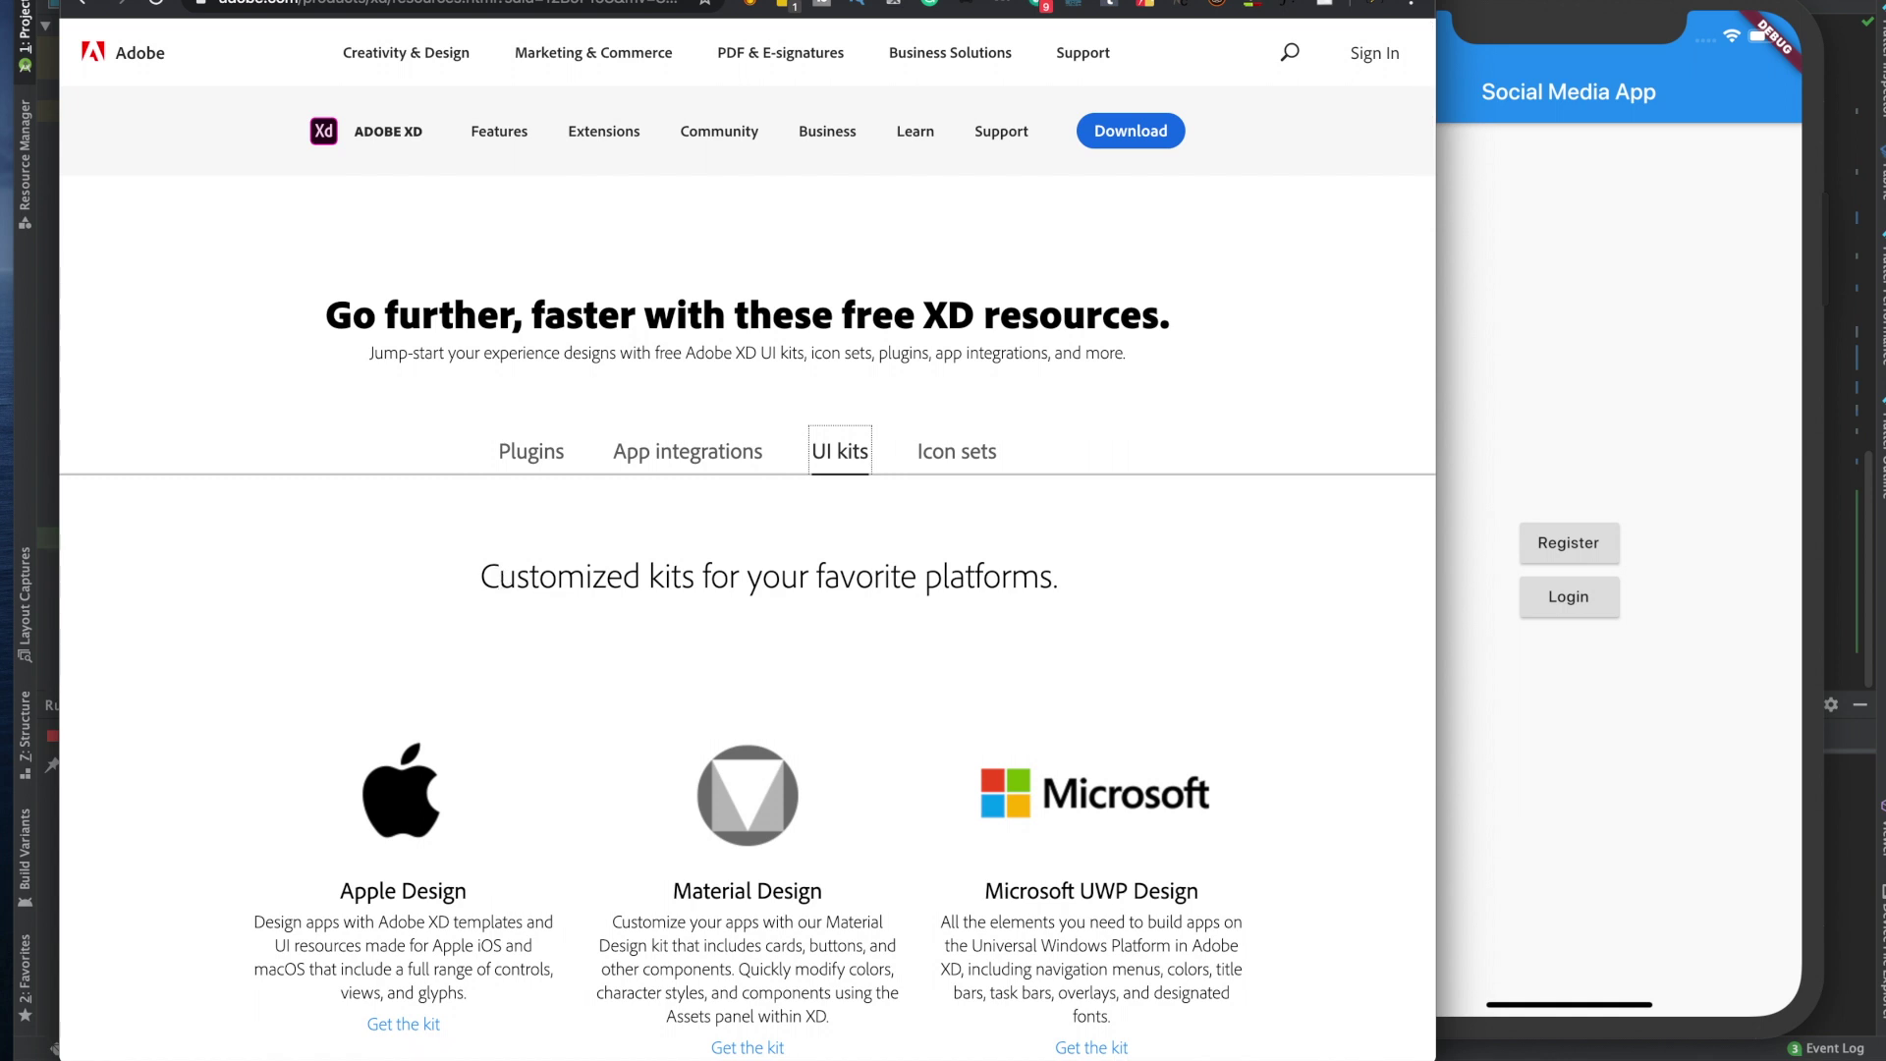
pyautogui.click(1112, 1043)
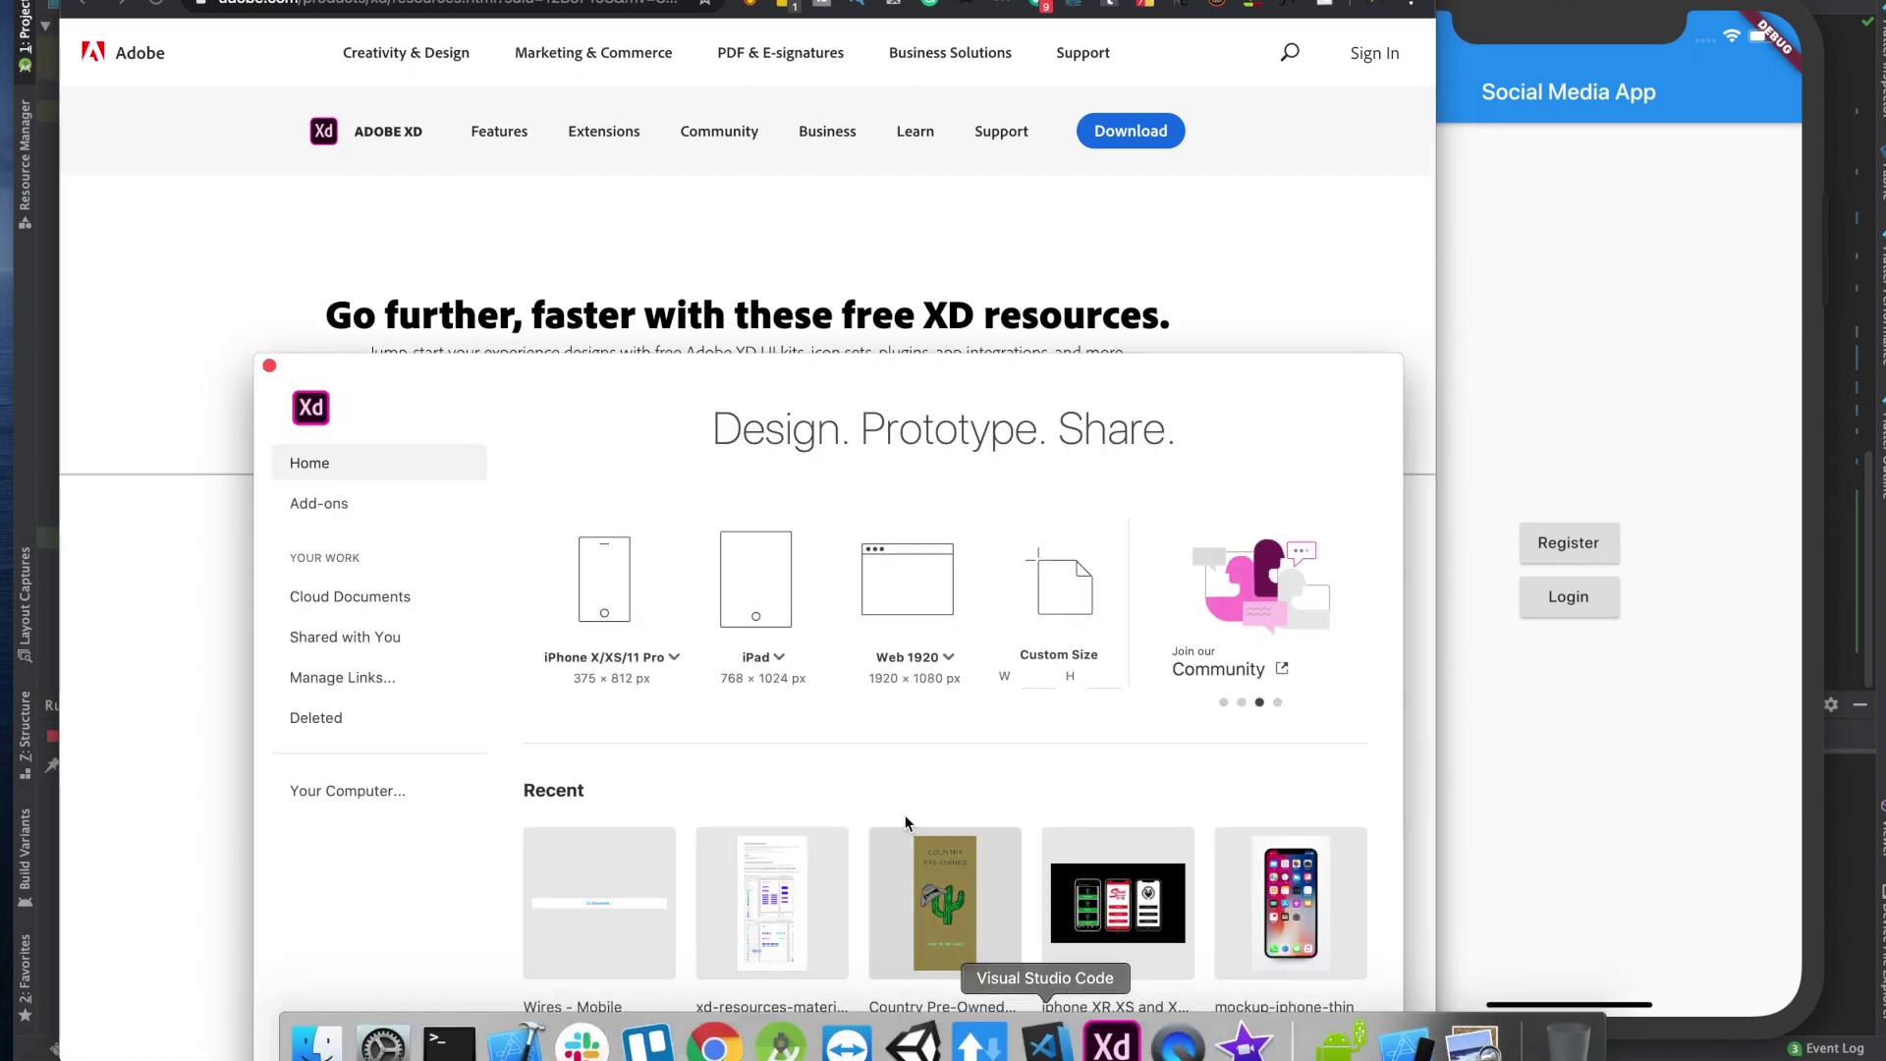
# Open the Wires - Mobile kit and create a blank 375×812 iPhone X/XS/11 Pro document.
pyautogui.click(628, 899)
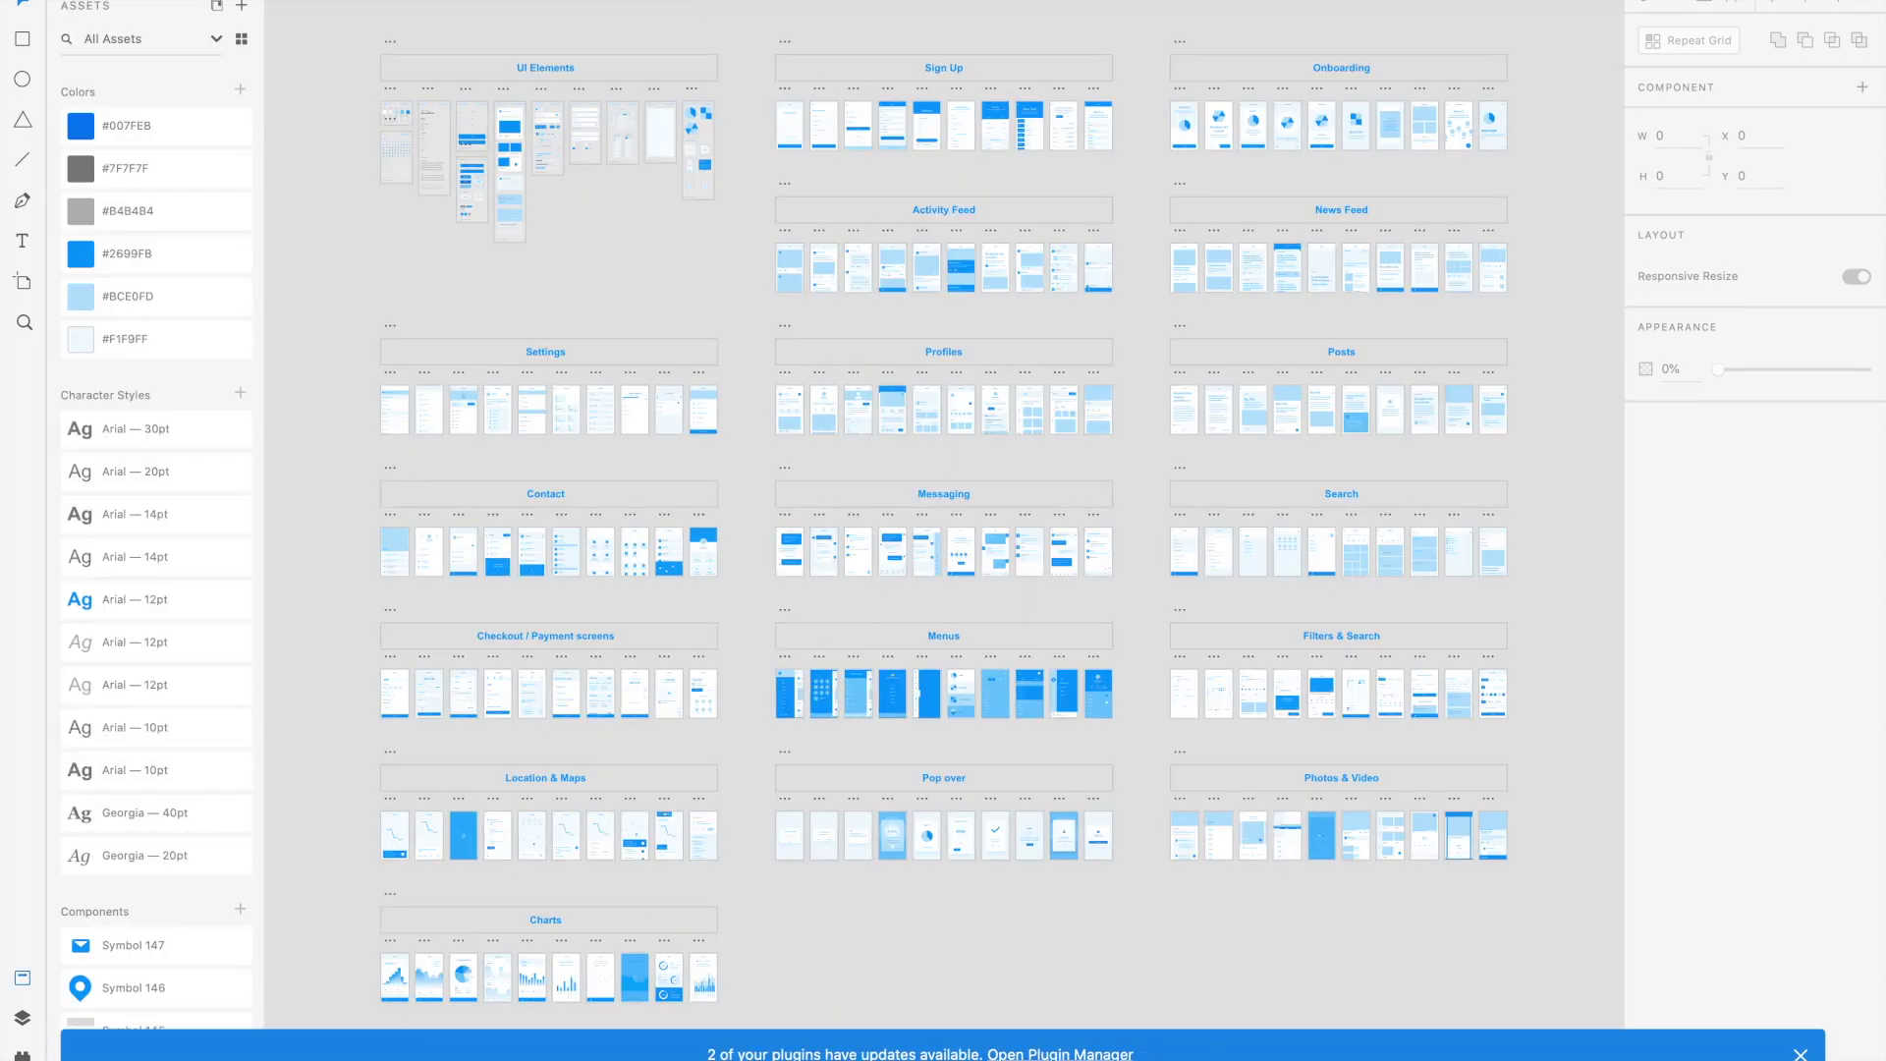
pyautogui.press('super+n')
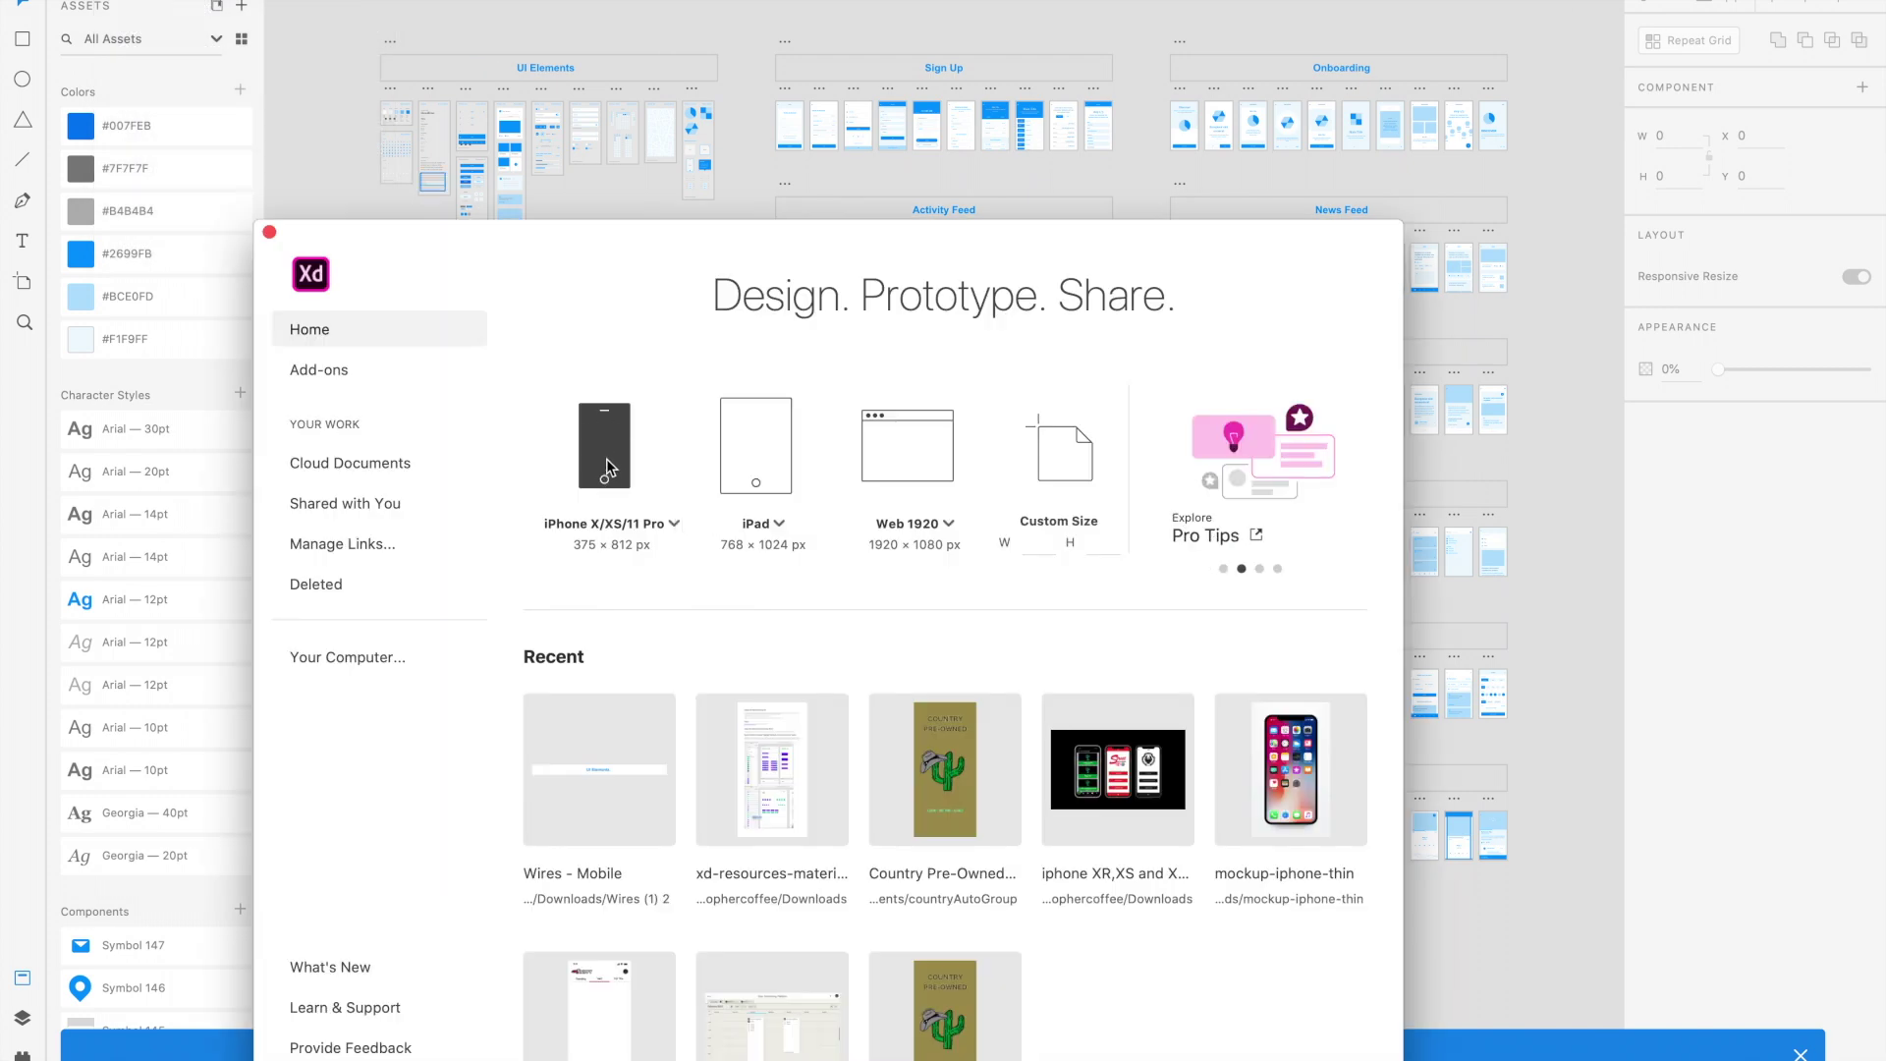
pyautogui.click(607, 468)
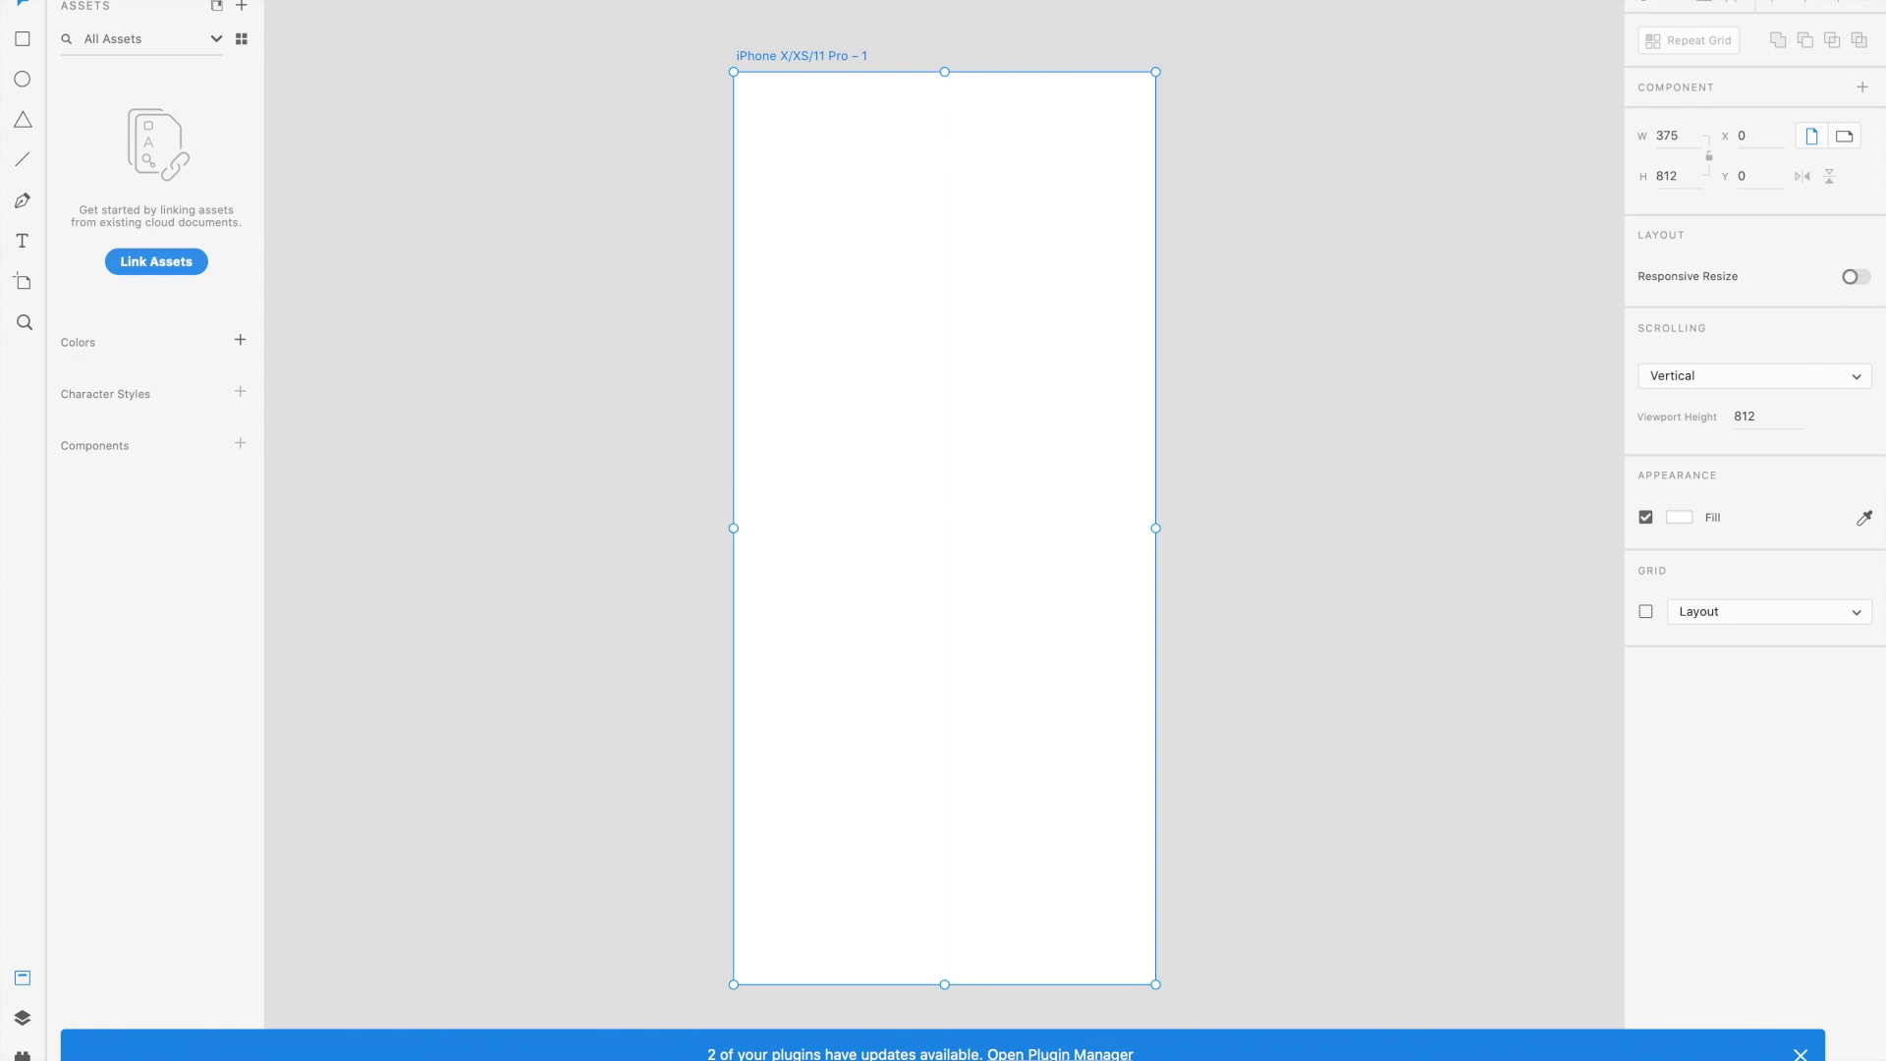
pyautogui.moveTo(564, 131); pyautogui.dragTo(724, 308)
# Zoom into the kit's UI Elements - Bars artboard and select the blue TITLE navigation bar.
pyautogui.click(724, 307)
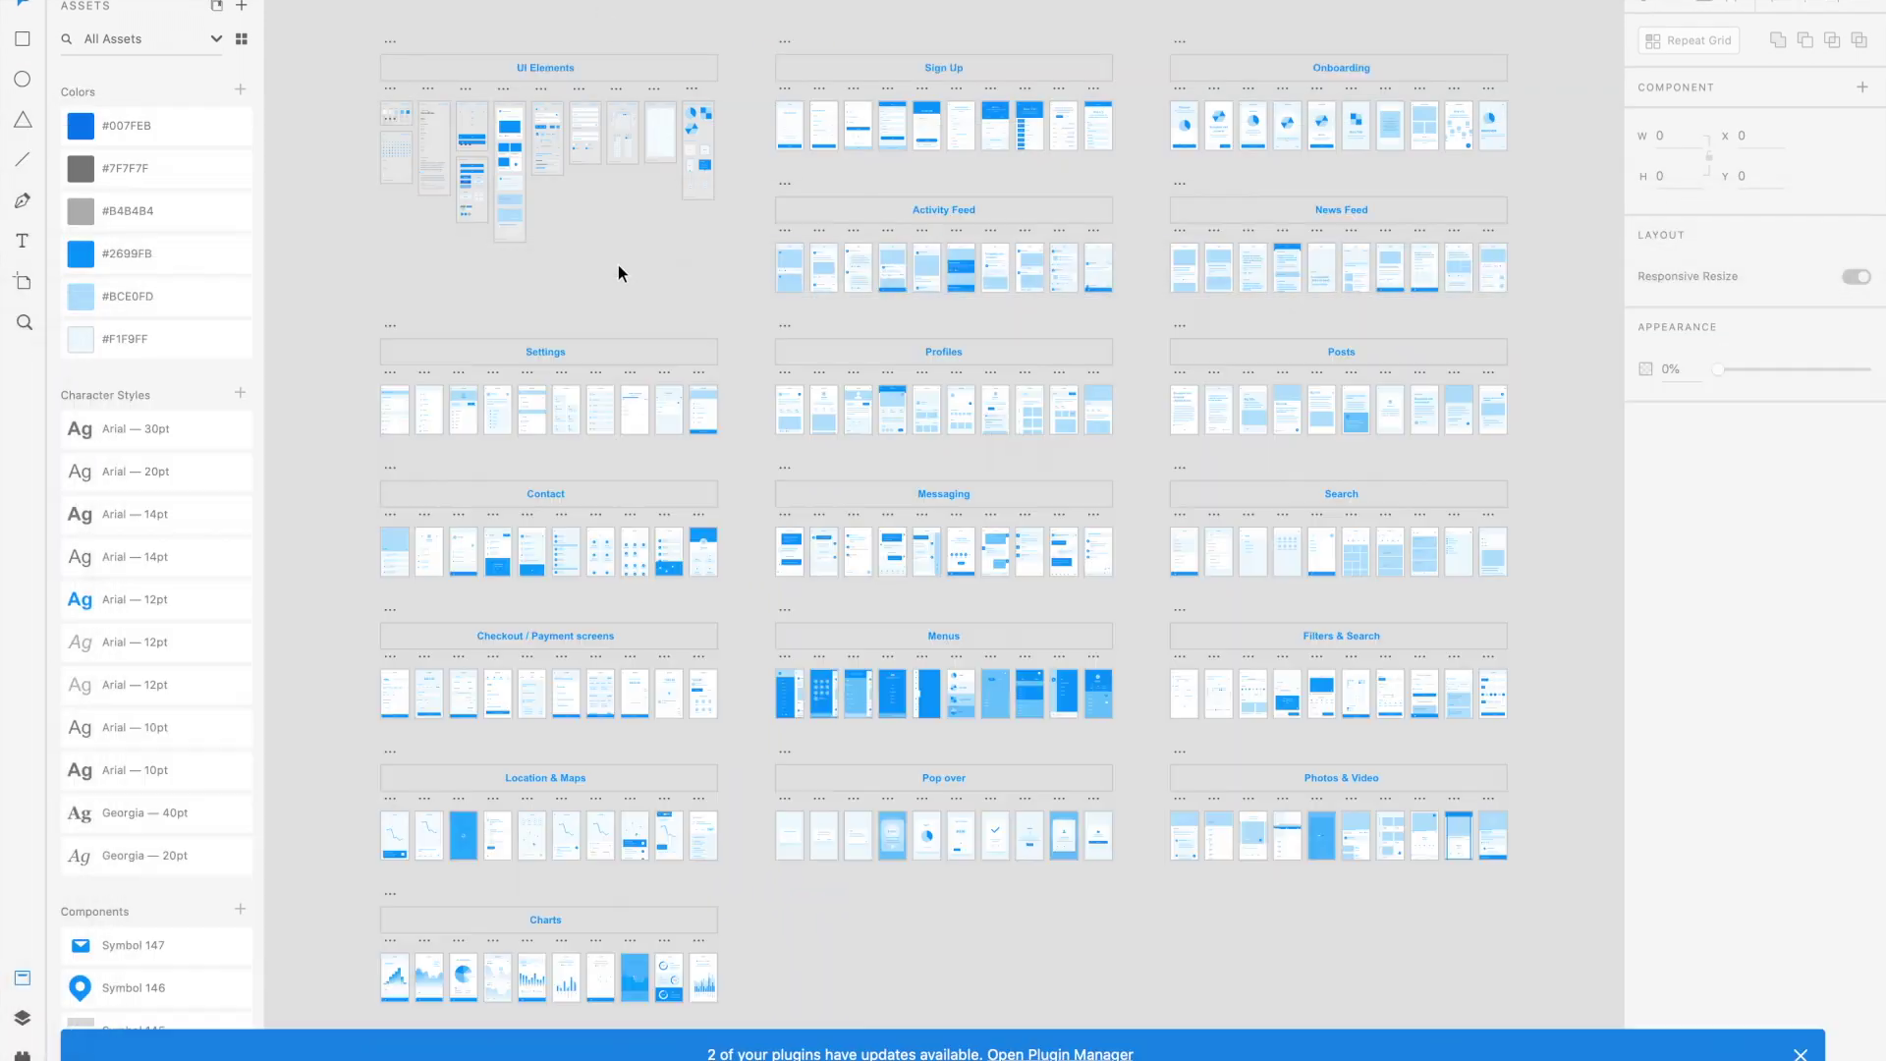
pyautogui.scroll(10, 617, 264)
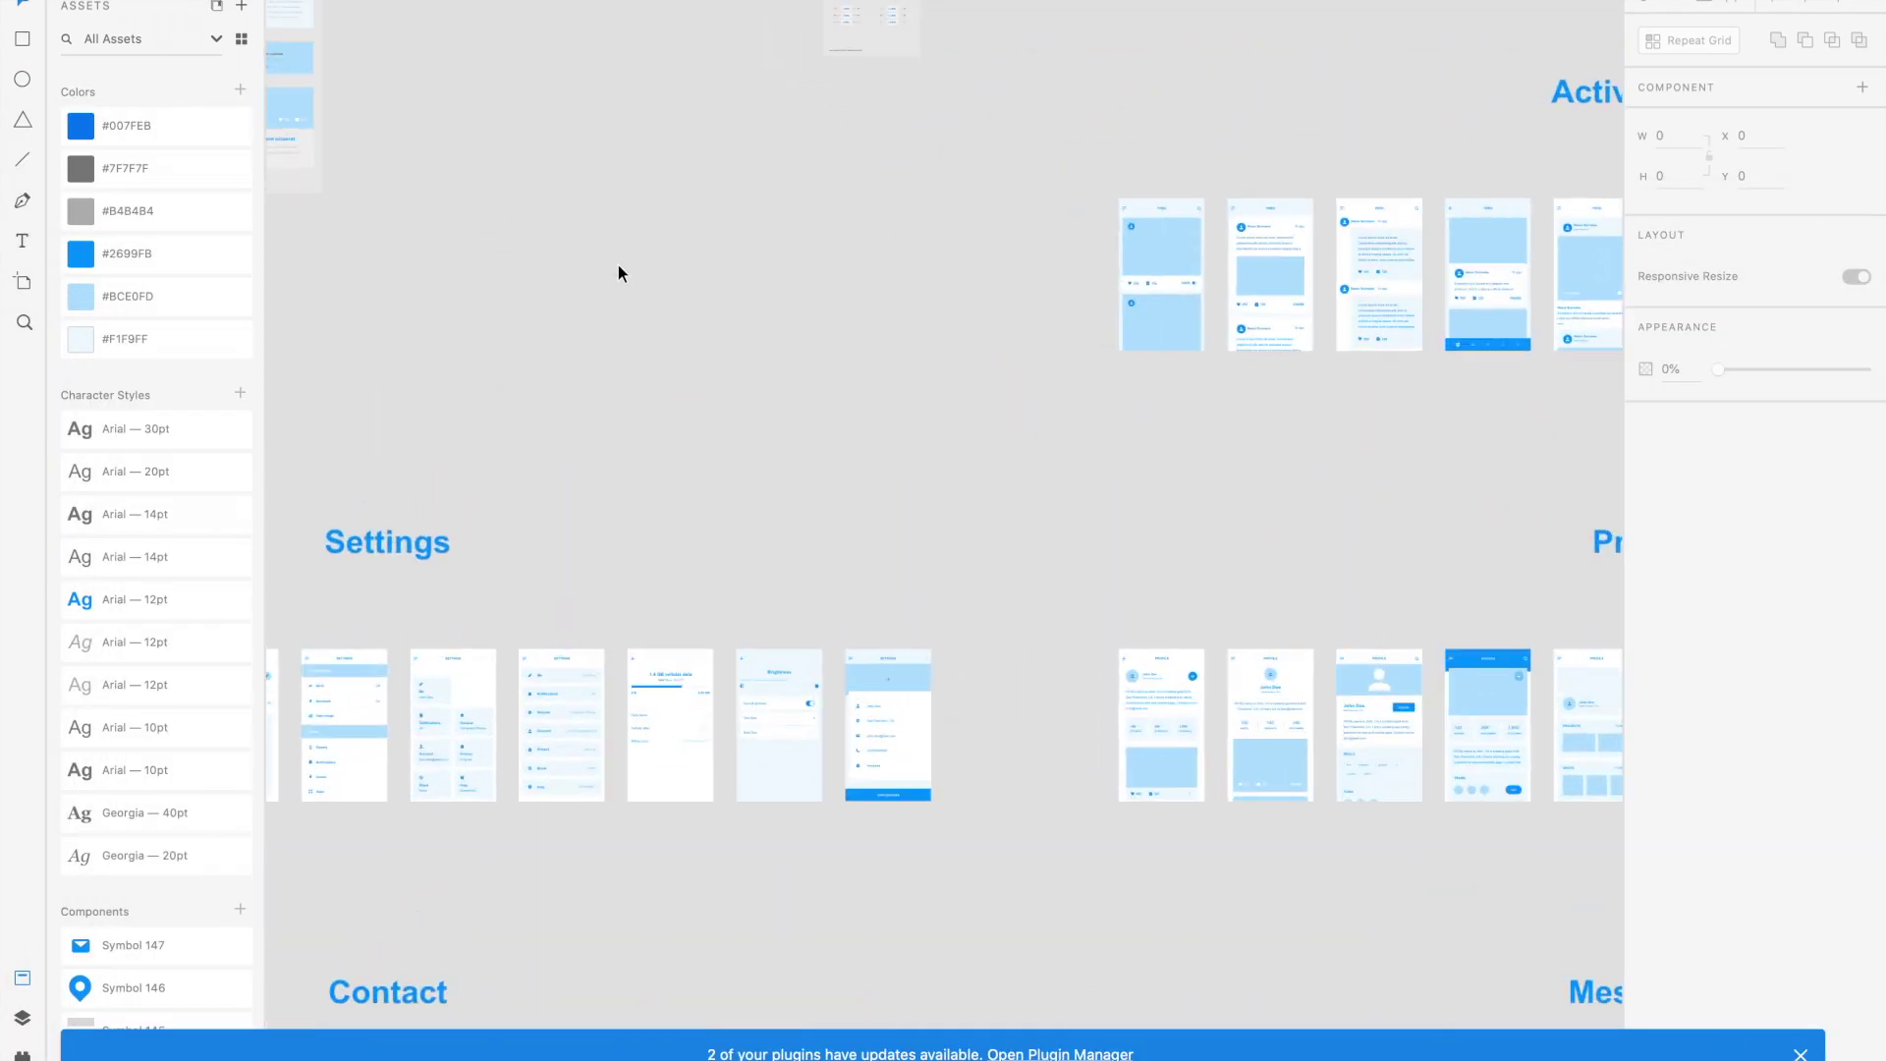
pyautogui.scroll(4, 617, 263)
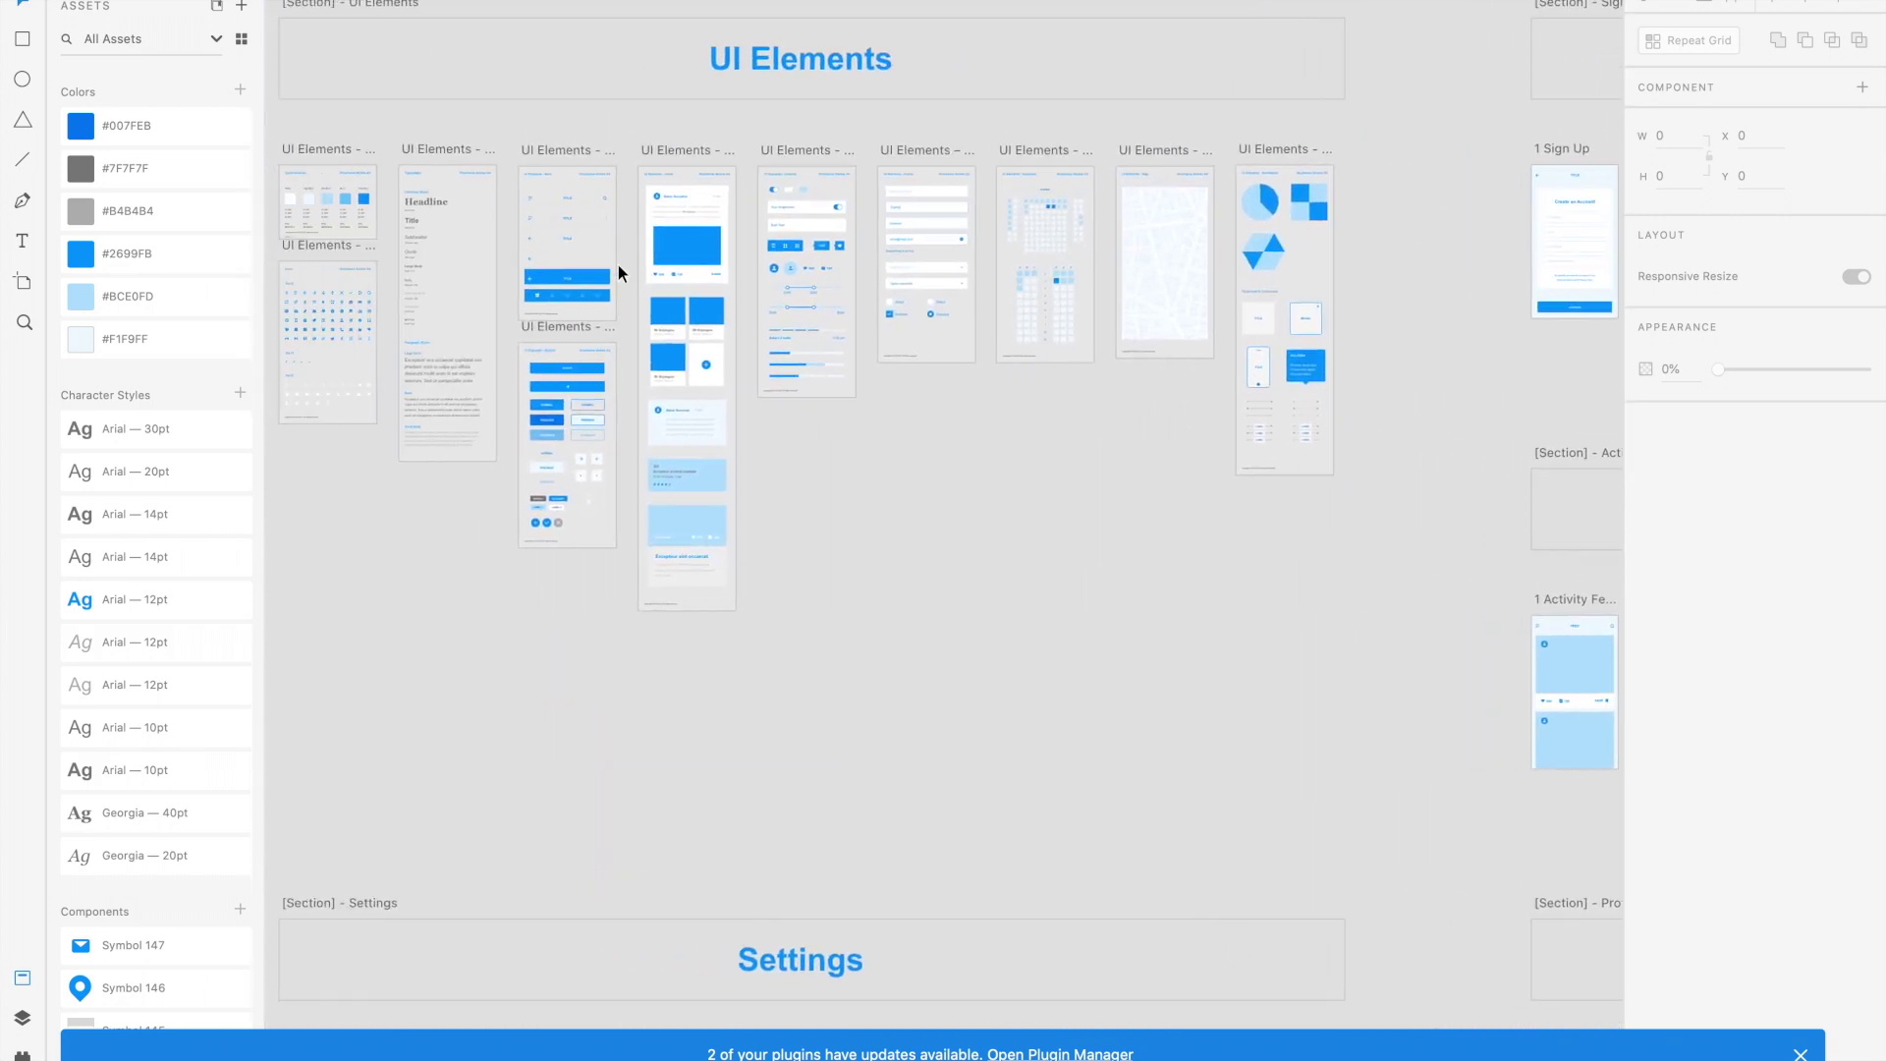
pyautogui.scroll(5, 778, 260)
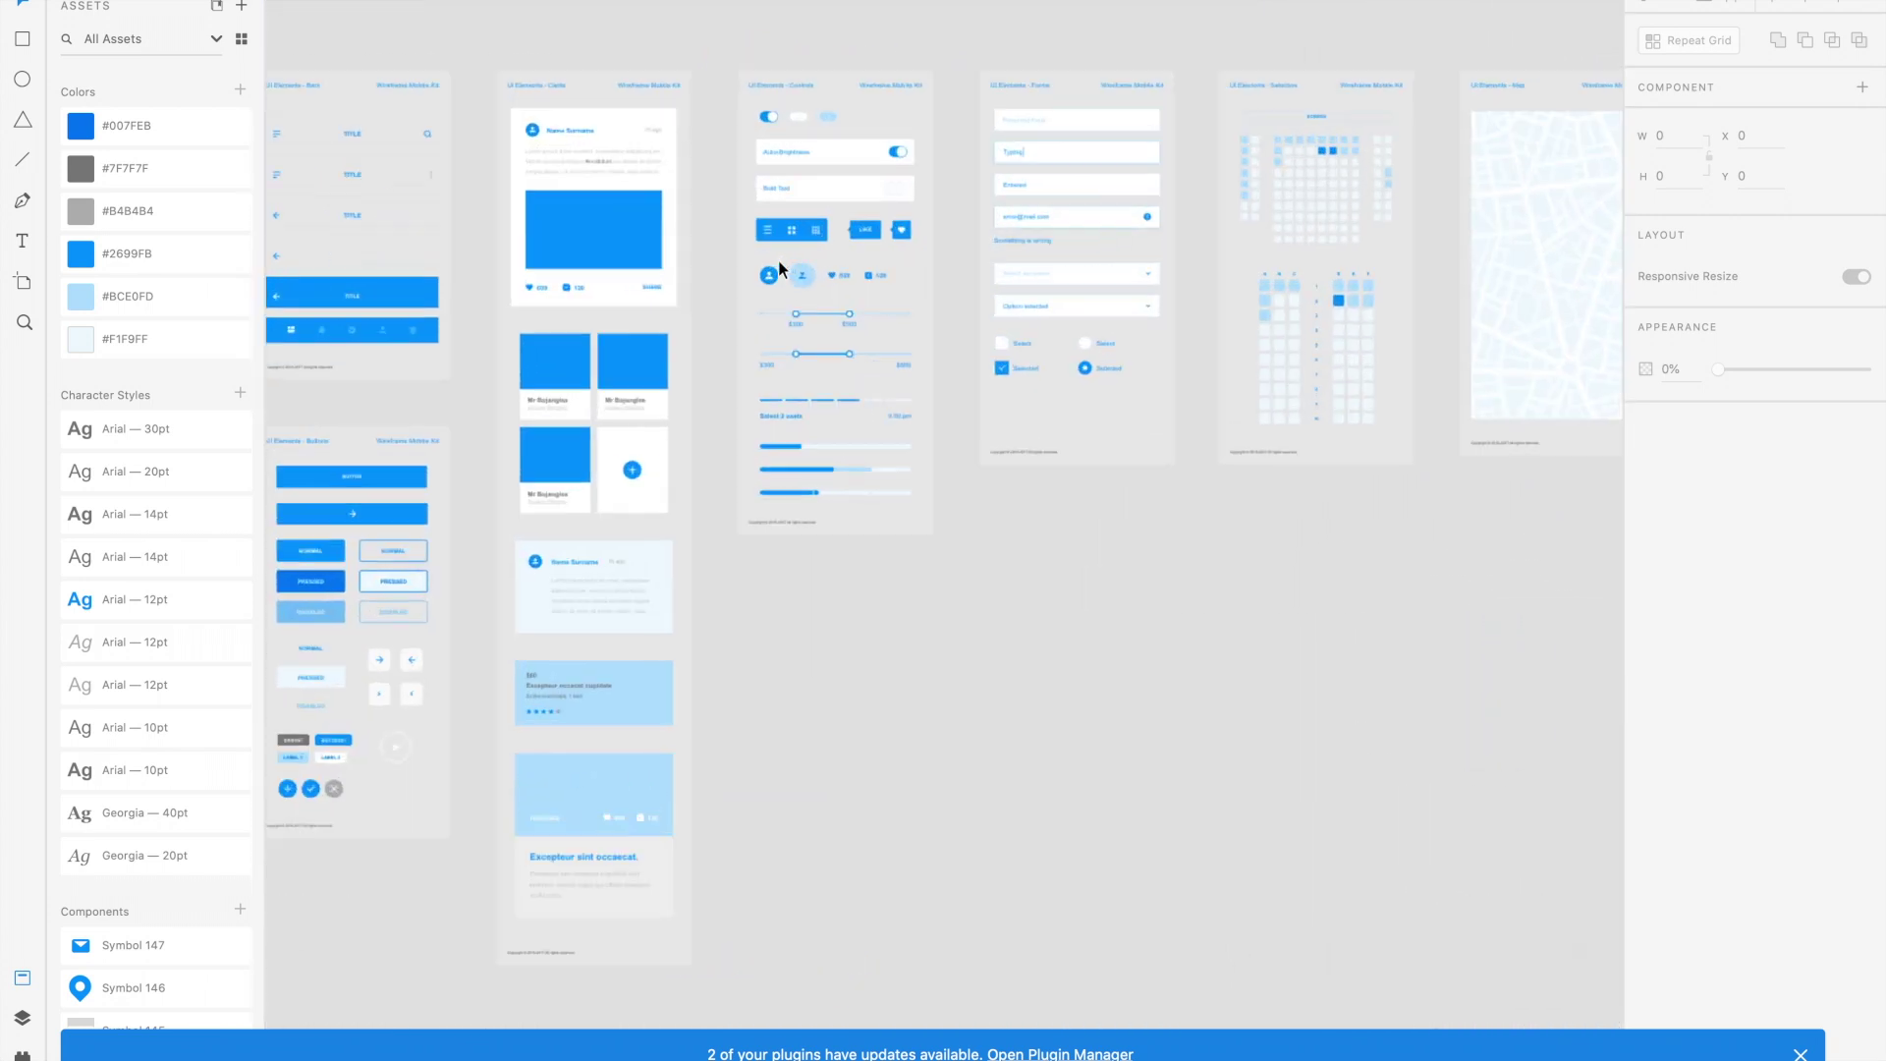
pyautogui.hscroll(-5, 778, 262)
pyautogui.click(623, 275)
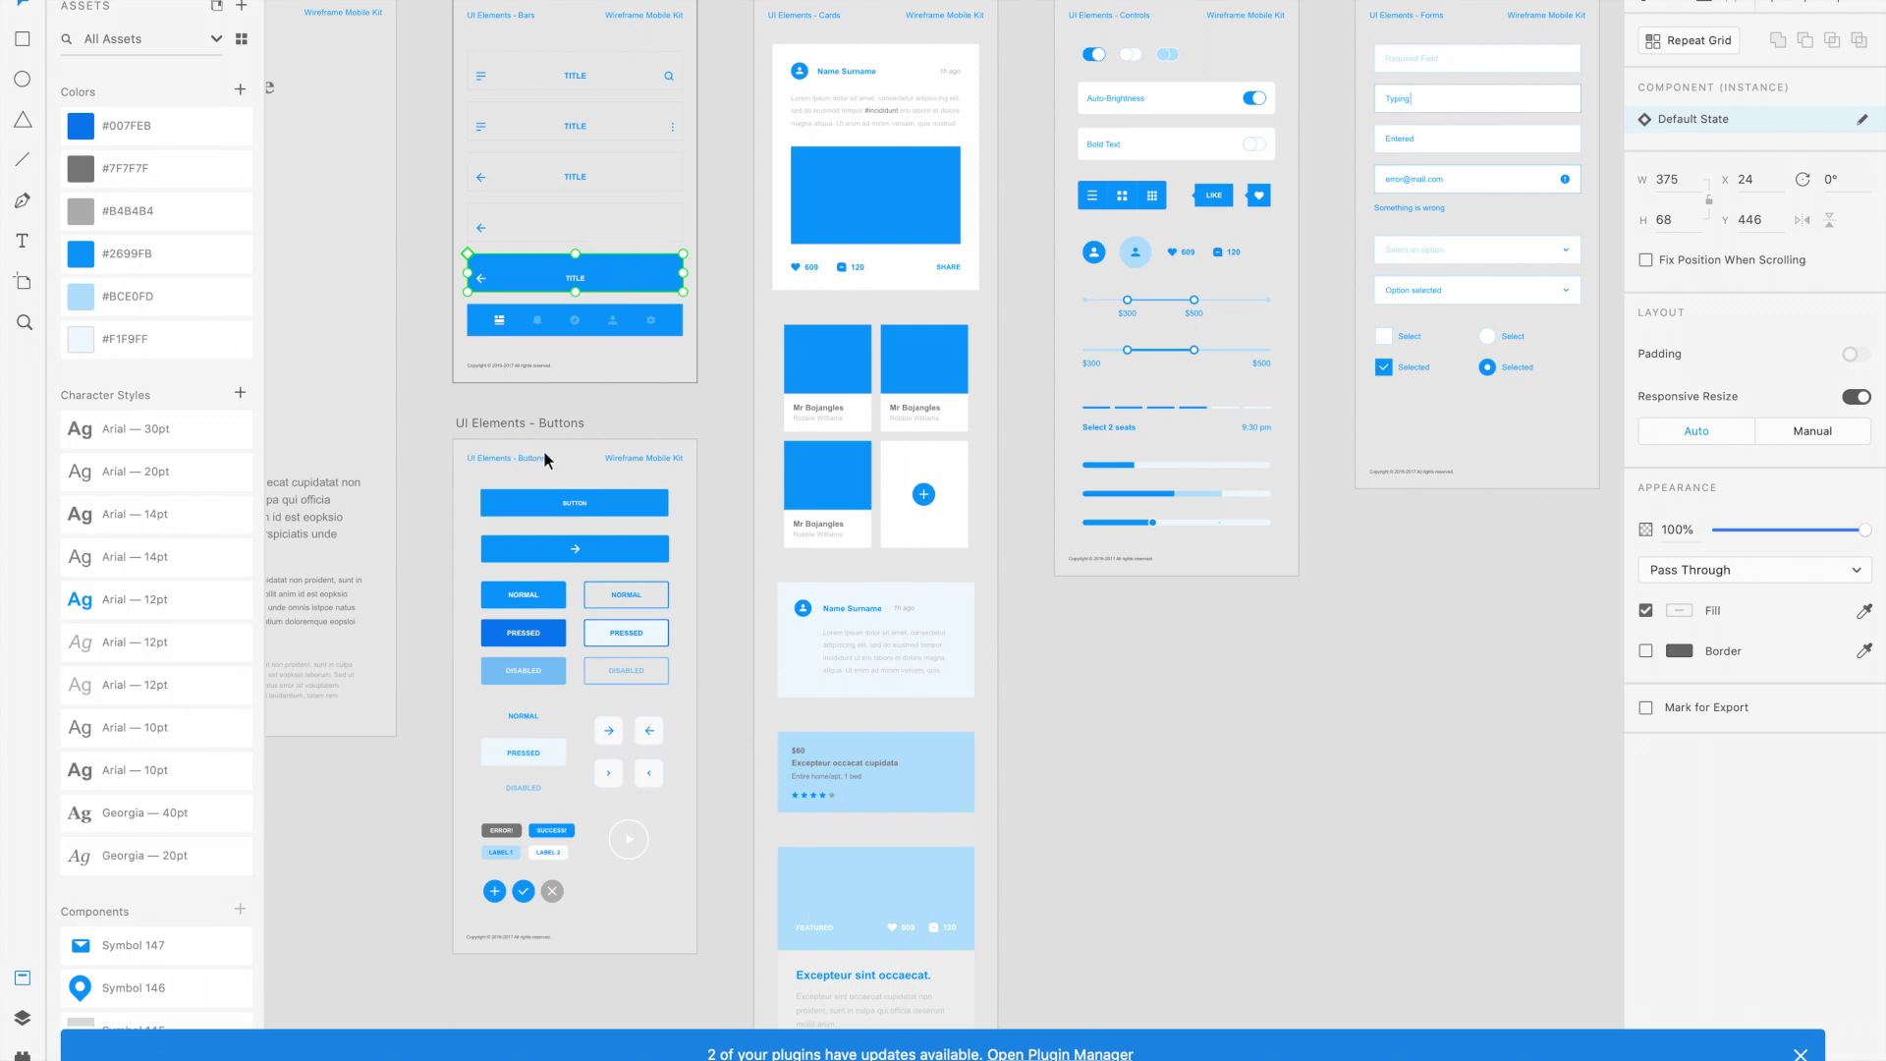
pyautogui.scroll(2, 557, 404)
pyautogui.hscroll(-1, 557, 404)
pyautogui.scroll(3, 557, 404)
pyautogui.hscroll(-3, 557, 404)
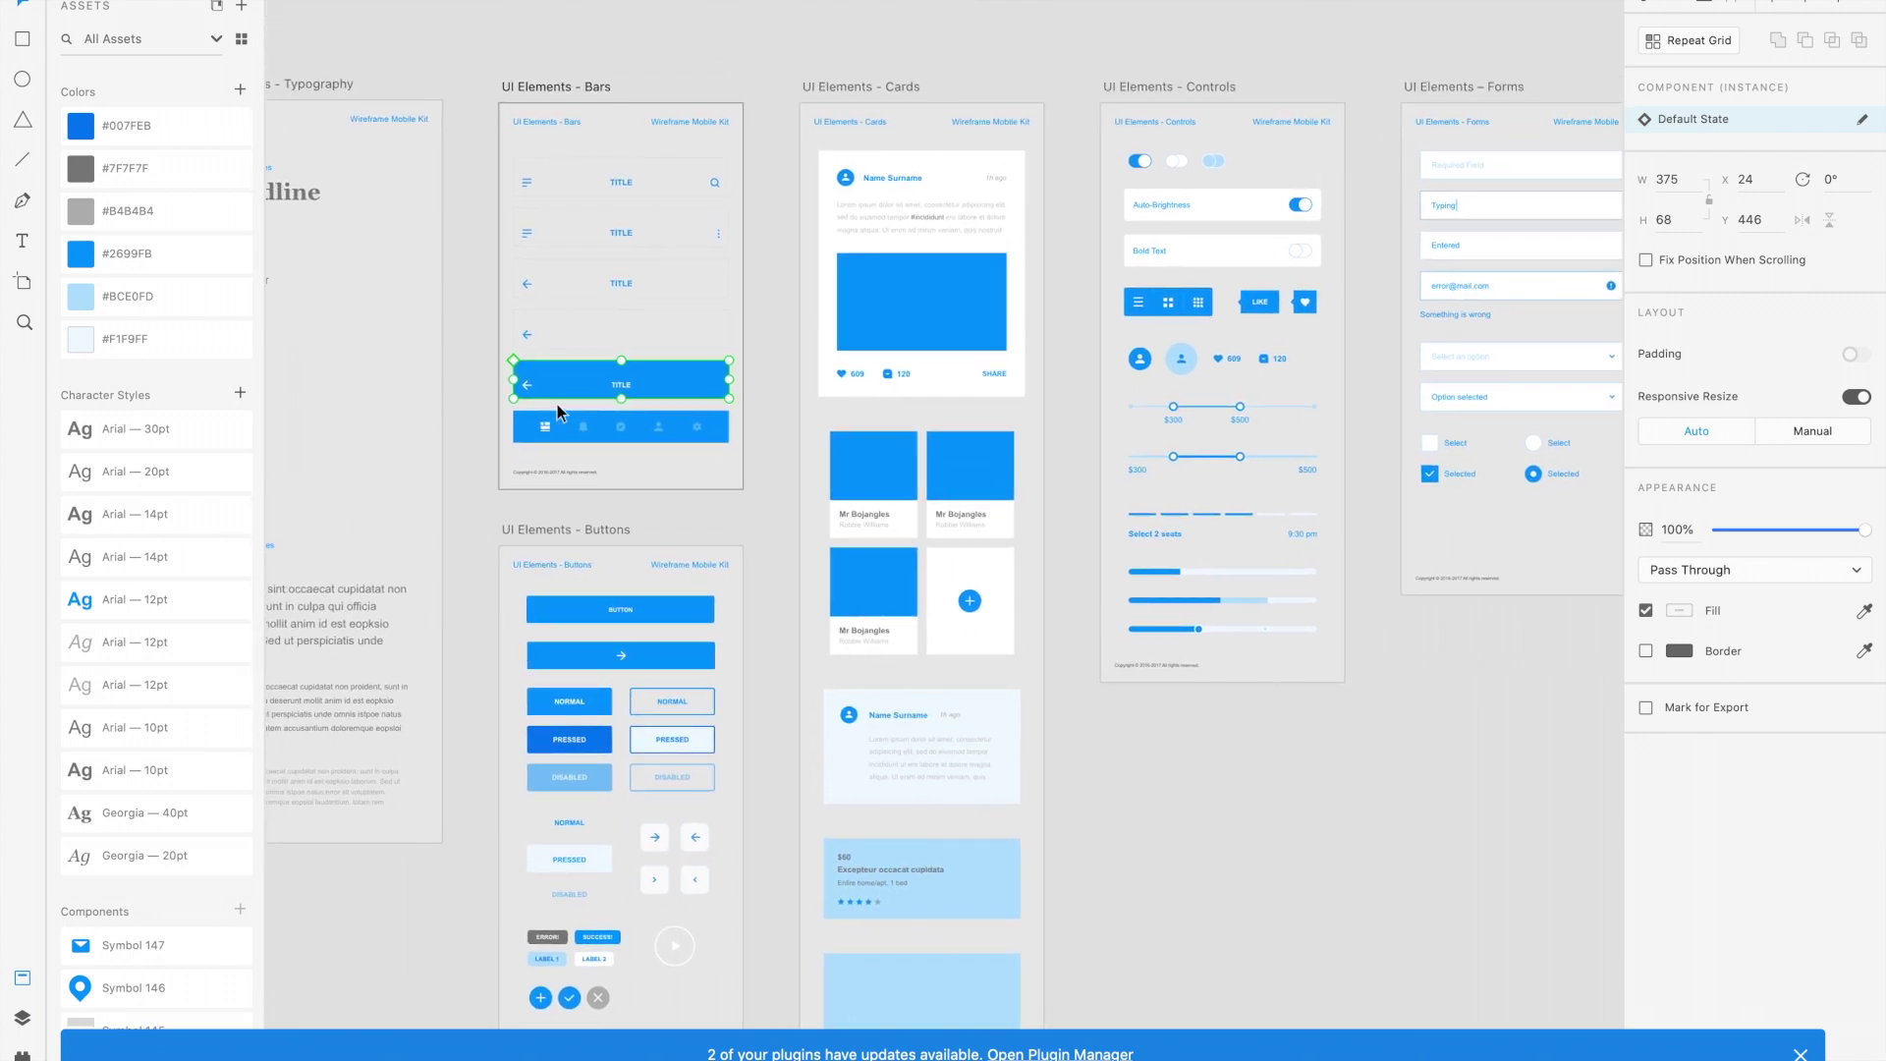
pyautogui.scroll(-3, 557, 403)
pyautogui.hscroll(-6, 557, 403)
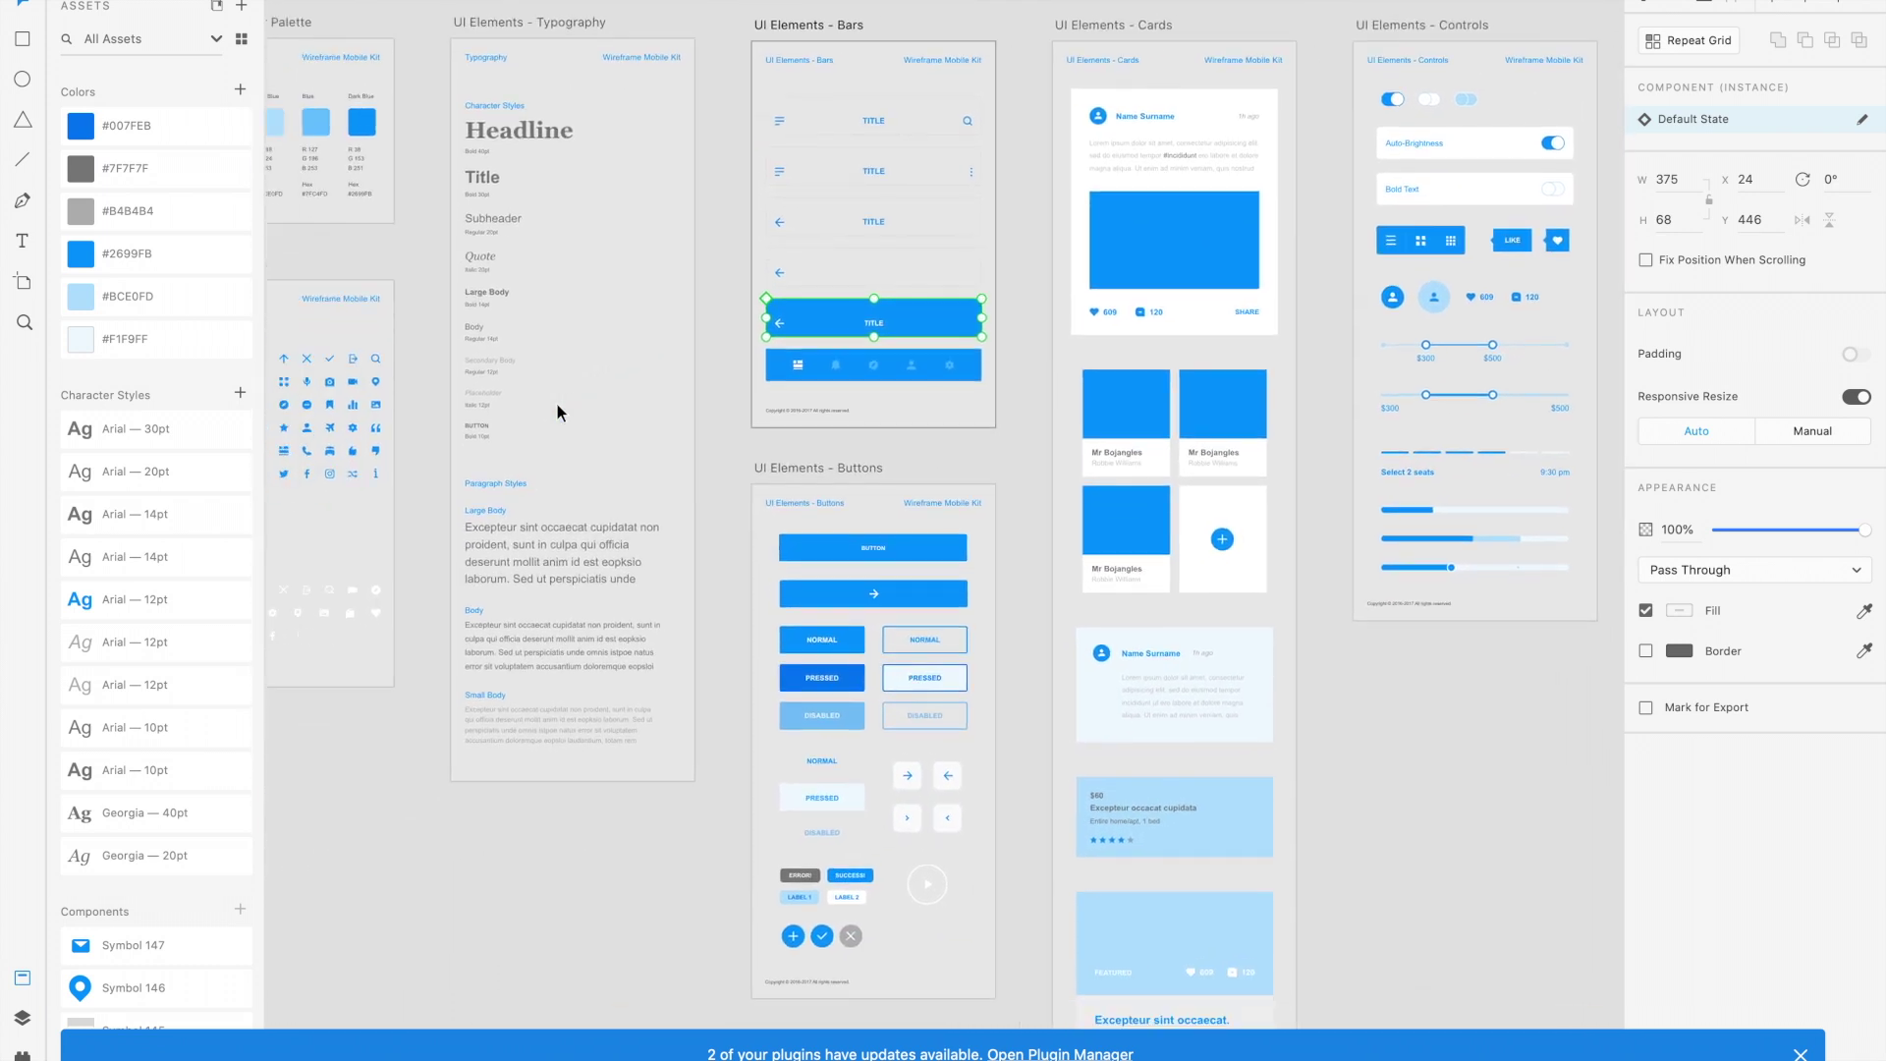
# Bring the blank Untitled-1 document window to the front via Mission Control.
pyautogui.hotkey('ctrl', 'Up')
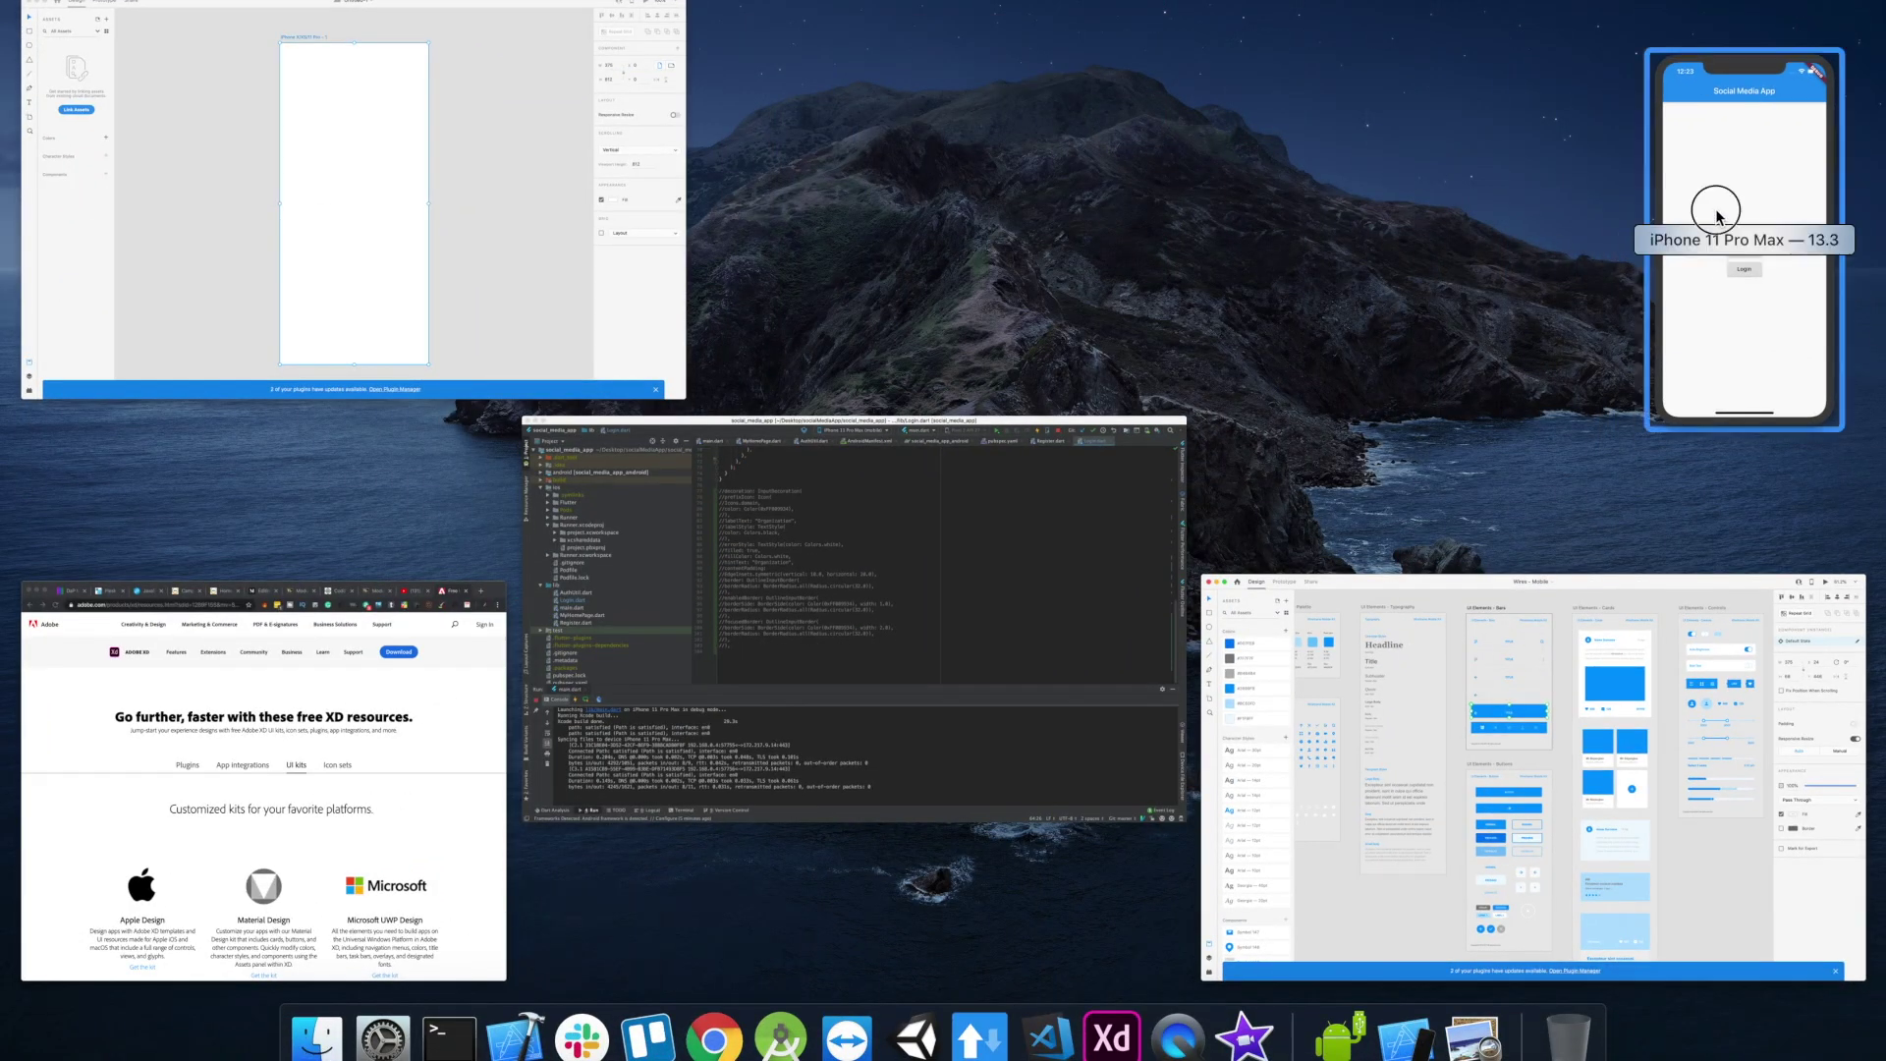
pyautogui.click(1709, 197)
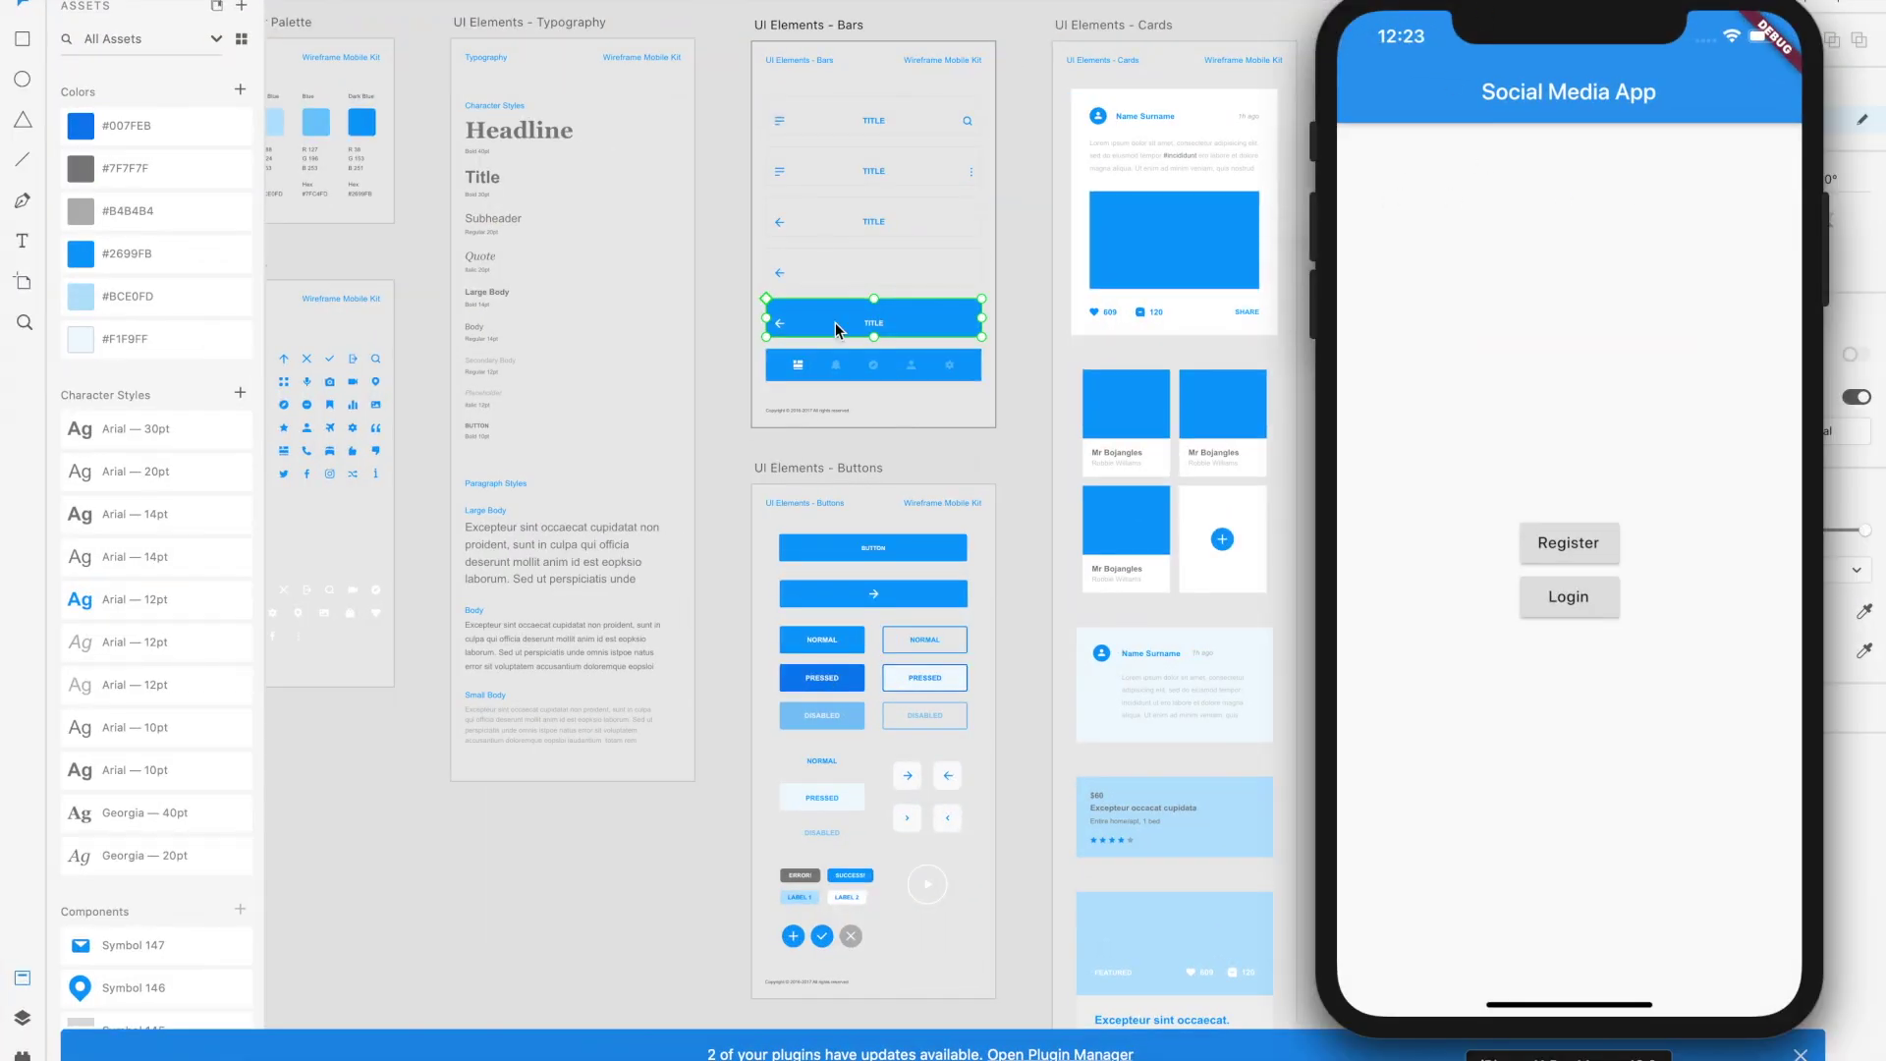
pyautogui.hotkey('ctrl', 'Up')
pyautogui.click(551, 319)
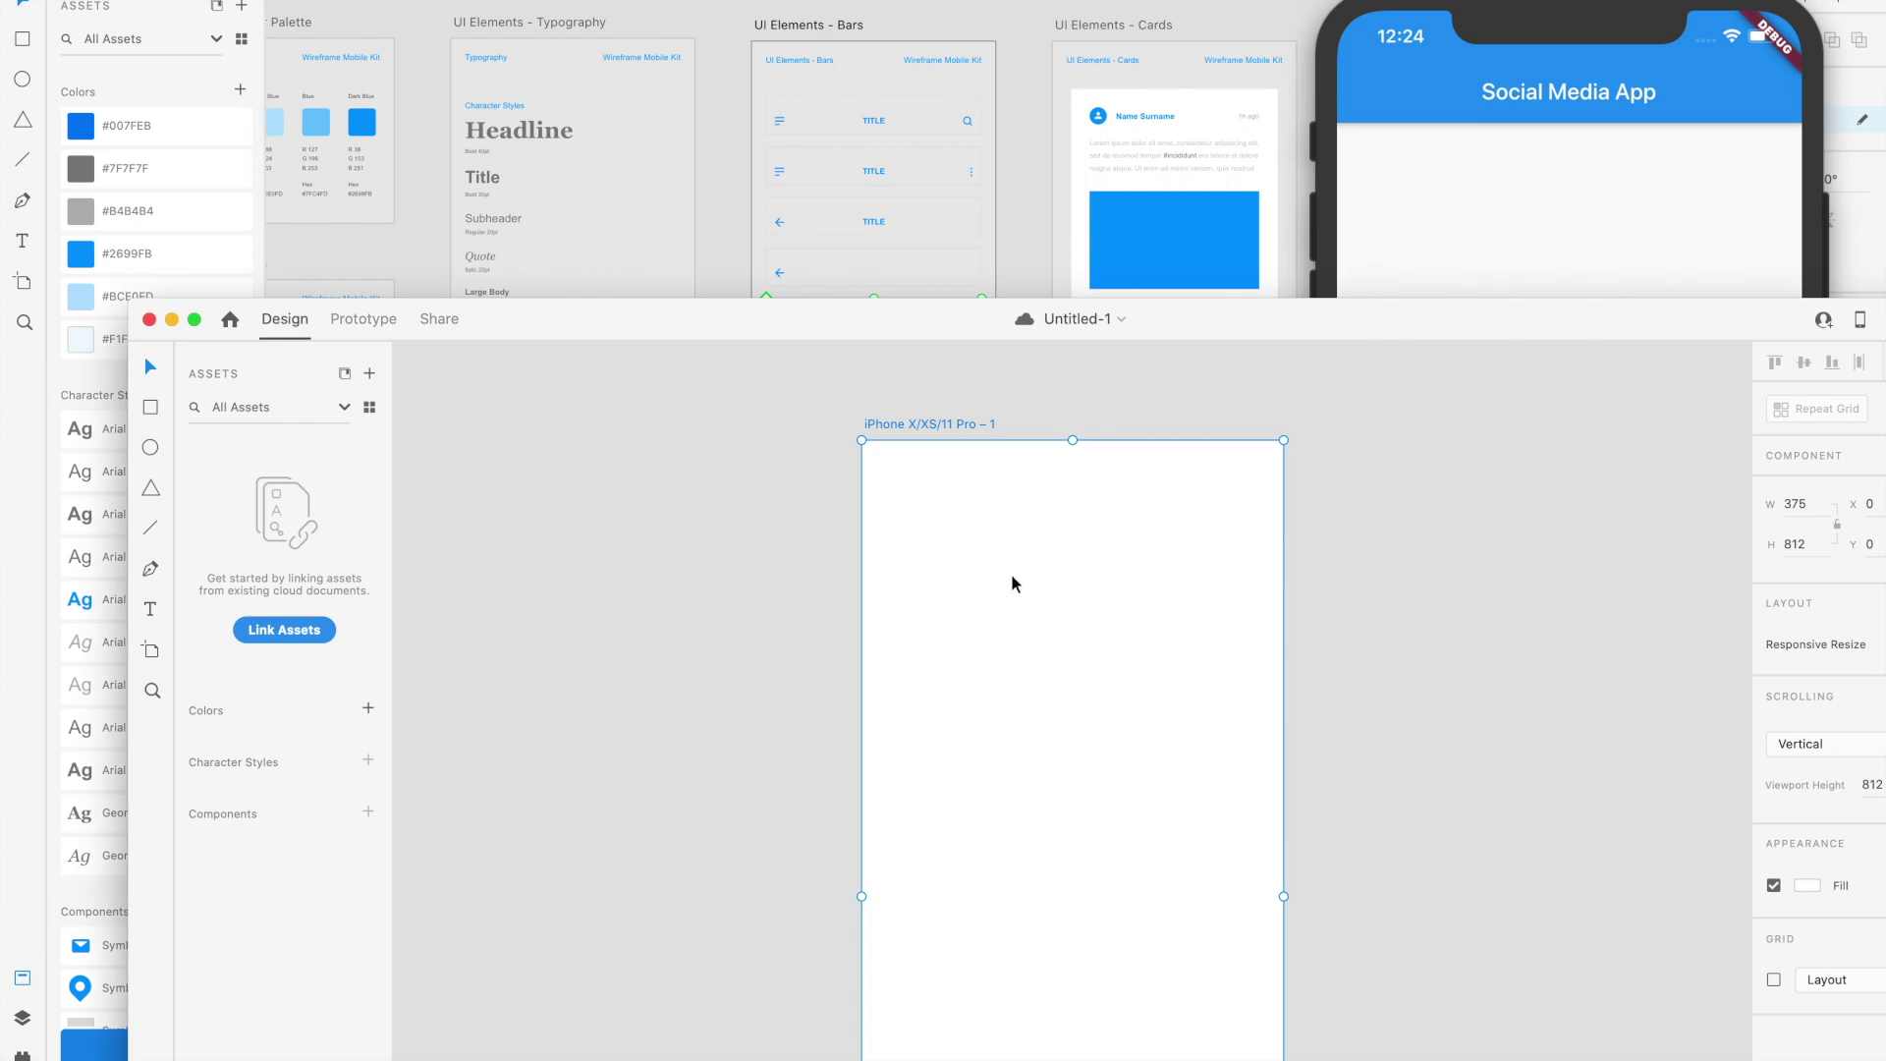
# Paste the blue nav bar at the artboard's top and retitle it 'Social Media App'.
pyautogui.press('super+v')
pyautogui.moveTo(1021, 960); pyautogui.dragTo(991, 476)
pyautogui.doubleClick(1073, 490)
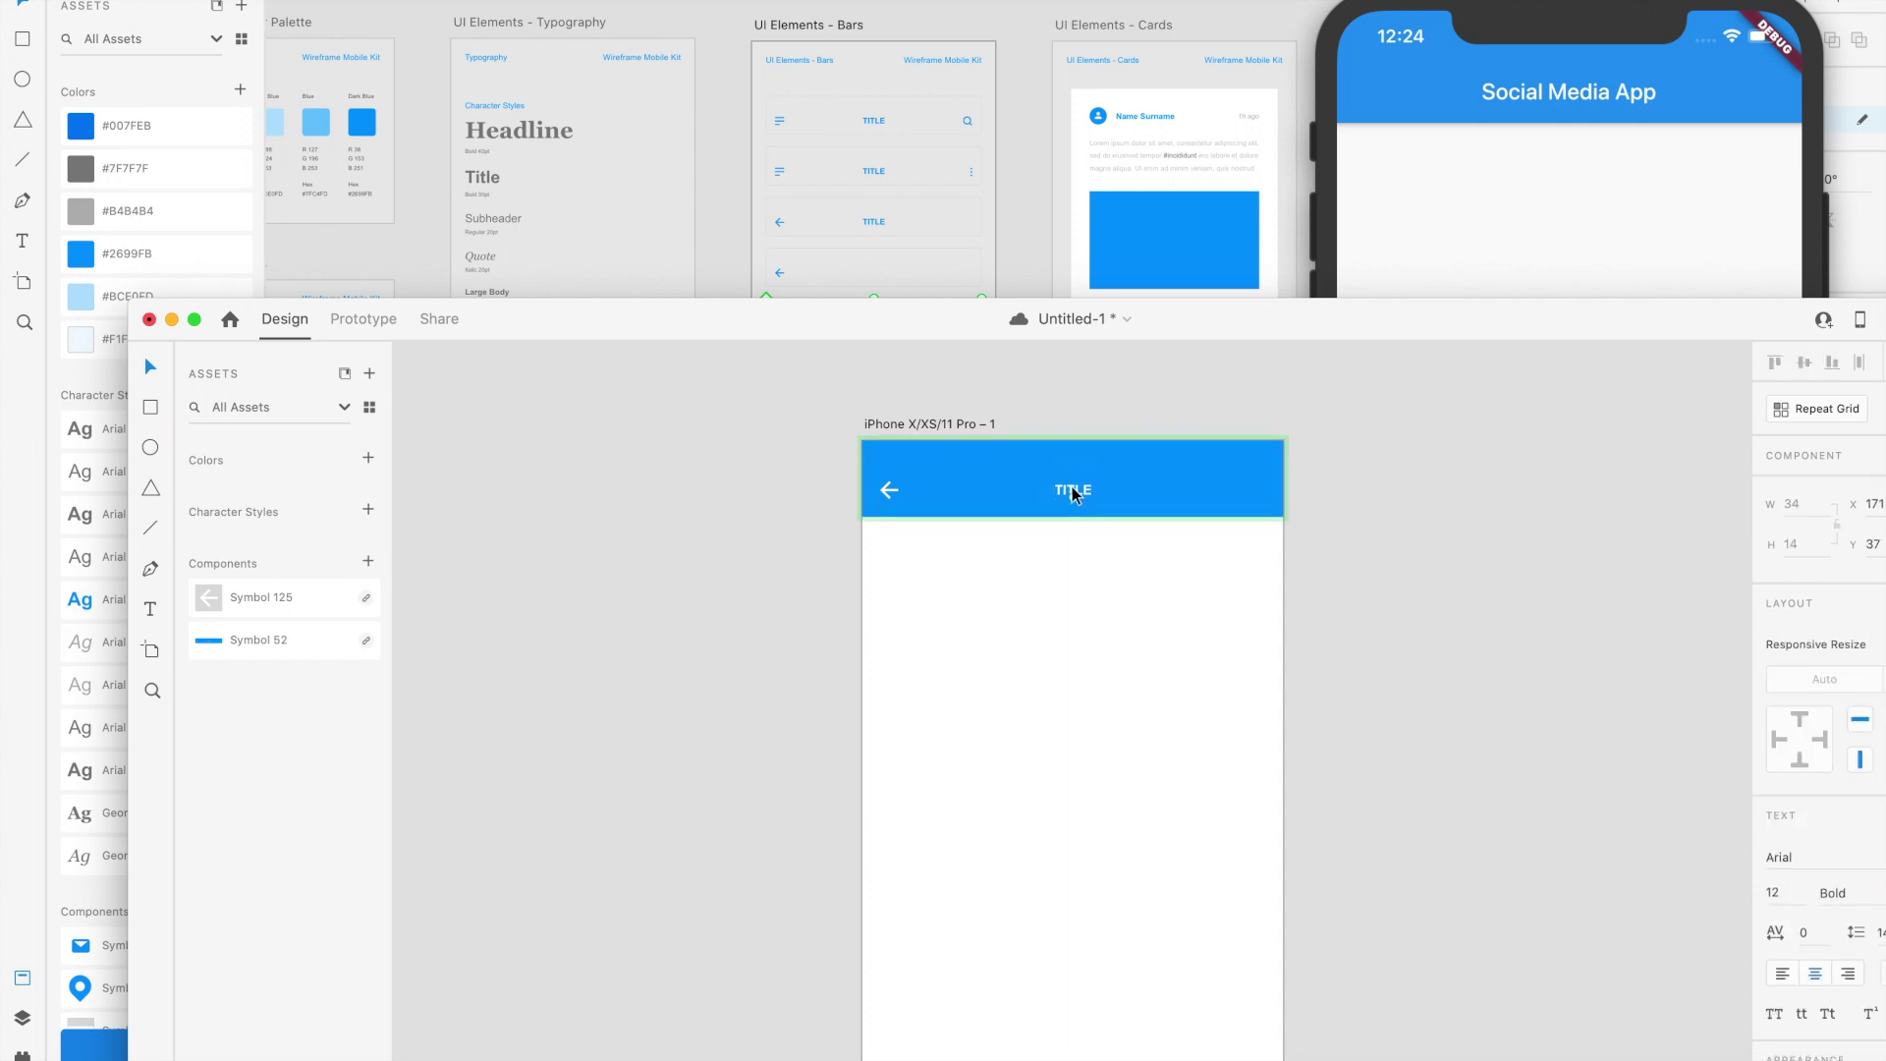
pyautogui.doubleClick(1074, 491)
pyautogui.write('Soc')
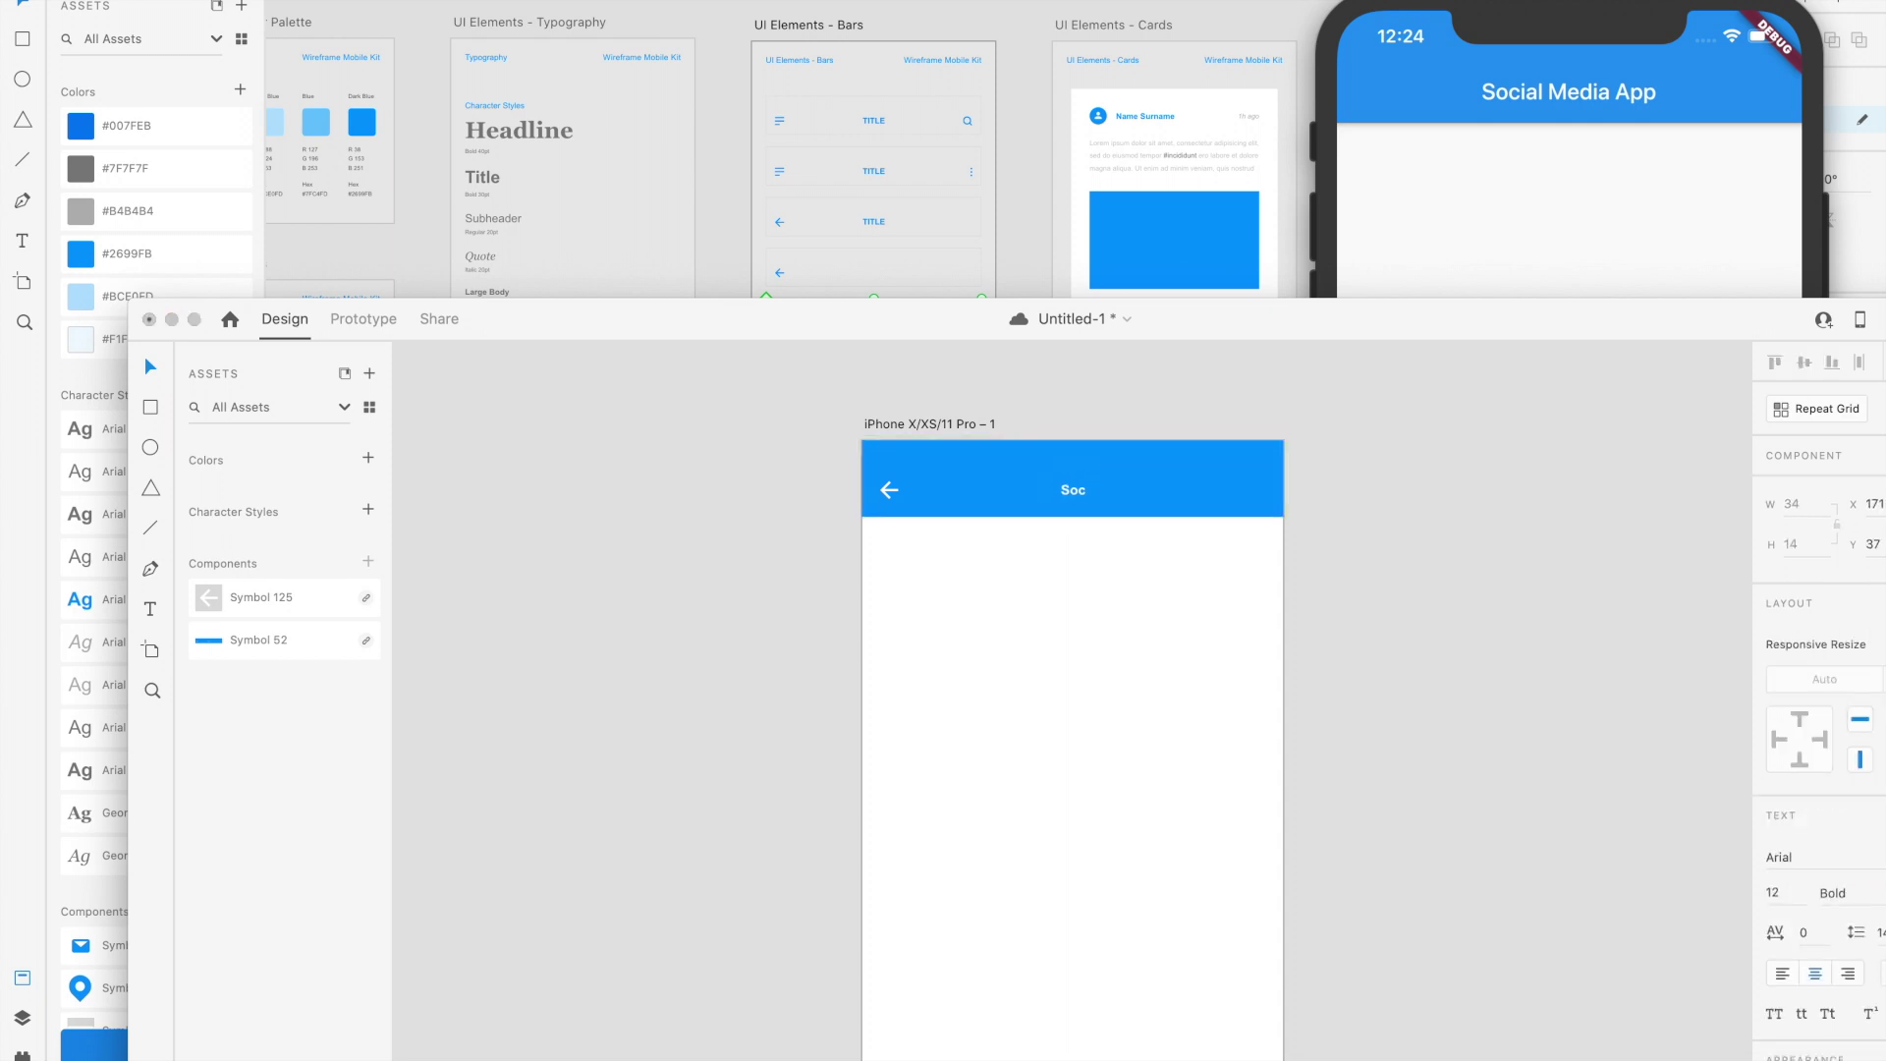
pyautogui.write('ial Media App')
# Remove the back arrow from the 'Social Media App' nav bar.
pyautogui.click(886, 488)
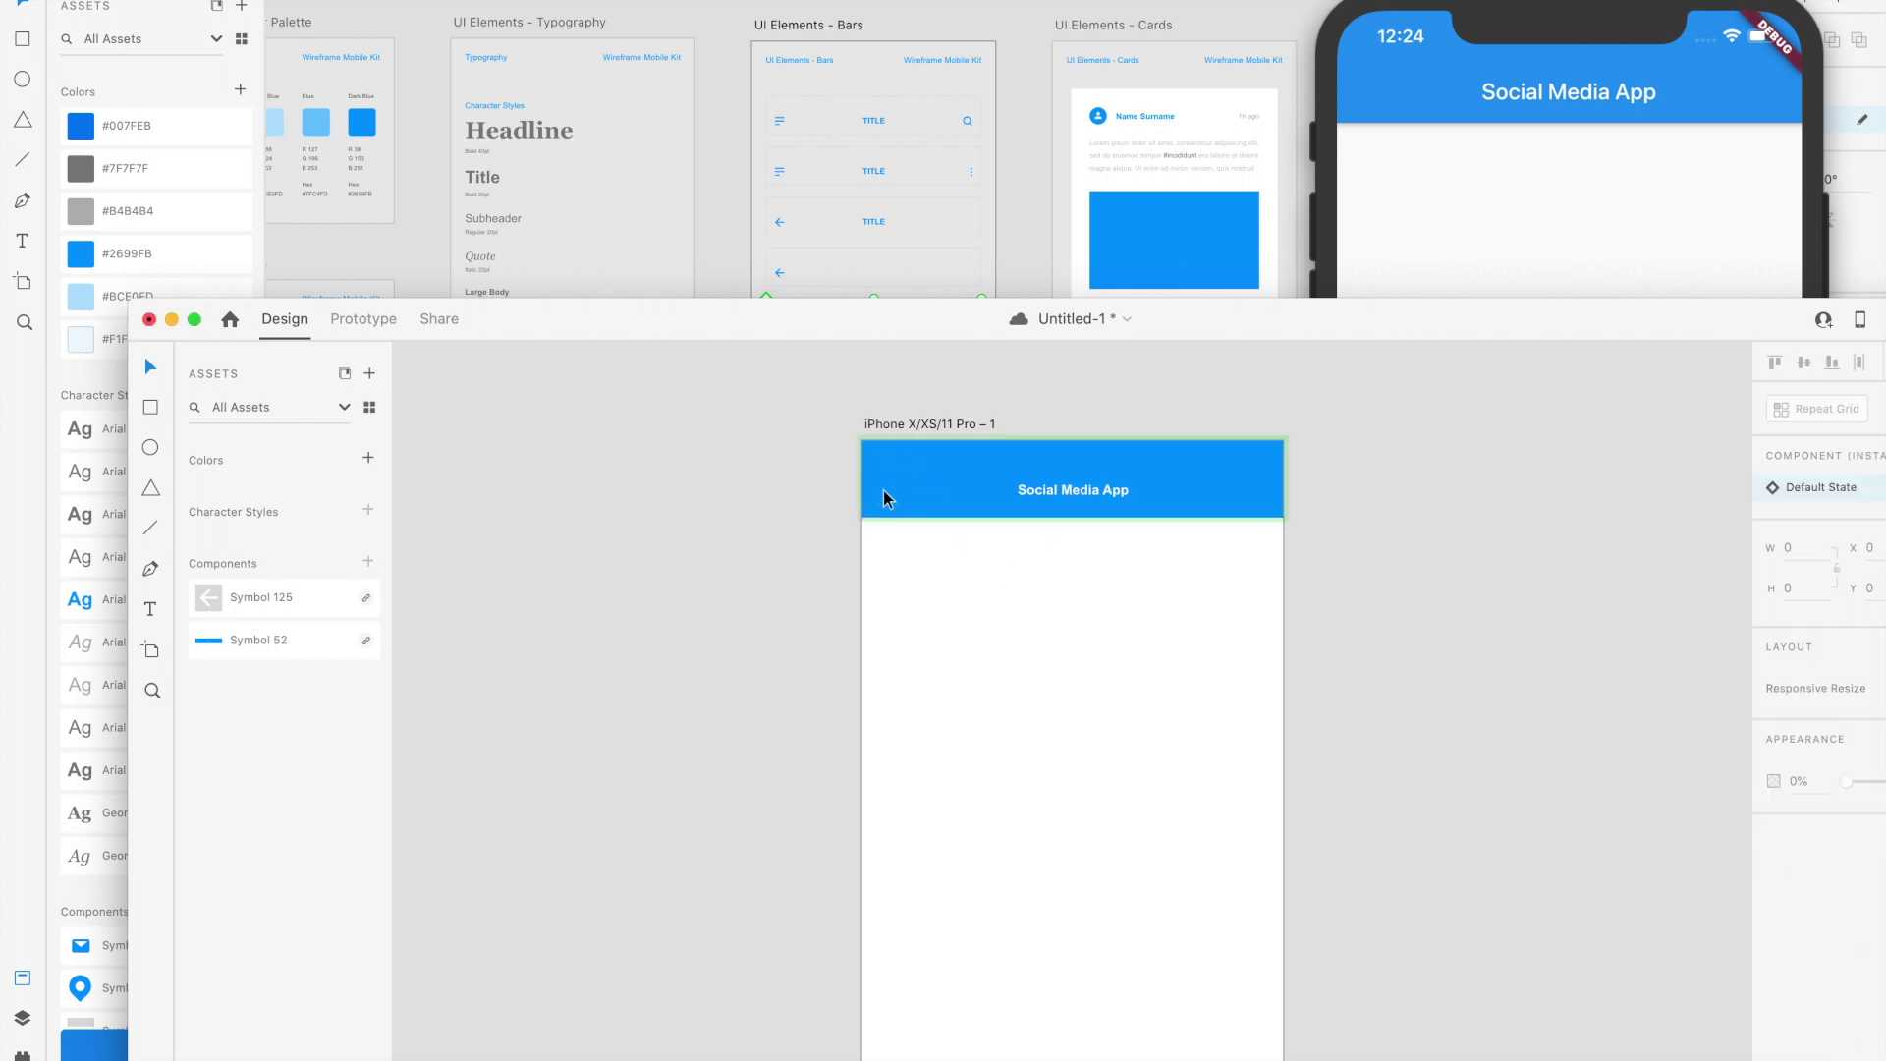
pyautogui.press('Delete')
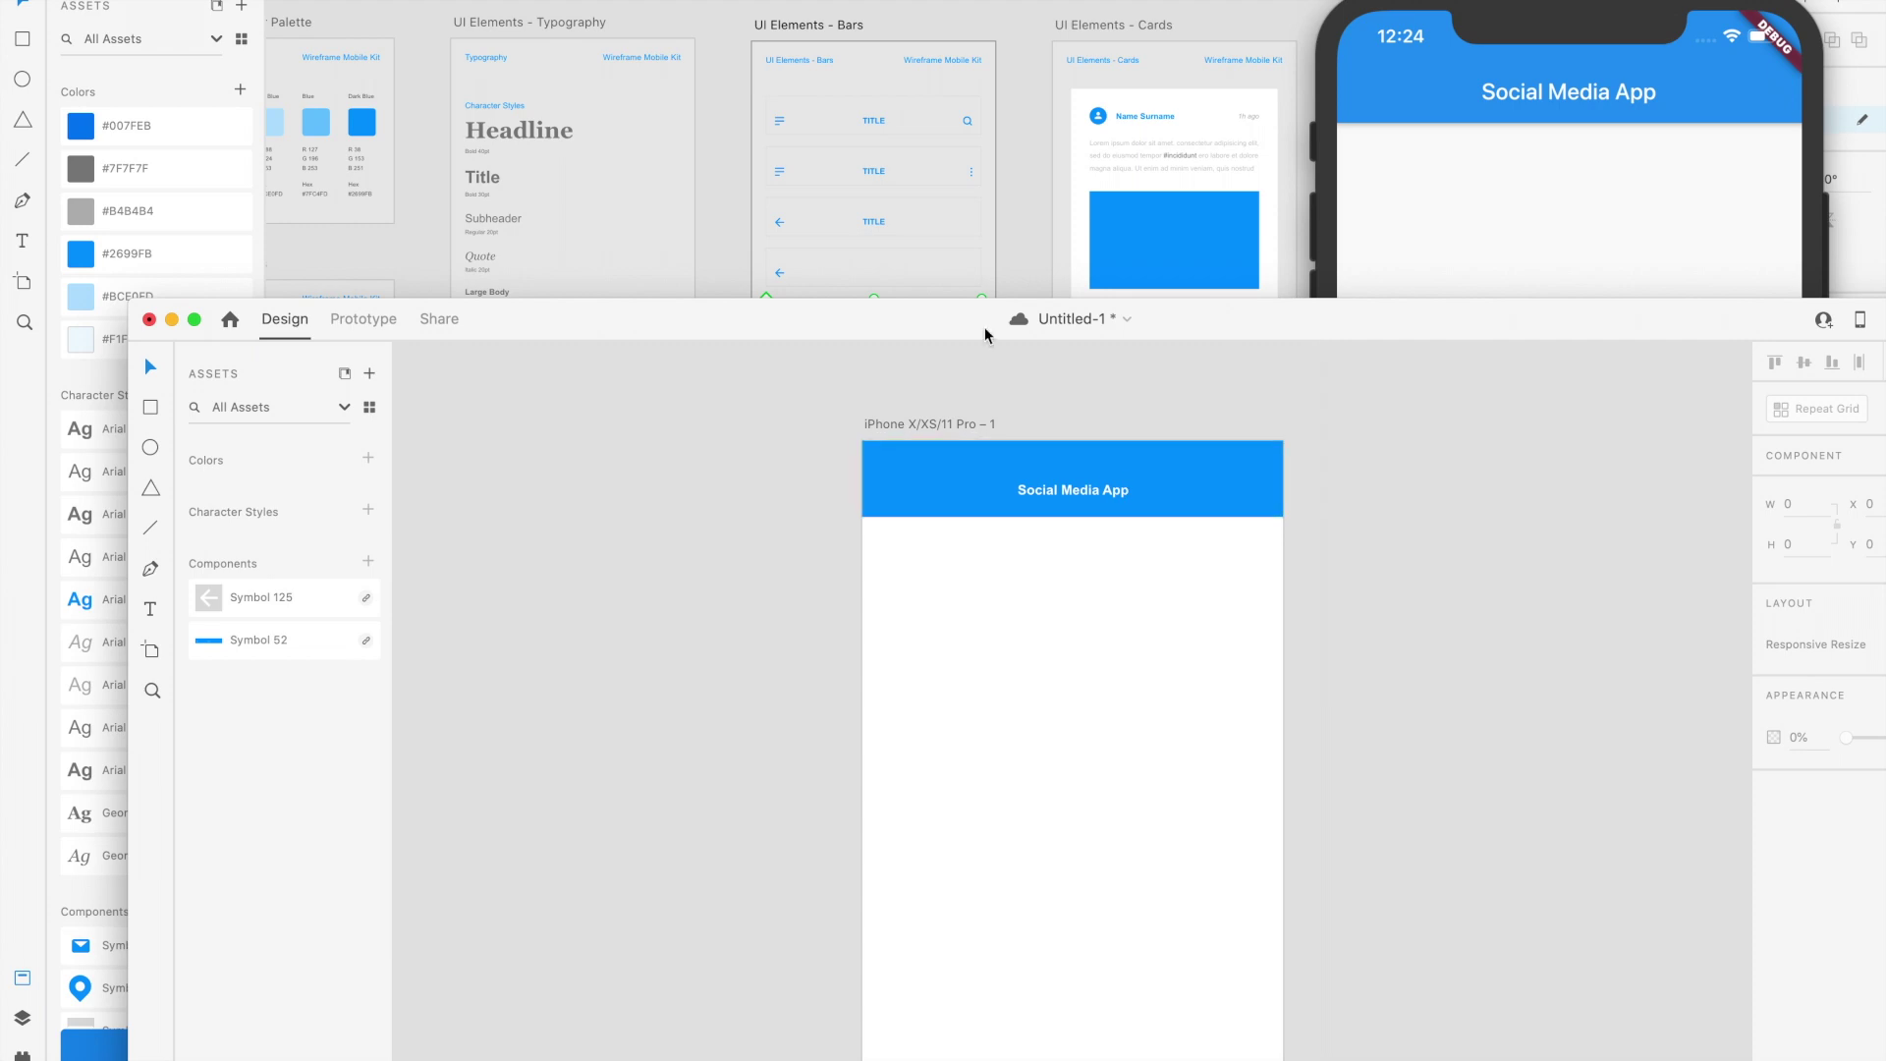
pyautogui.moveTo(943, 338); pyautogui.dragTo(1036, 351)
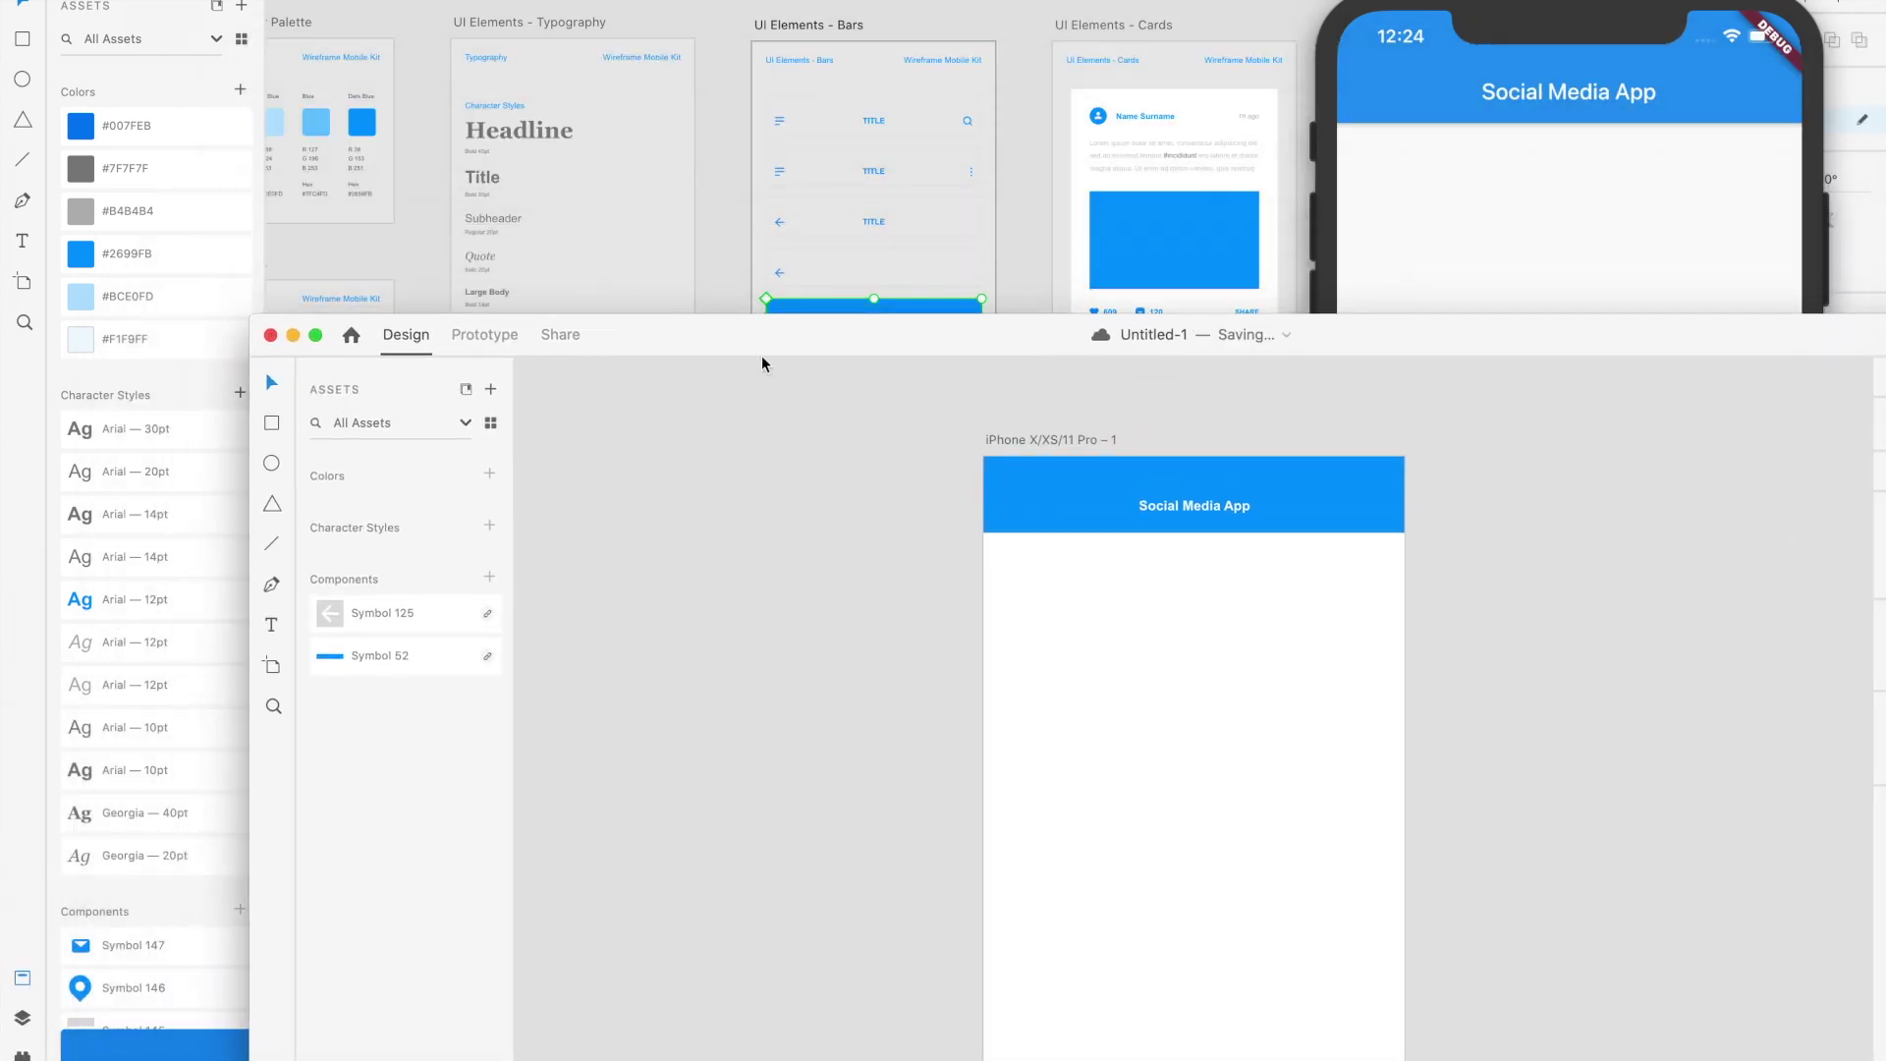
pyautogui.moveTo(763, 344); pyautogui.dragTo(654, 245)
# Draw a stray thin rectangle with the Rectangle tool and delete it.
pyautogui.click(169, 335)
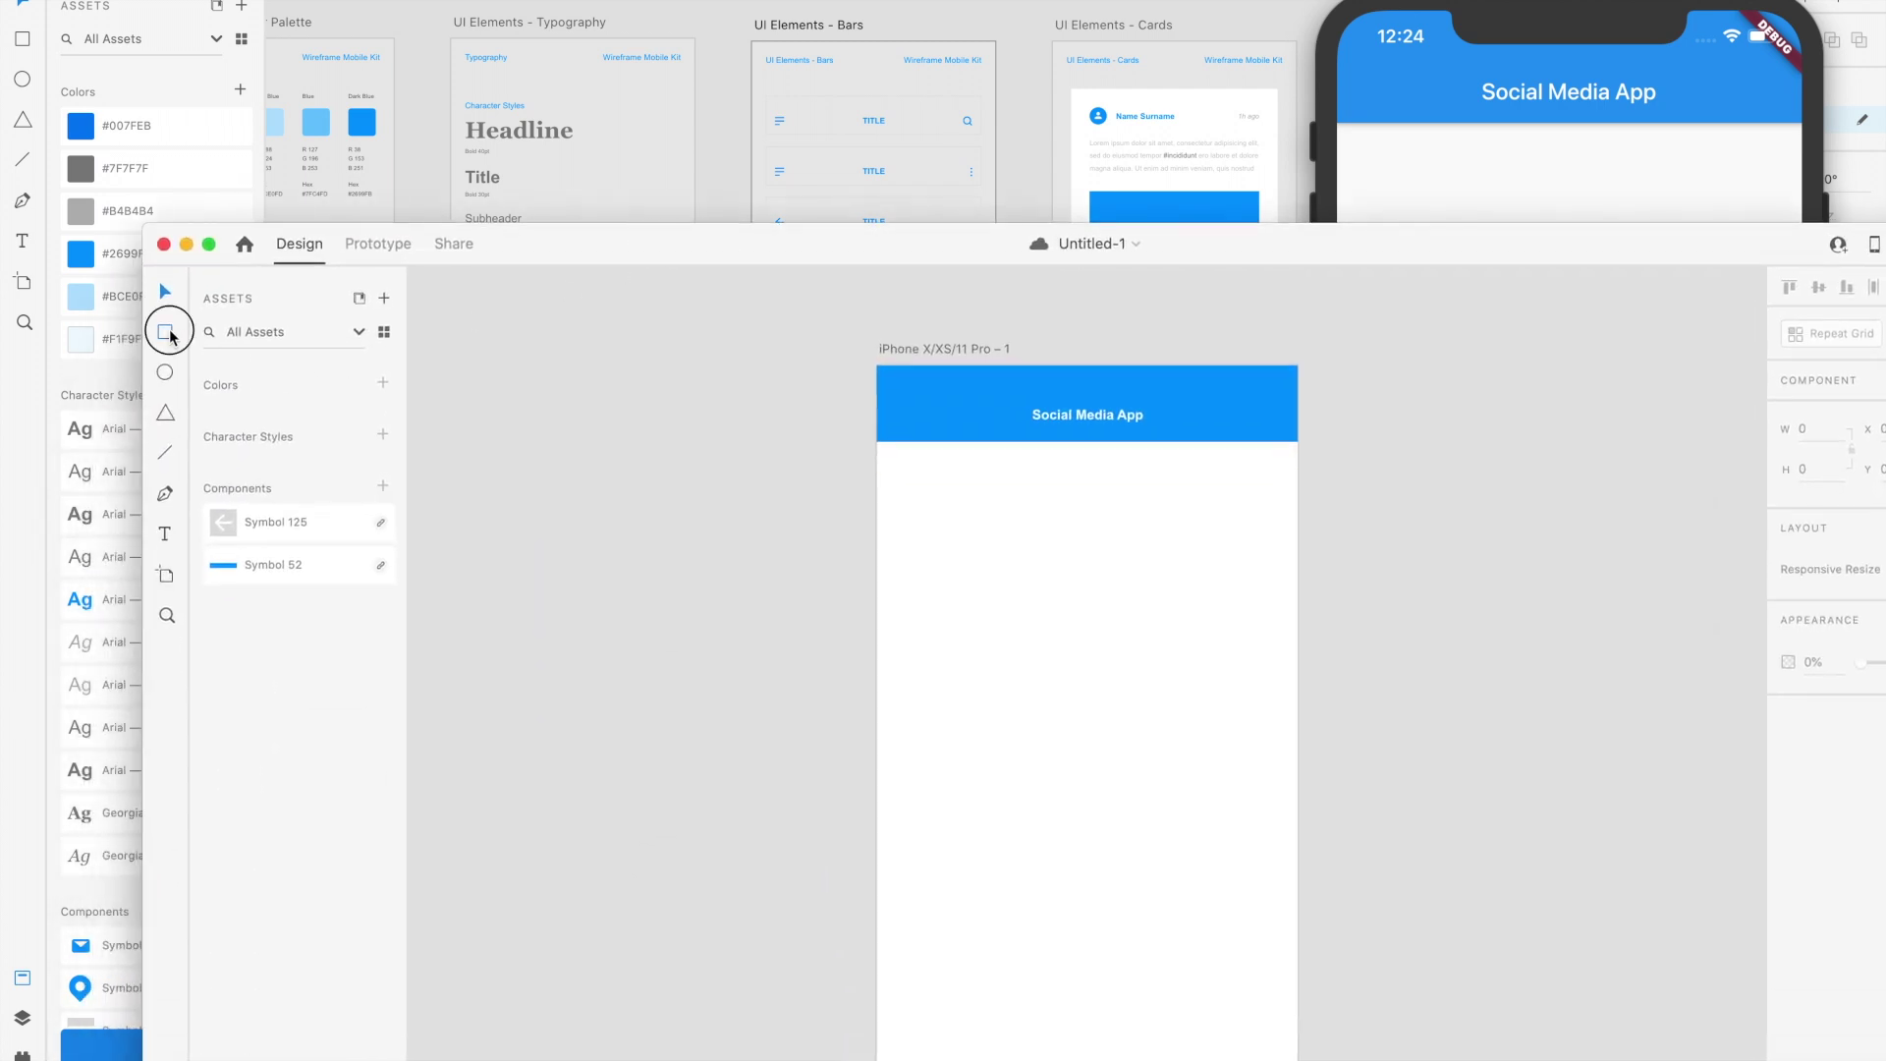
pyautogui.moveTo(645, 271); pyautogui.dragTo(653, 157)
pyautogui.moveTo(683, 259); pyautogui.dragTo(600, 0)
pyautogui.press('Delete')
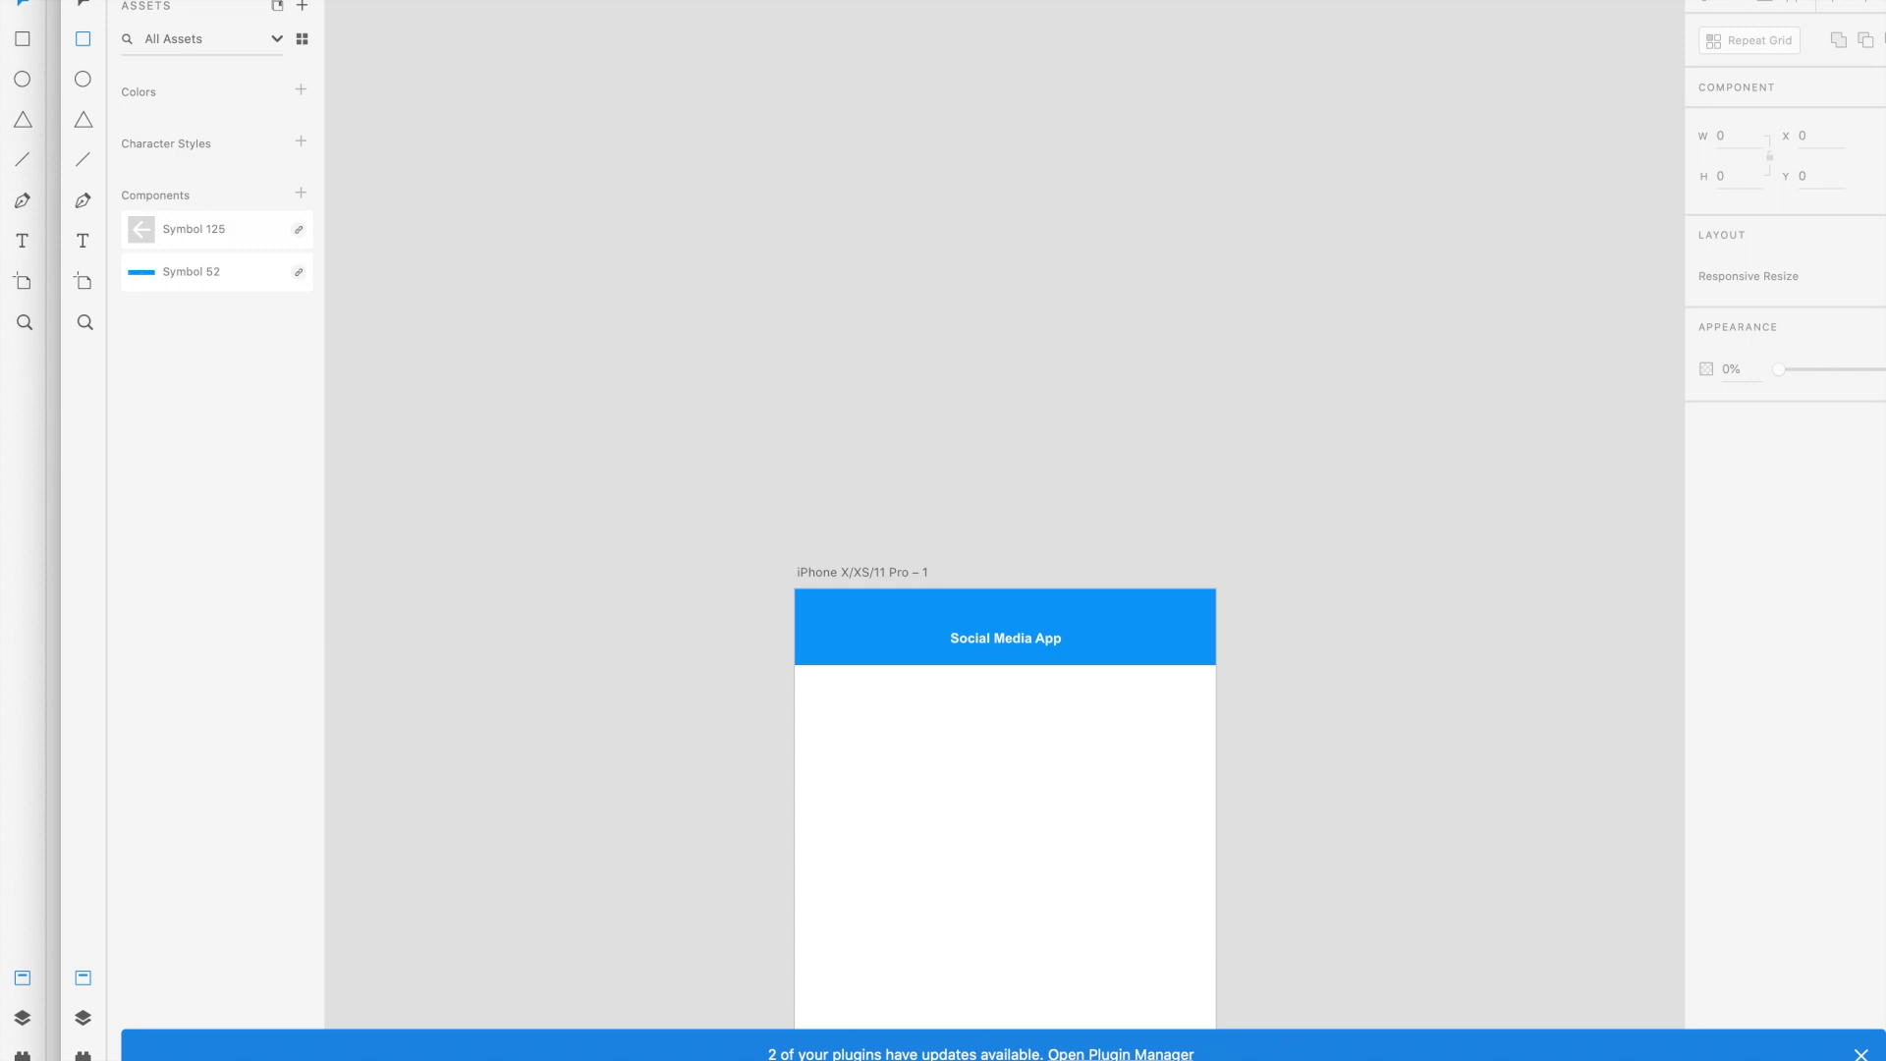
pyautogui.scroll(-6, 610, 221)
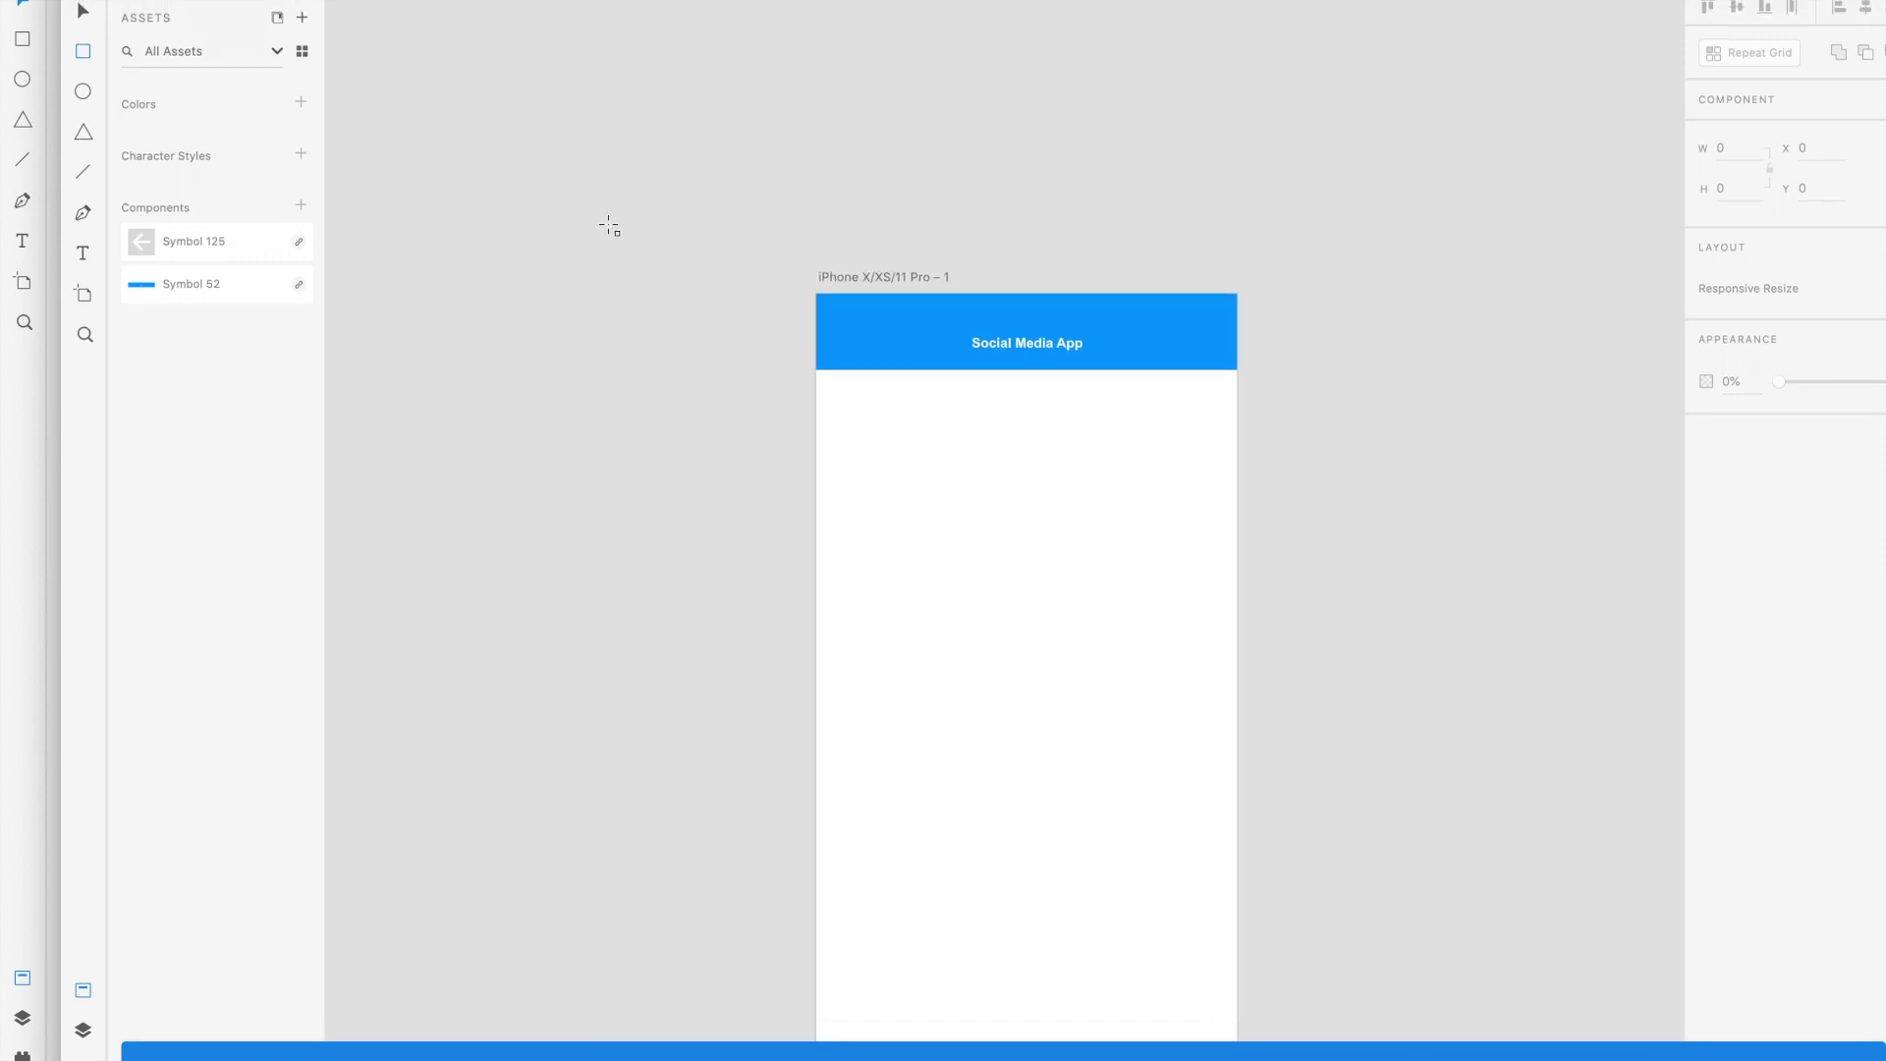
pyautogui.scroll(-3, 610, 221)
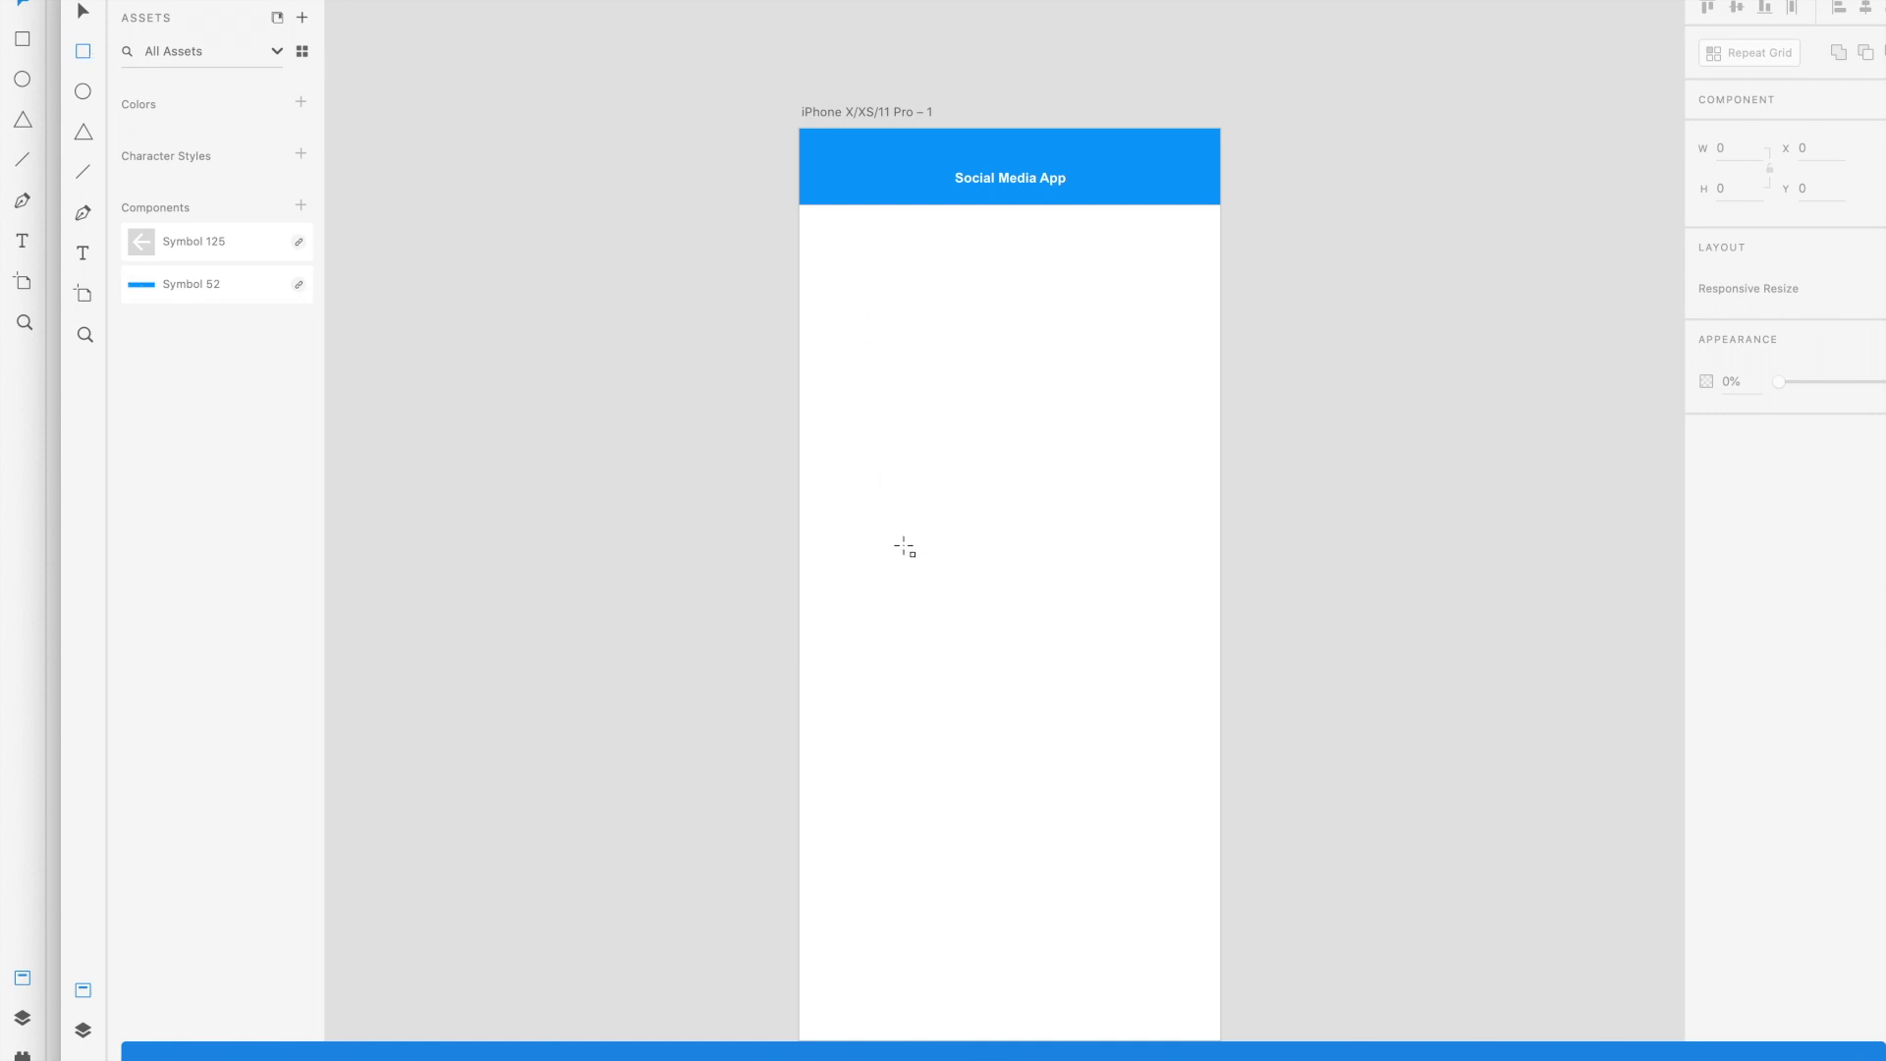
pyautogui.scroll(-2, 903, 536)
pyautogui.scroll(1, 897, 535)
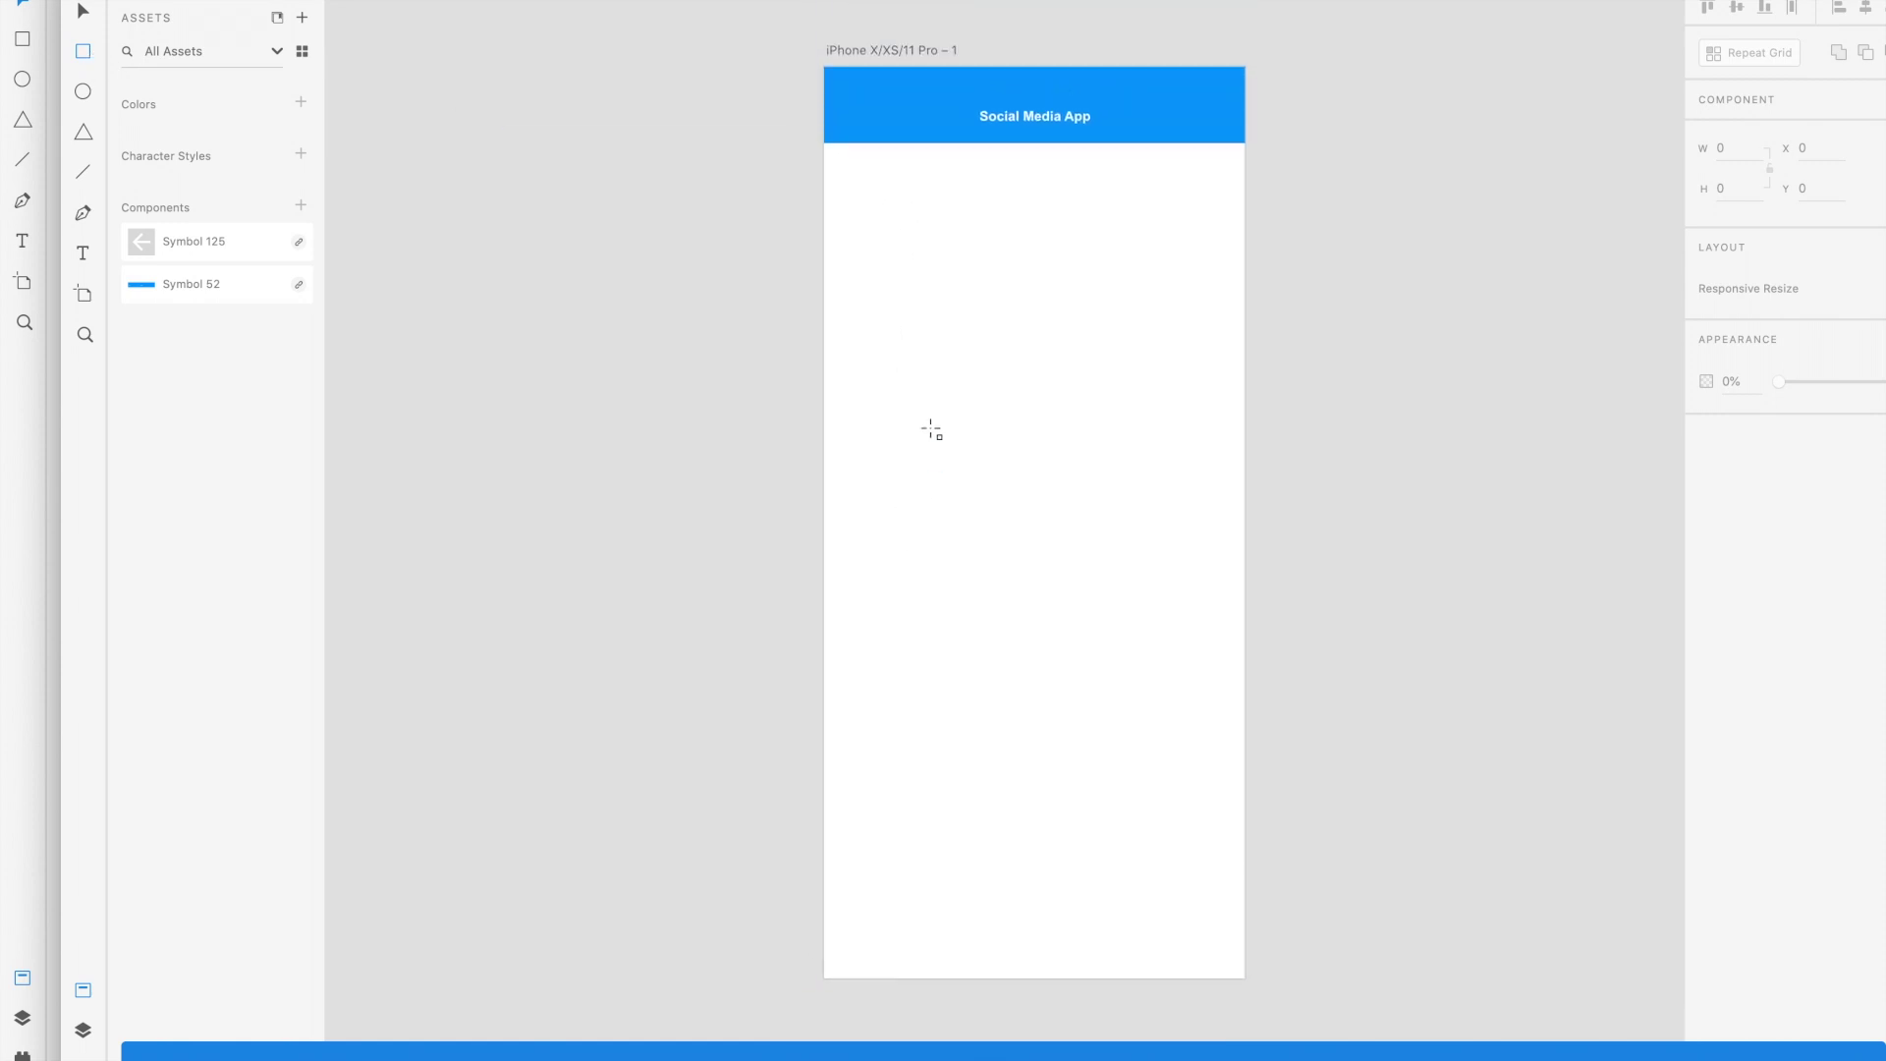
# Draw a 233×67 white bordered rectangle below the header, positioned at X 71, Y 339.
pyautogui.moveTo(916, 448)
pyautogui.mouseDown()
pyautogui.moveTo(1170, 548)
pyautogui.moveTo(1177, 521)
pyautogui.mouseUp()
pyautogui.moveTo(1080, 486); pyautogui.dragTo(1065, 484)
pyautogui.hotkey('ctrl', 'z')
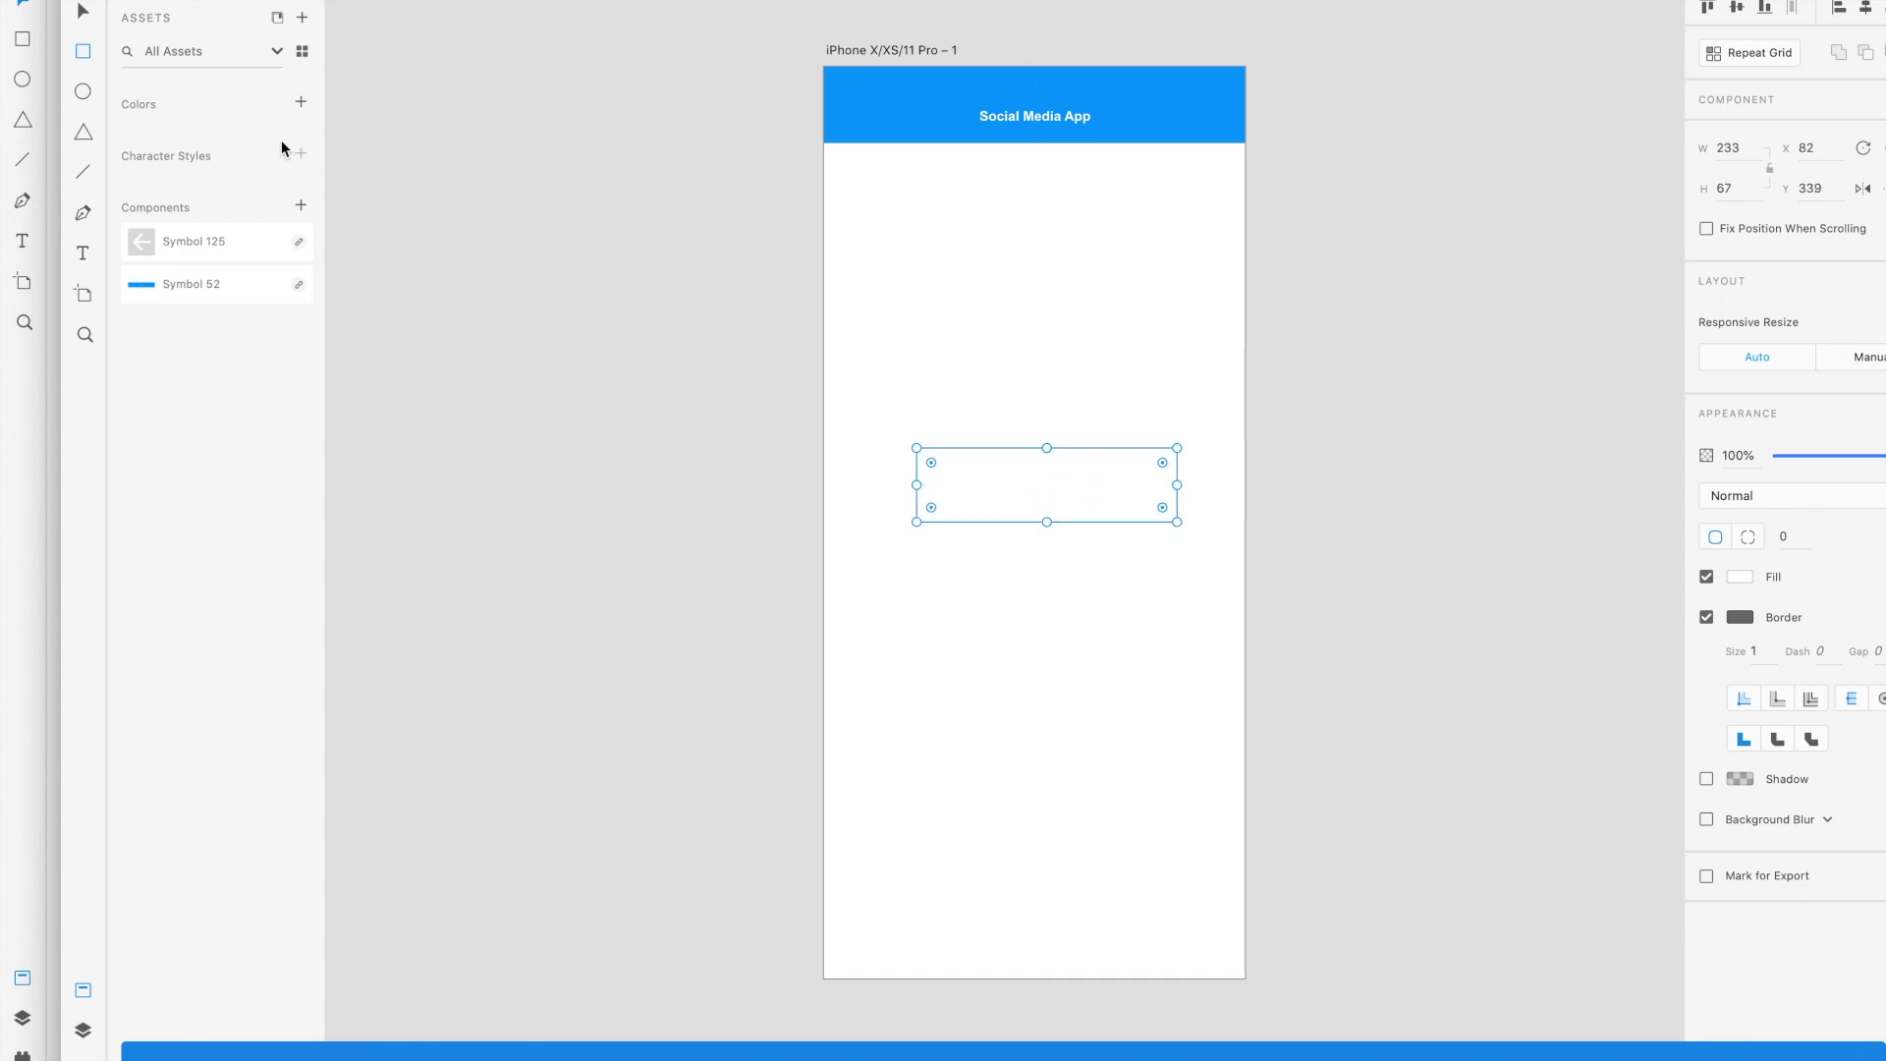
pyautogui.click(79, 18)
pyautogui.click(1024, 482)
pyautogui.moveTo(1024, 481); pyautogui.dragTo(1012, 482)
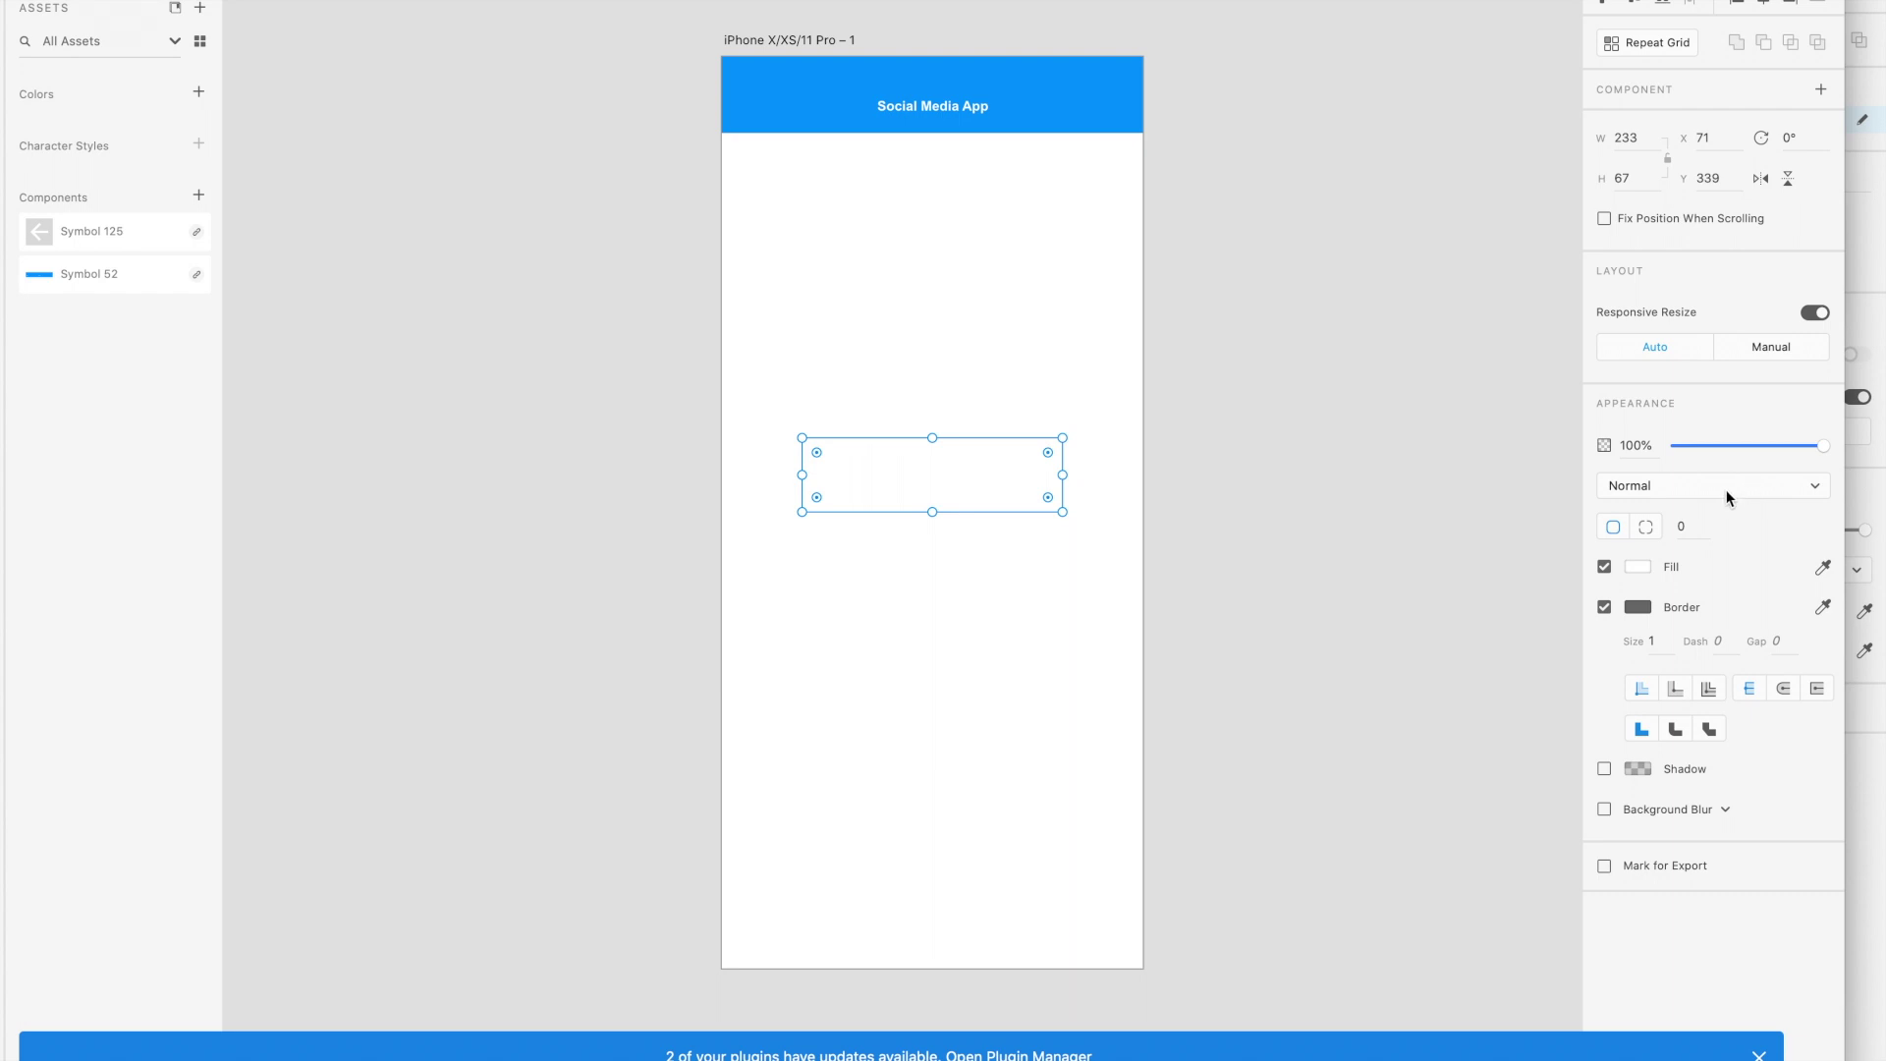
# Set the rectangle's corner radius to 15.
pyautogui.click(1686, 525)
pyautogui.write('5')
pyautogui.press('Return')
pyautogui.click(1703, 521)
pyautogui.write('15')
pyautogui.press('Return')
# Make the rounded rectangle a component, Component 1.
pyautogui.click(1229, 499)
pyautogui.click(997, 494)
pyautogui.rightClick(993, 491)
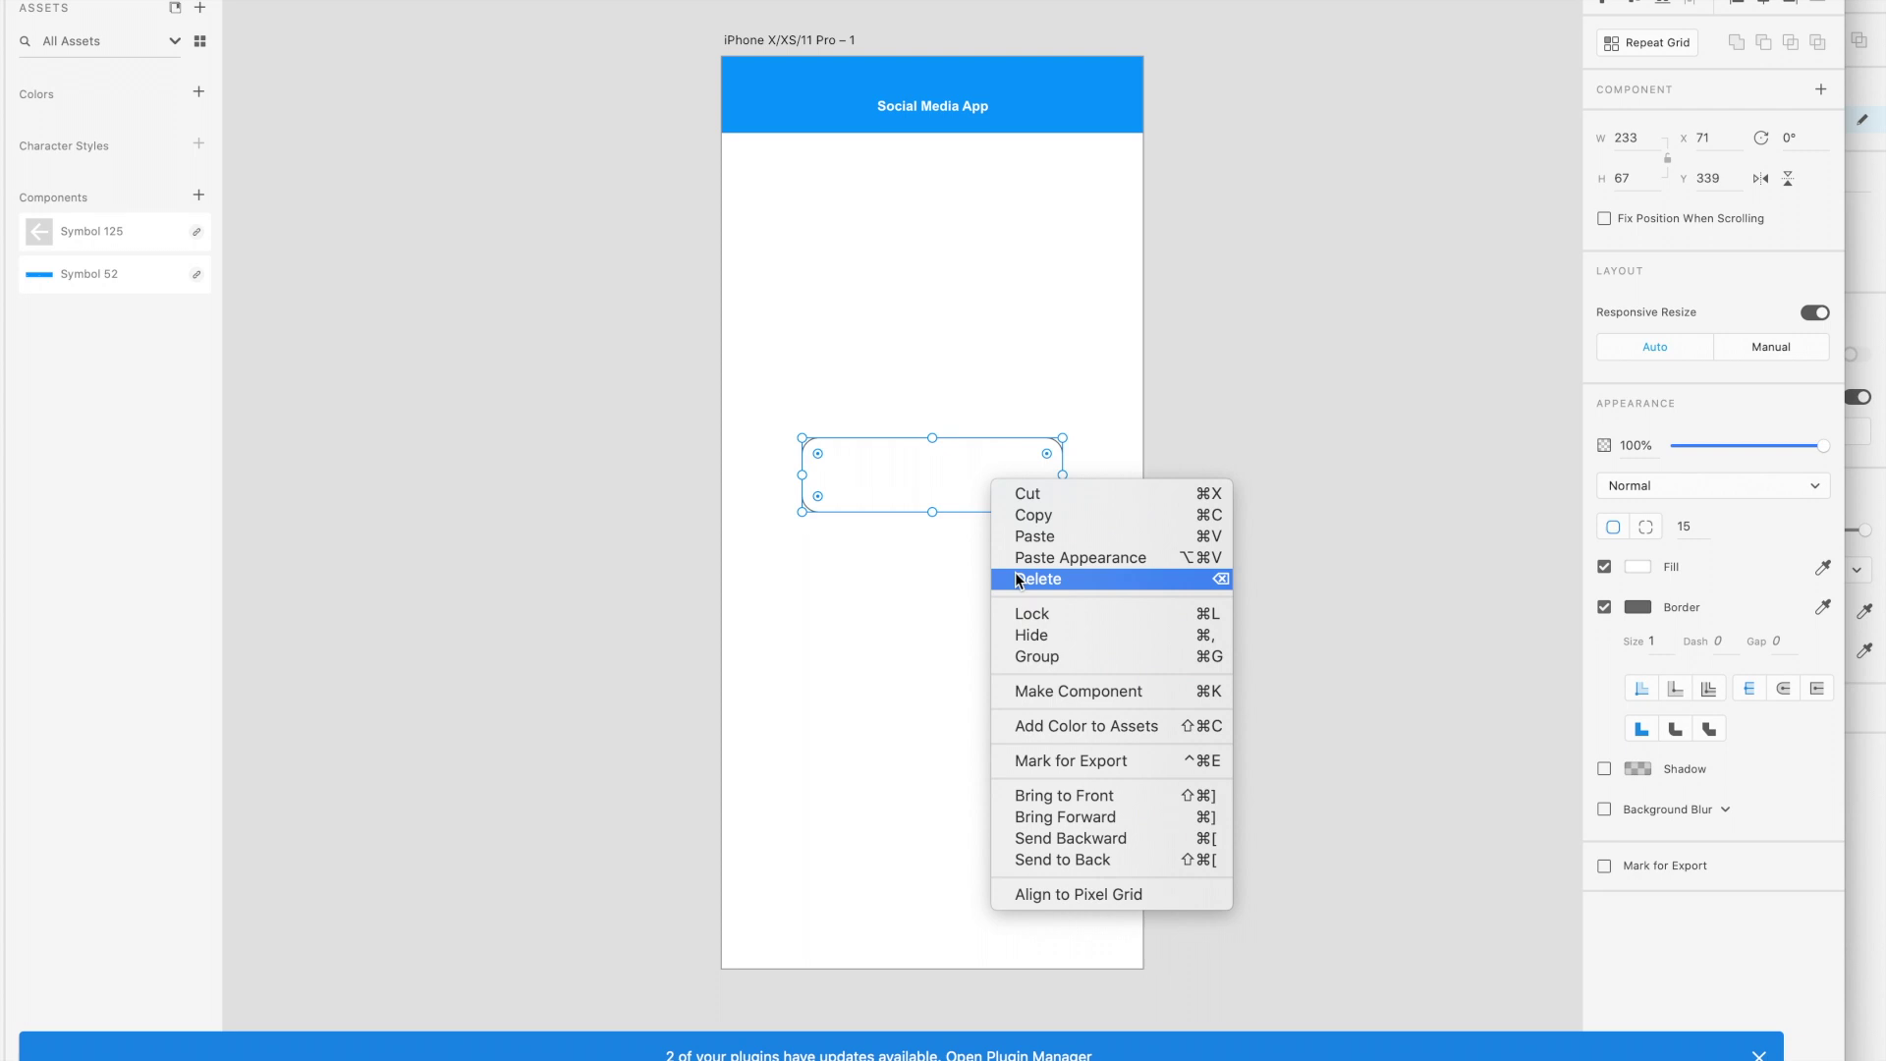
pyautogui.click(1019, 693)
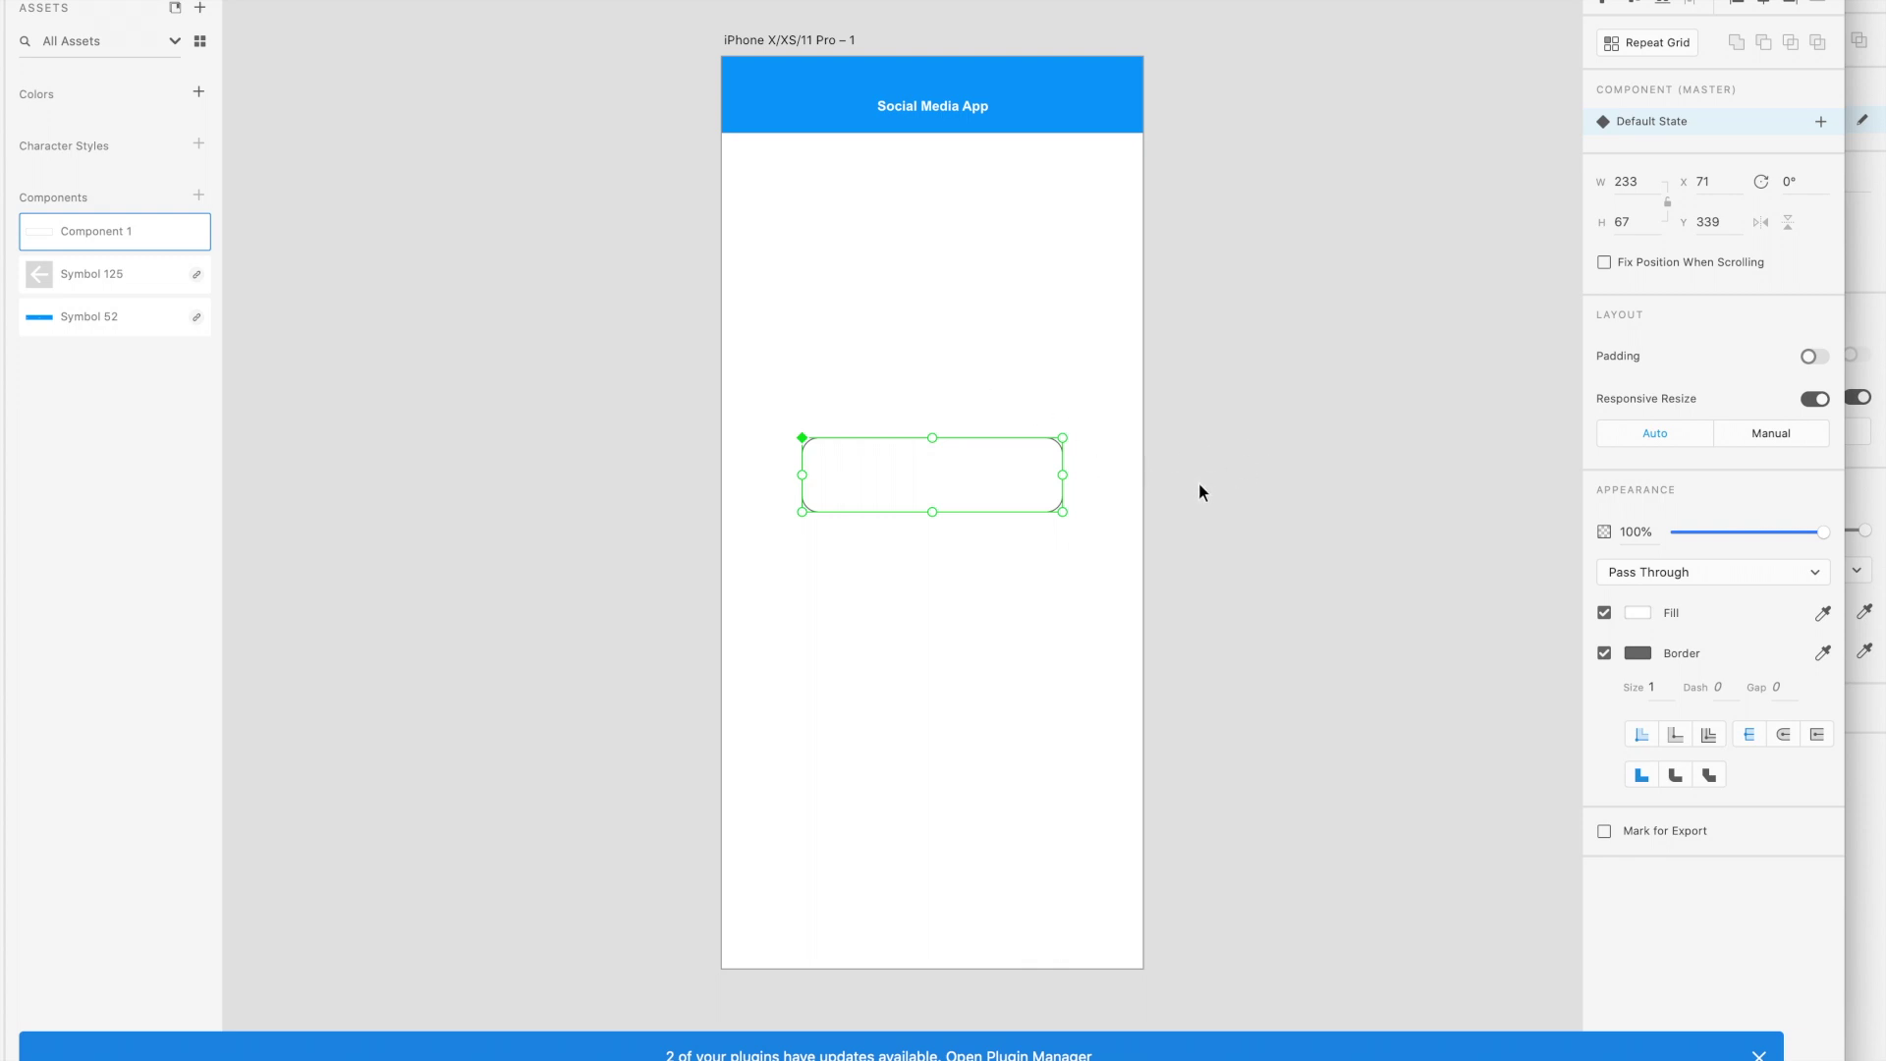
pyautogui.click(1822, 612)
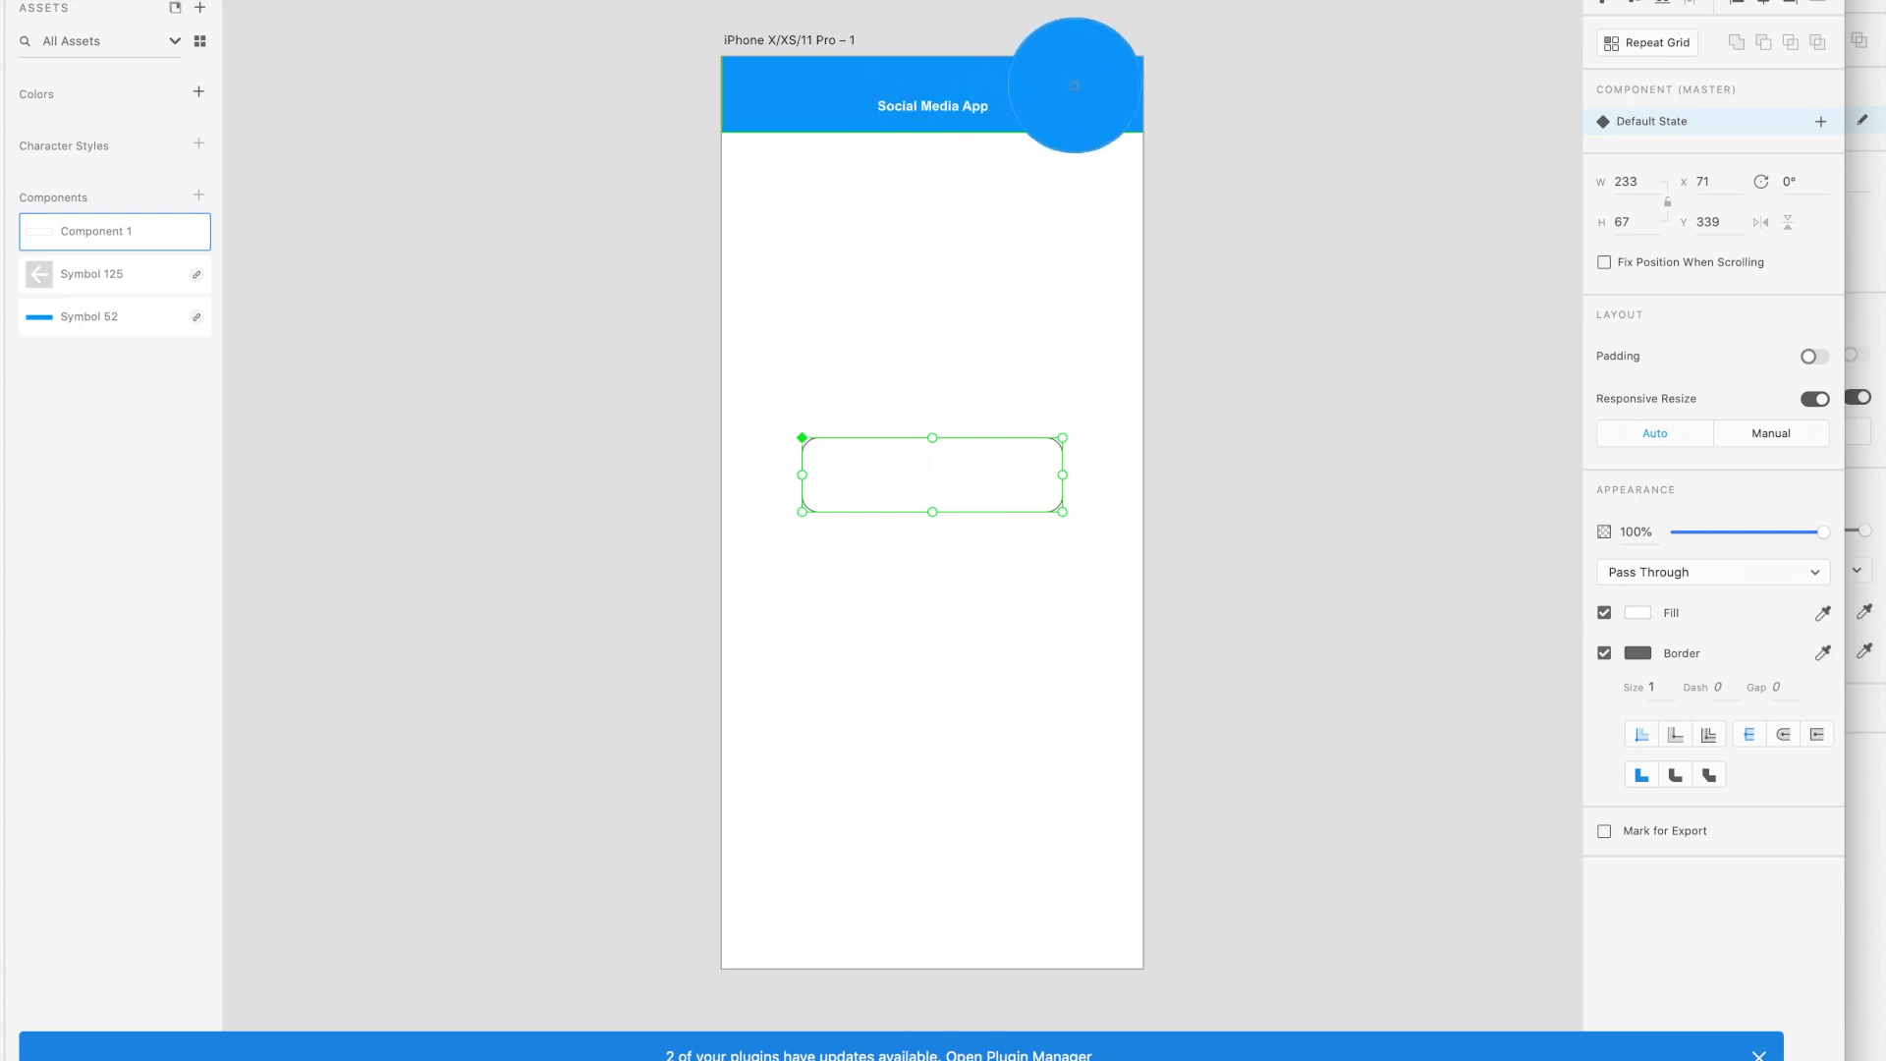
# Fill the rectangle with the header's blue using the eyedropper.
pyautogui.click(1077, 82)
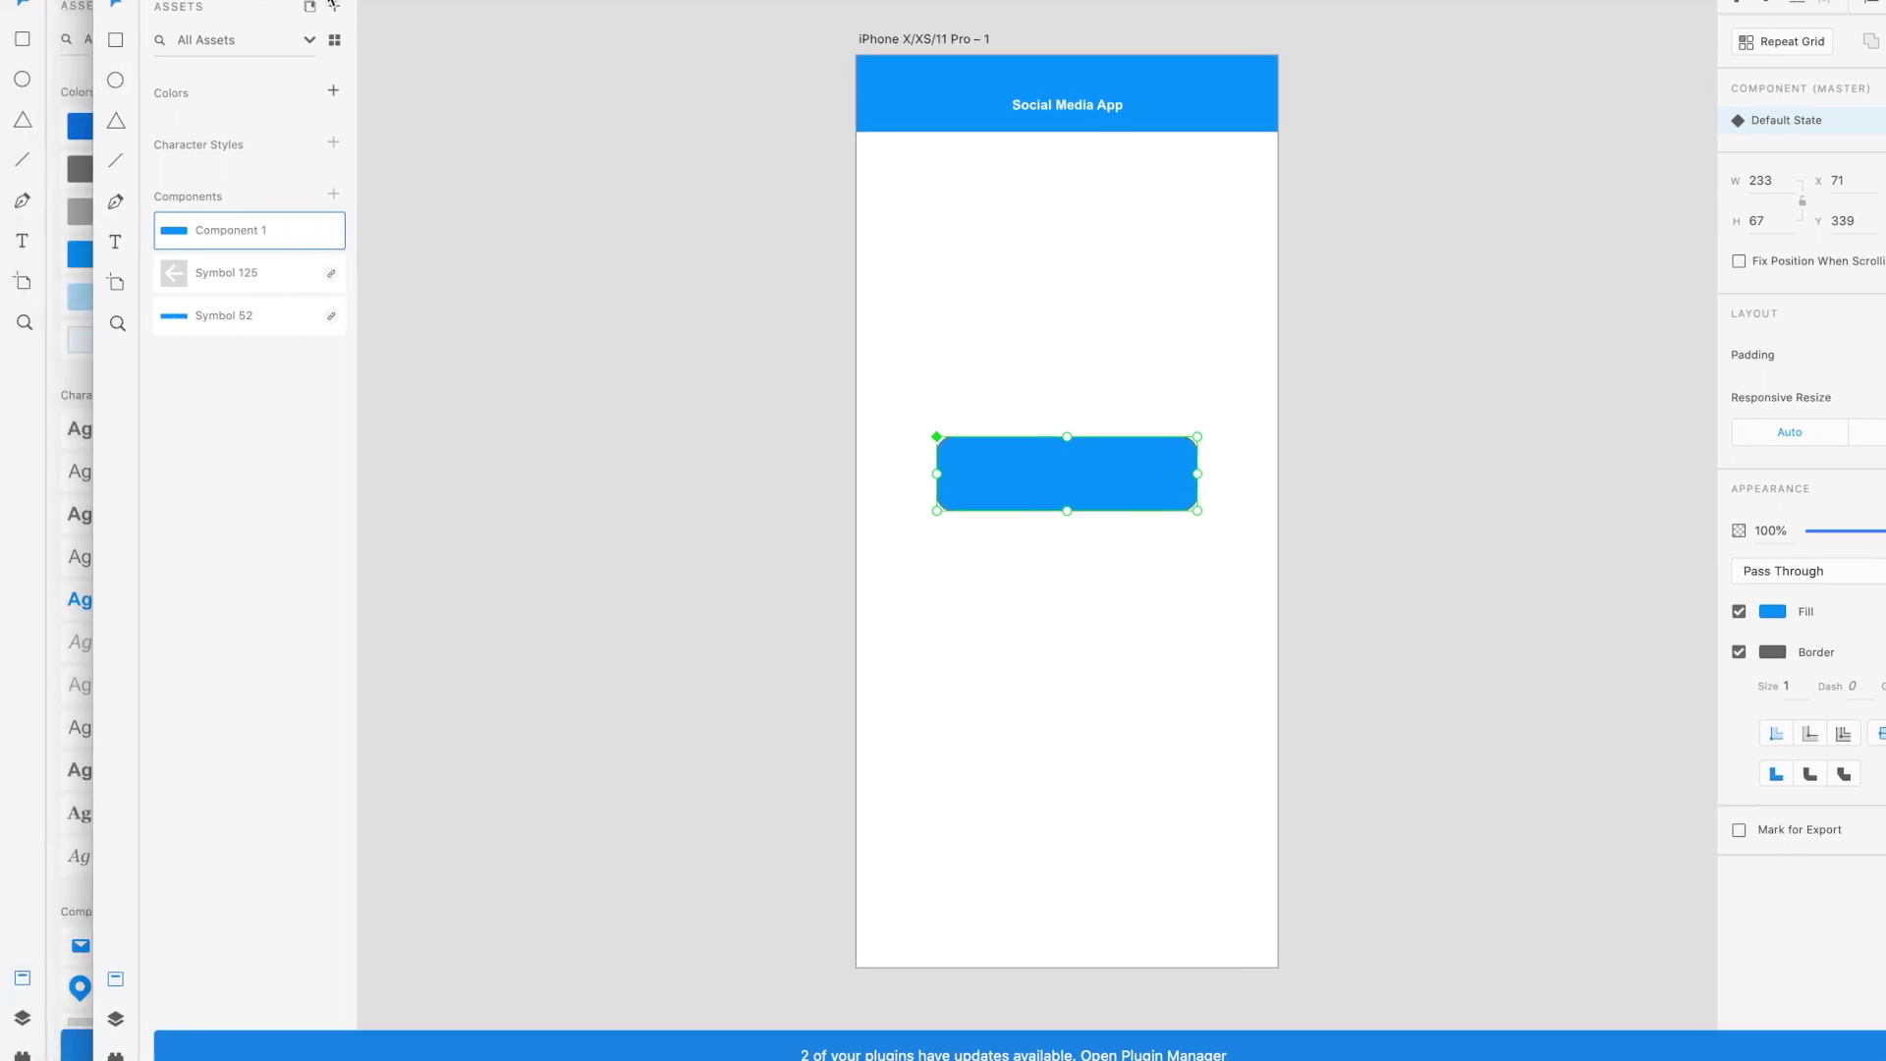
pyautogui.click(115, 244)
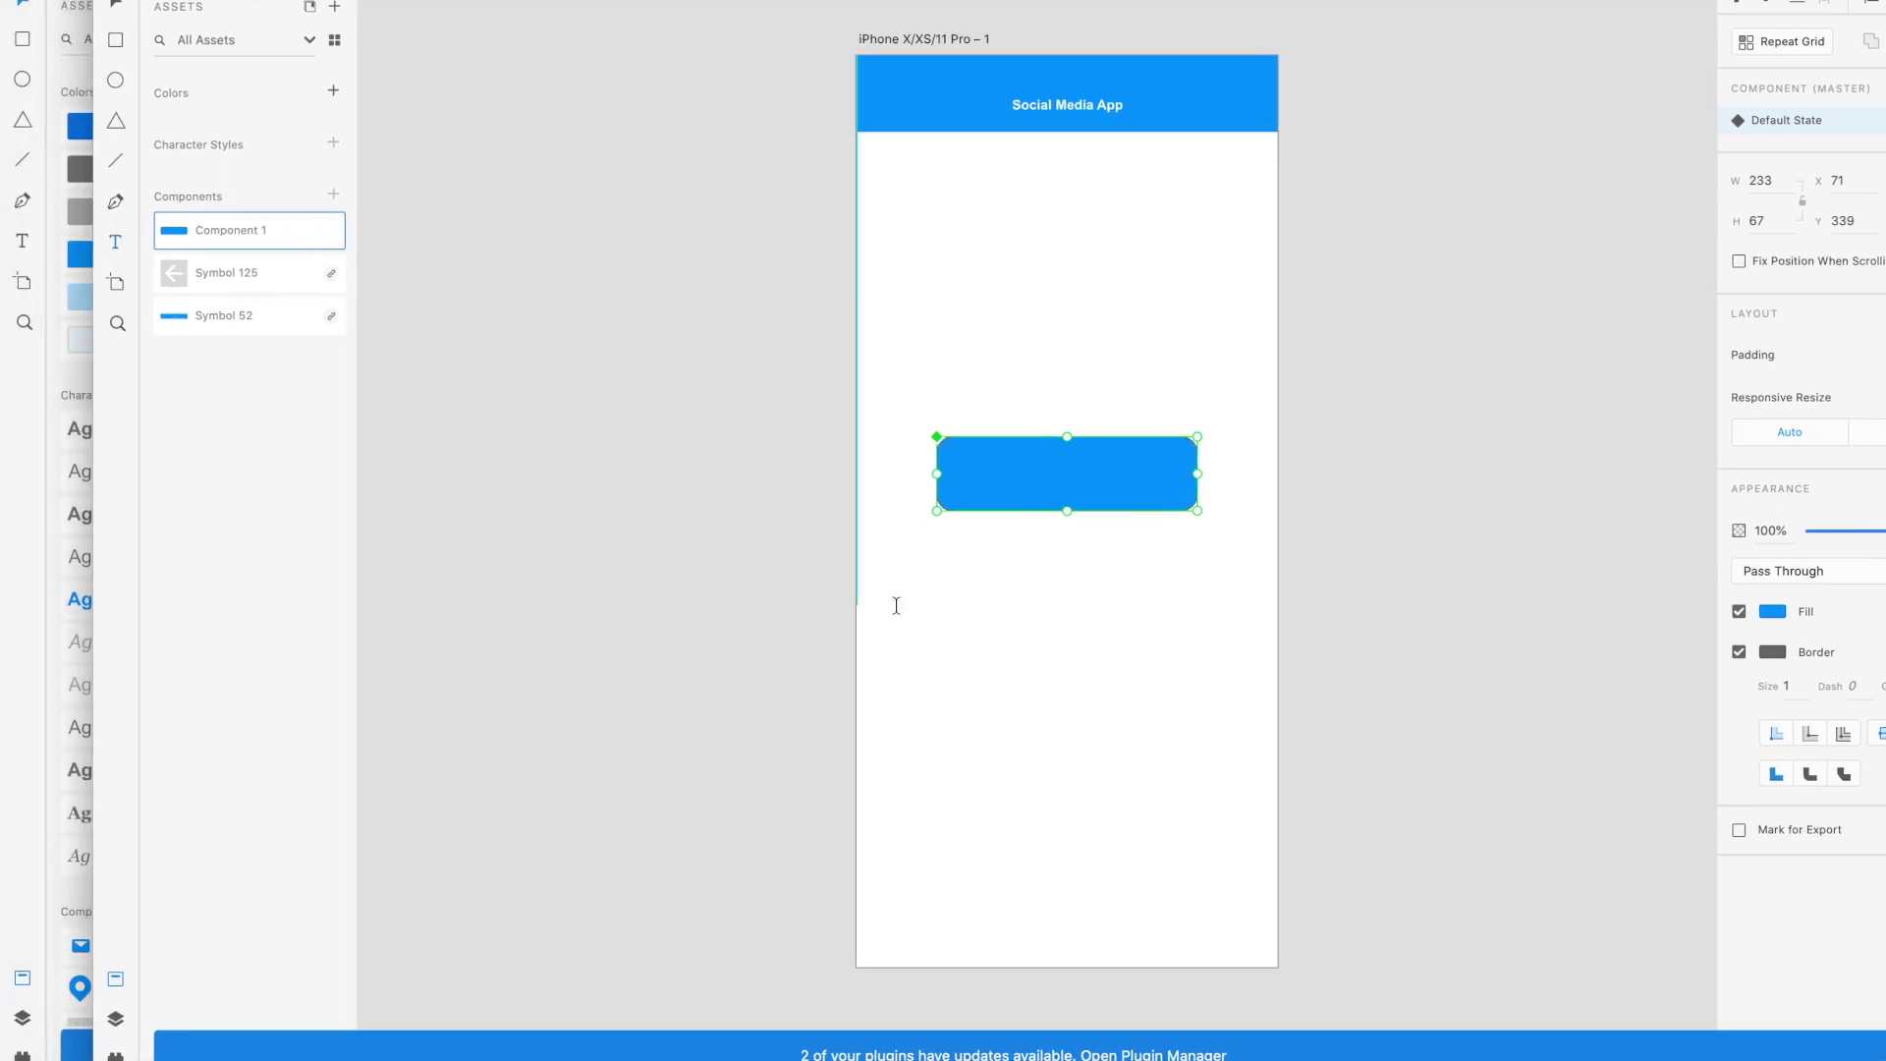
pyautogui.click(984, 478)
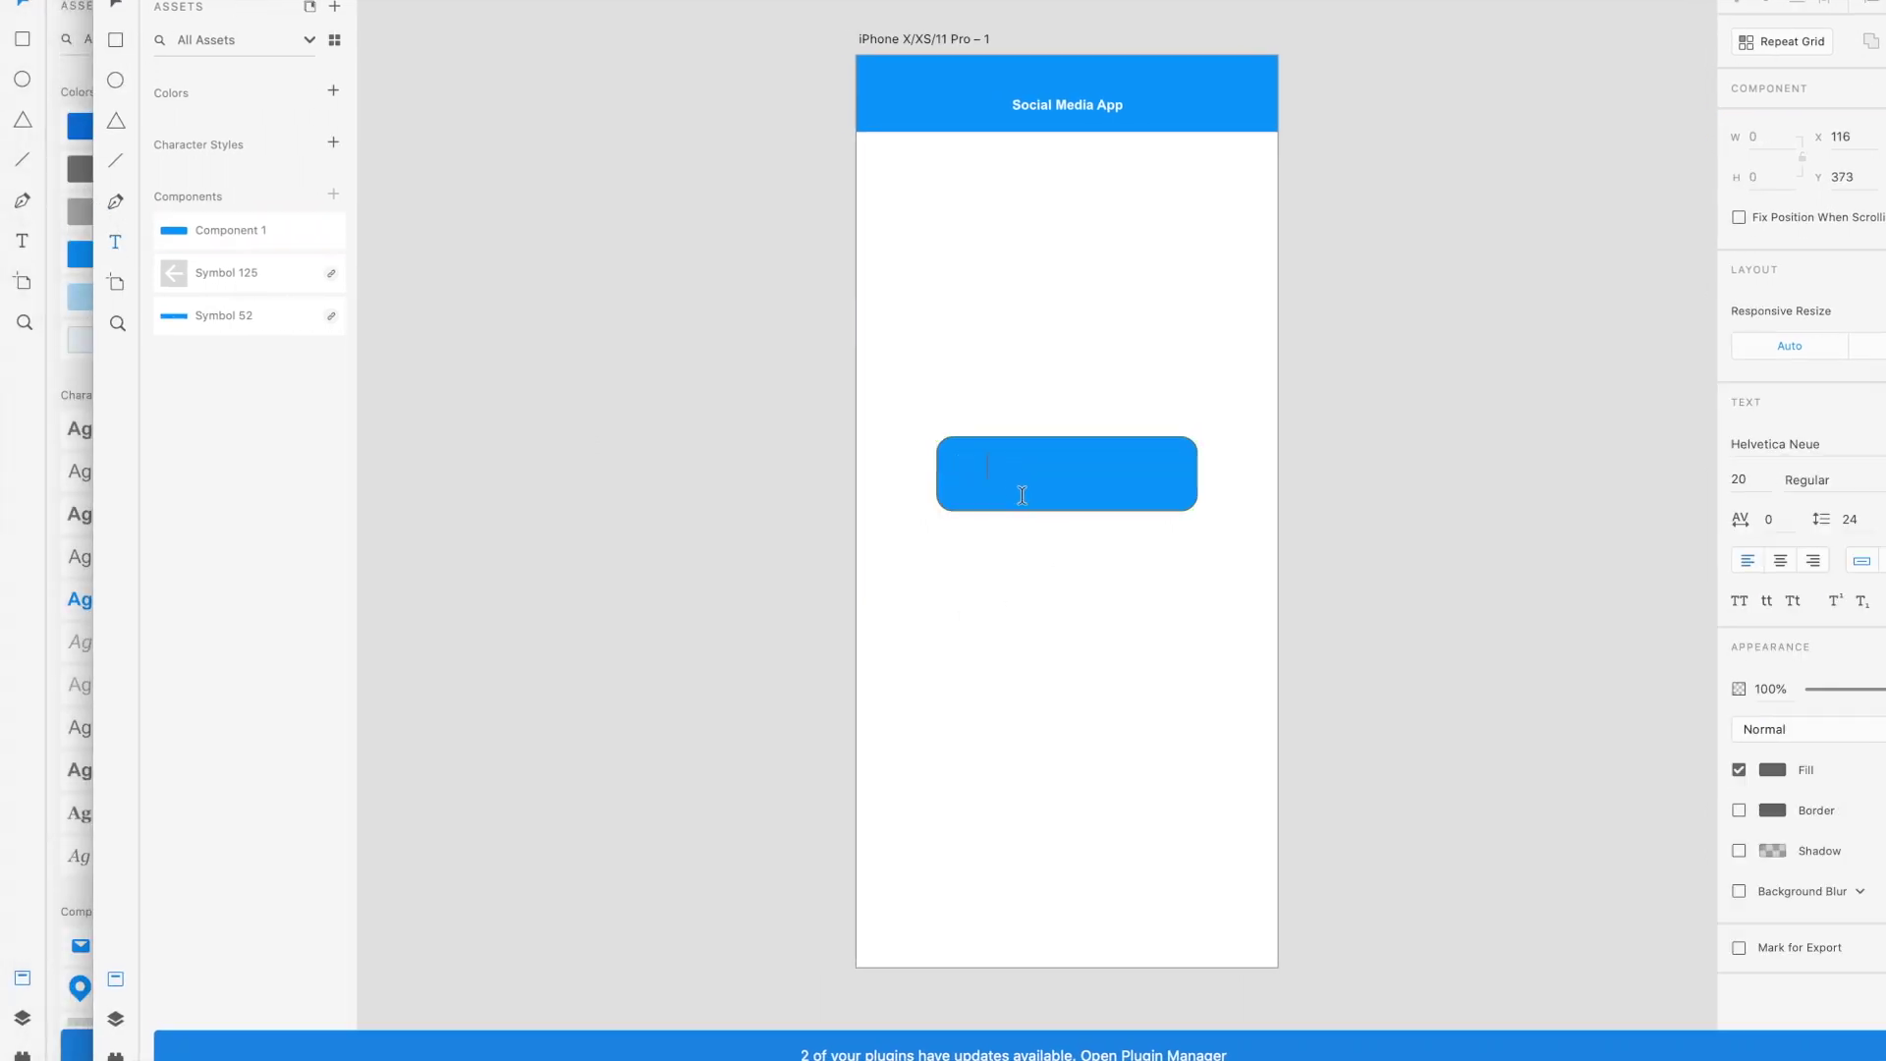
pyautogui.hotkey('ctrl', 'Up')
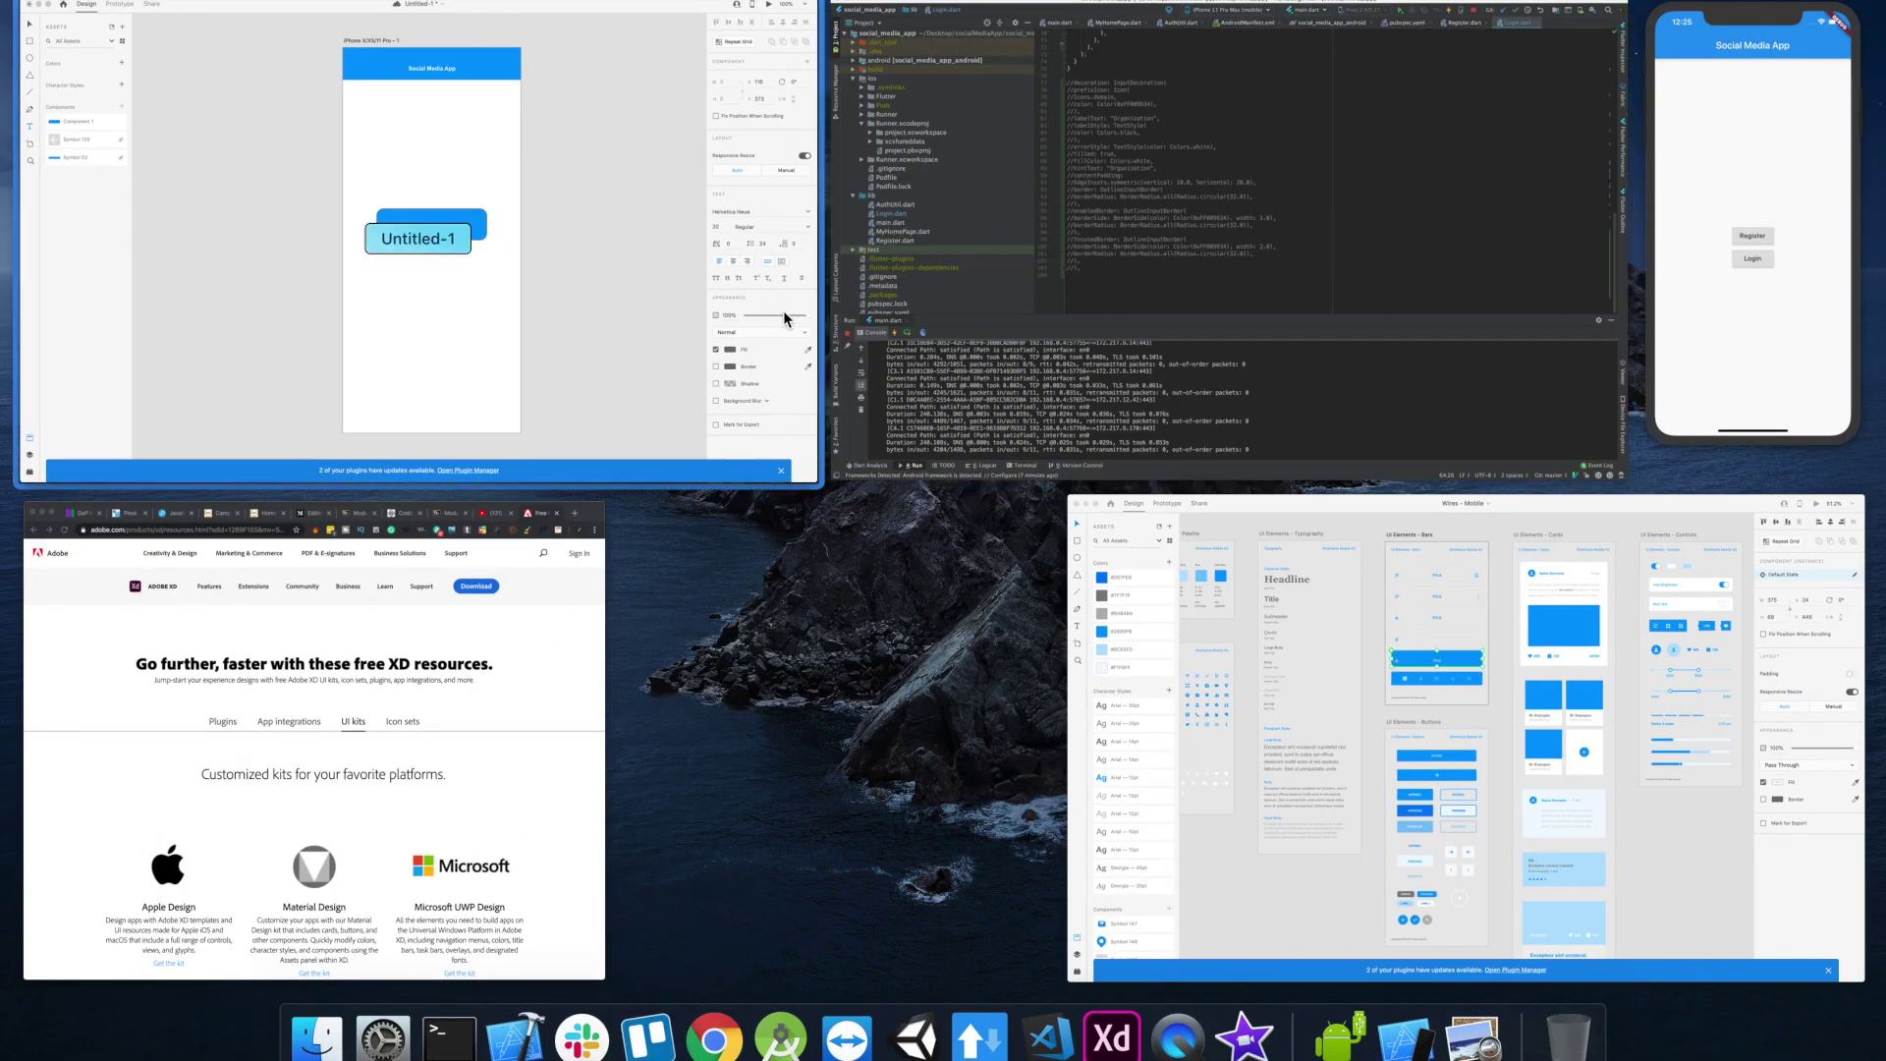
pyautogui.click(774, 309)
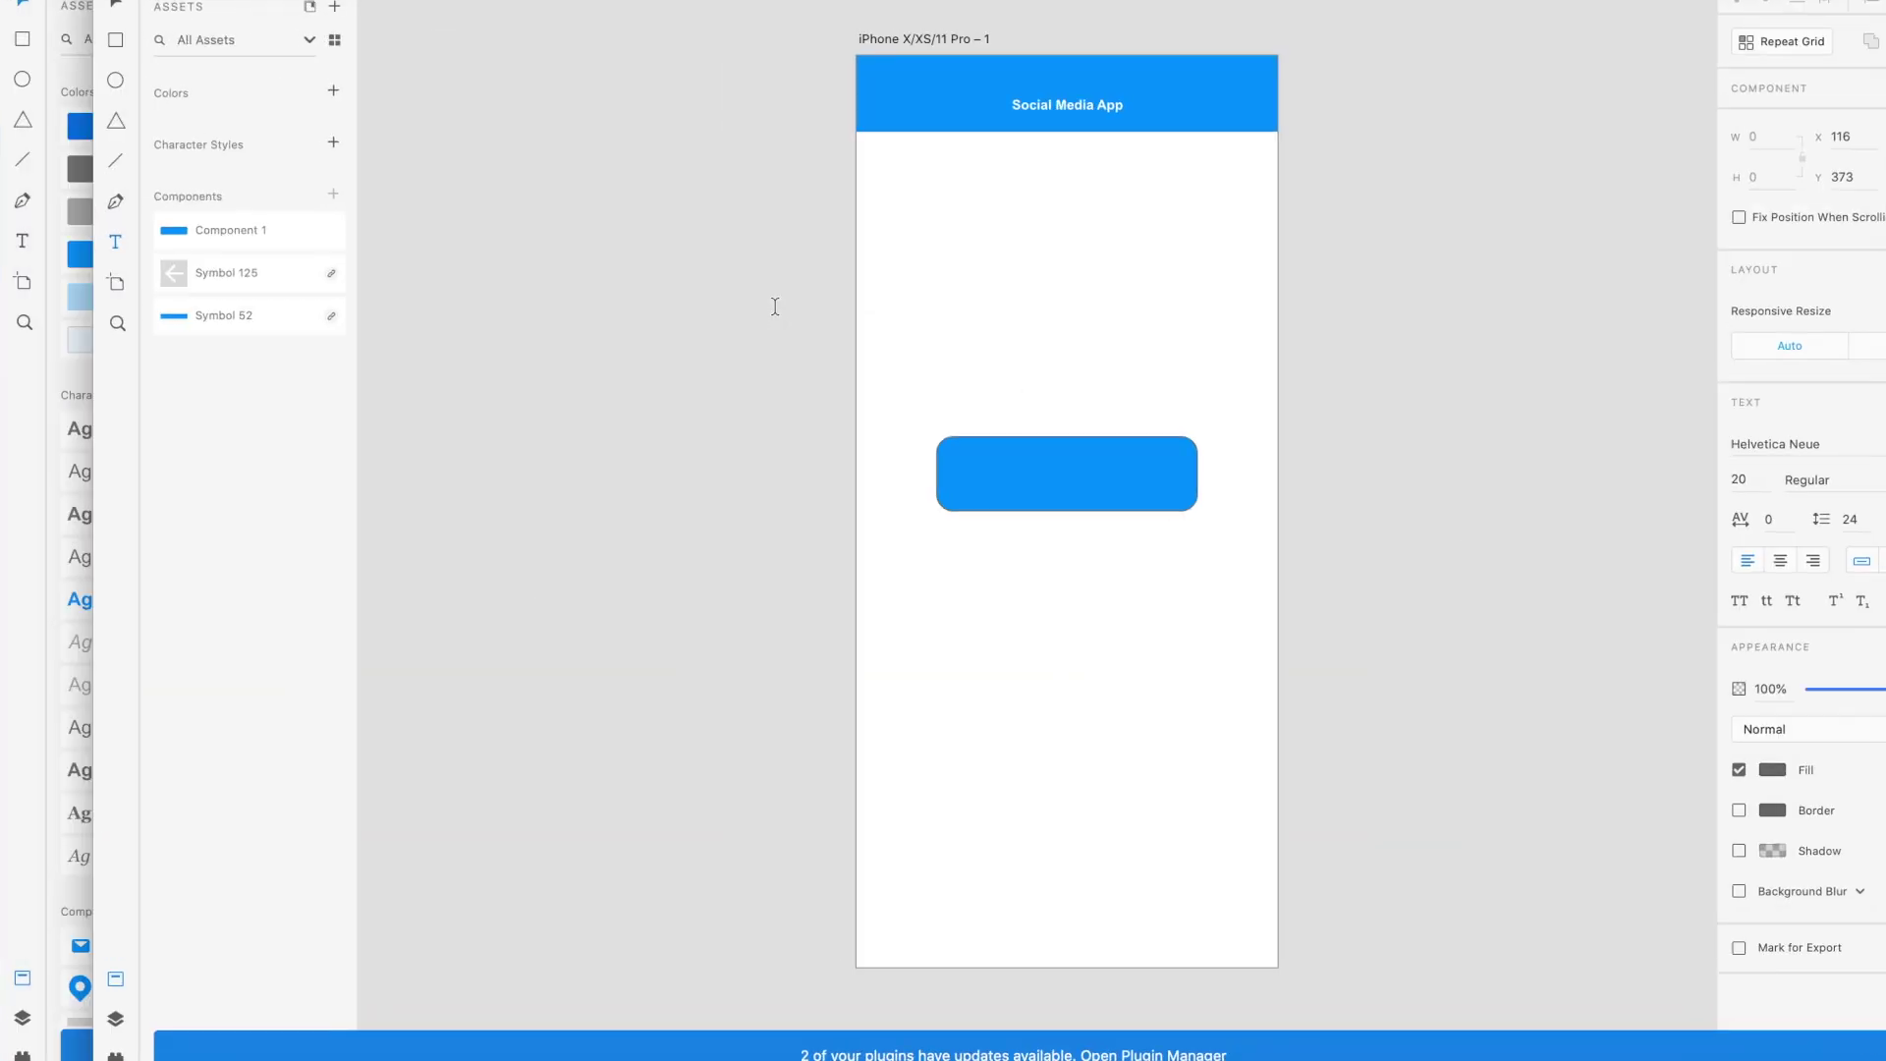
# Add a 'Register' text label inside the blue button.
pyautogui.click(1014, 487)
pyautogui.write('REgi')
pyautogui.doubleClick(1025, 481)
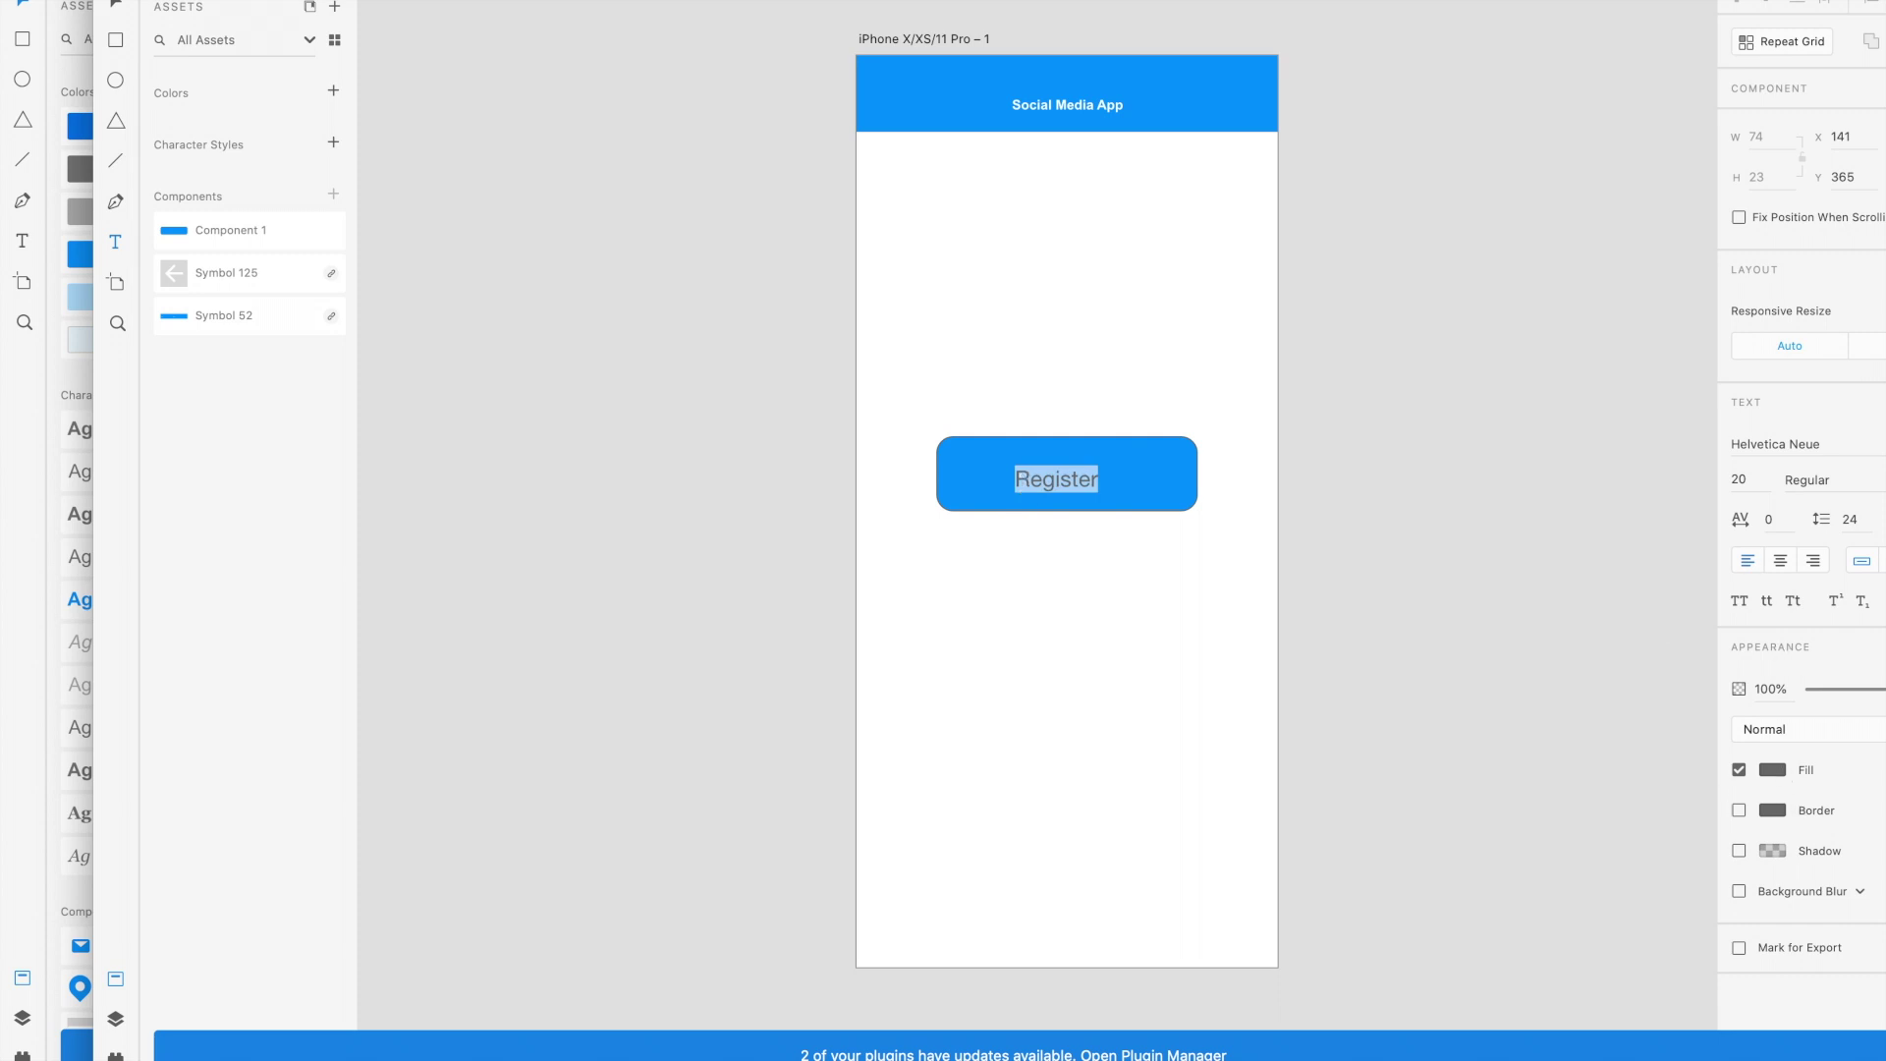
pyautogui.click(1774, 769)
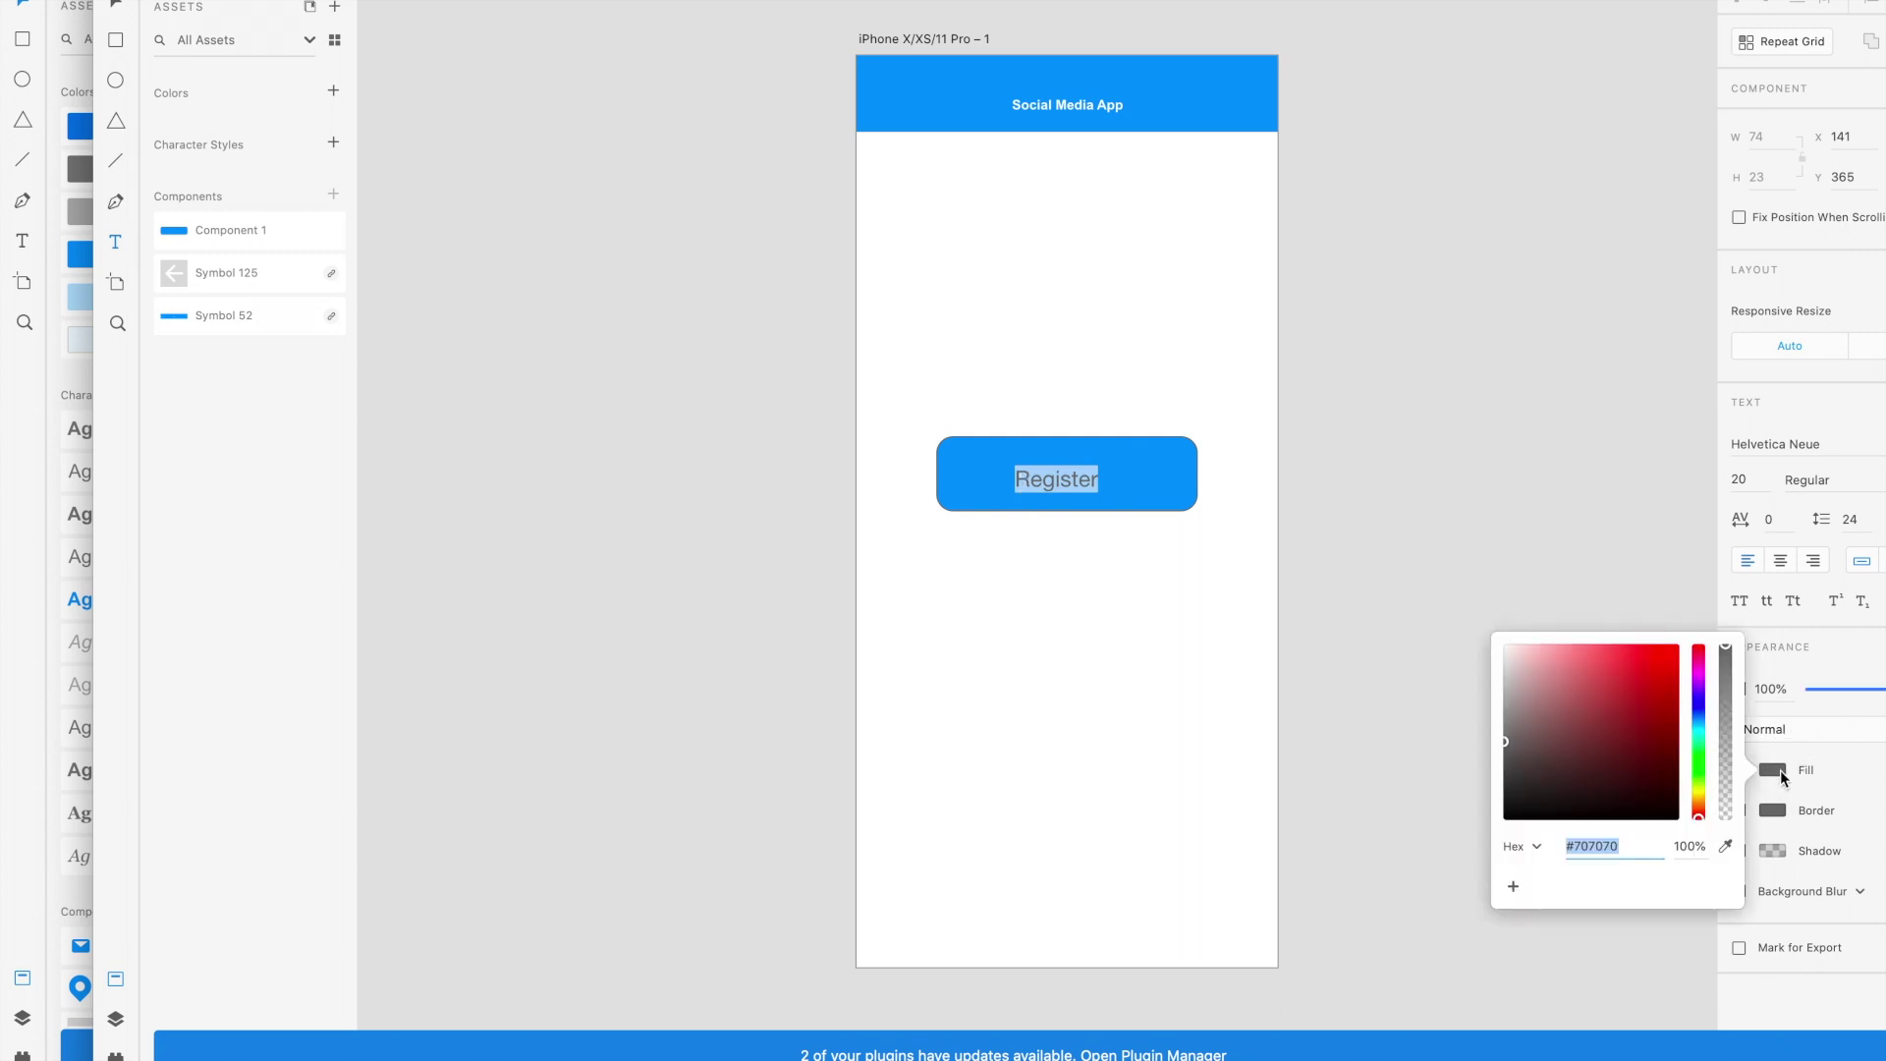
pyautogui.click(1725, 845)
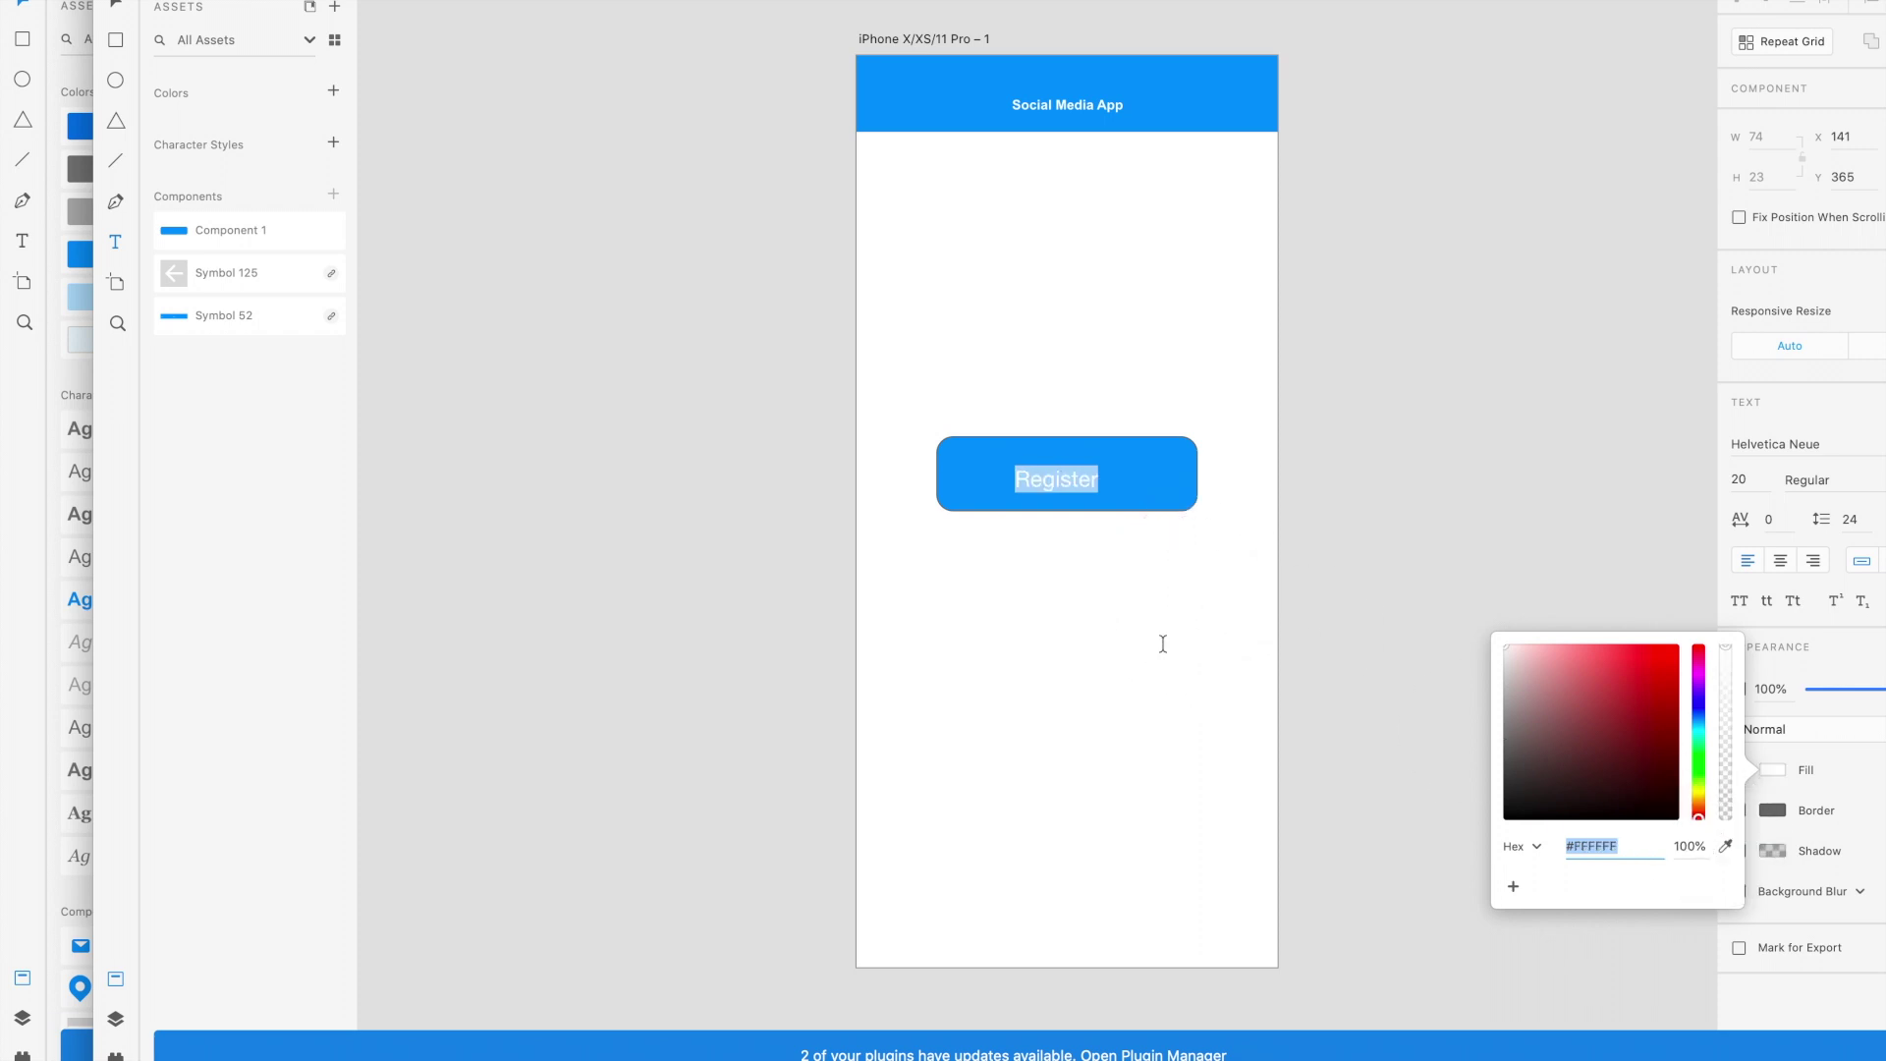
# Make the Register label white and centre it on the button at X 151, Y 361.
pyautogui.click(1228, 466)
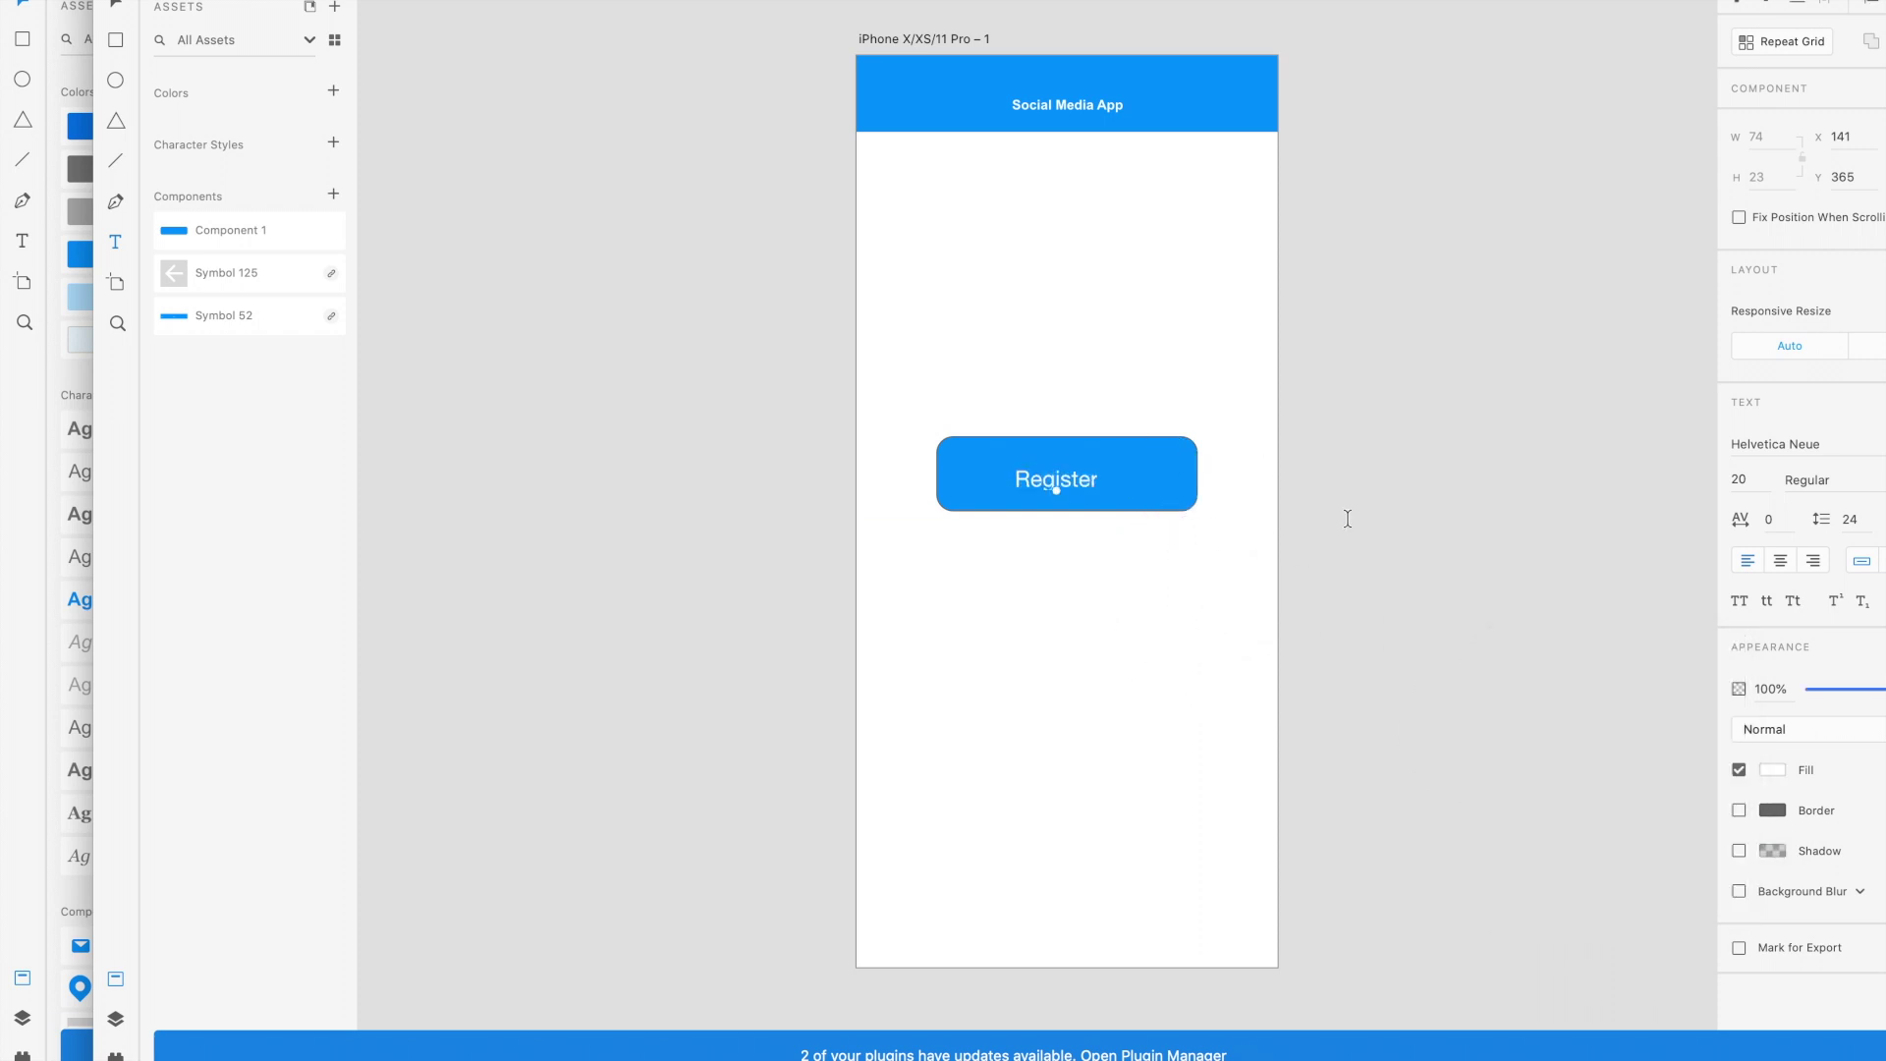
pyautogui.click(863, 459)
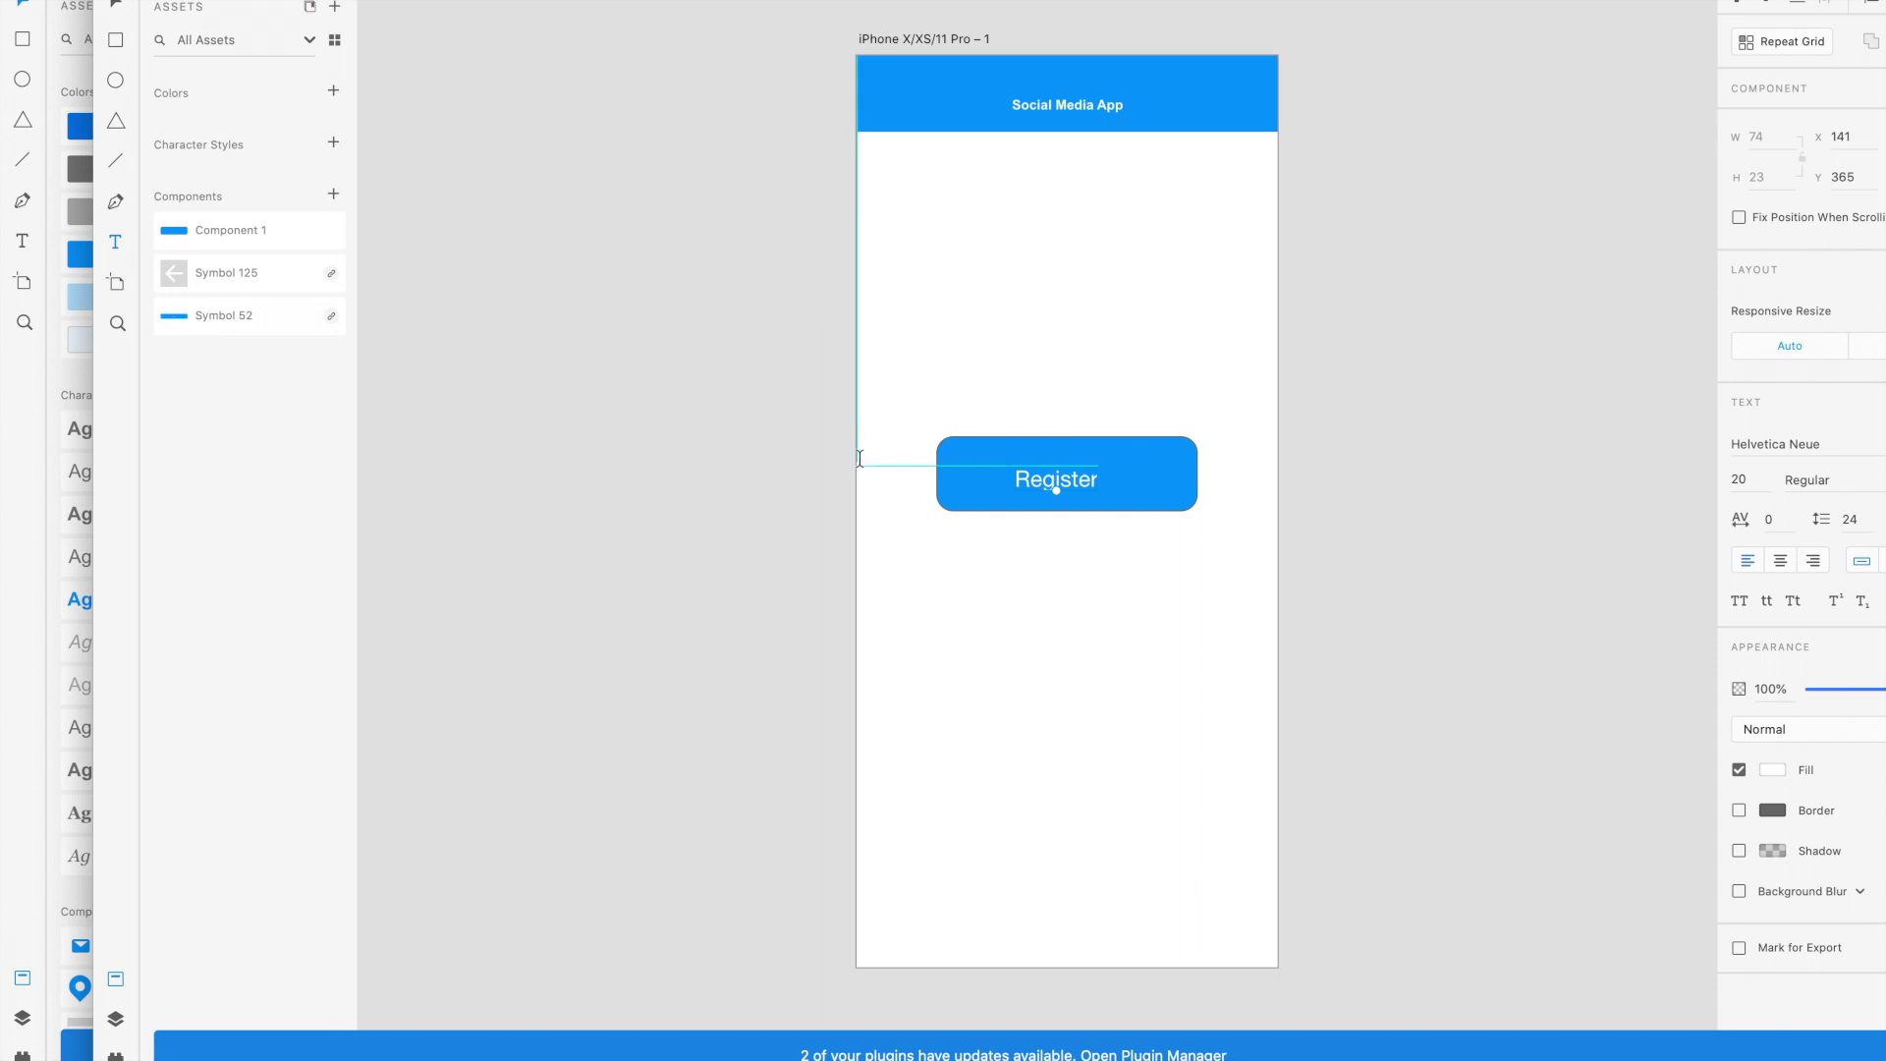
pyautogui.click(1081, 468)
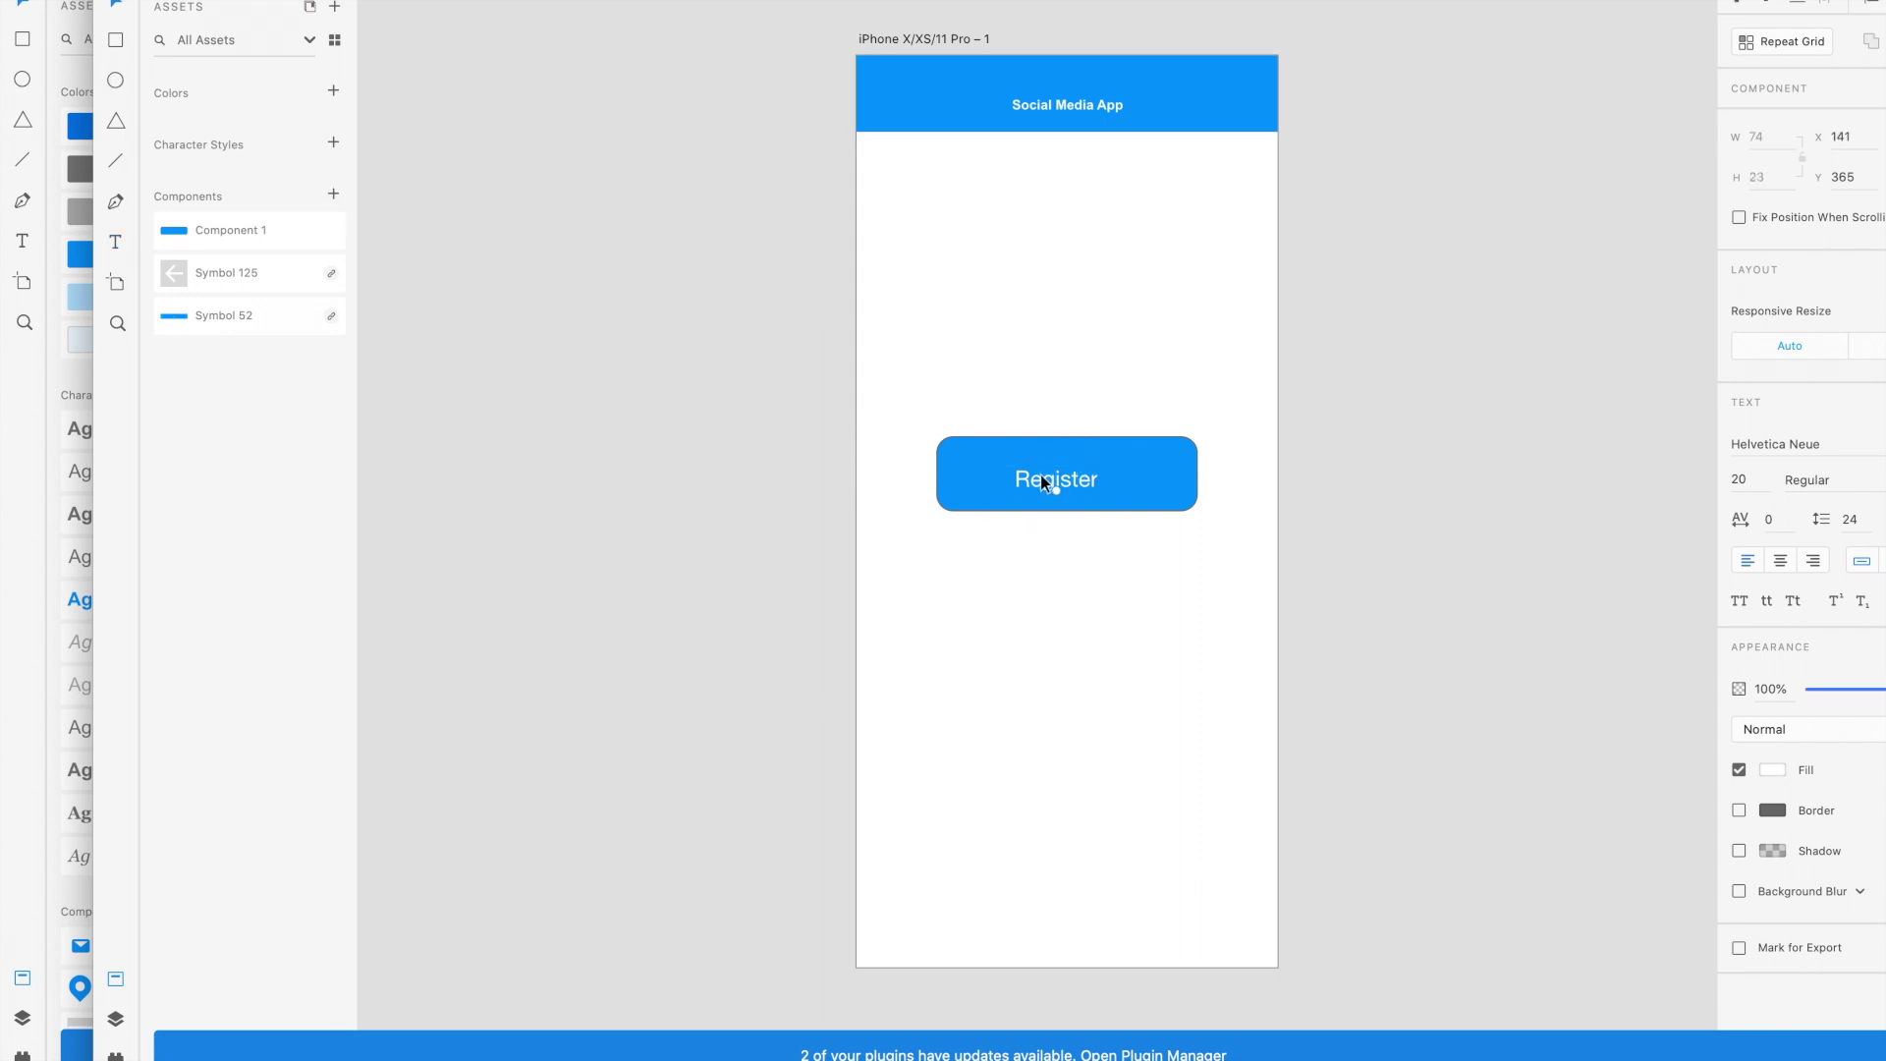
pyautogui.moveTo(1045, 485); pyautogui.dragTo(1055, 478)
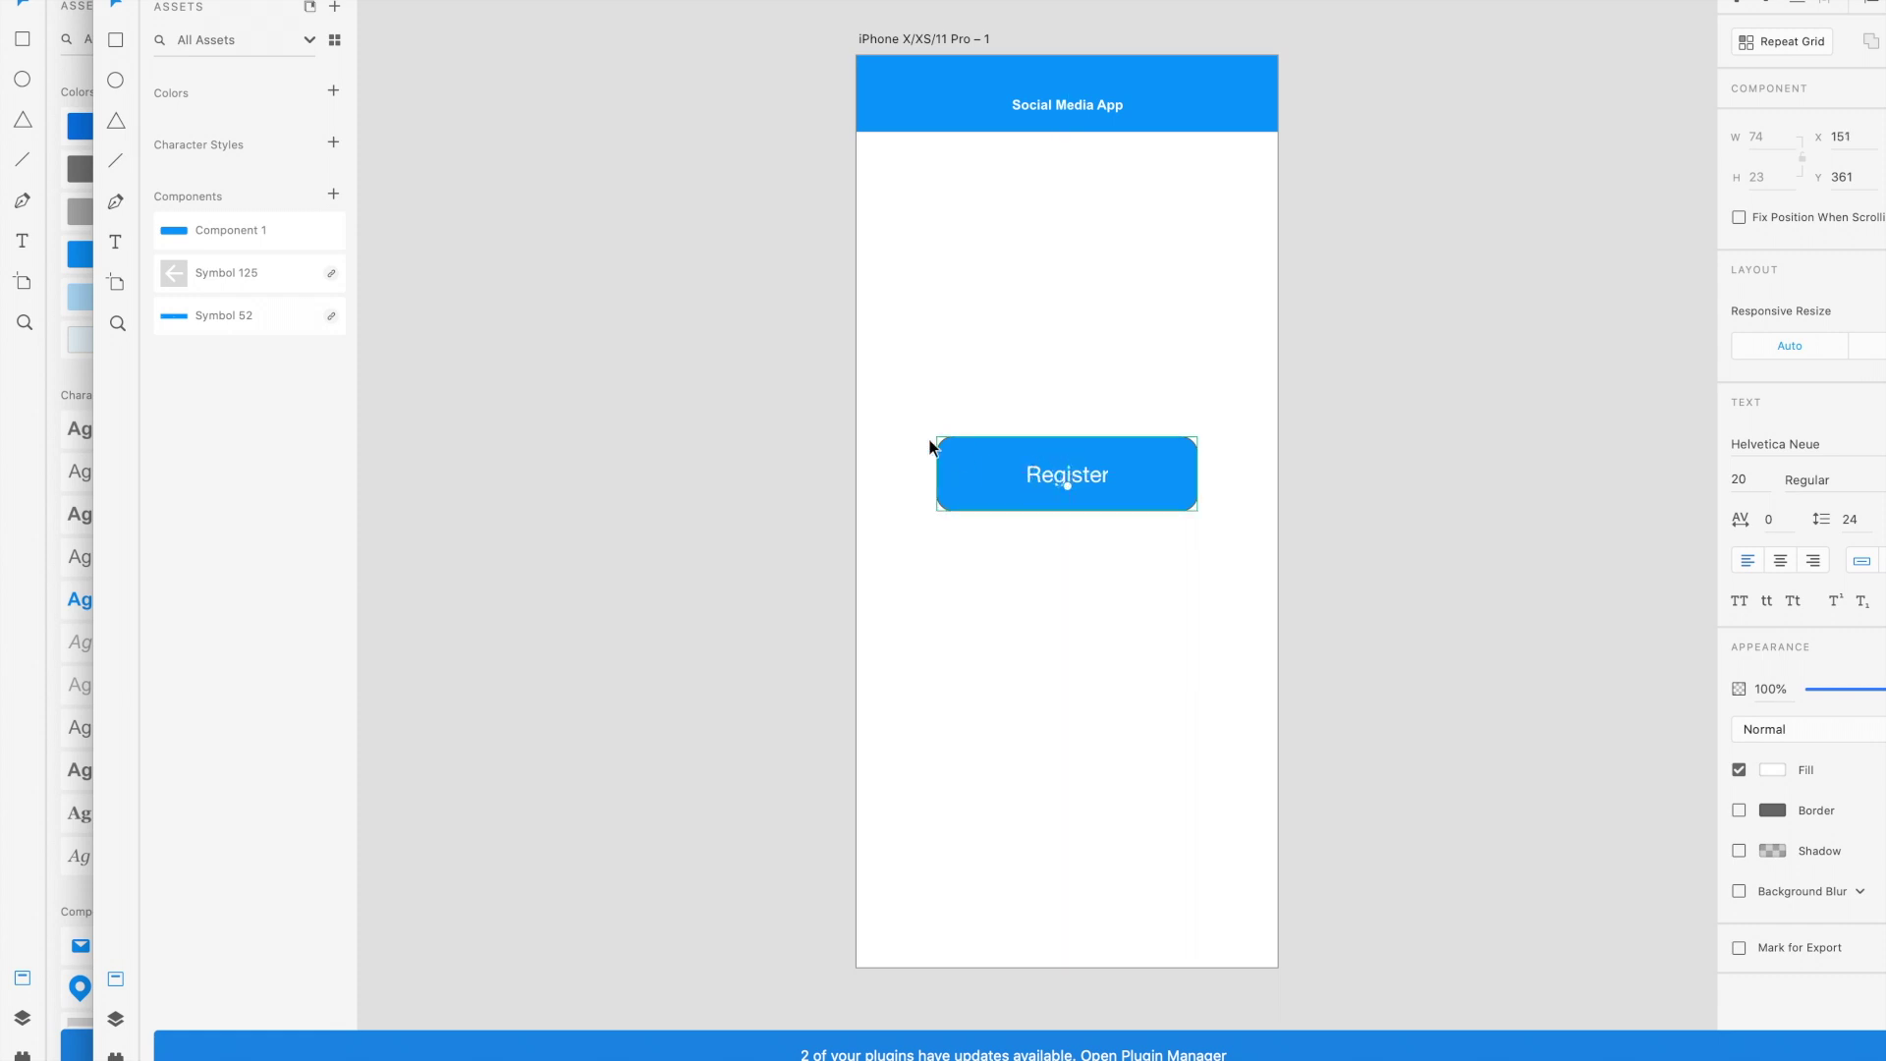
pyautogui.click(764, 384)
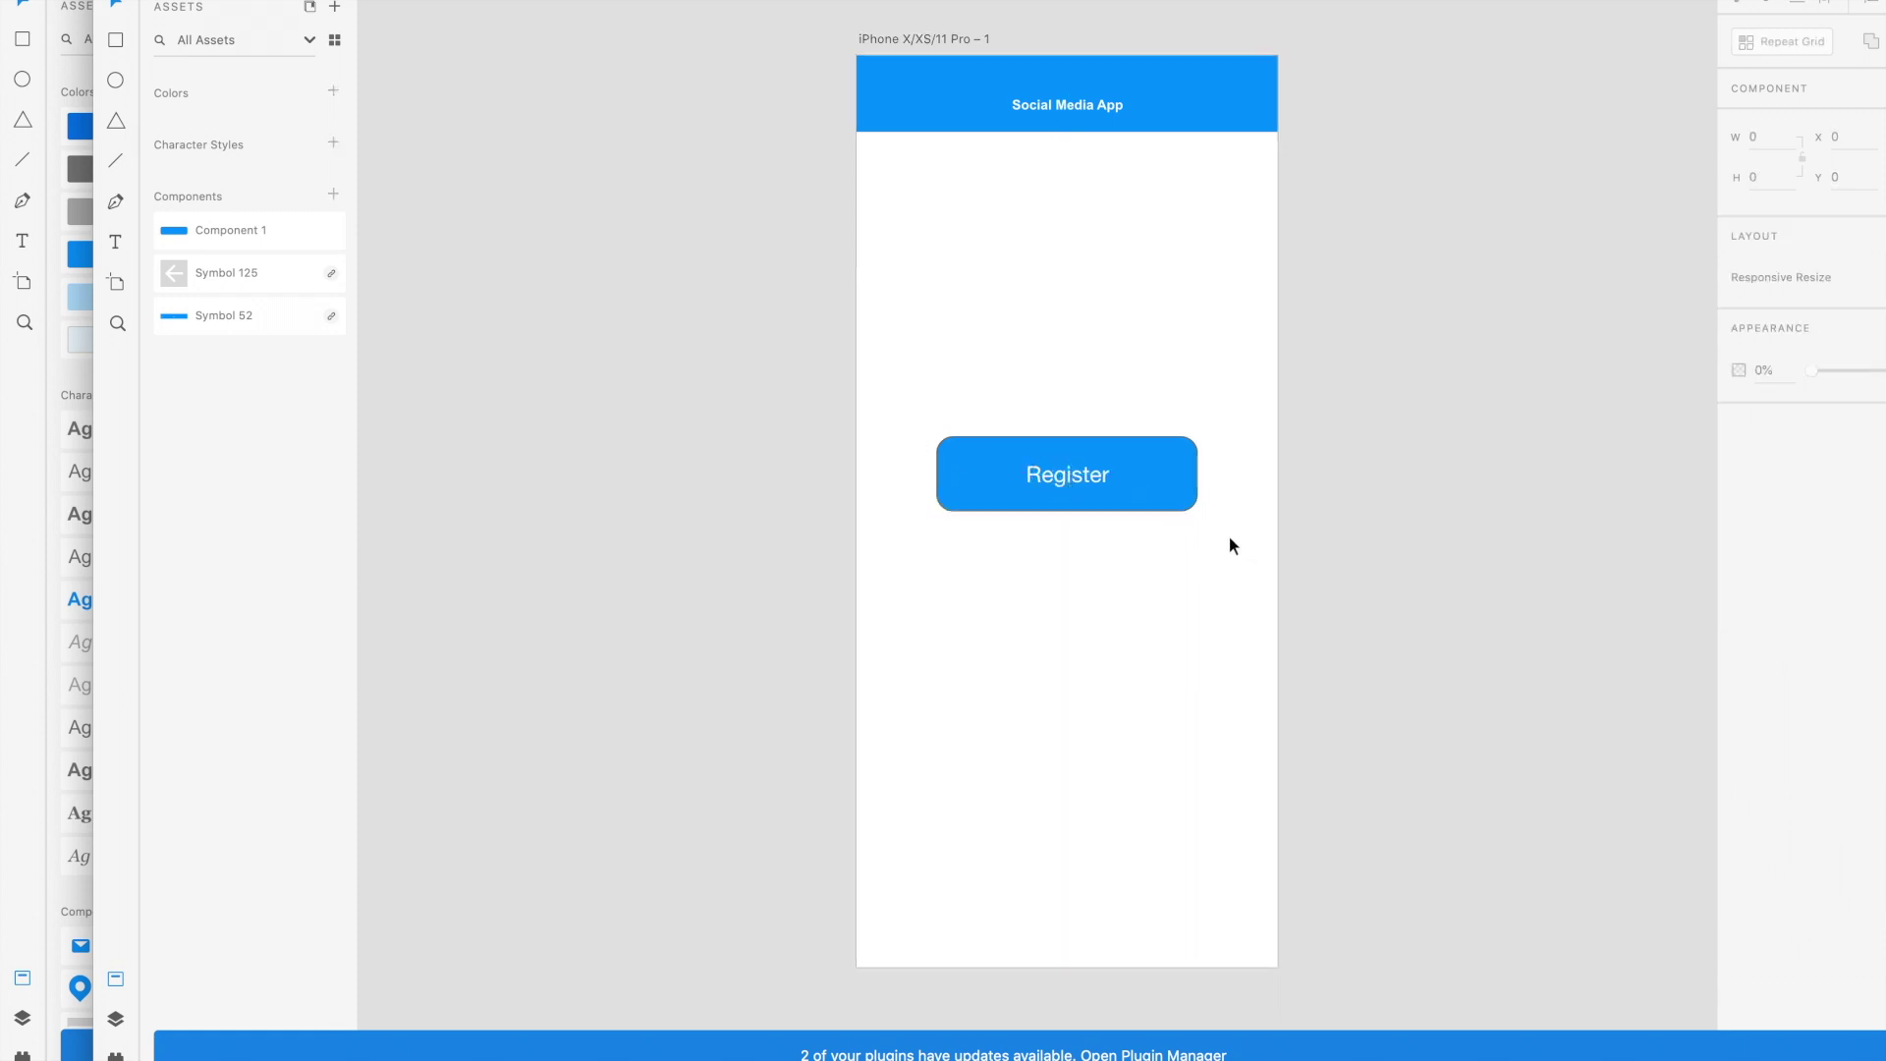
pyautogui.moveTo(1213, 530); pyautogui.dragTo(909, 414)
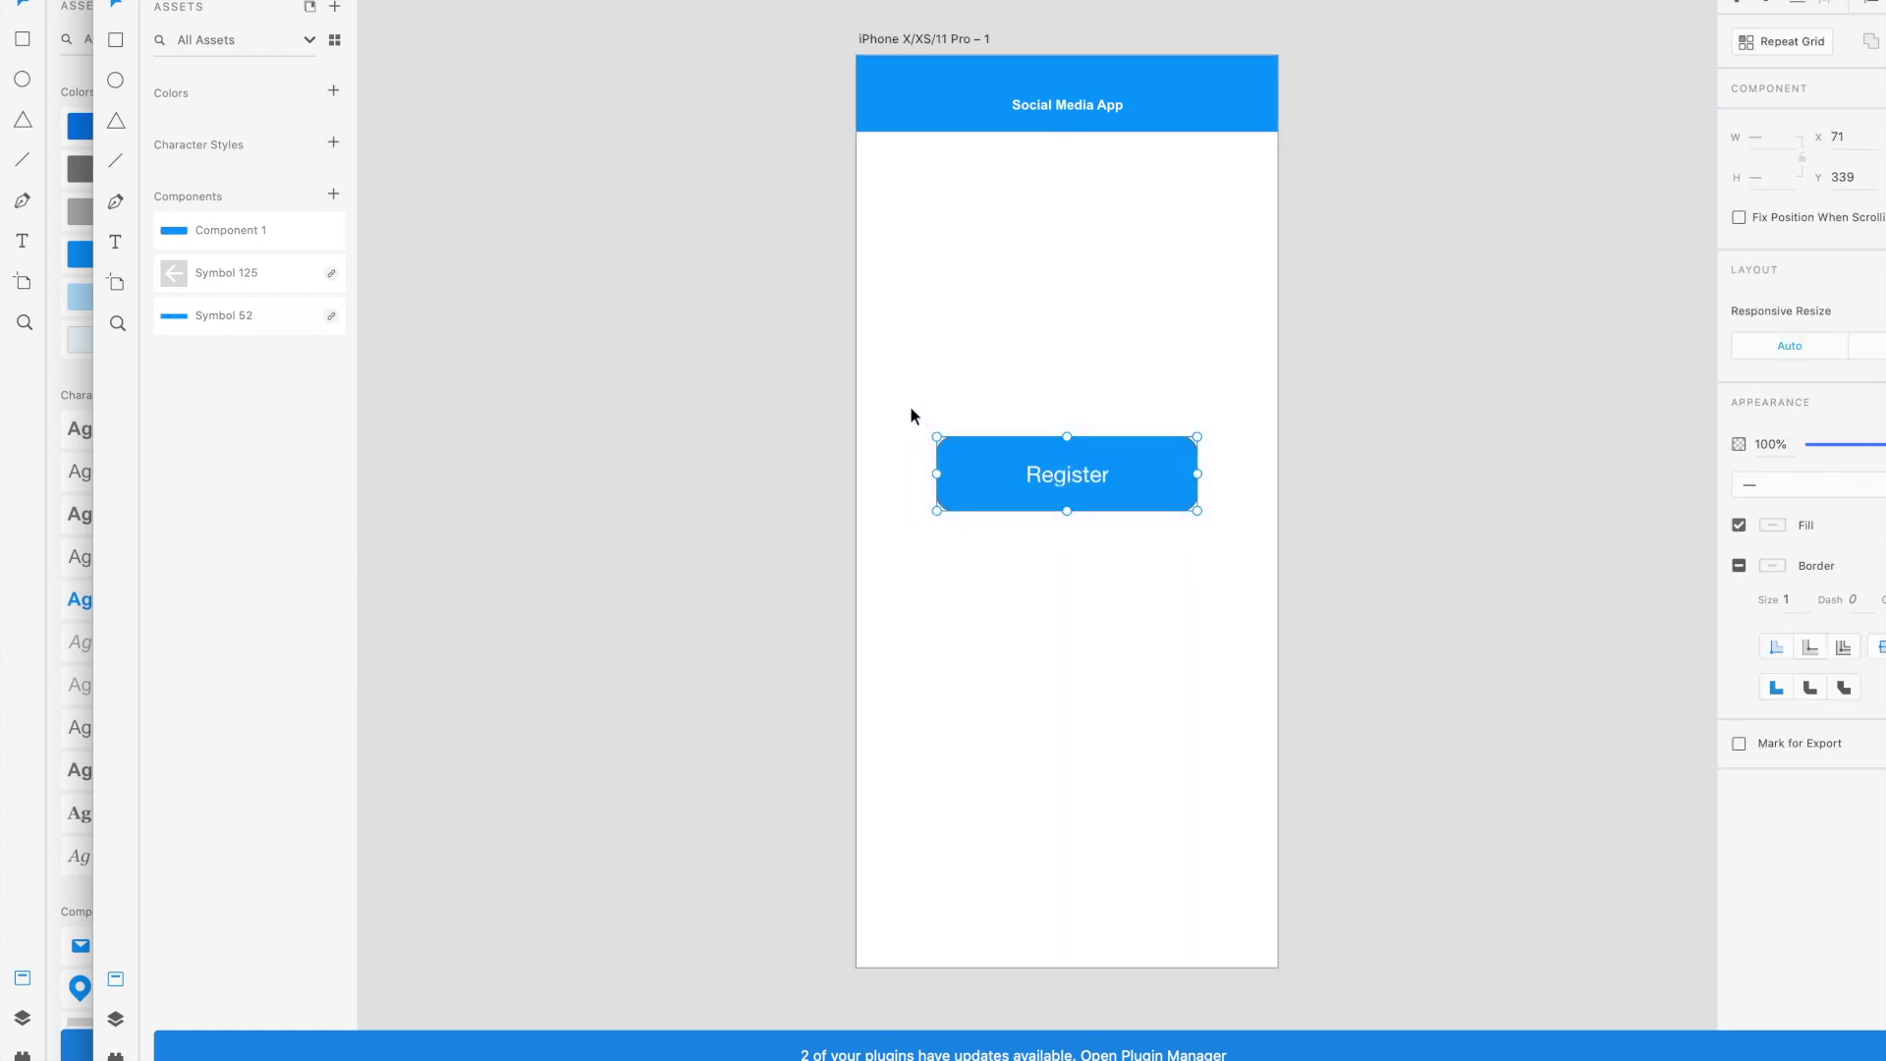
# Make the Register button Component 2 and place a second copy below it.
pyautogui.rightClick(977, 491)
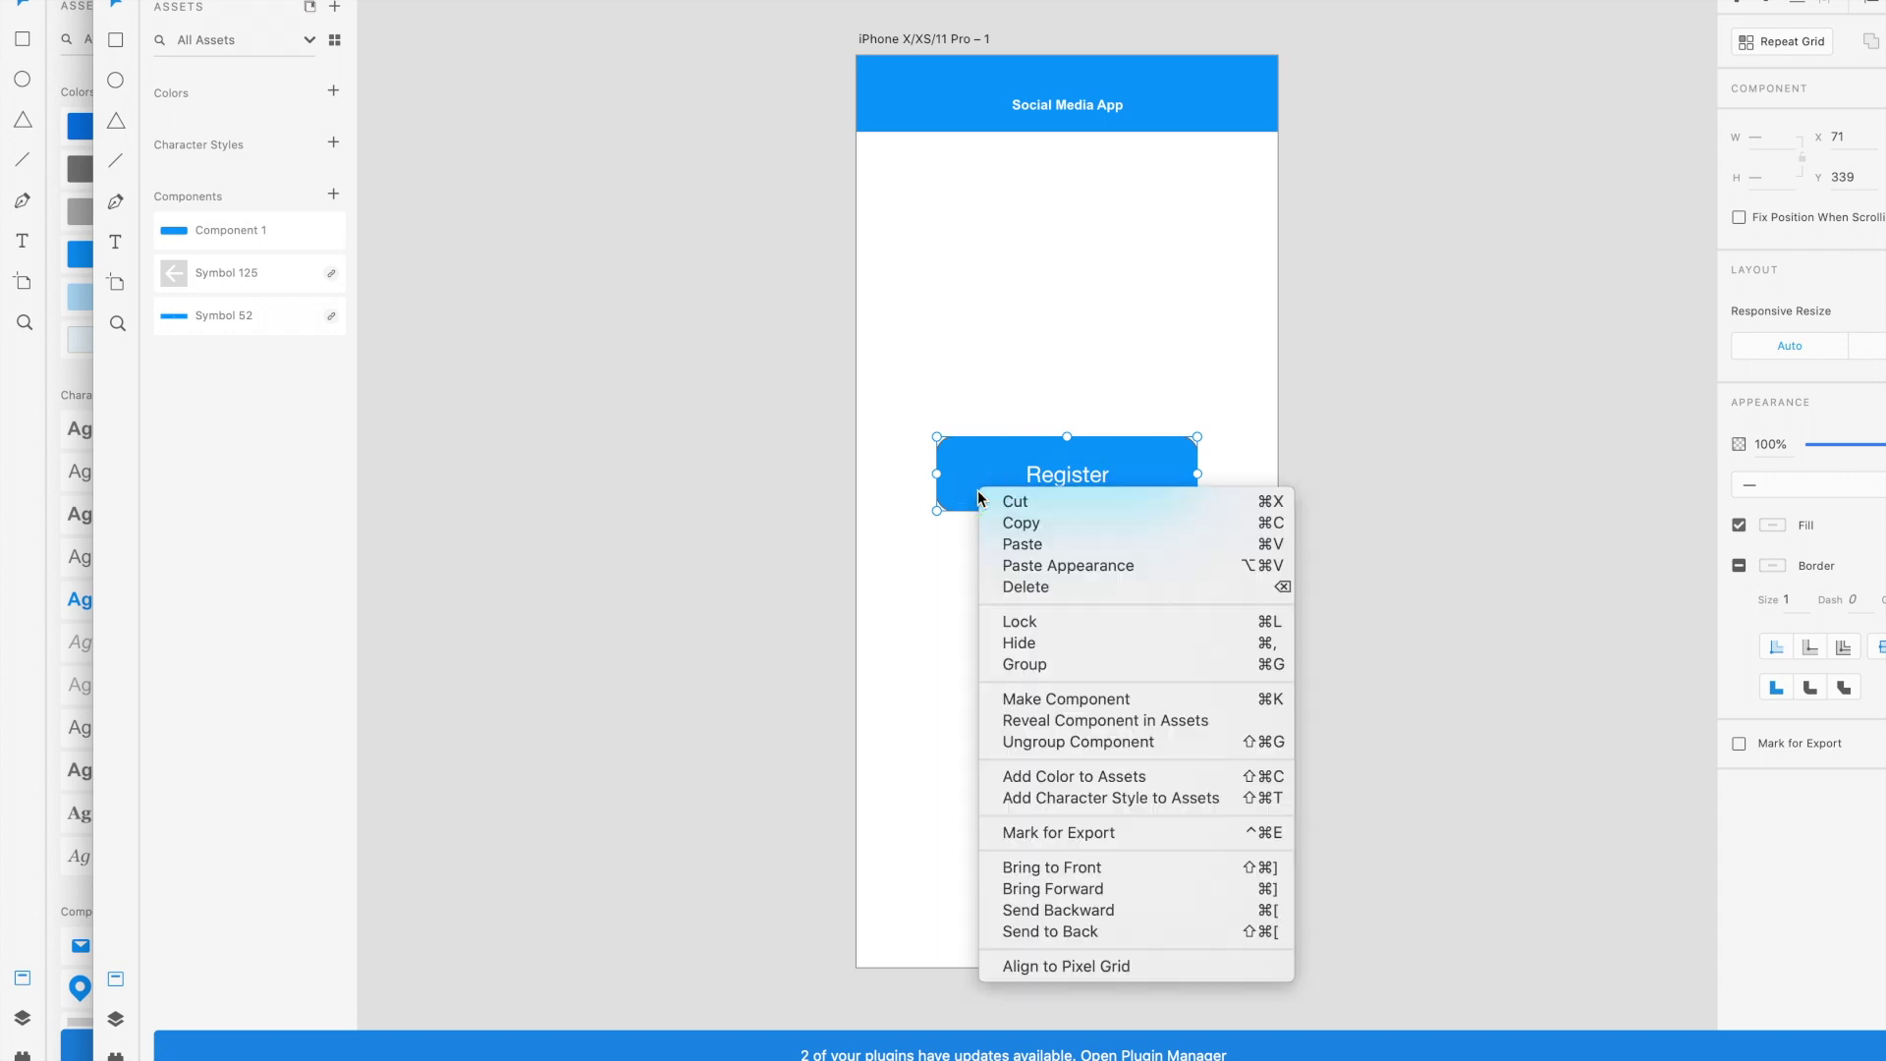
pyautogui.click(1055, 702)
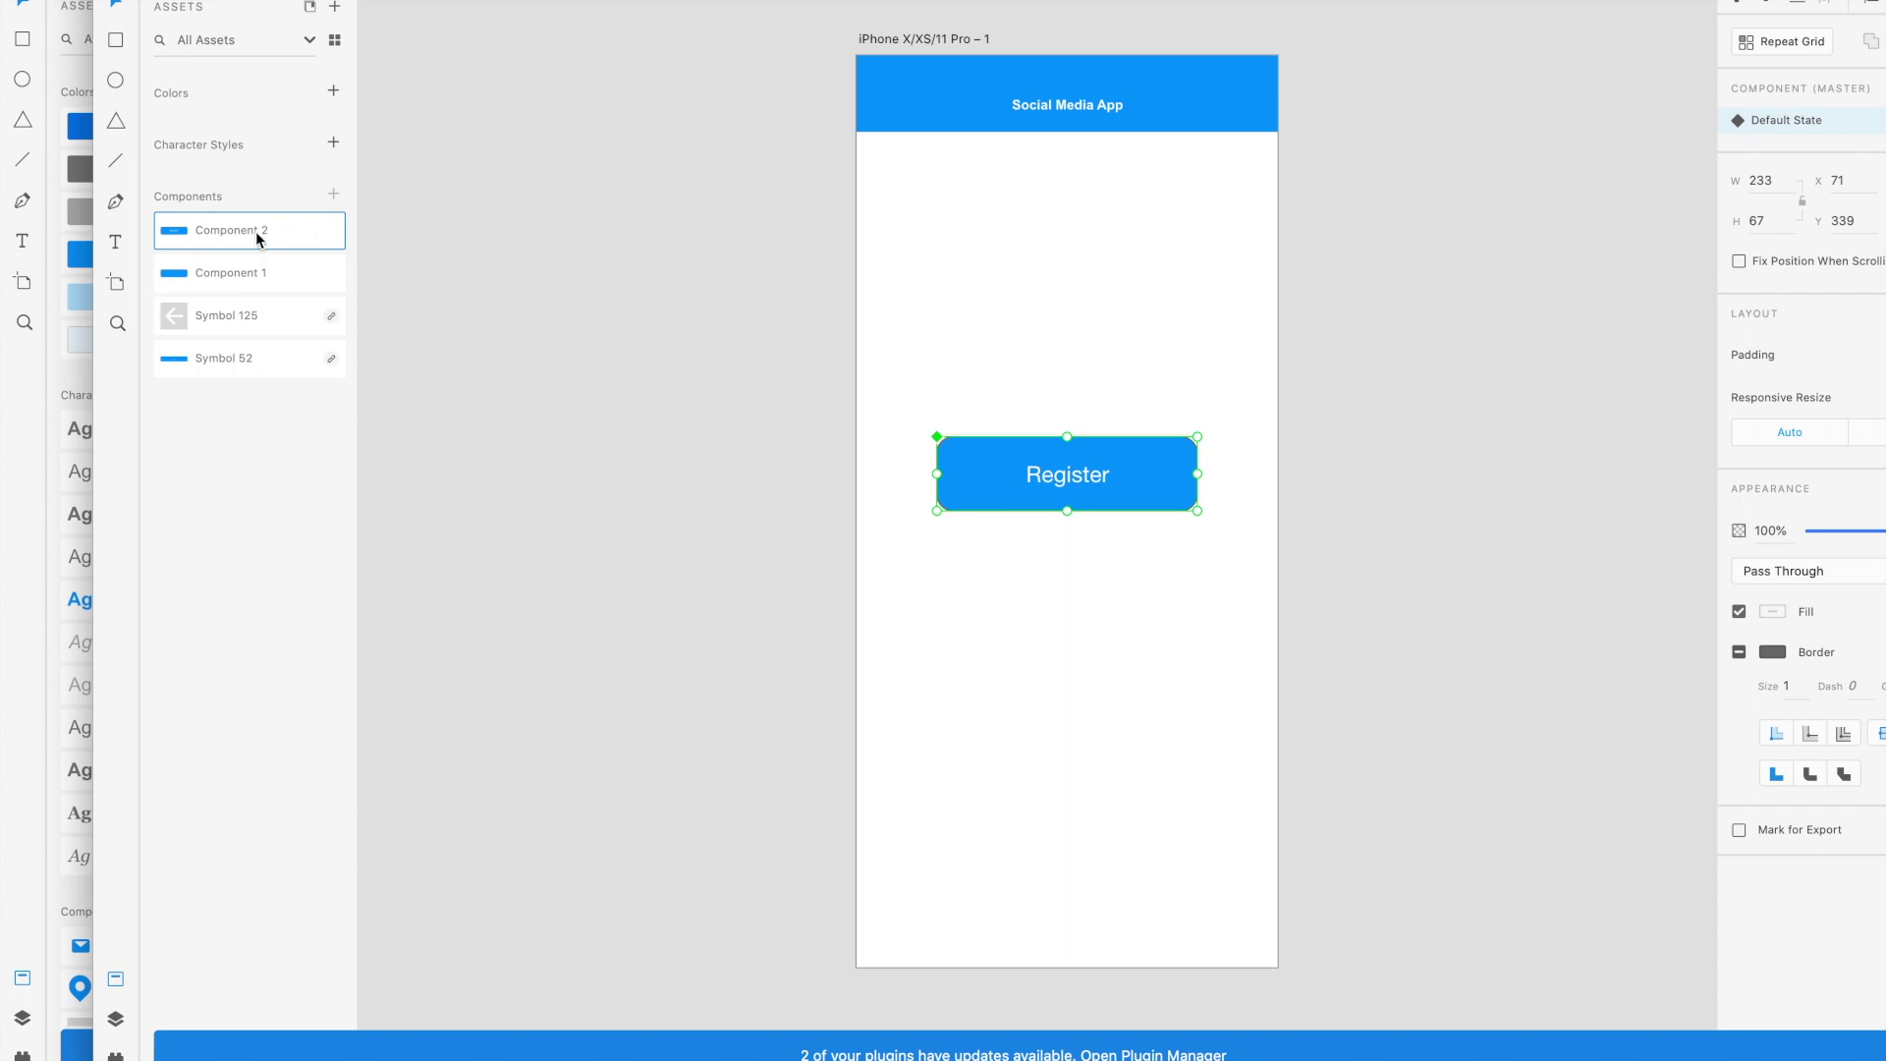
pyautogui.moveTo(257, 234); pyautogui.dragTo(1120, 617)
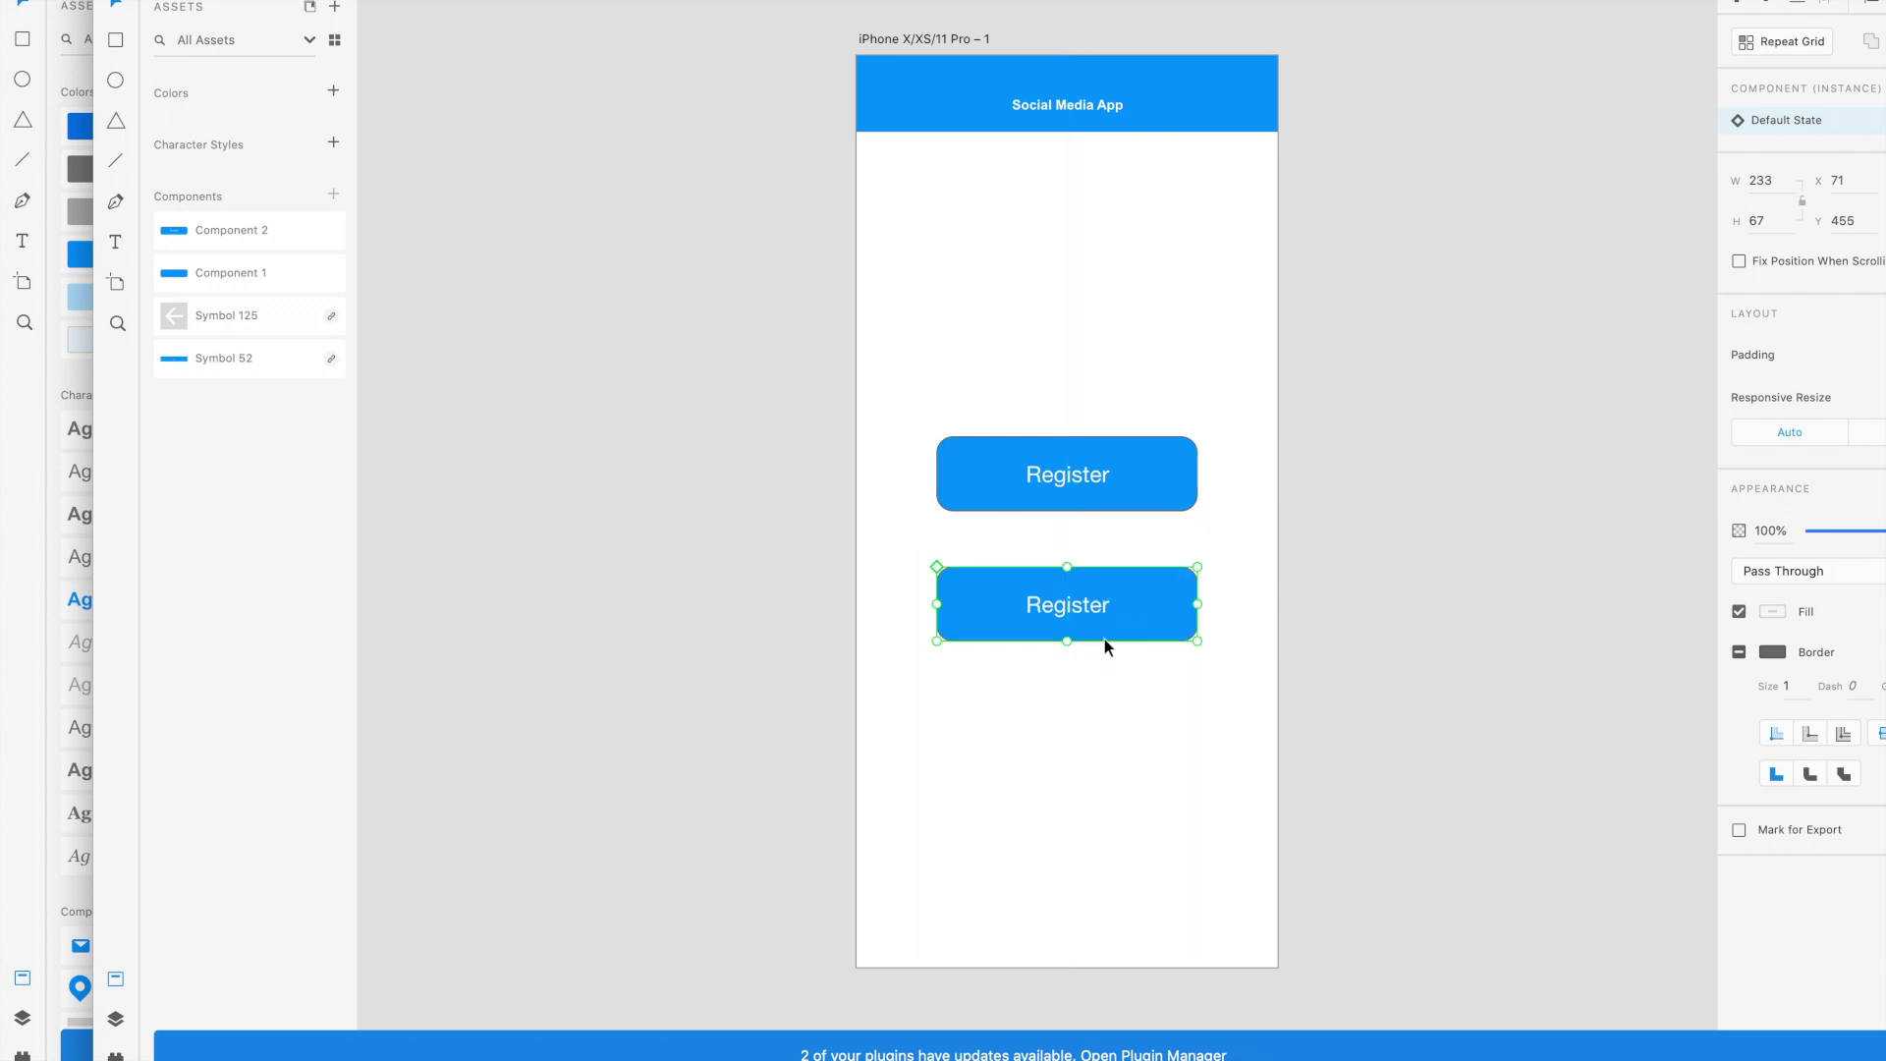
# Relabel the second button 'Login'.
pyautogui.doubleClick(1079, 608)
pyautogui.doubleClick(1079, 604)
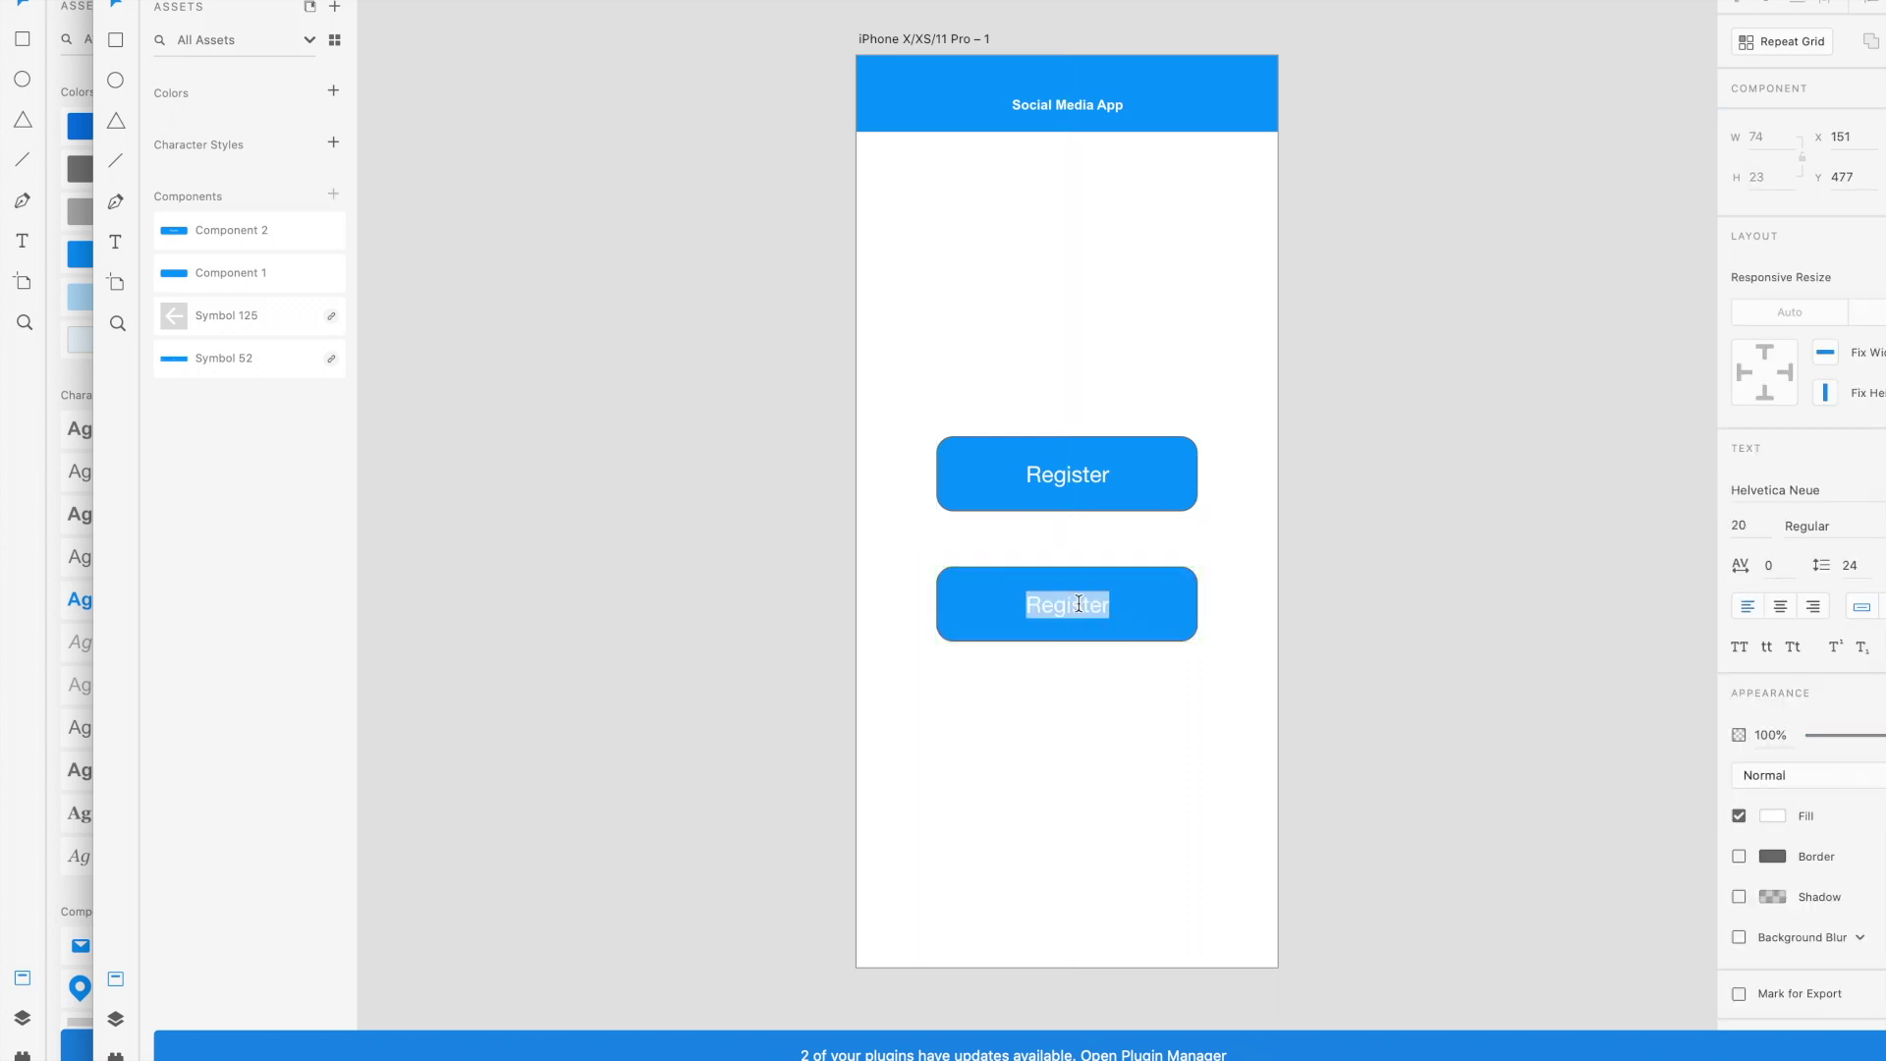
pyautogui.write('Login')
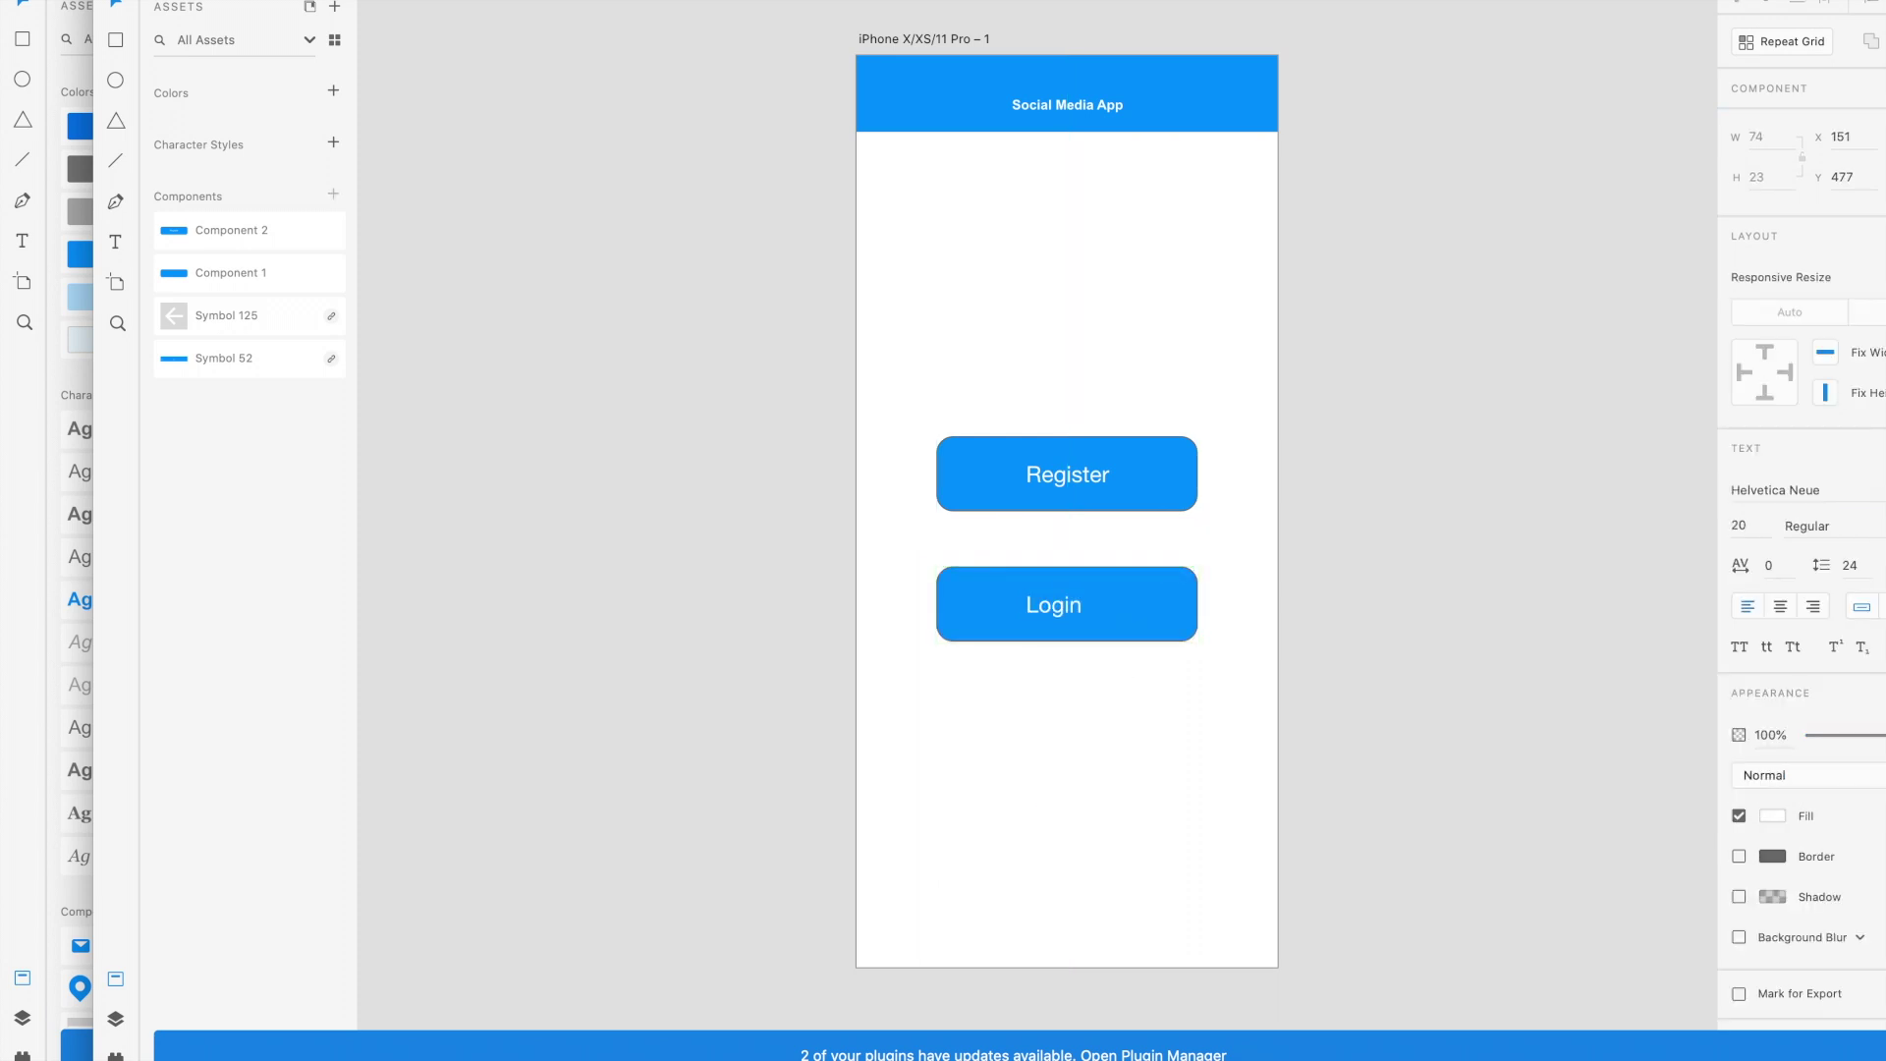
pyautogui.click(1090, 474)
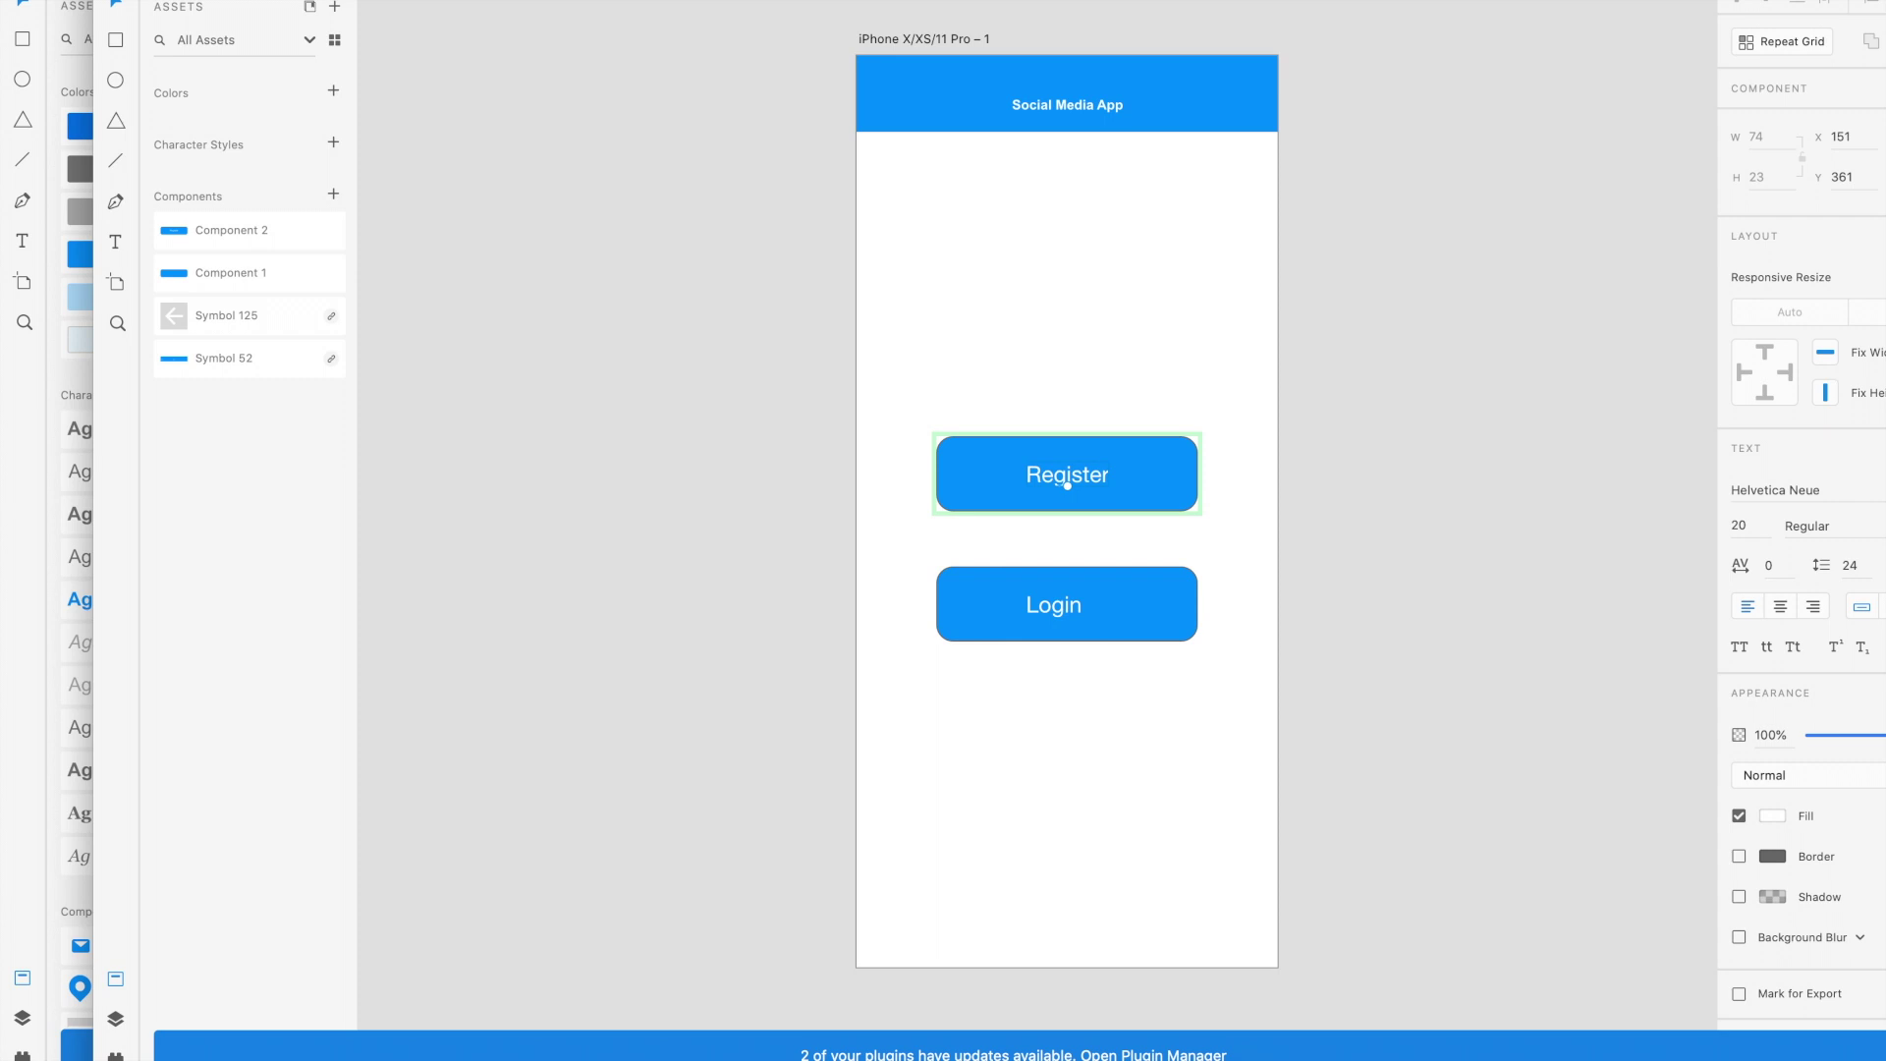
pyautogui.click(708, 61)
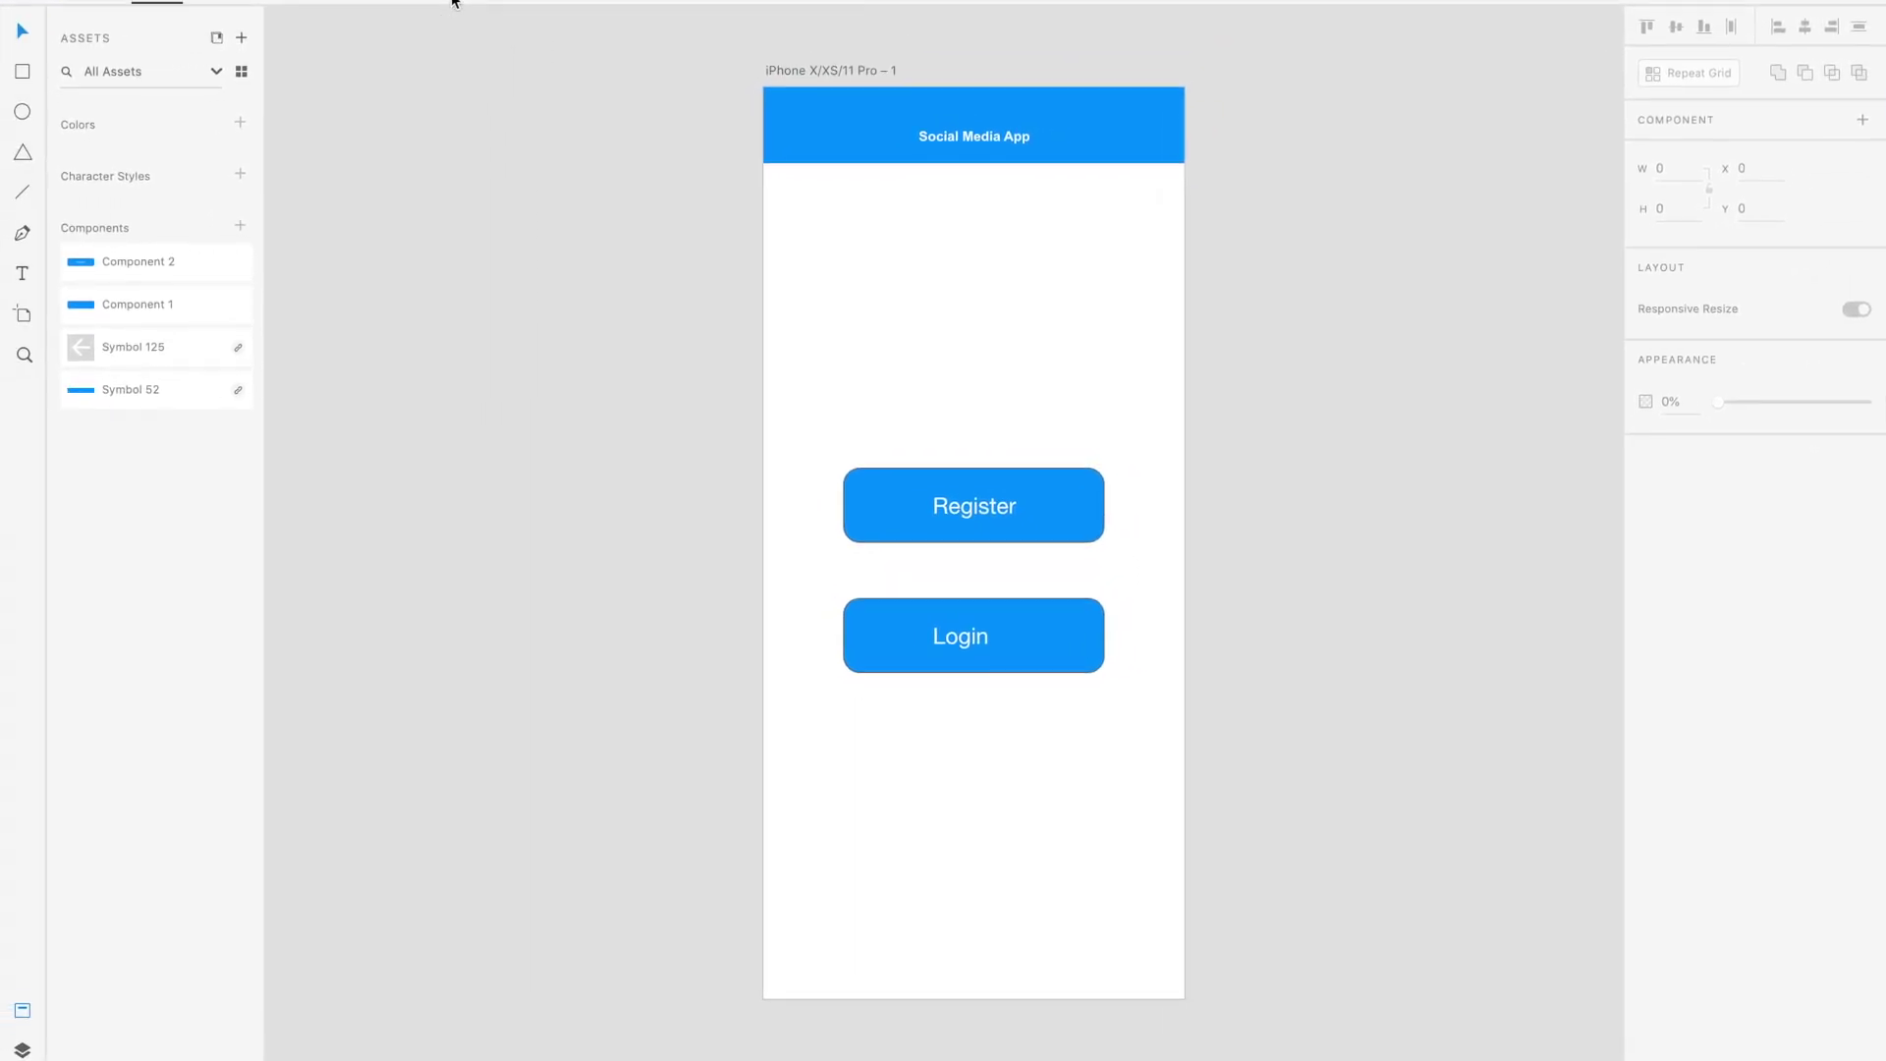
# Centre the Login label on its button and set it to Bold.
pyautogui.click(988, 633)
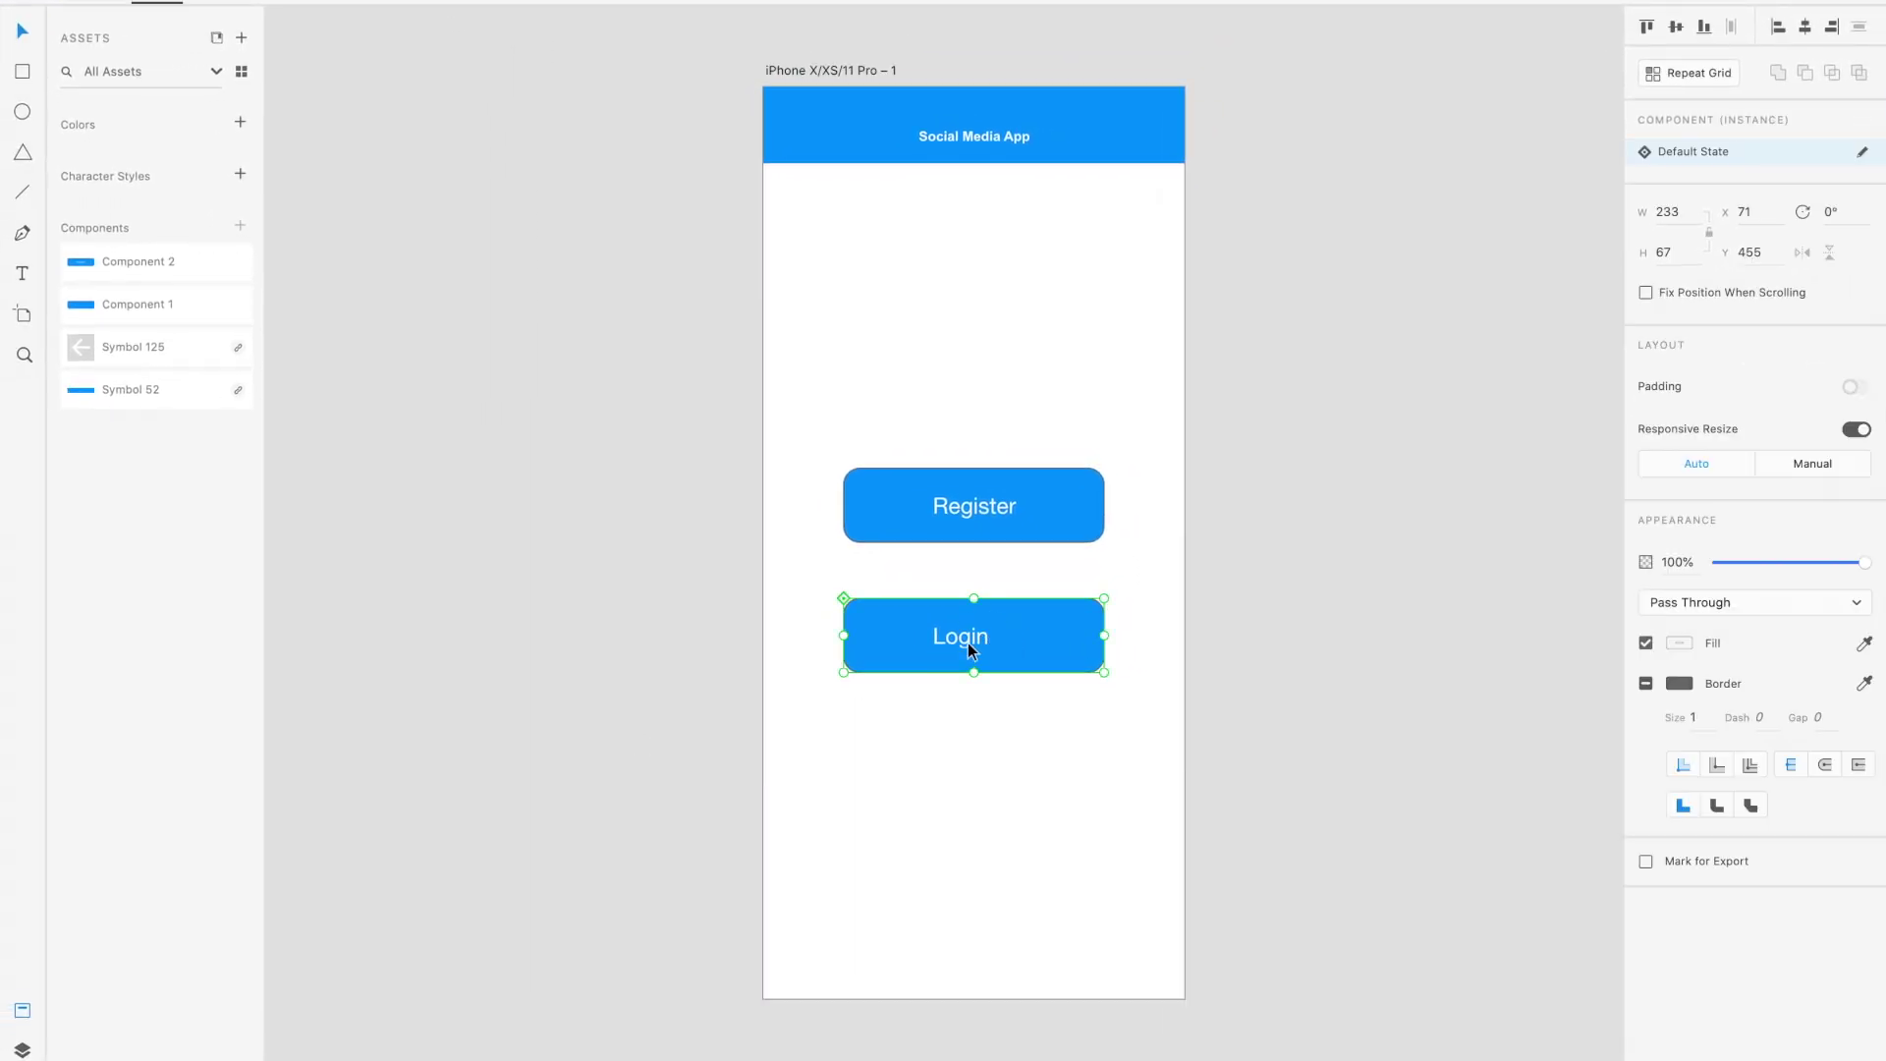
pyautogui.doubleClick(969, 644)
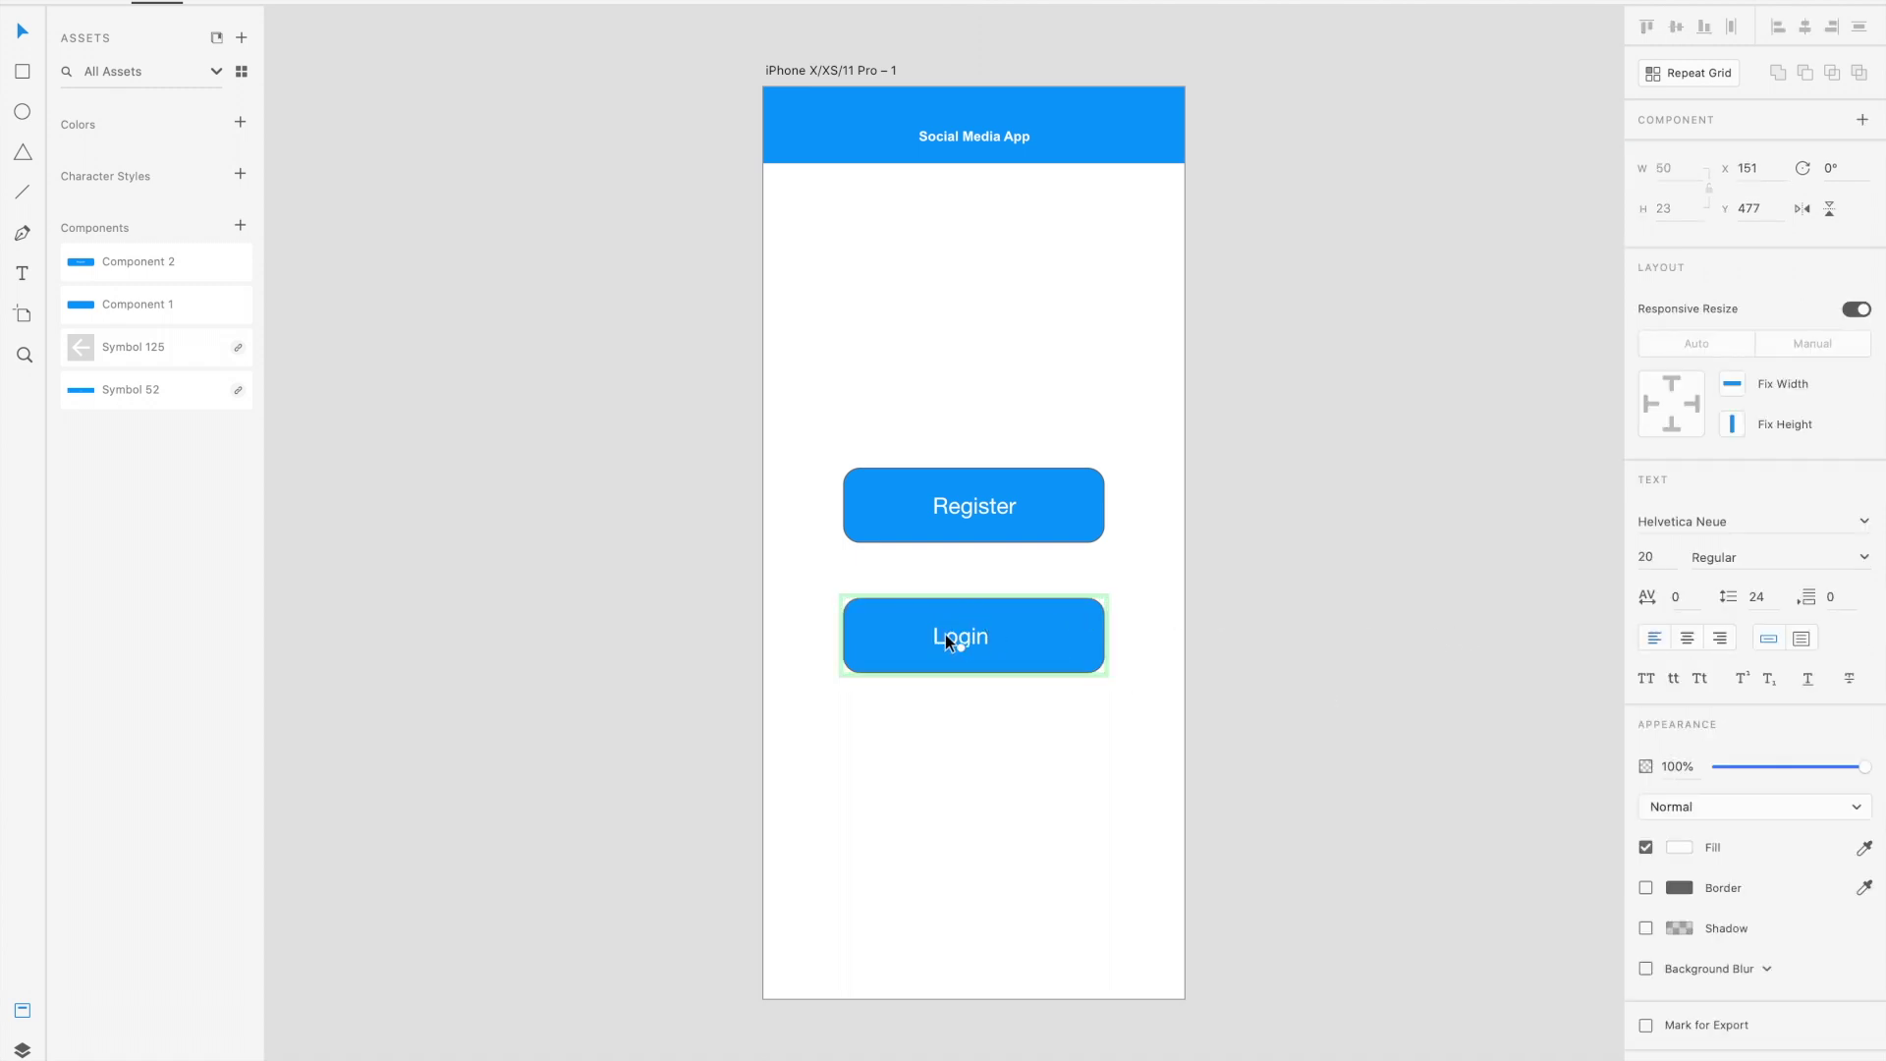
pyautogui.moveTo(945, 634); pyautogui.dragTo(974, 634)
pyautogui.click(1866, 557)
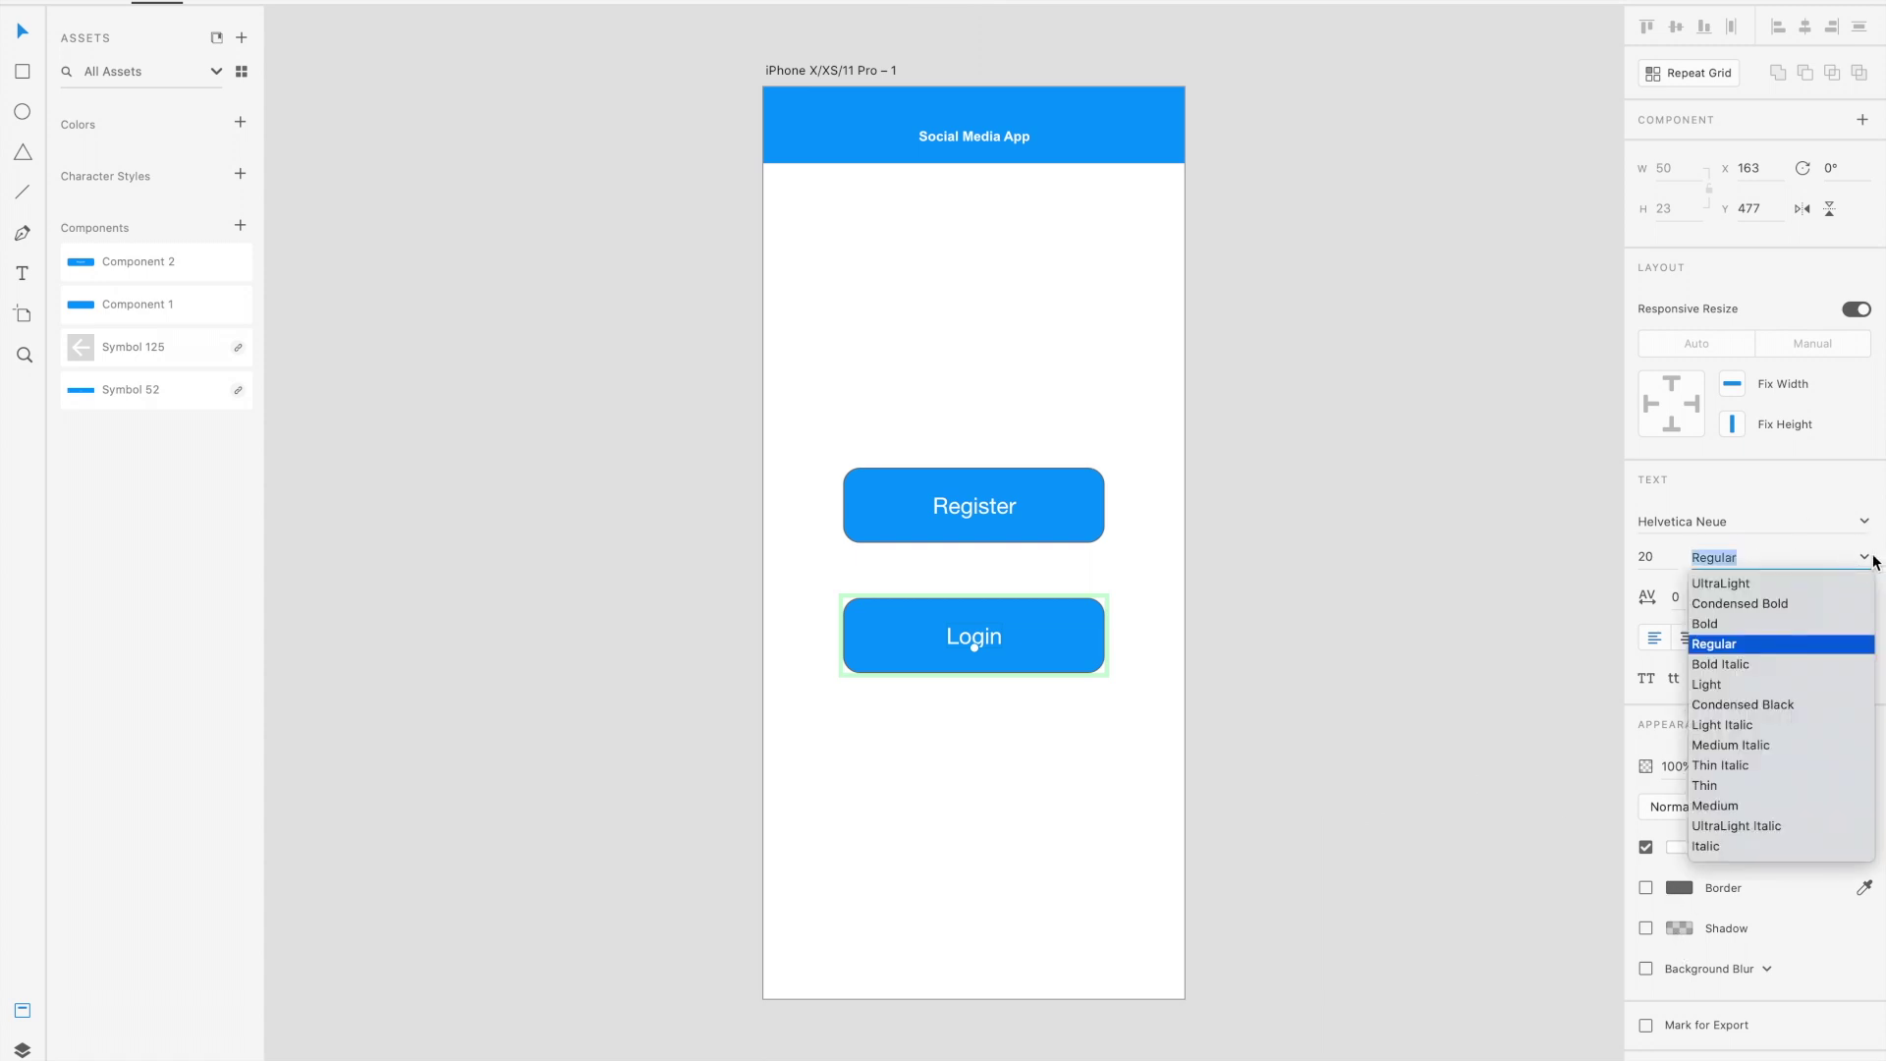
pyautogui.click(1707, 624)
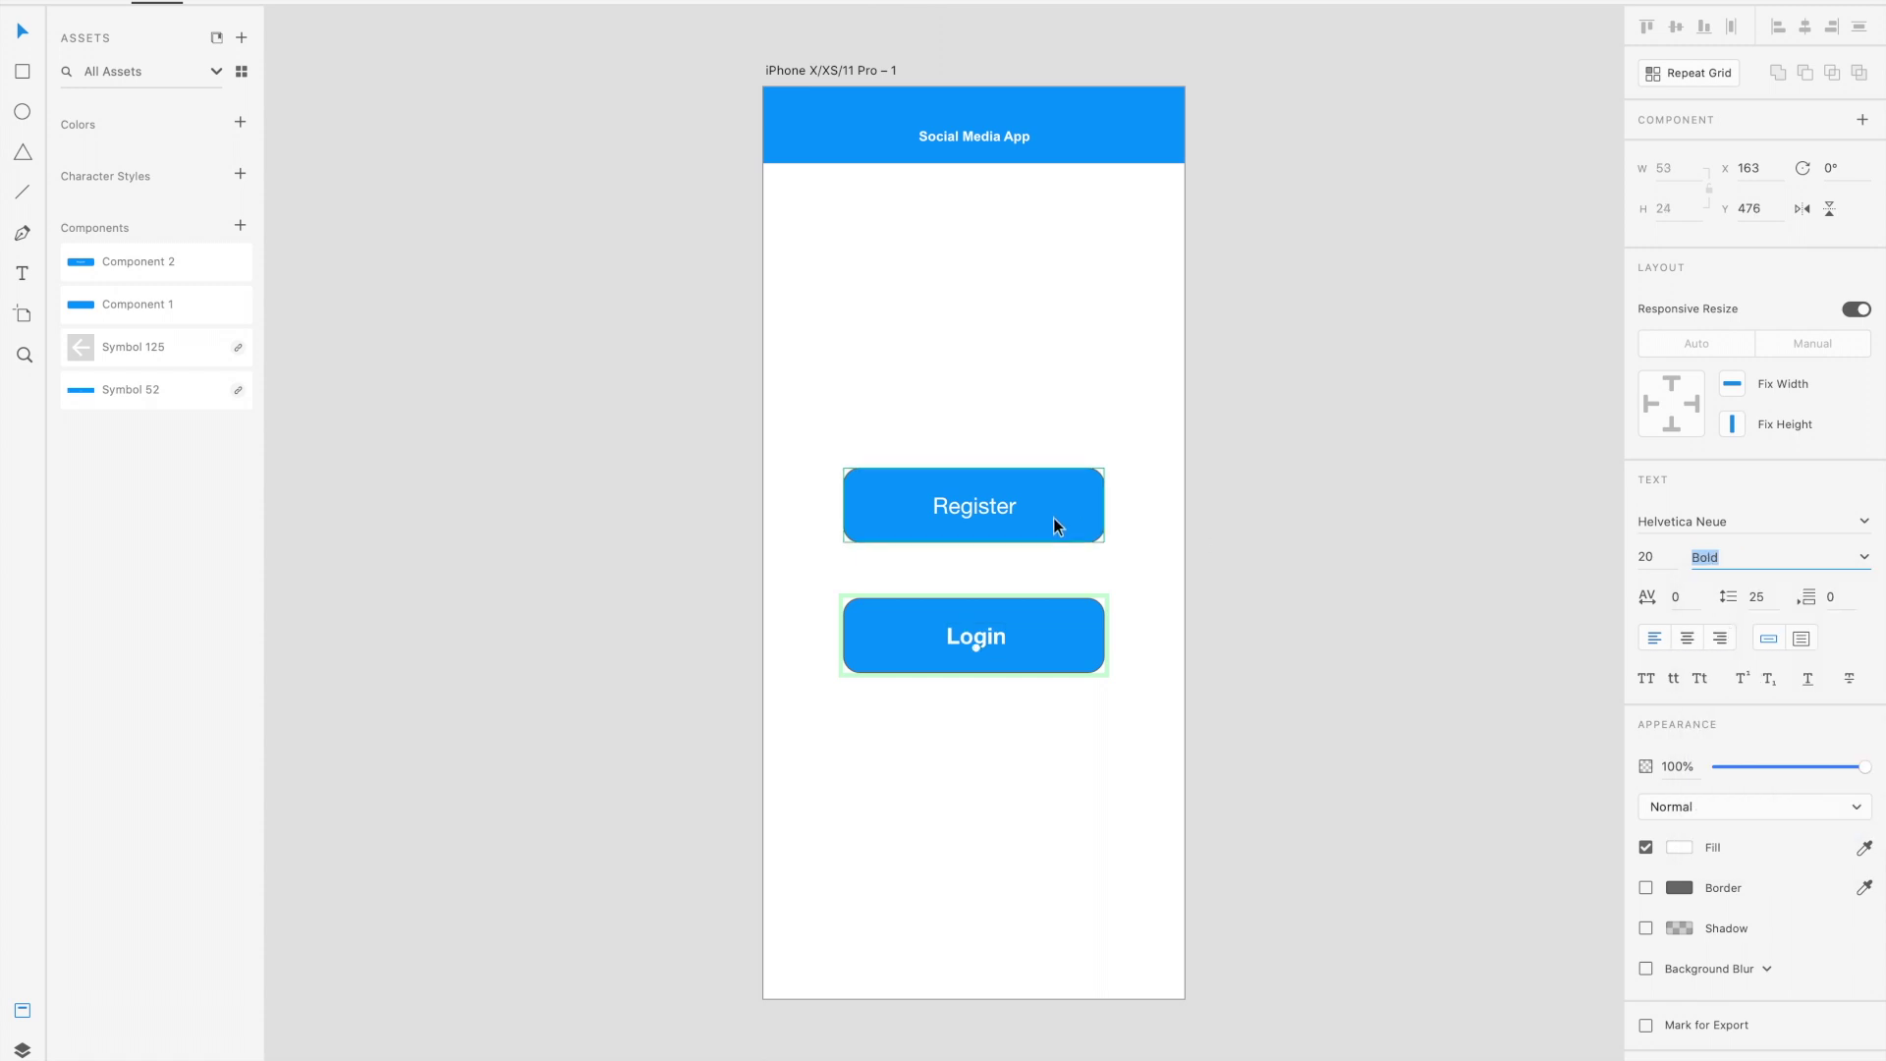
# Set the Register label to Bold.
pyautogui.click(991, 504)
pyautogui.click(991, 505)
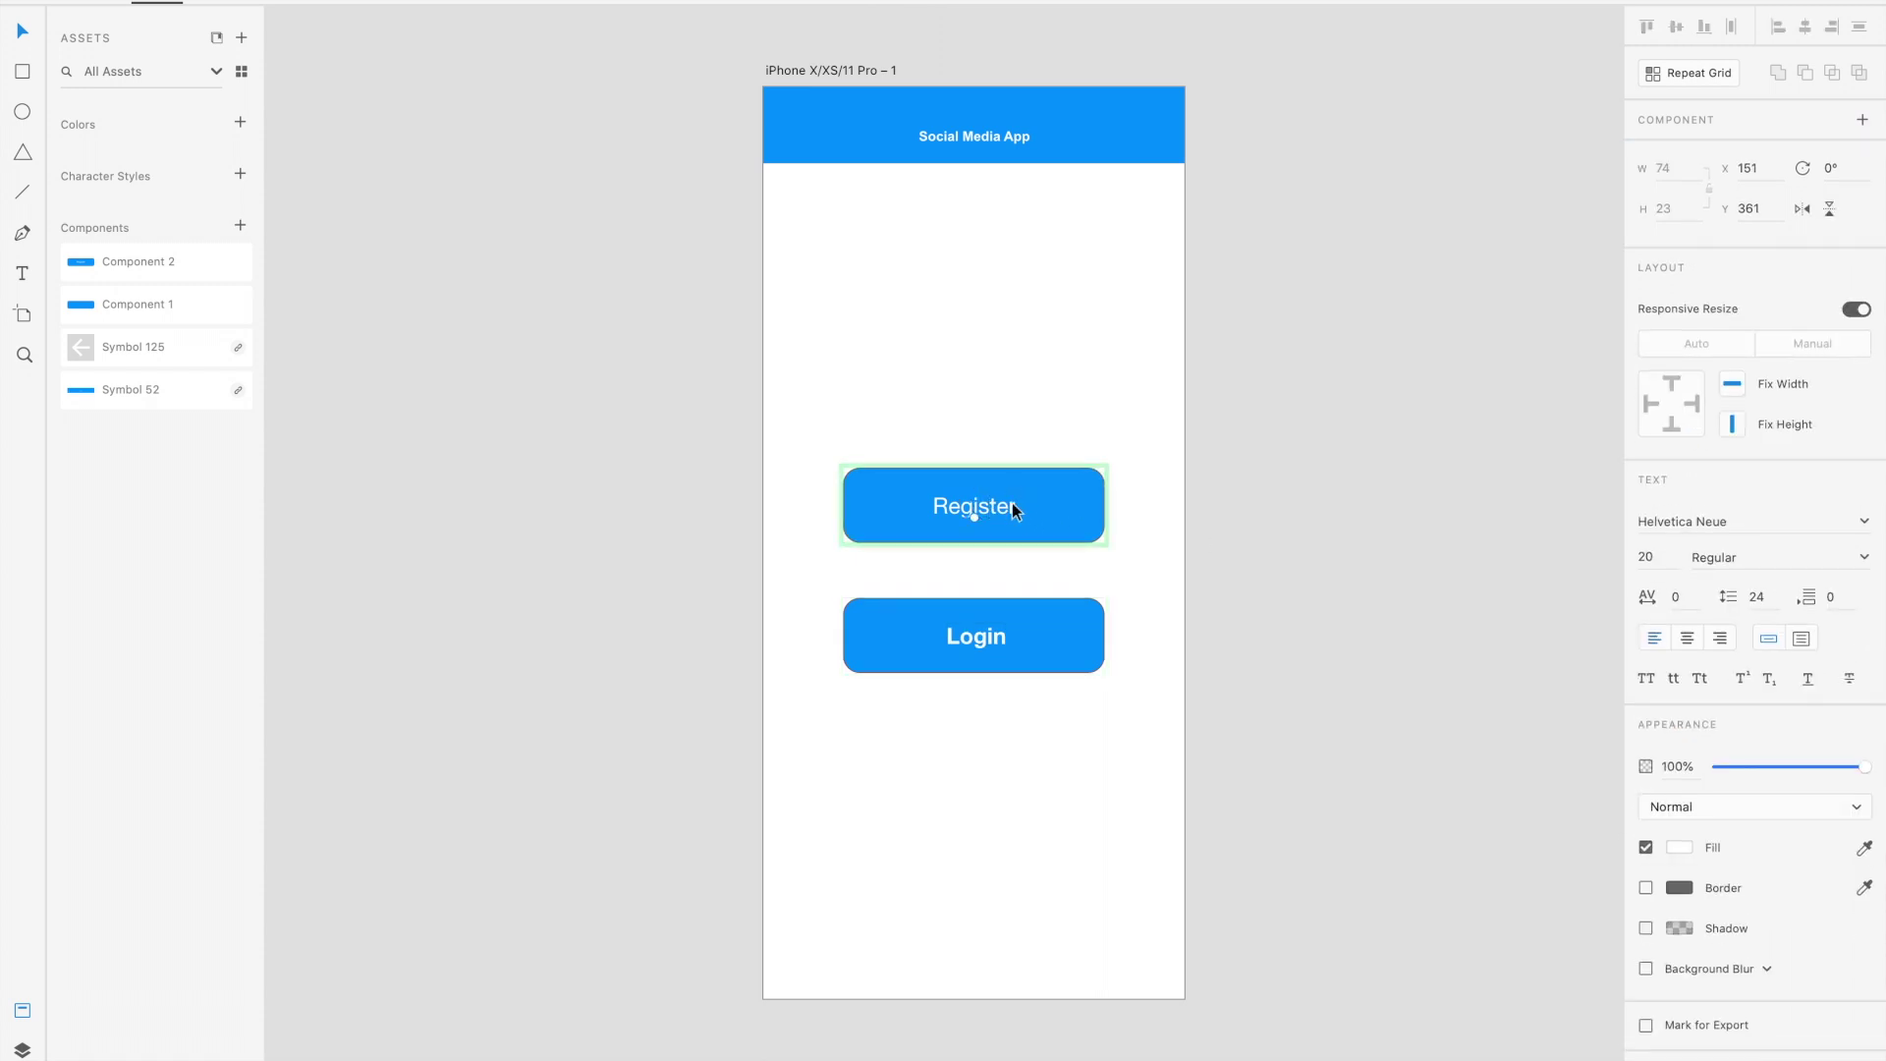
pyautogui.click(1865, 557)
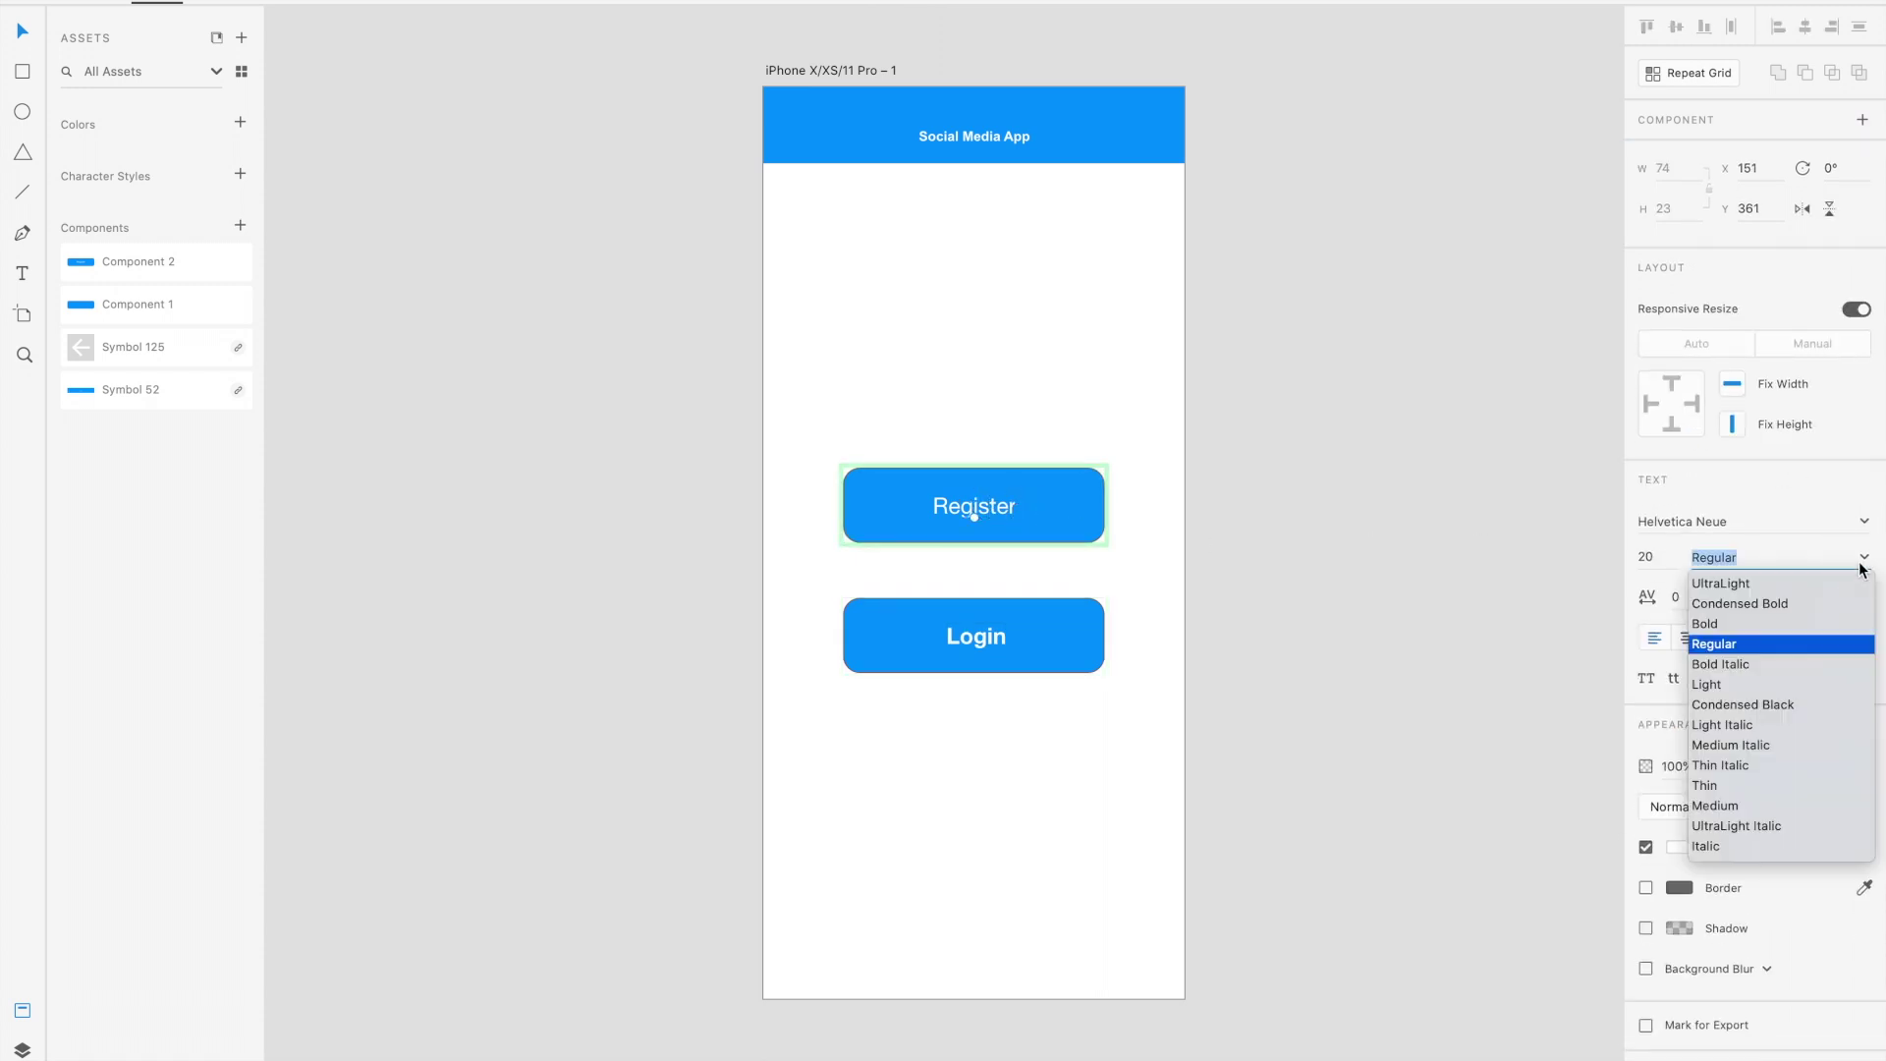
pyautogui.click(1714, 625)
pyautogui.click(1486, 562)
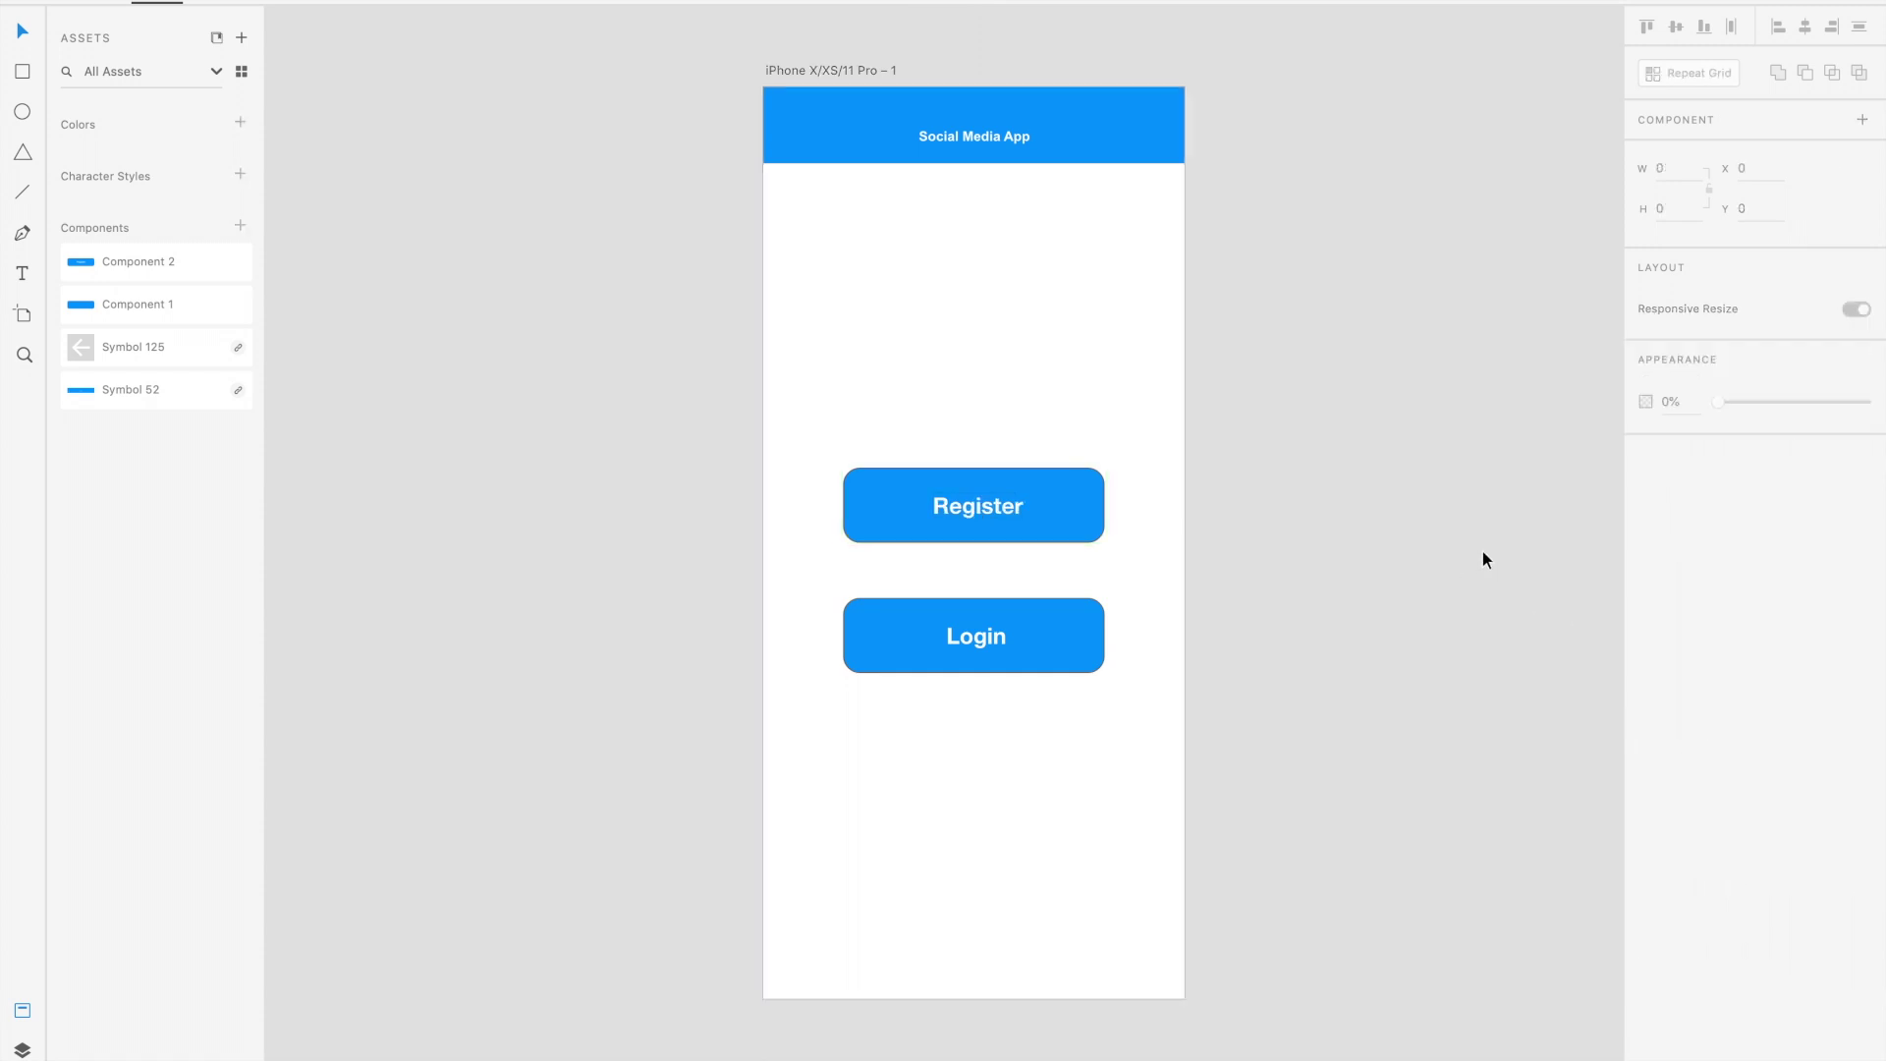
# Rename the artboard to Home.
pyautogui.hscroll(5, 1482, 551)
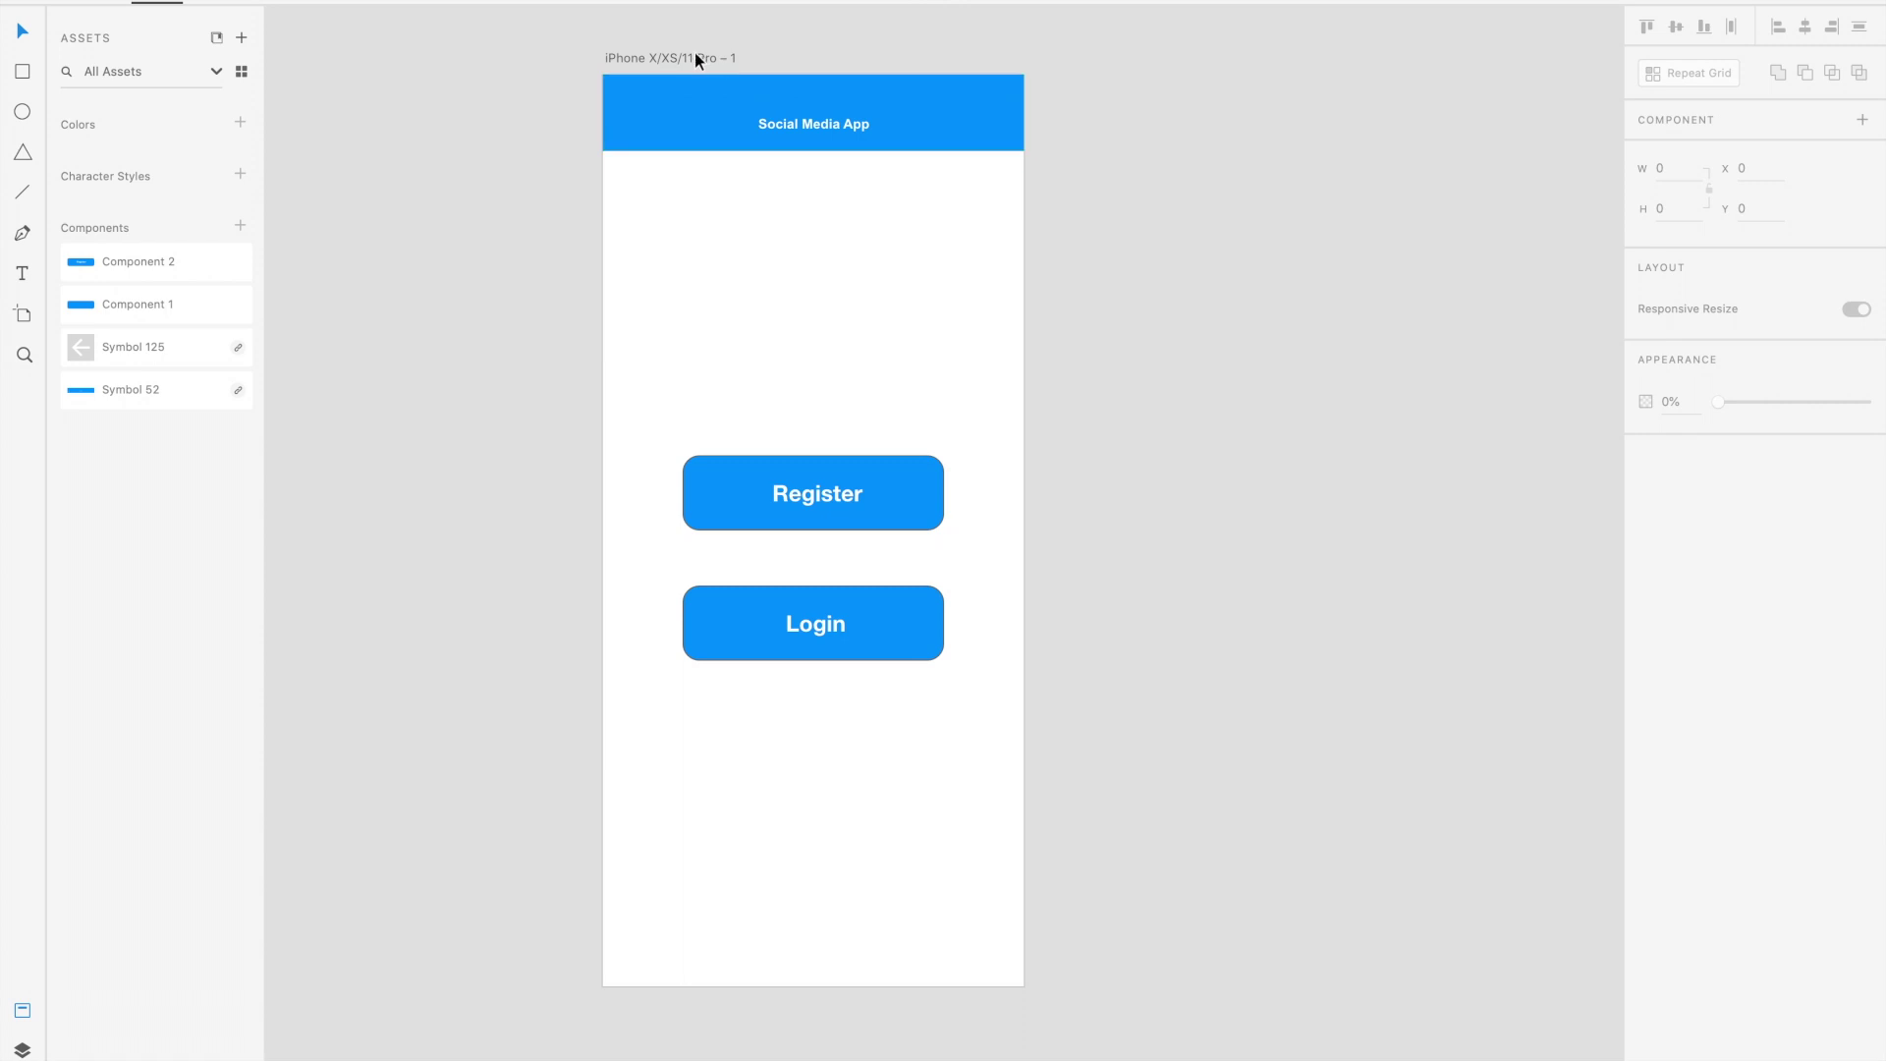
pyautogui.click(689, 59)
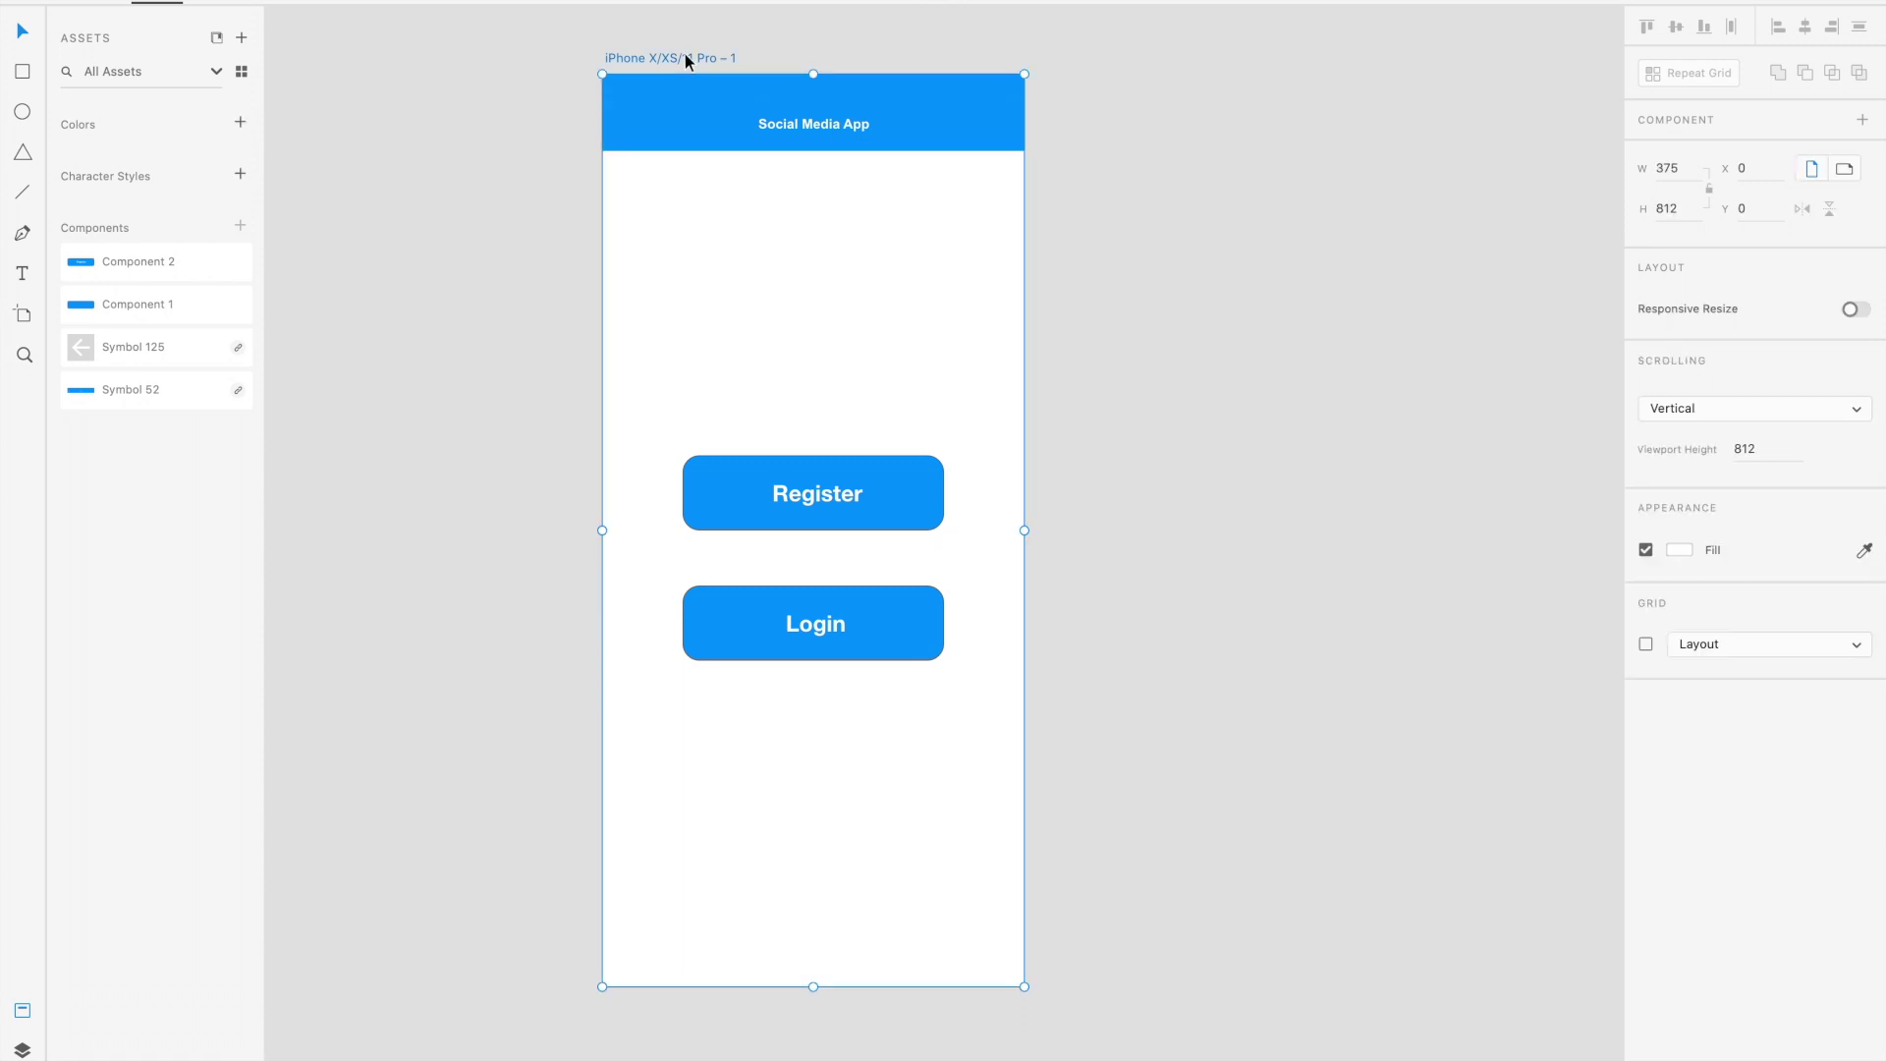
pyautogui.doubleClick(628, 56)
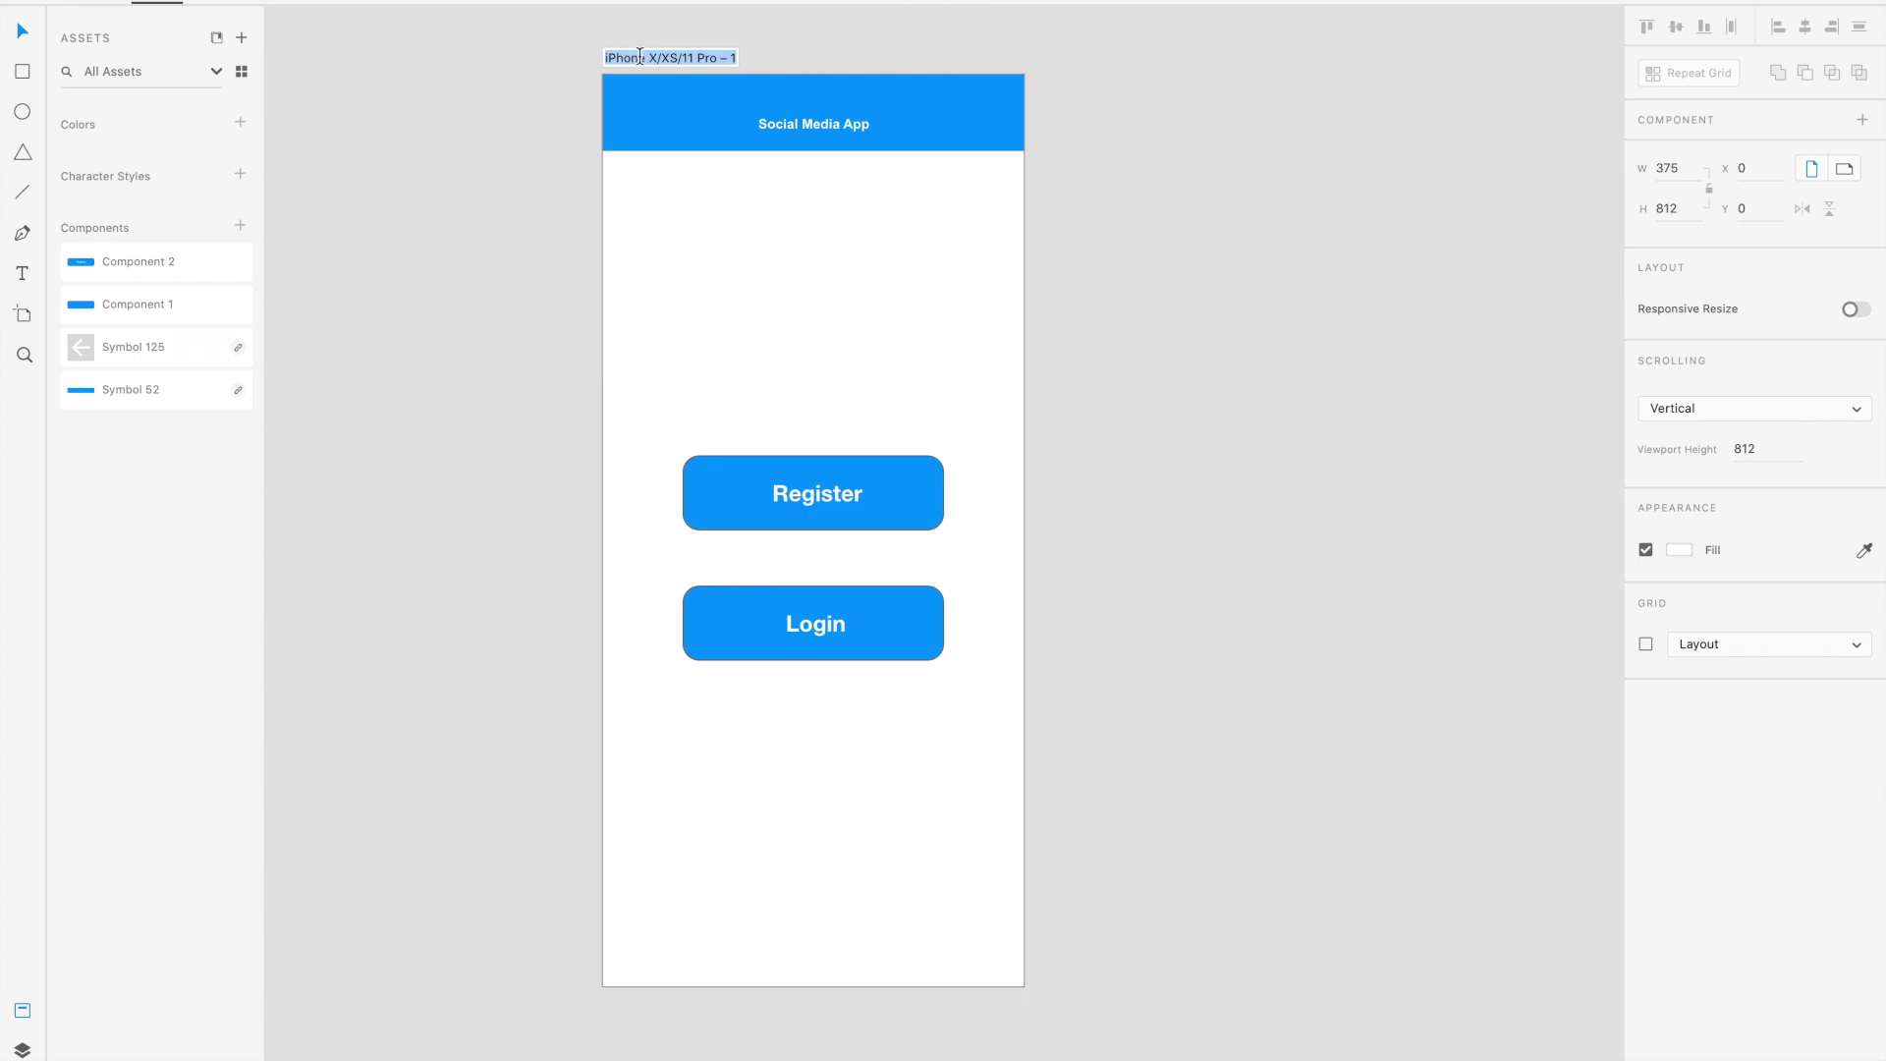
pyautogui.write('Hoe')
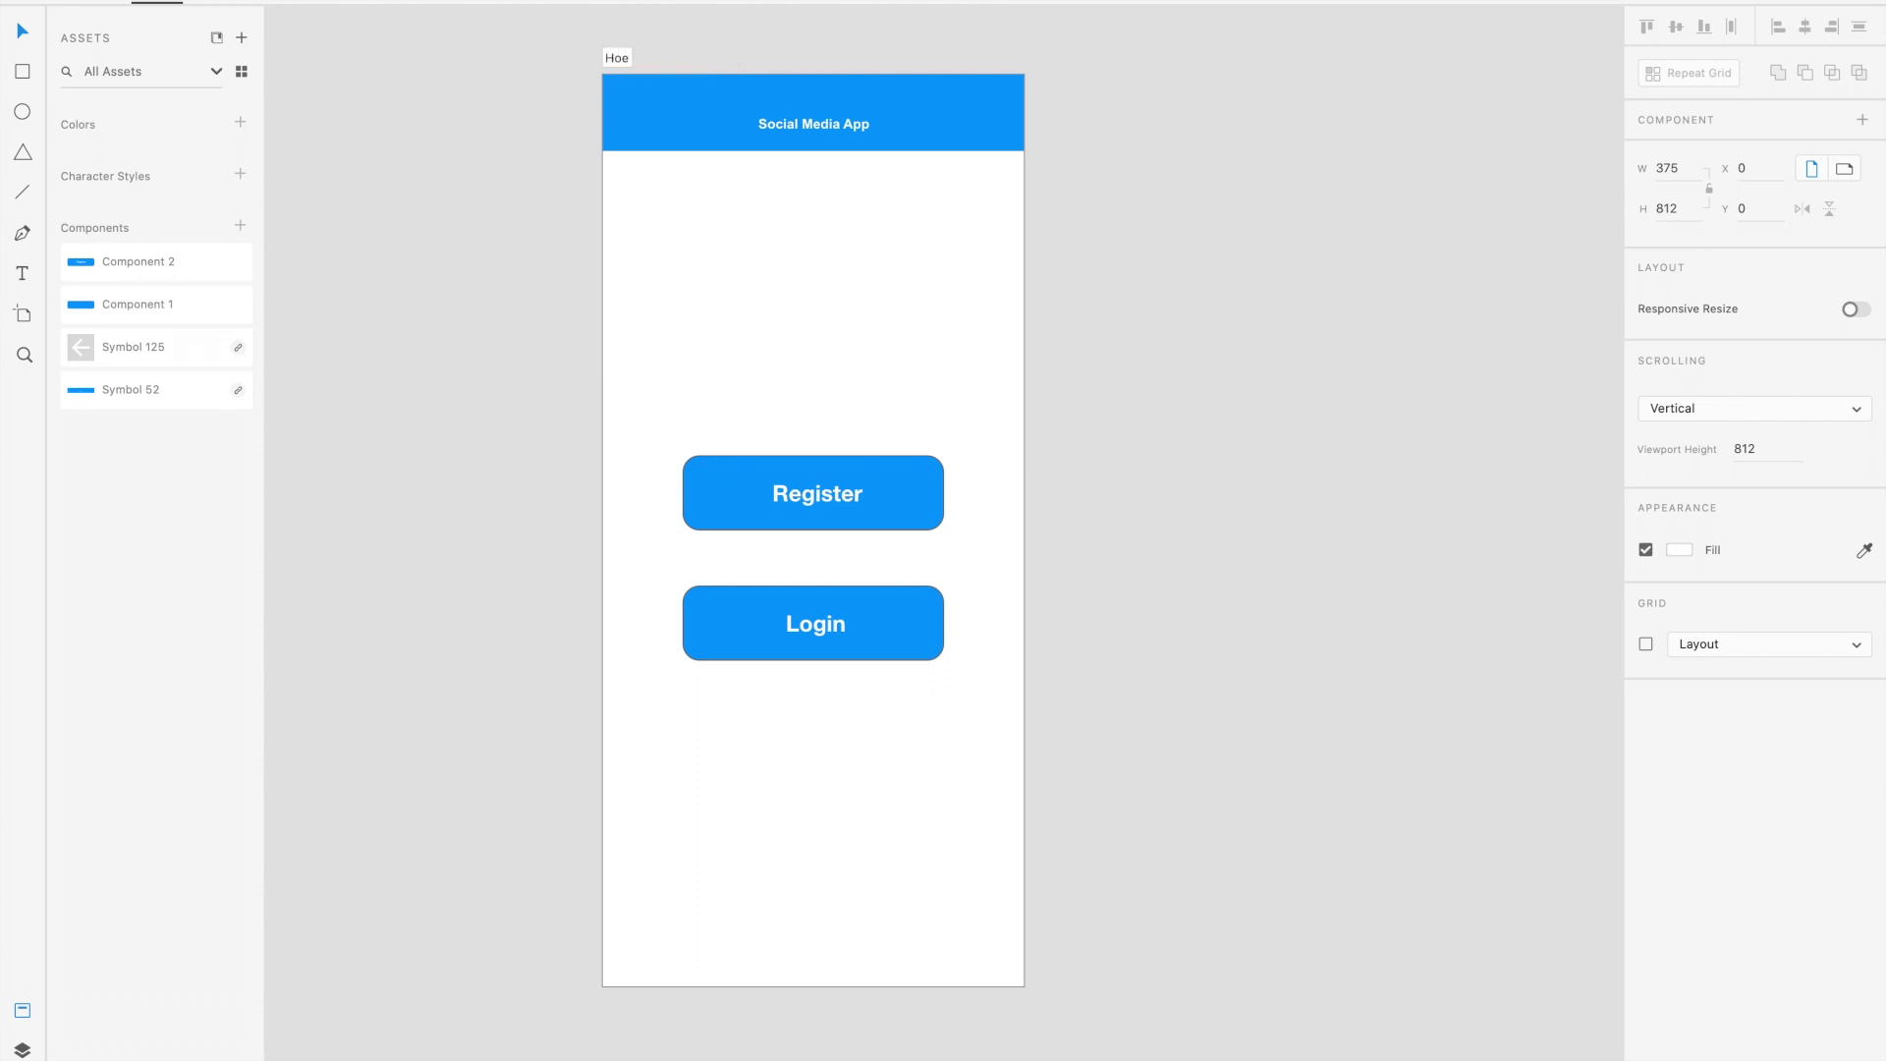
pyautogui.press('BackSpace')
pyautogui.write('me')
pyautogui.press('Return')
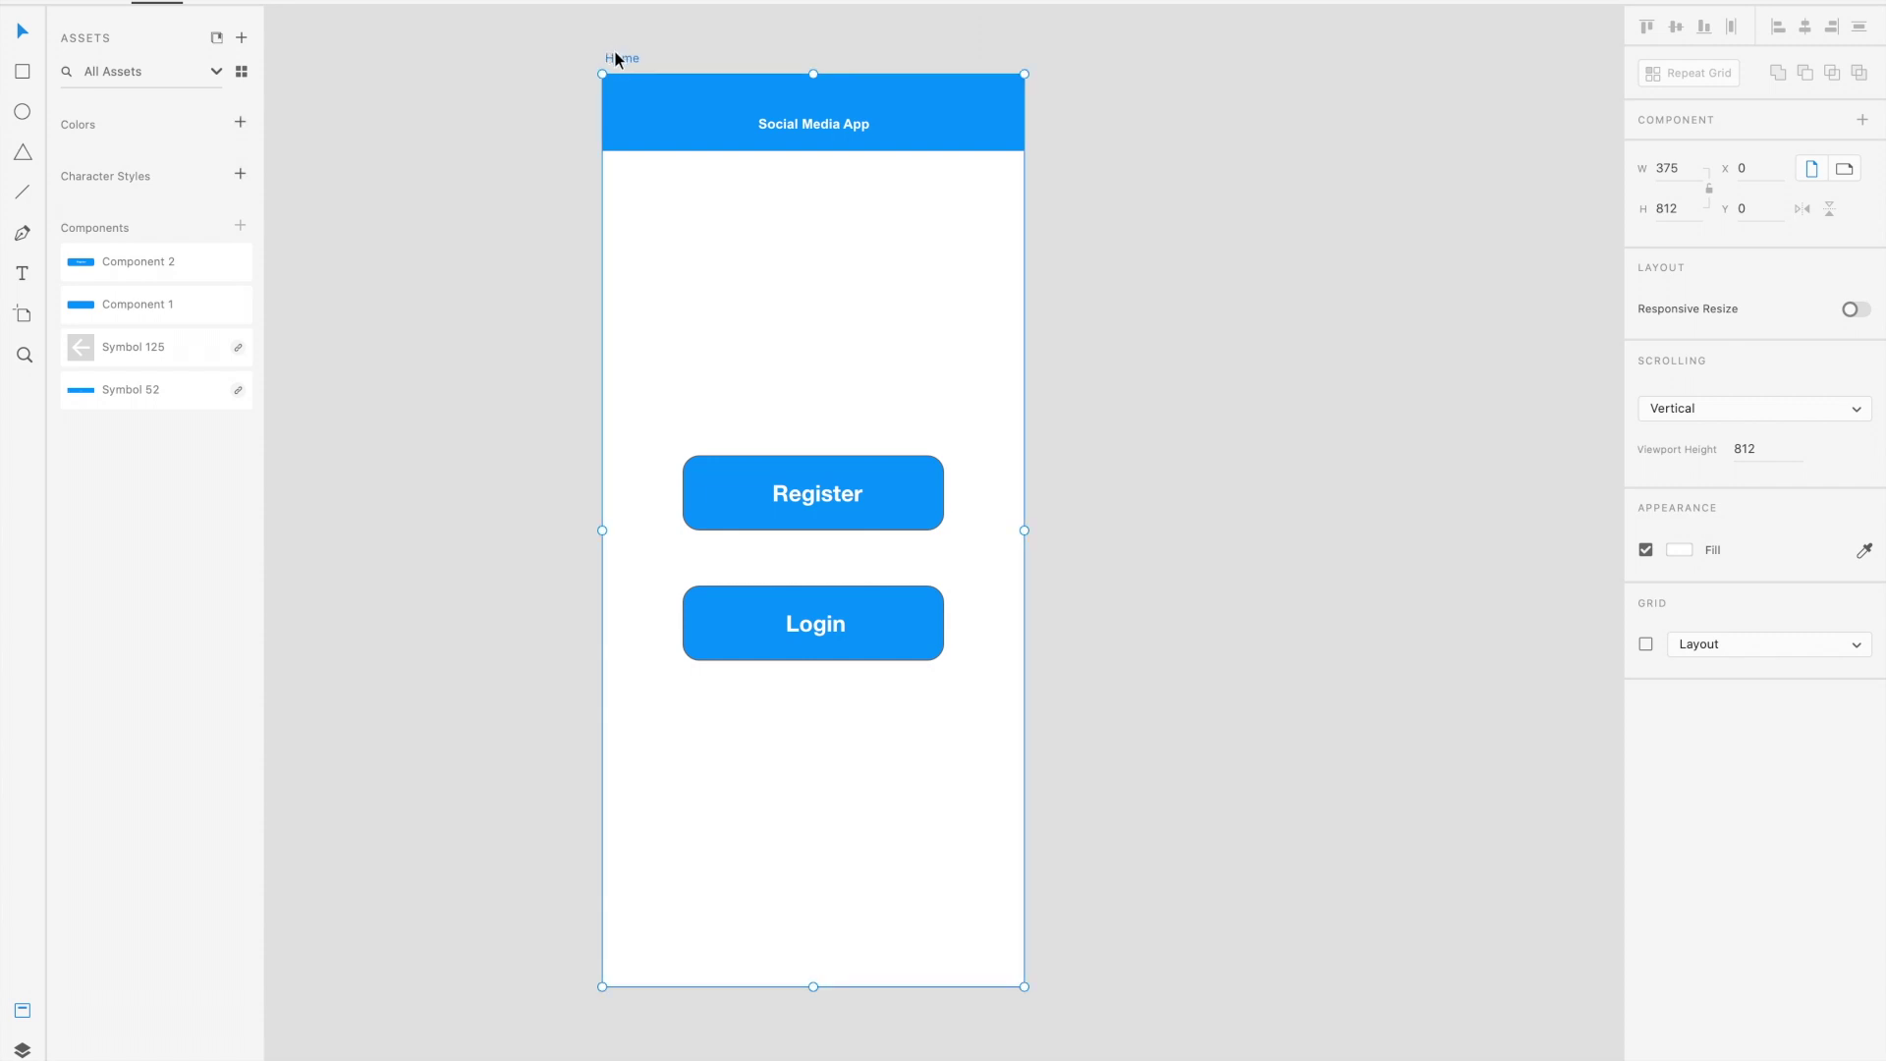
pyautogui.doubleClick(615, 57)
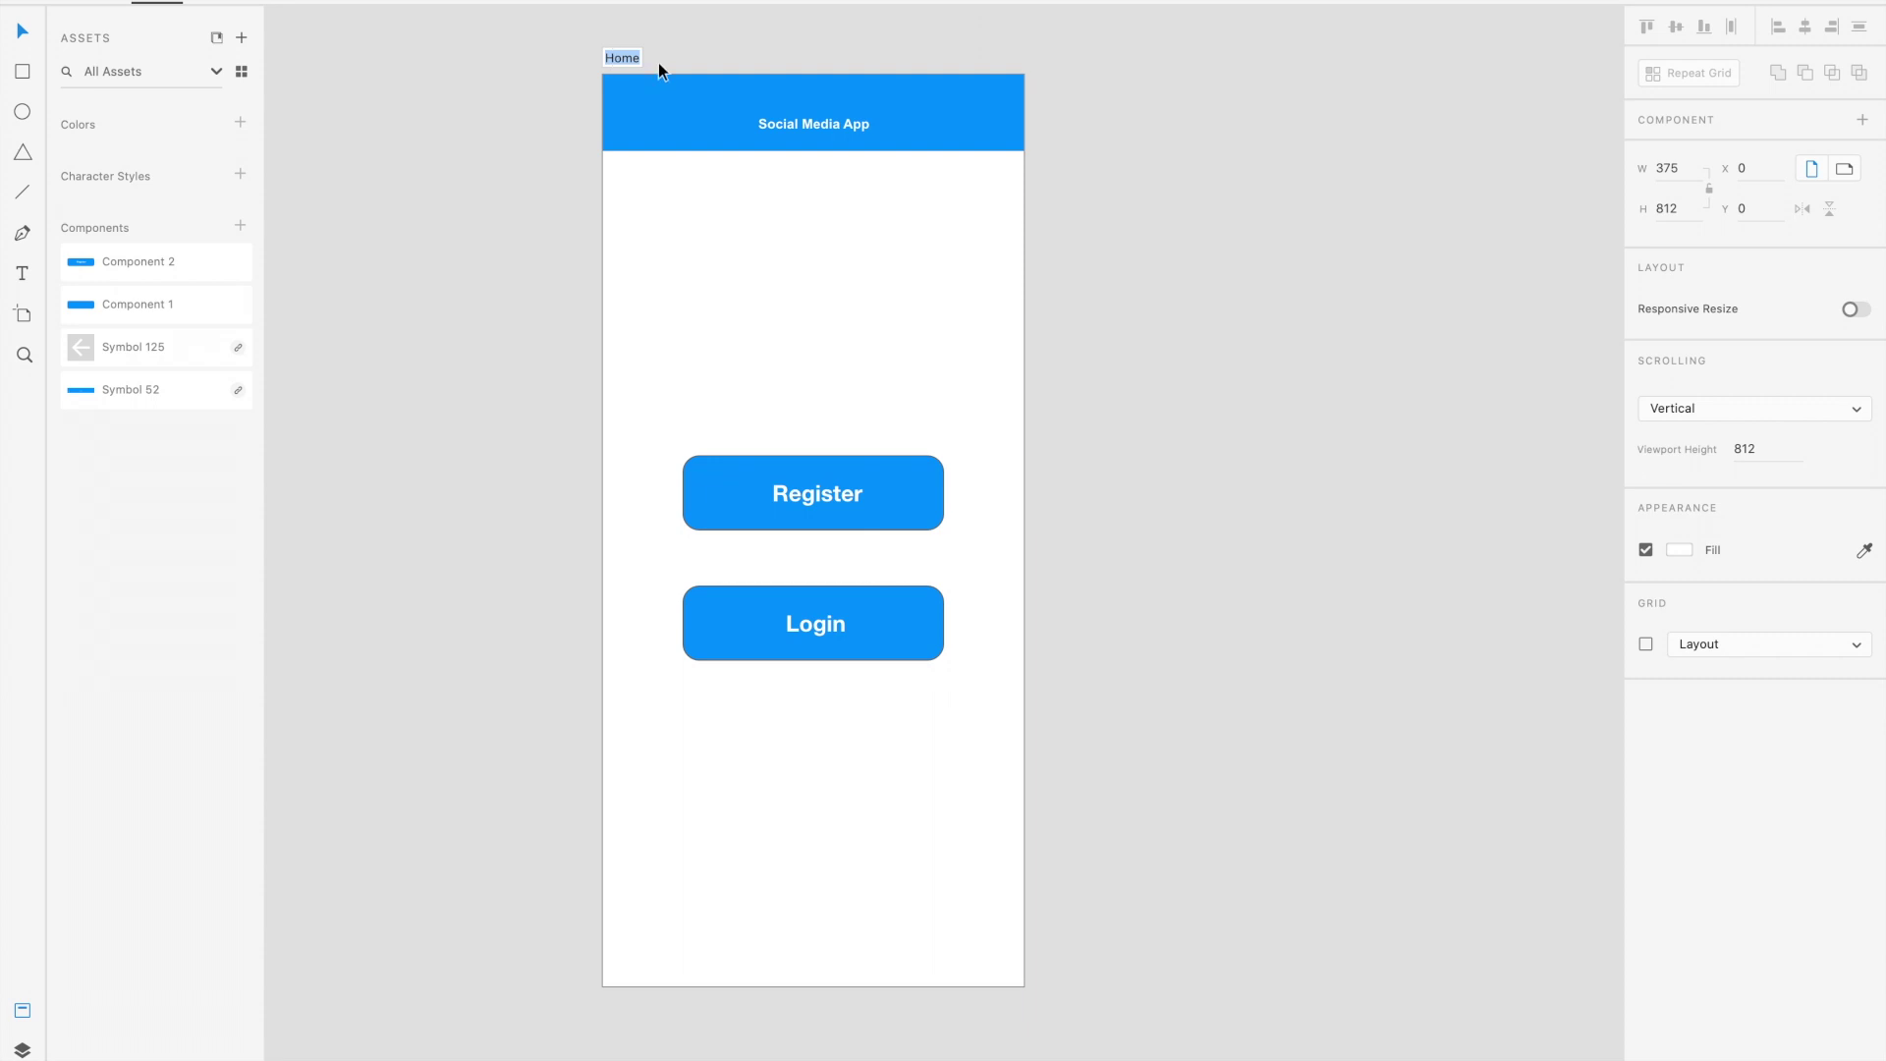
pyautogui.click(618, 59)
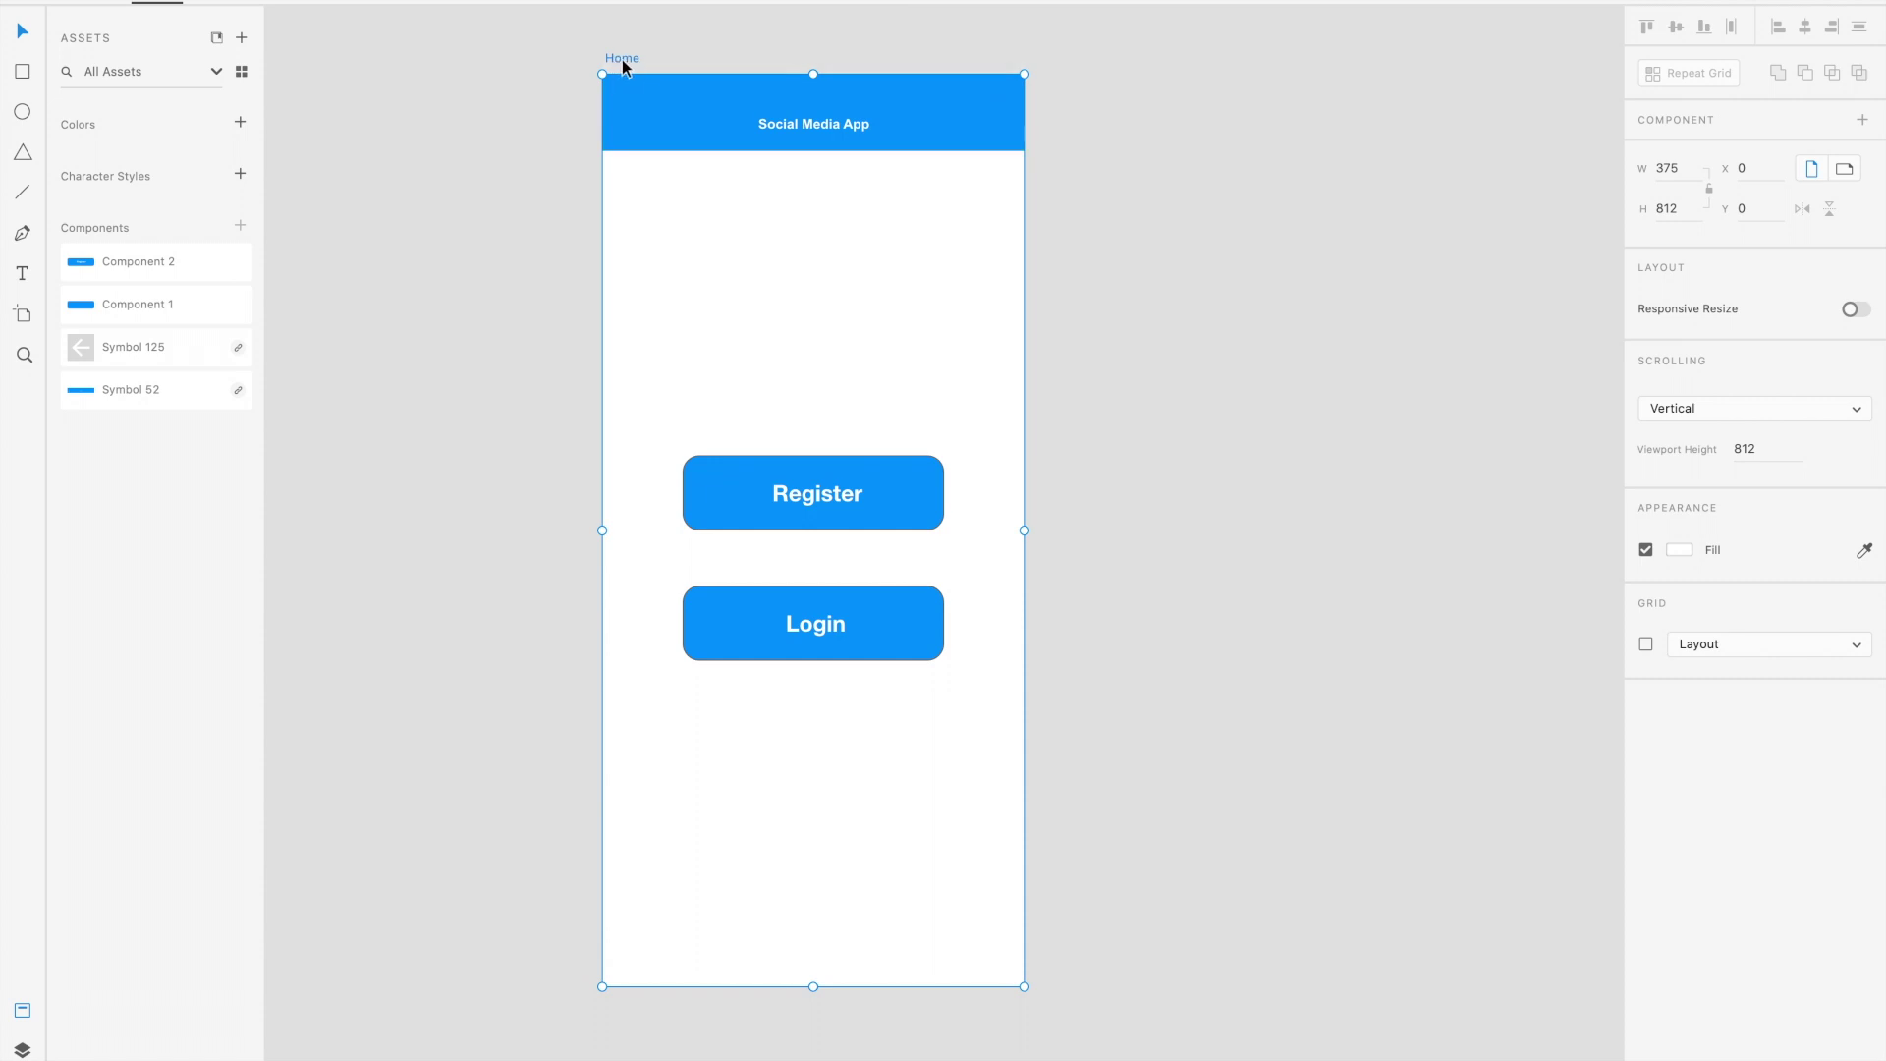
# Duplicate the Home artboard and name the copy Login.
pyautogui.press('super+d')
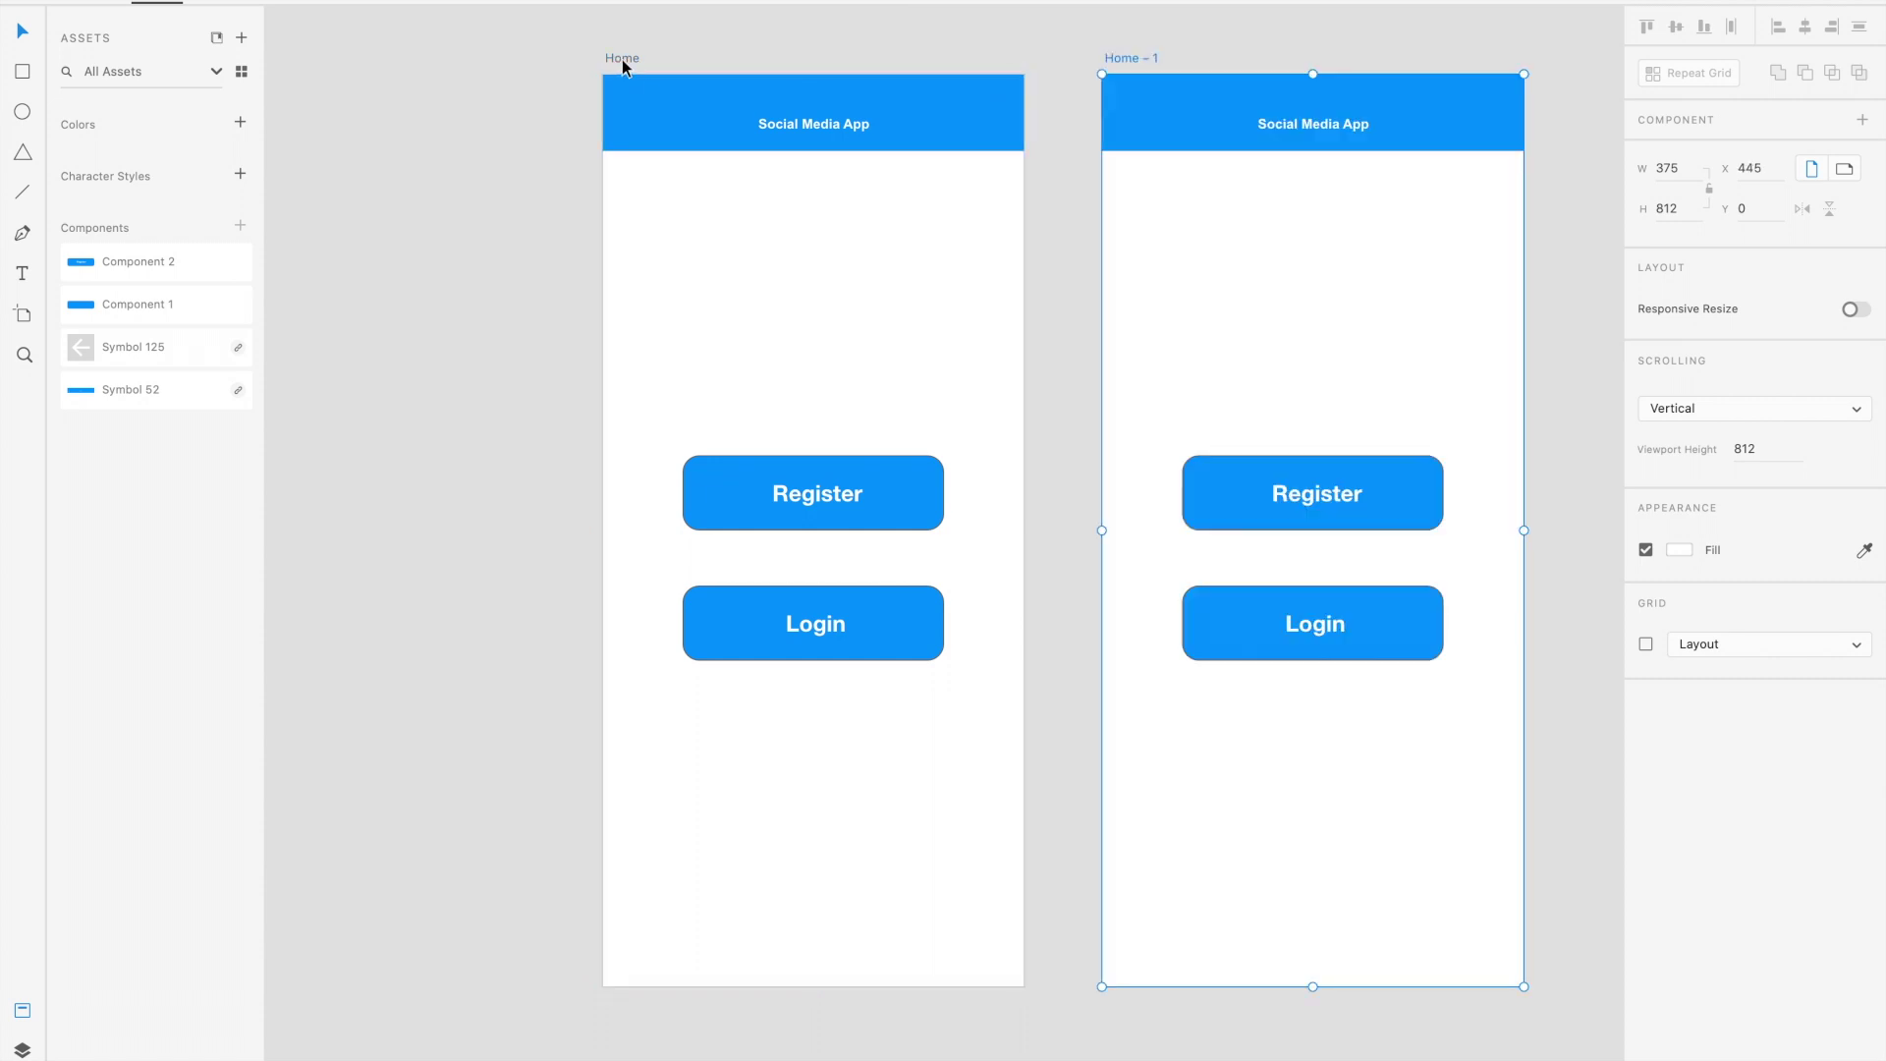
pyautogui.click(1144, 55)
pyautogui.doubleClick(1143, 55)
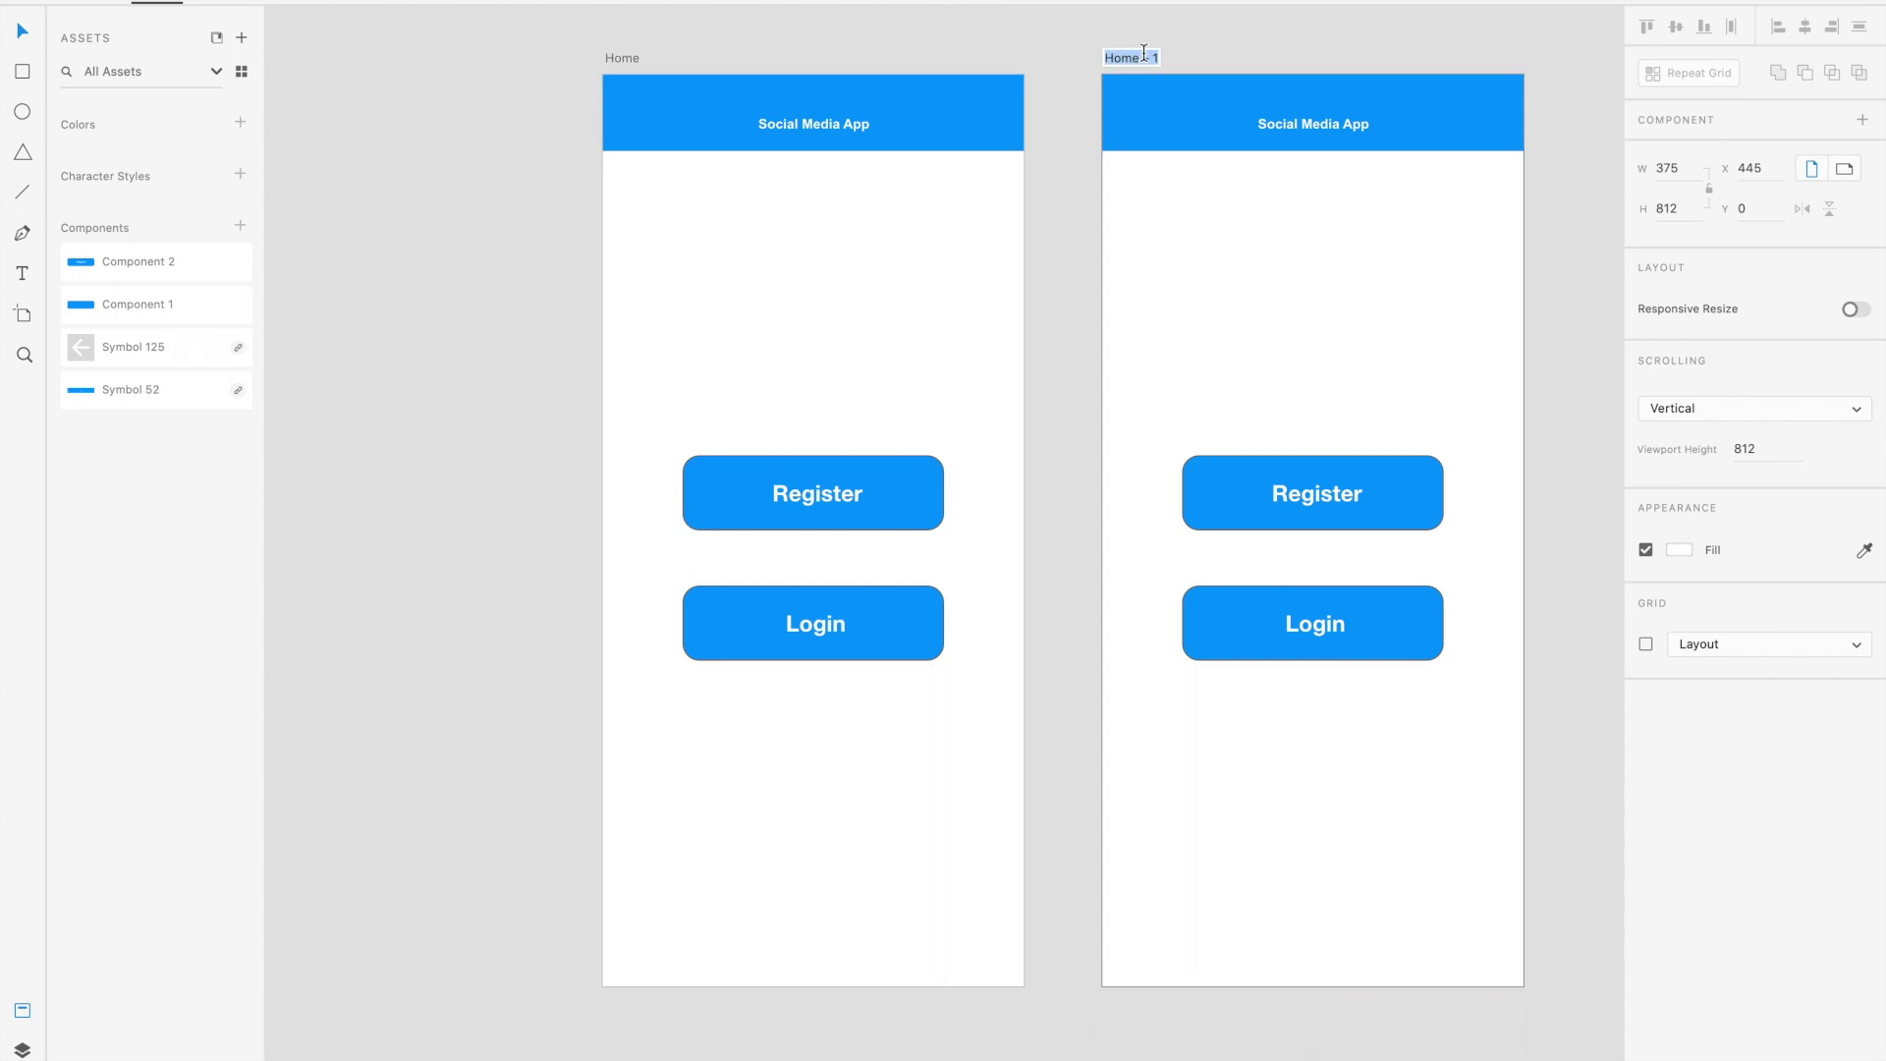
pyautogui.press('BackSpace')
pyautogui.write('Login')
pyautogui.press('Return')
pyautogui.scroll(3, 929, 152)
pyautogui.hscroll(-2, 930, 152)
# Take the Entered input field from the wireframe UI kit back to the Social Media App design.
pyautogui.scroll(2, 927, 155)
pyautogui.hscroll(2, 927, 155)
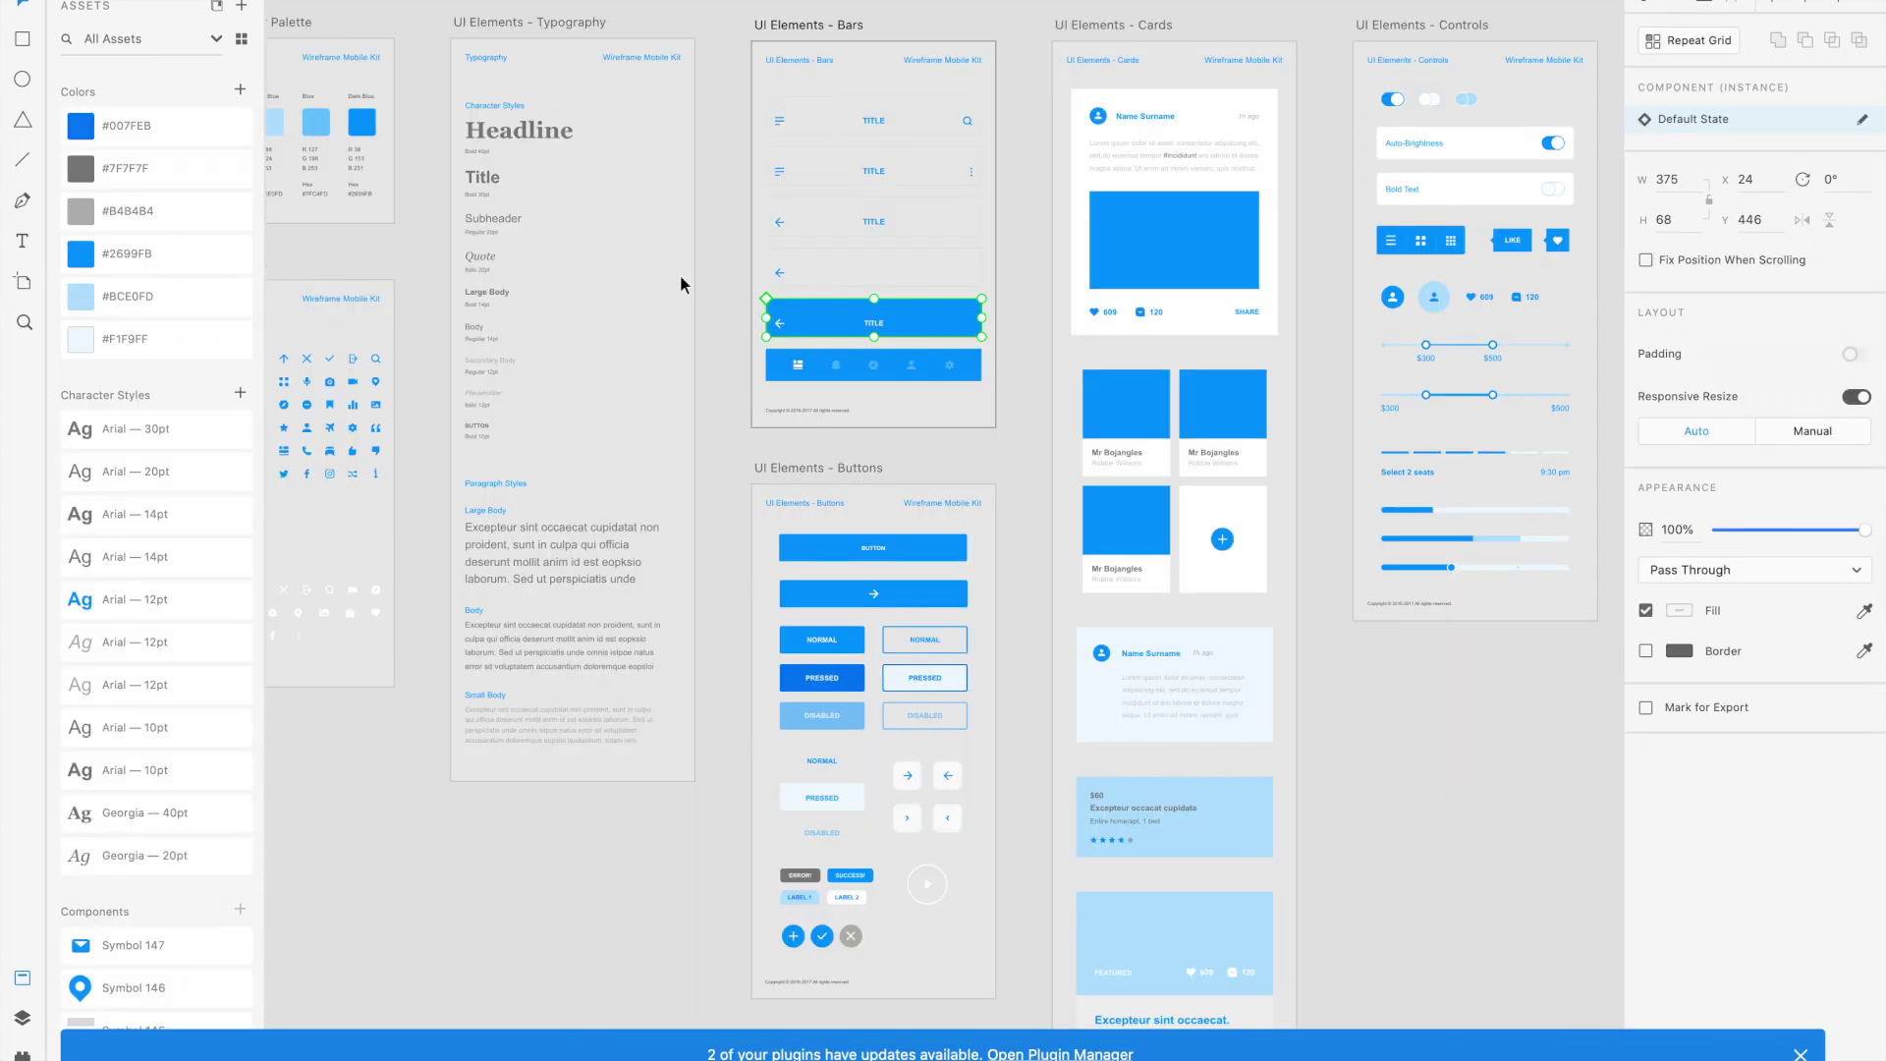
pyautogui.scroll(3, 680, 274)
pyautogui.hscroll(5, 680, 274)
pyautogui.scroll(1, 680, 274)
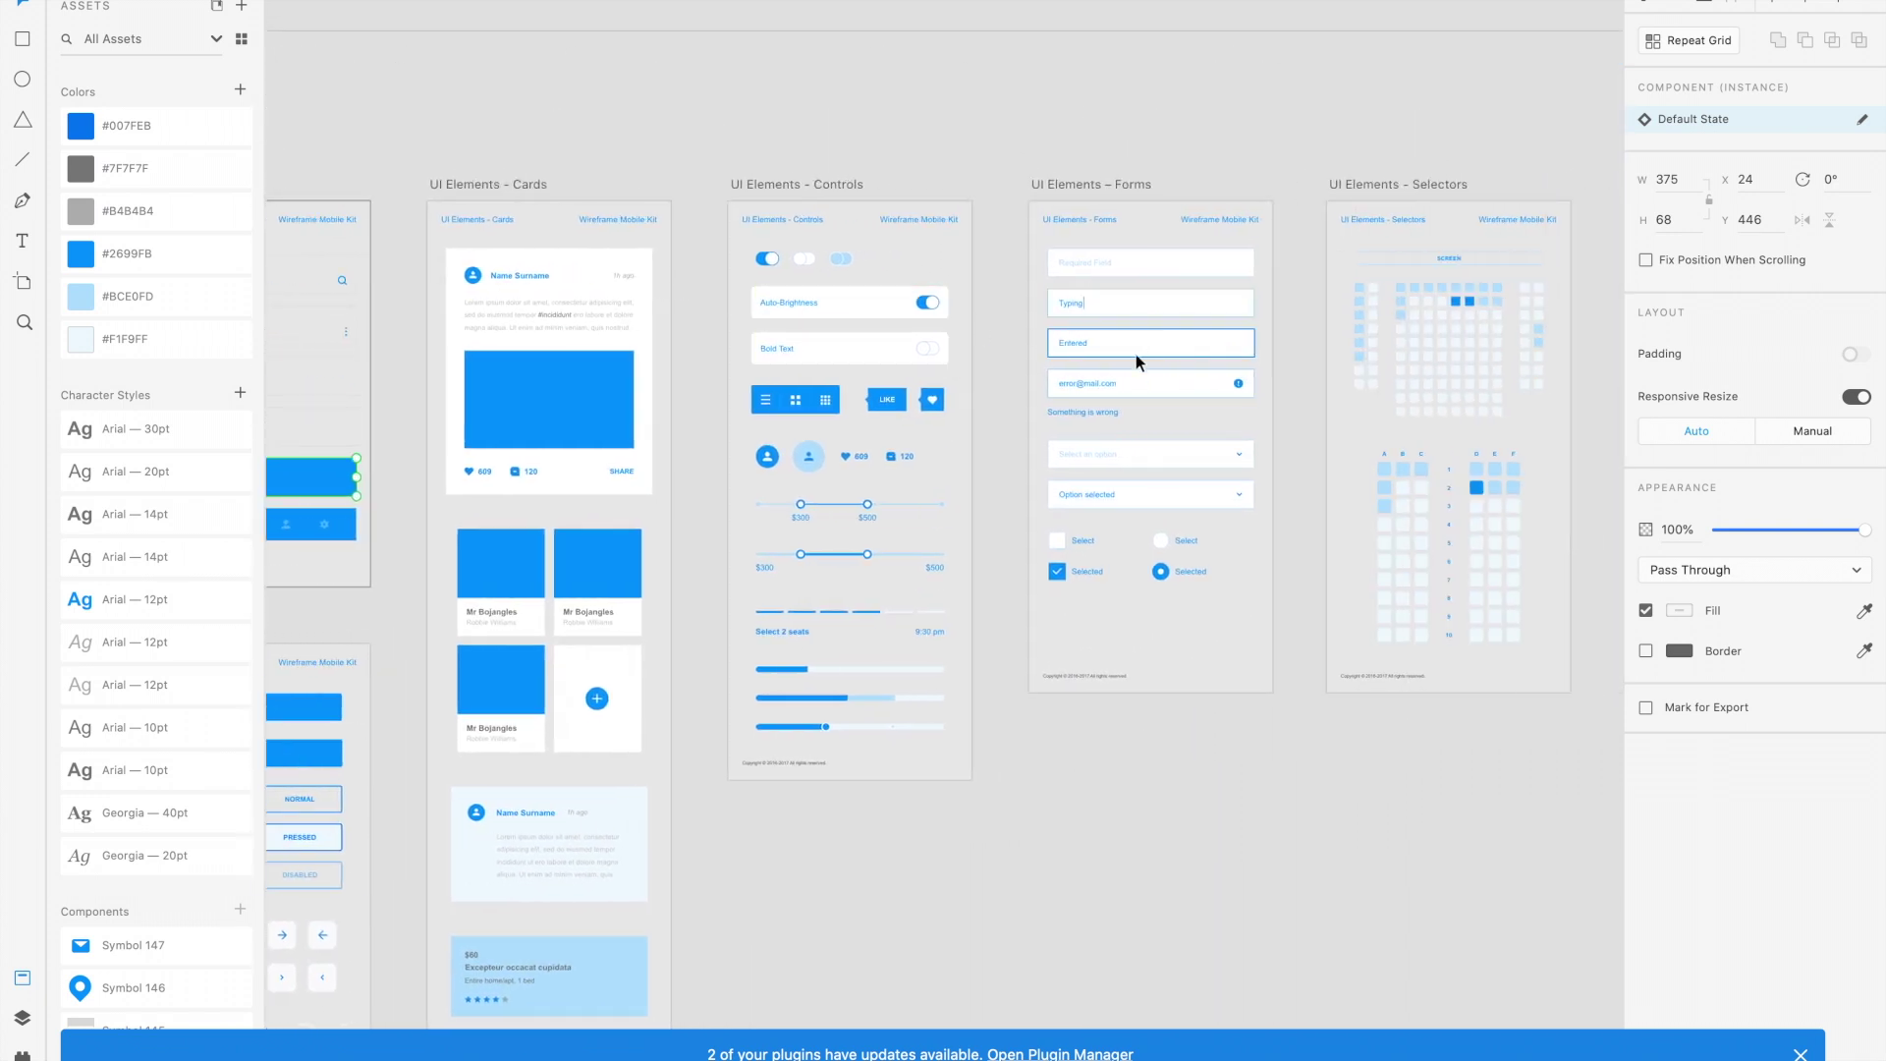
pyautogui.scroll(5, 1135, 354)
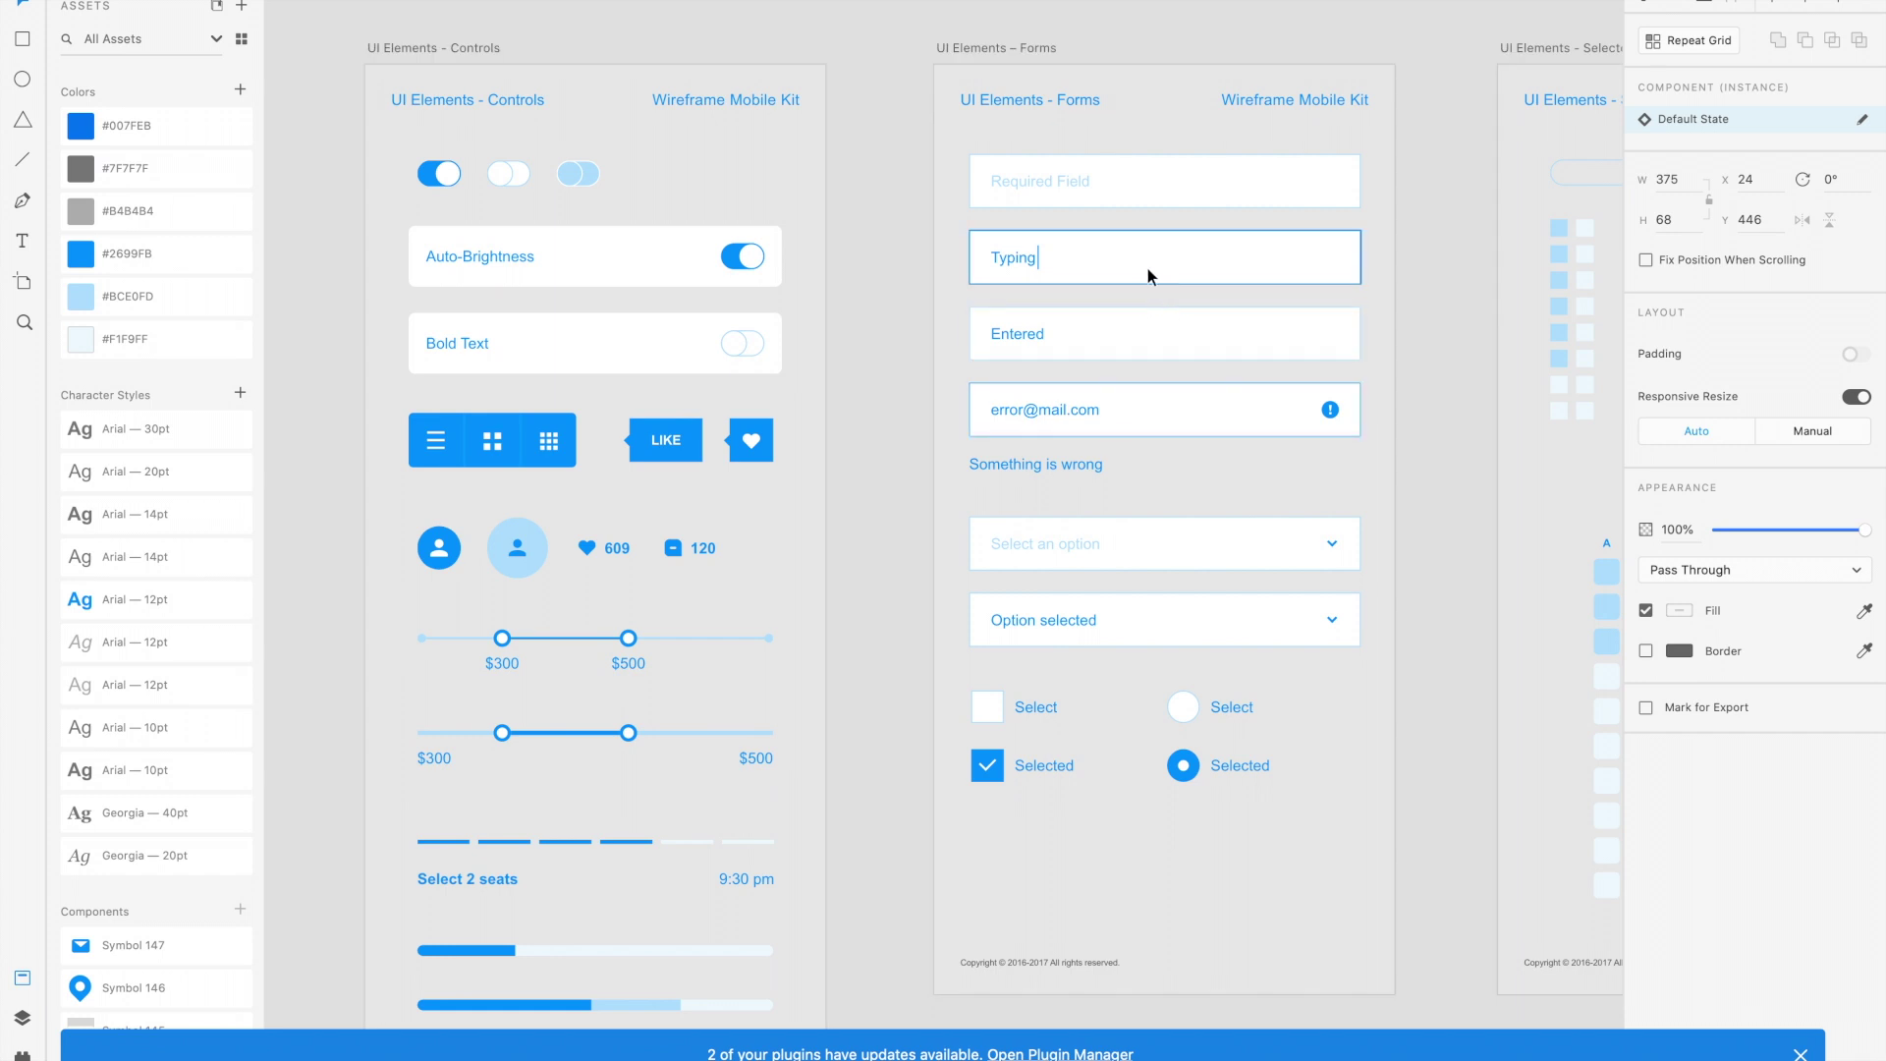
pyautogui.click(1088, 335)
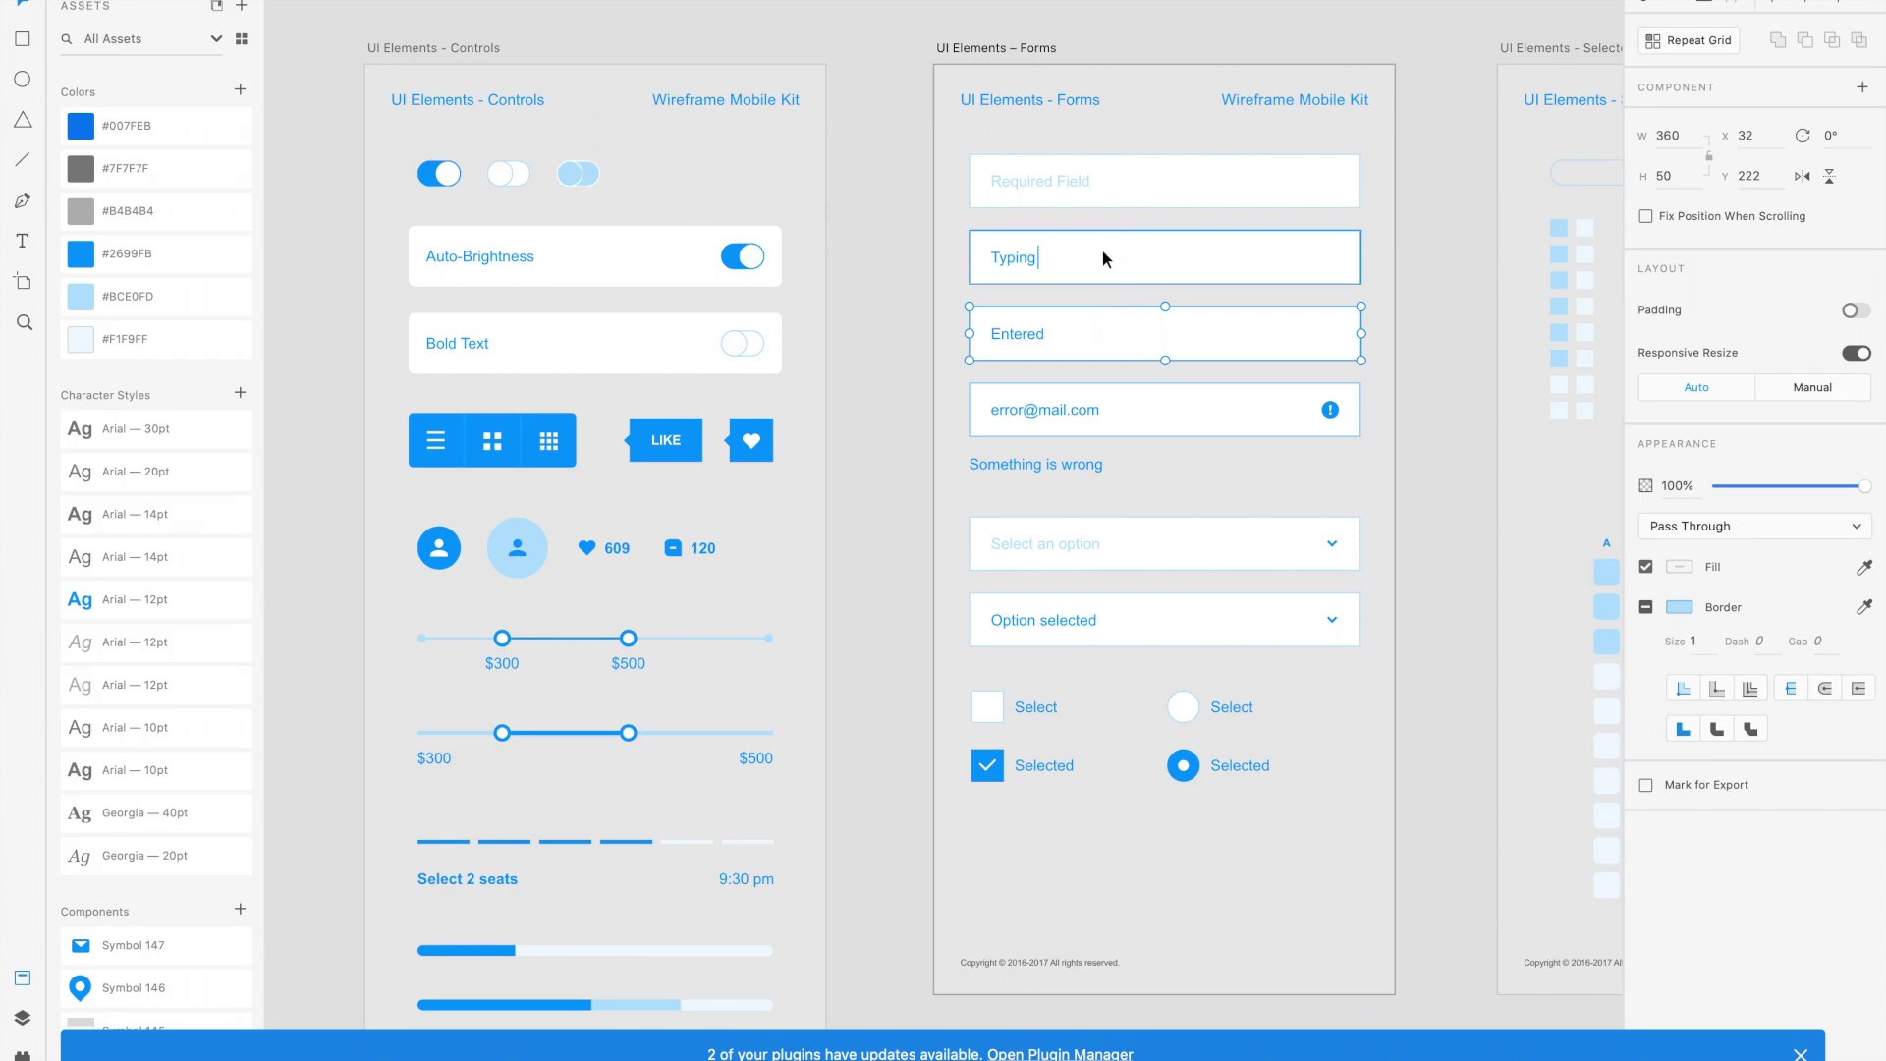
pyautogui.hotkey('ctrl', 'Up')
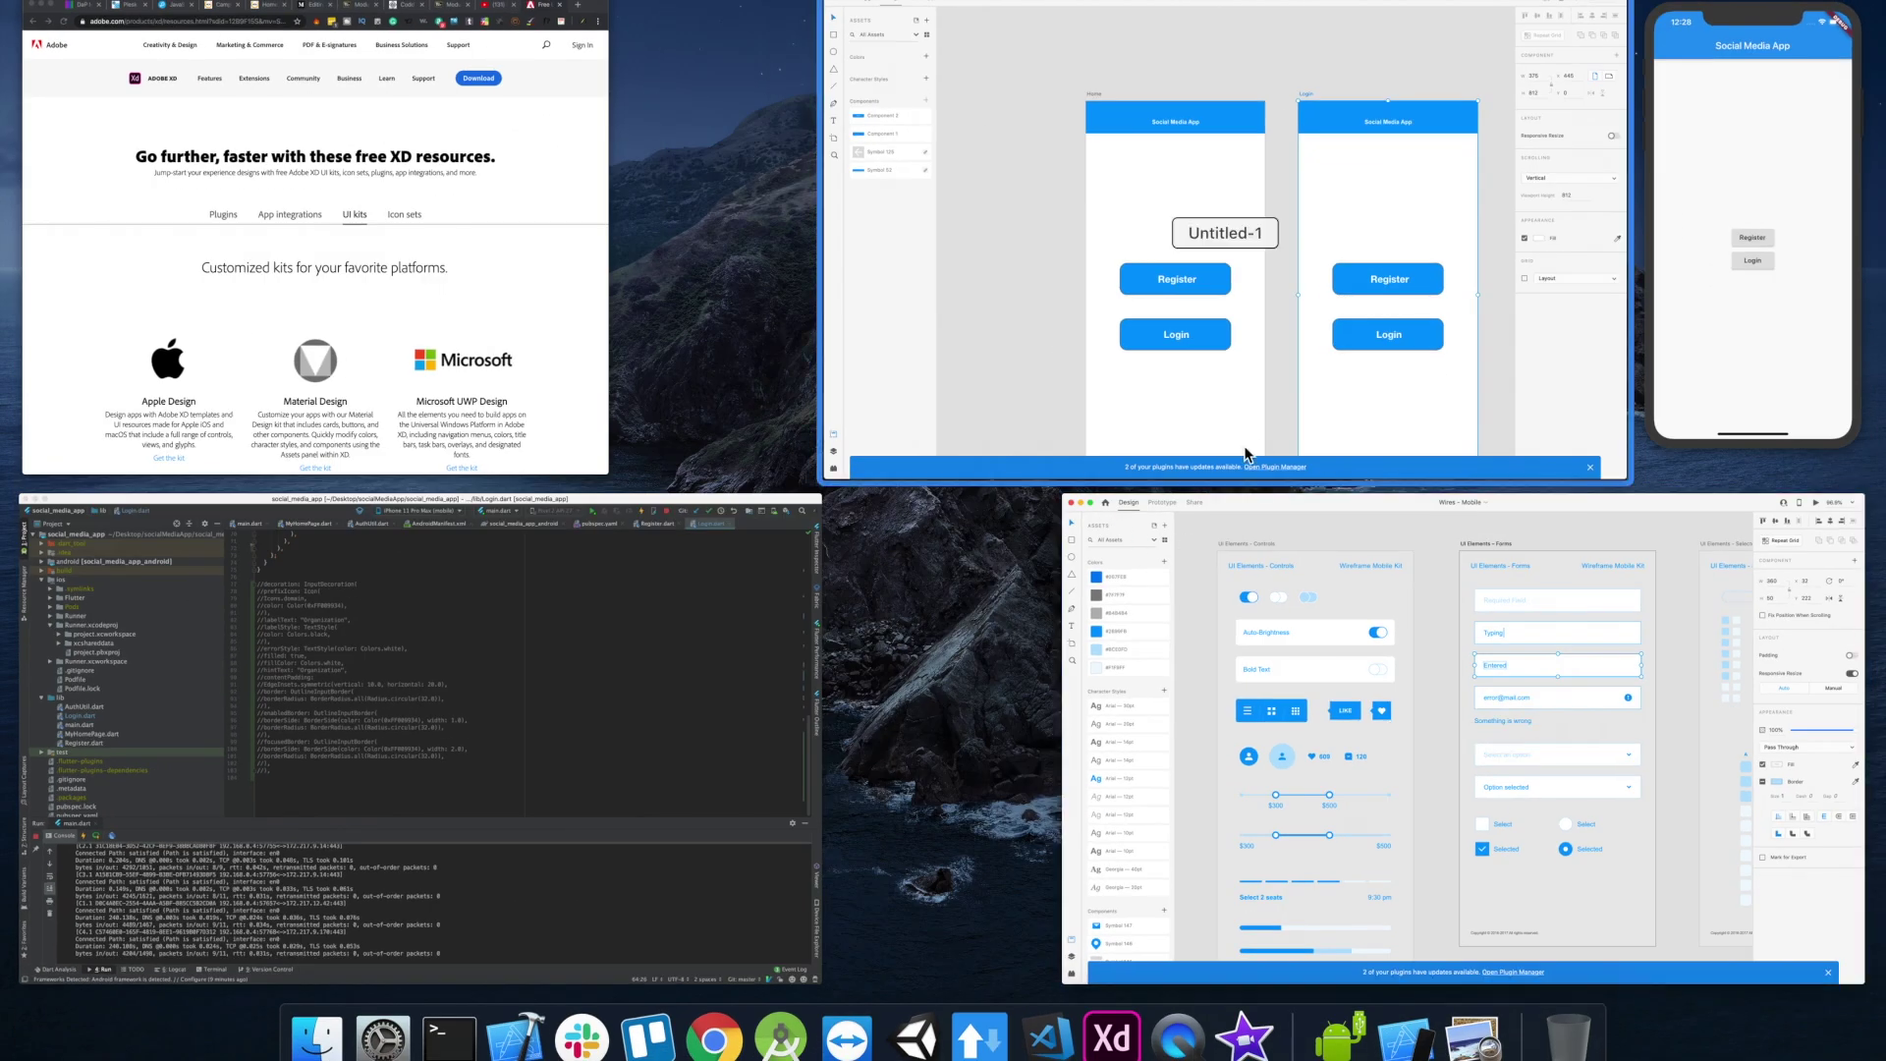
pyautogui.click(1231, 462)
# Delete Login's Register and Login buttons and paste the input field near the top.
pyautogui.click(1310, 677)
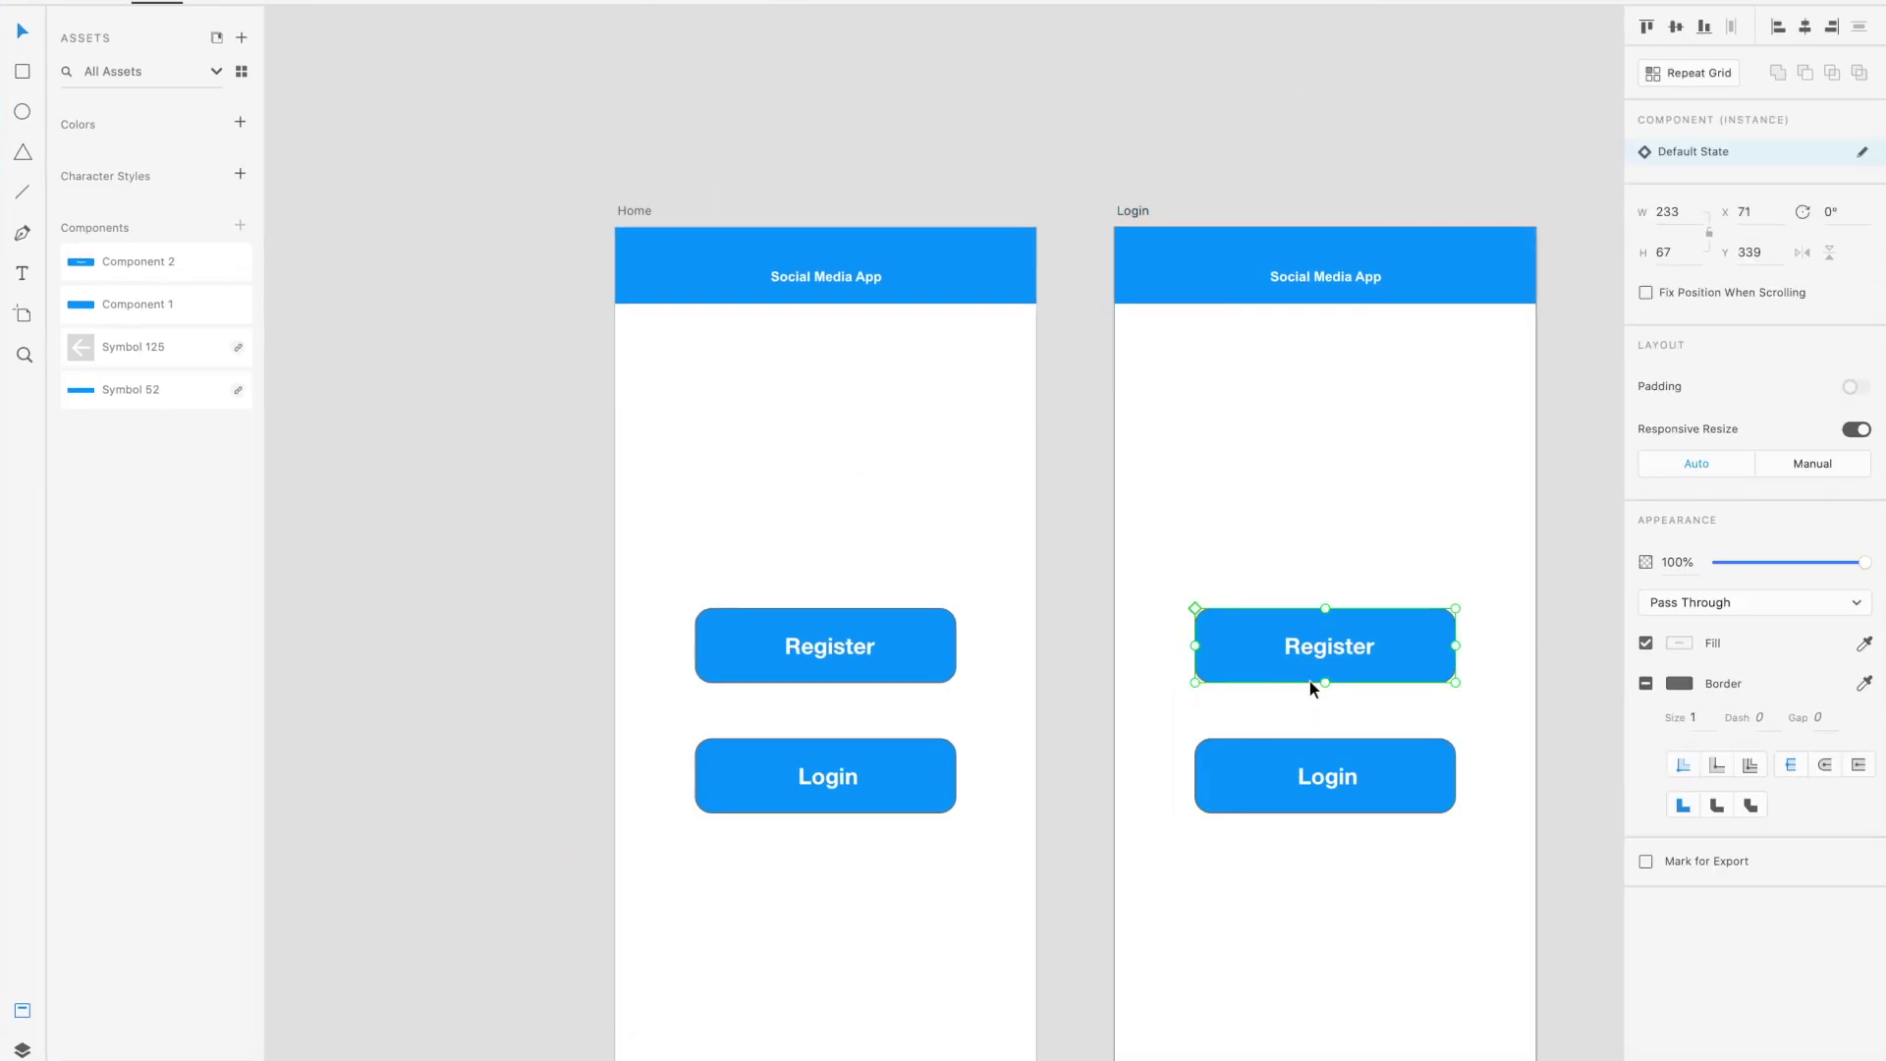
pyautogui.press('Delete')
pyautogui.click(1312, 764)
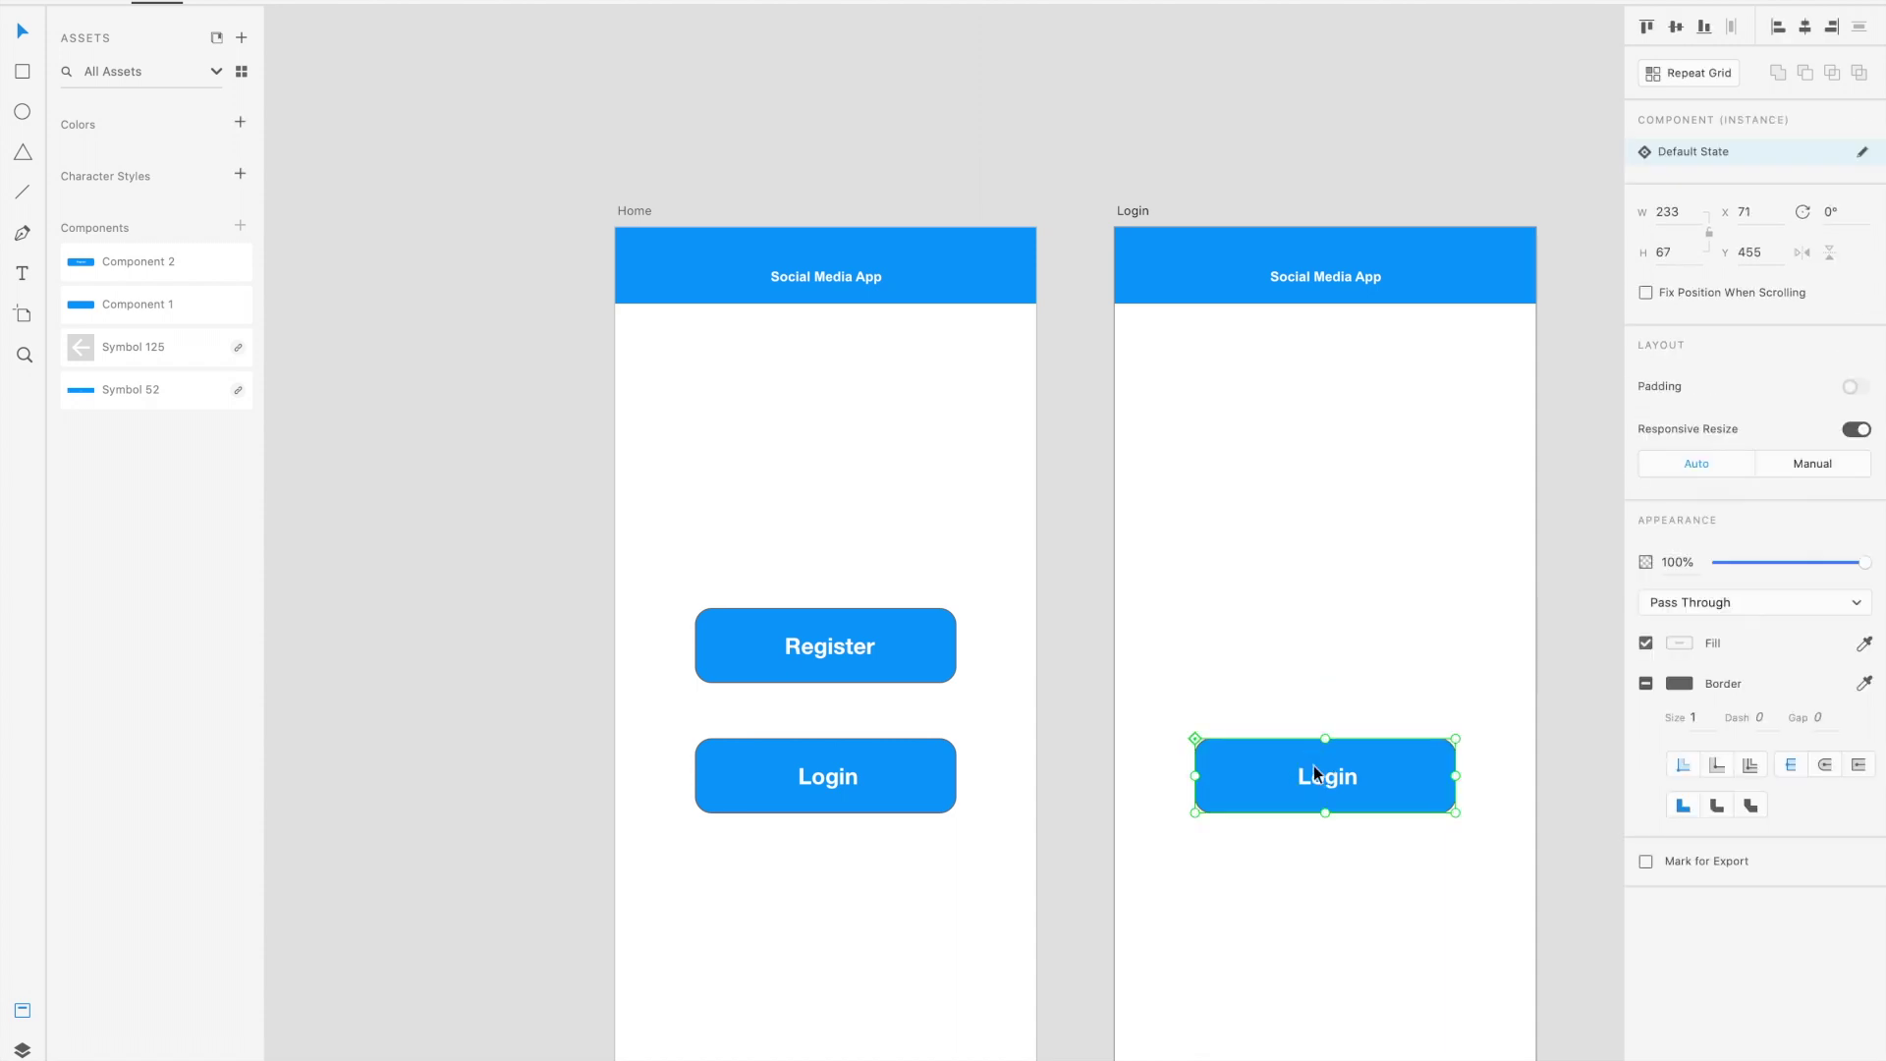
pyautogui.press('Delete')
pyautogui.hotkey('ctrl', 'v')
pyautogui.moveTo(1428, 486); pyautogui.dragTo(1404, 416)
# Clear the Entered text from the pasted input field.
pyautogui.doubleClick(1179, 427)
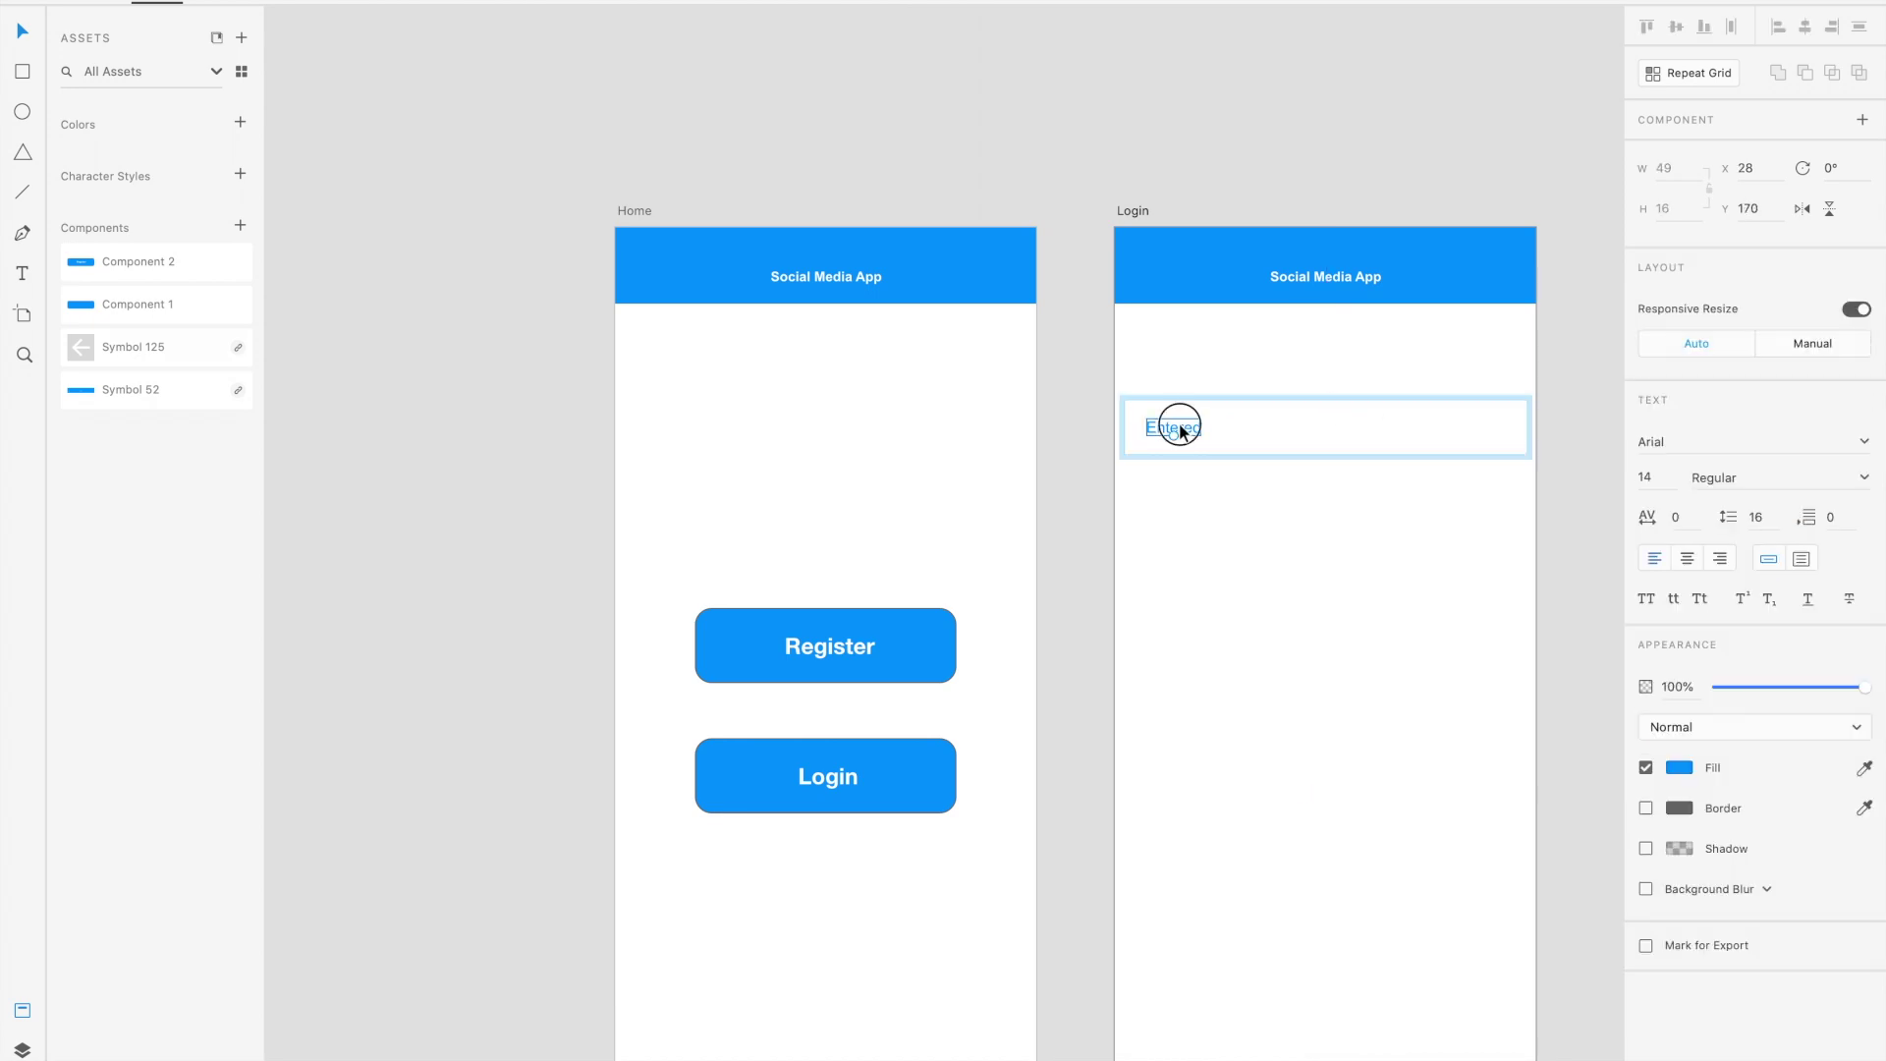
pyautogui.doubleClick(1179, 427)
pyautogui.write('Lo')
pyautogui.press('BackSpace')
pyautogui.press('BackSpace')
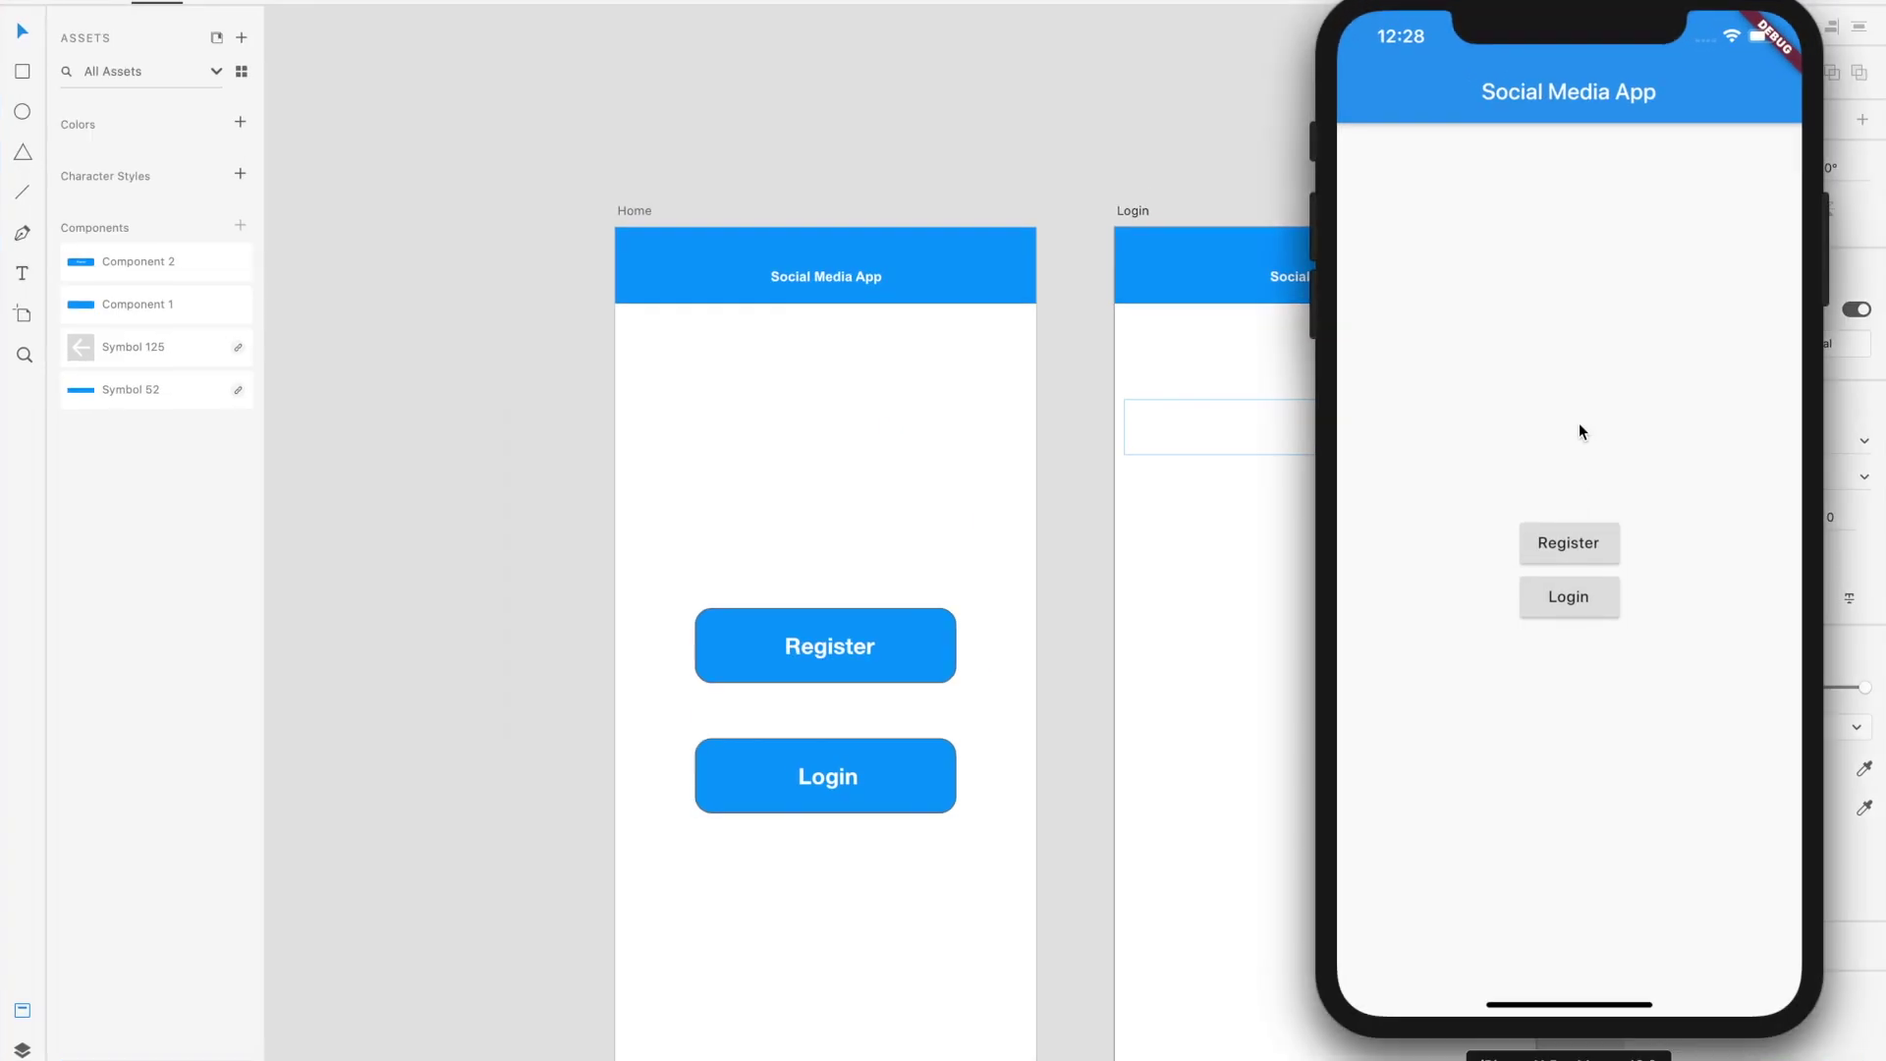
# Open the simulator app's Register page, go back, open Login, then select XD's input box.
pyautogui.click(1545, 546)
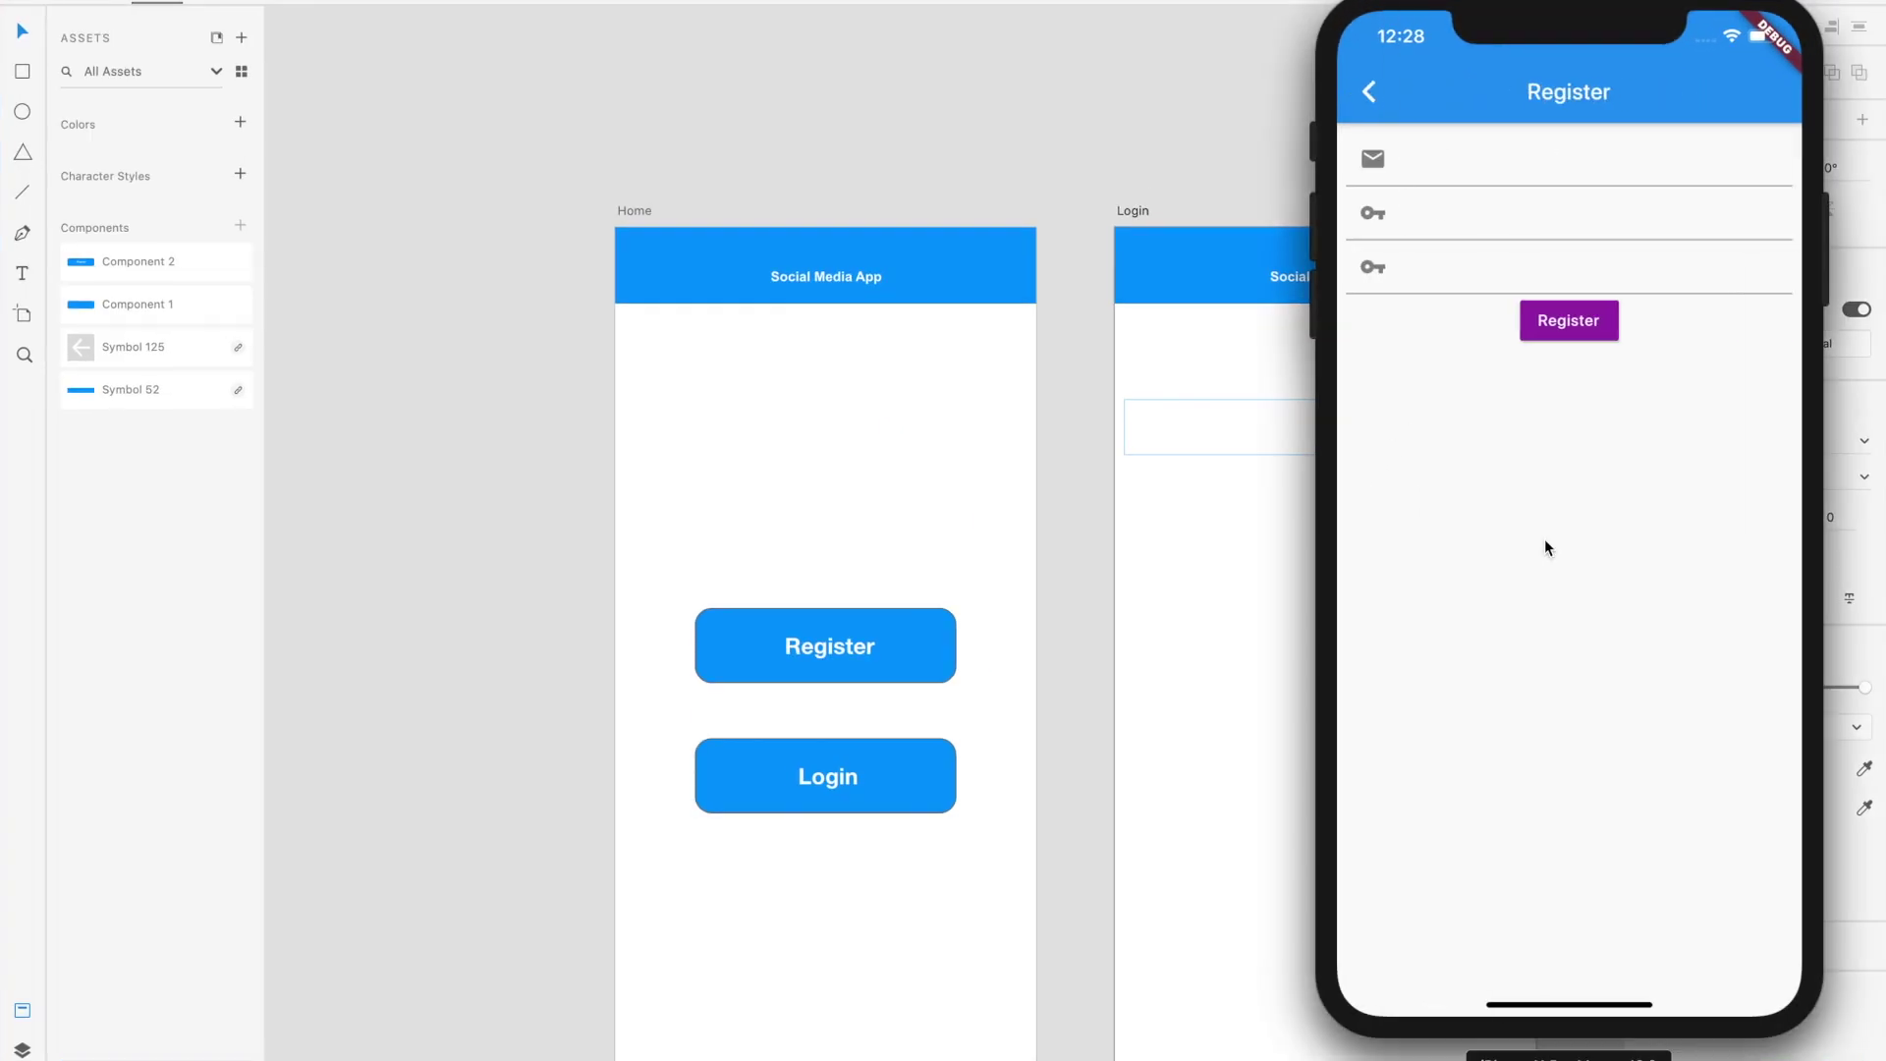
pyautogui.click(1373, 94)
pyautogui.click(1546, 615)
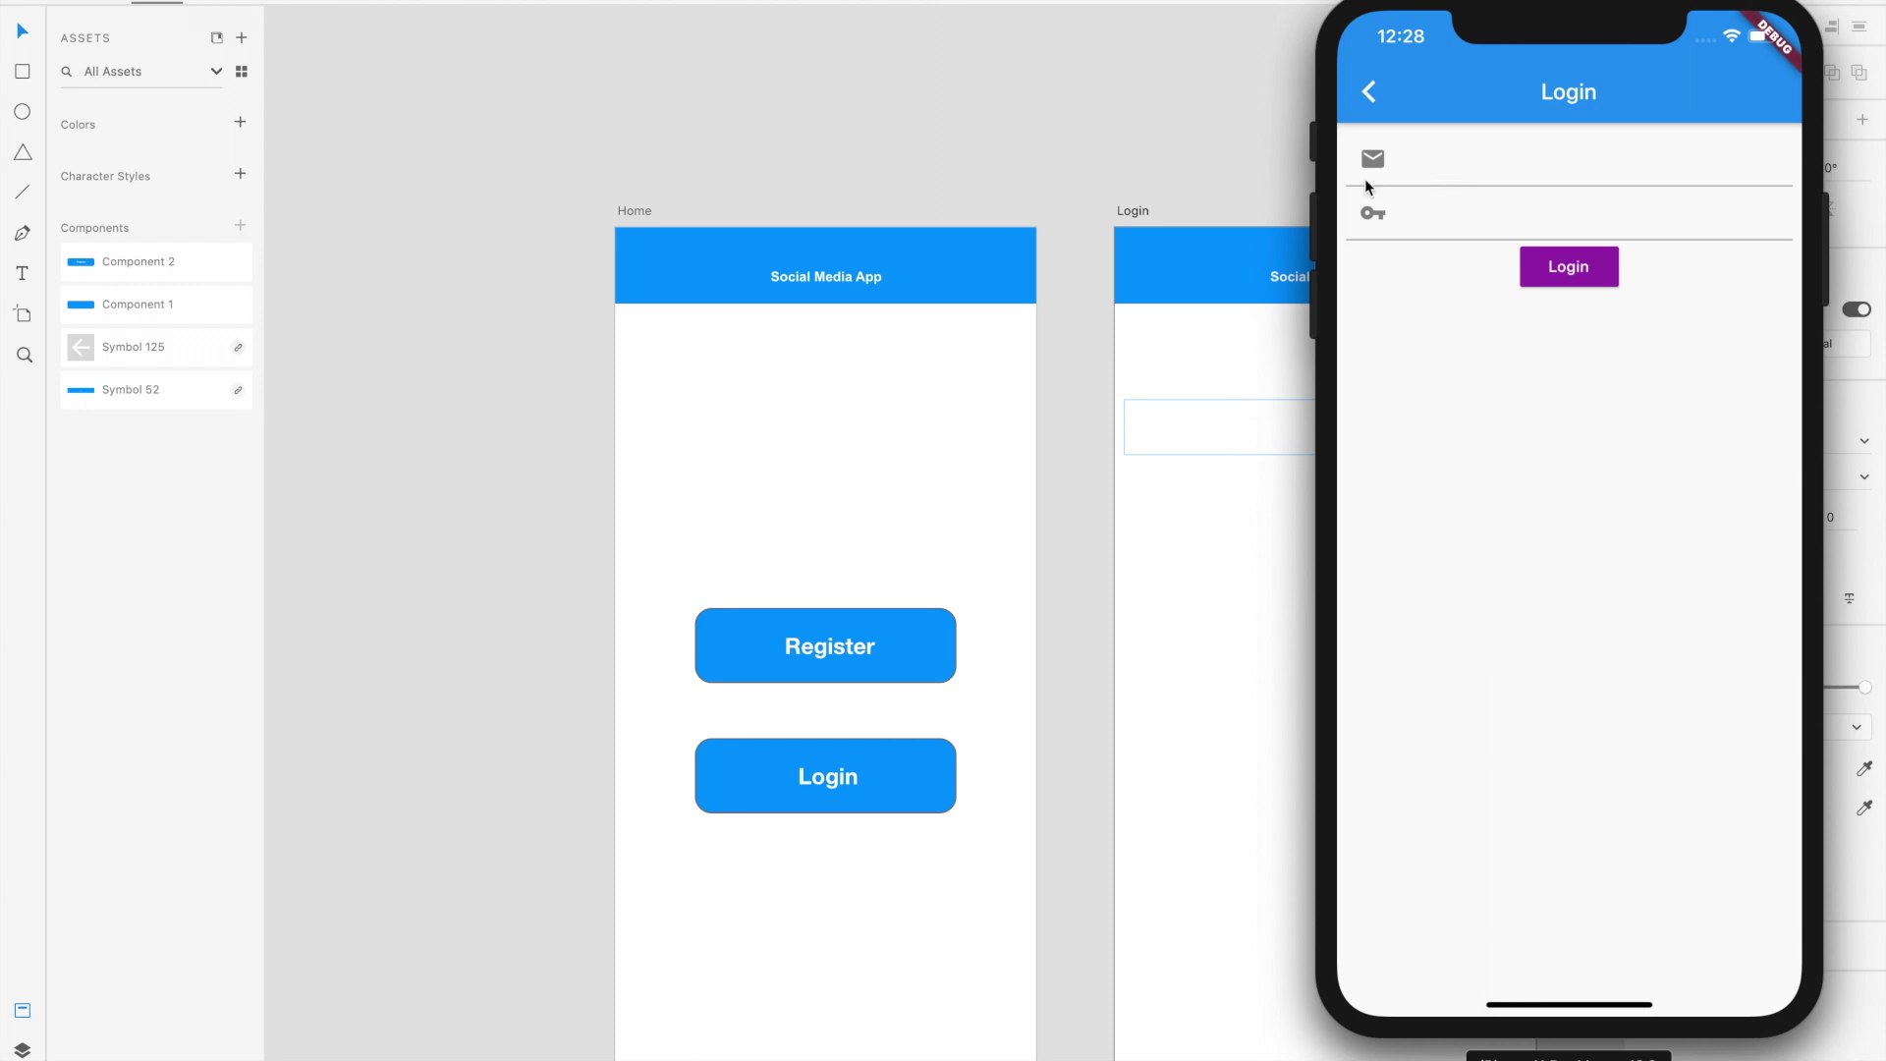
pyautogui.click(1188, 442)
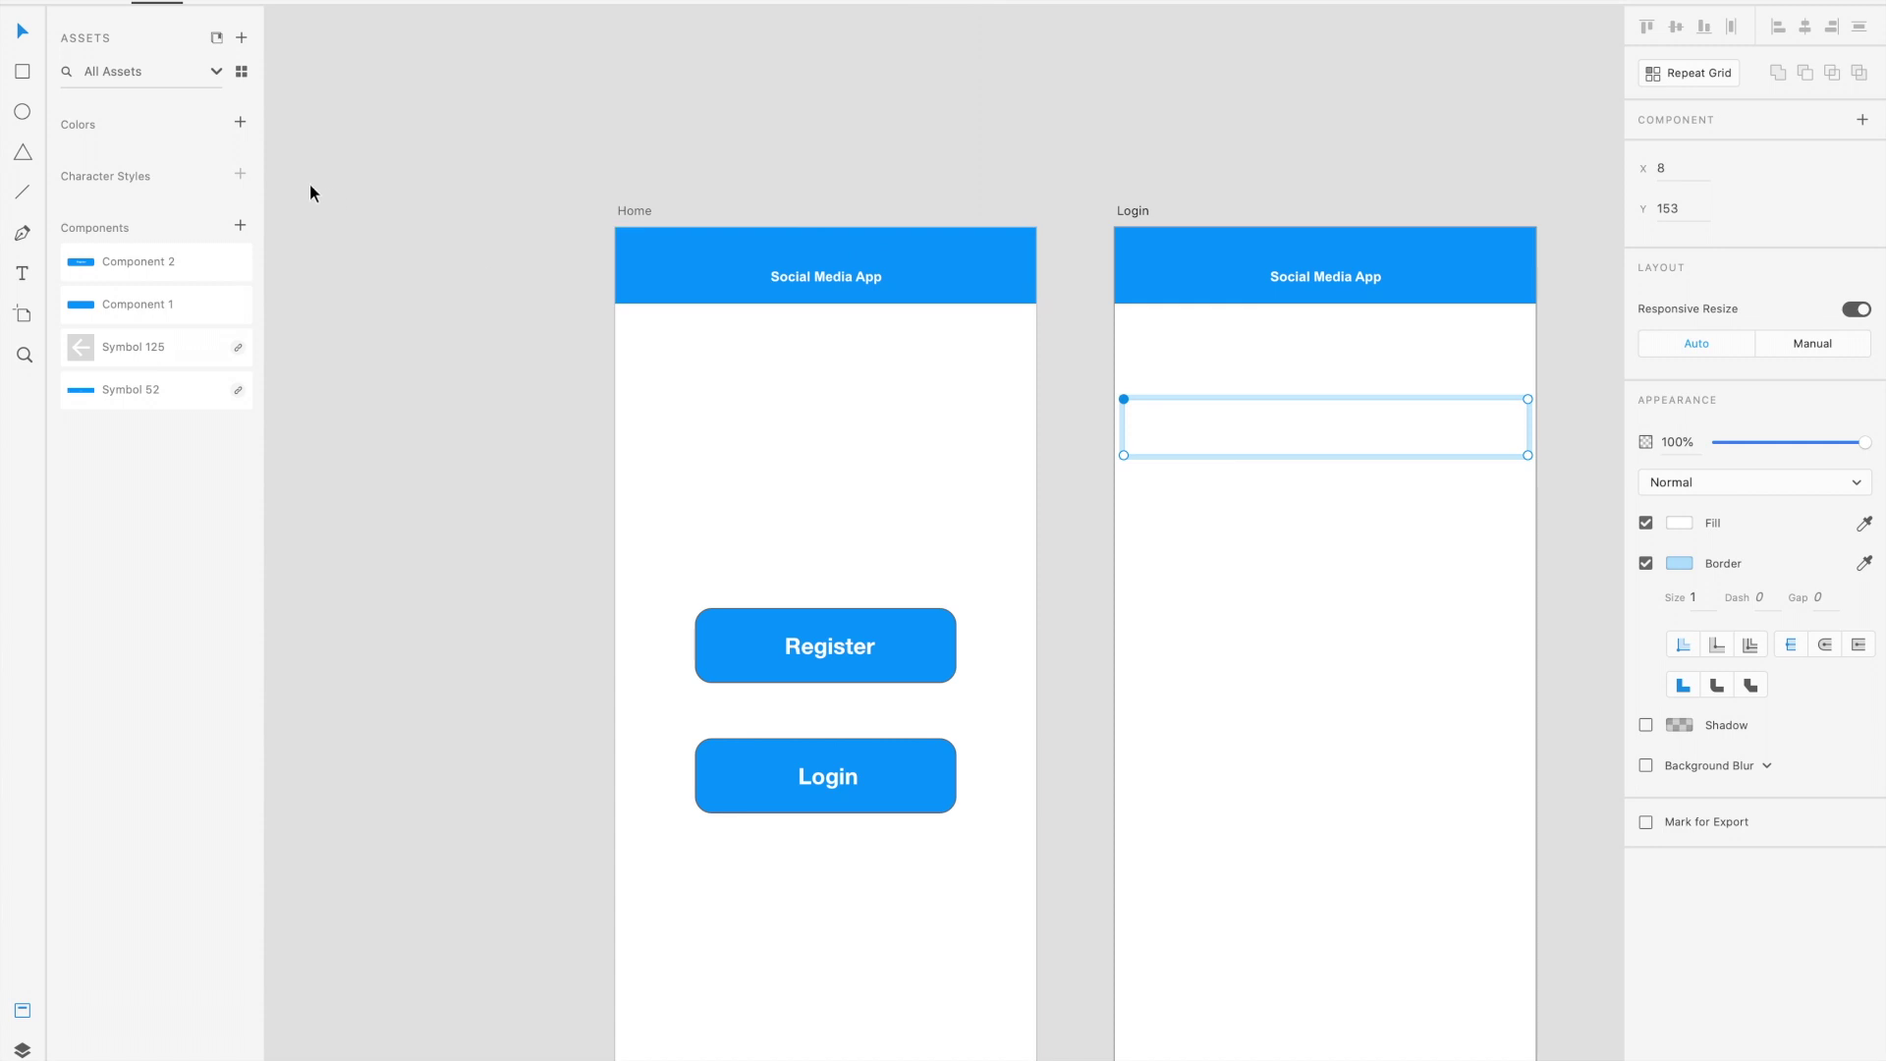
# Add an 'Email' text label inside the Login input field.
pyautogui.press('Escape')
pyautogui.doubleClick(1300, 432)
pyautogui.click(21, 272)
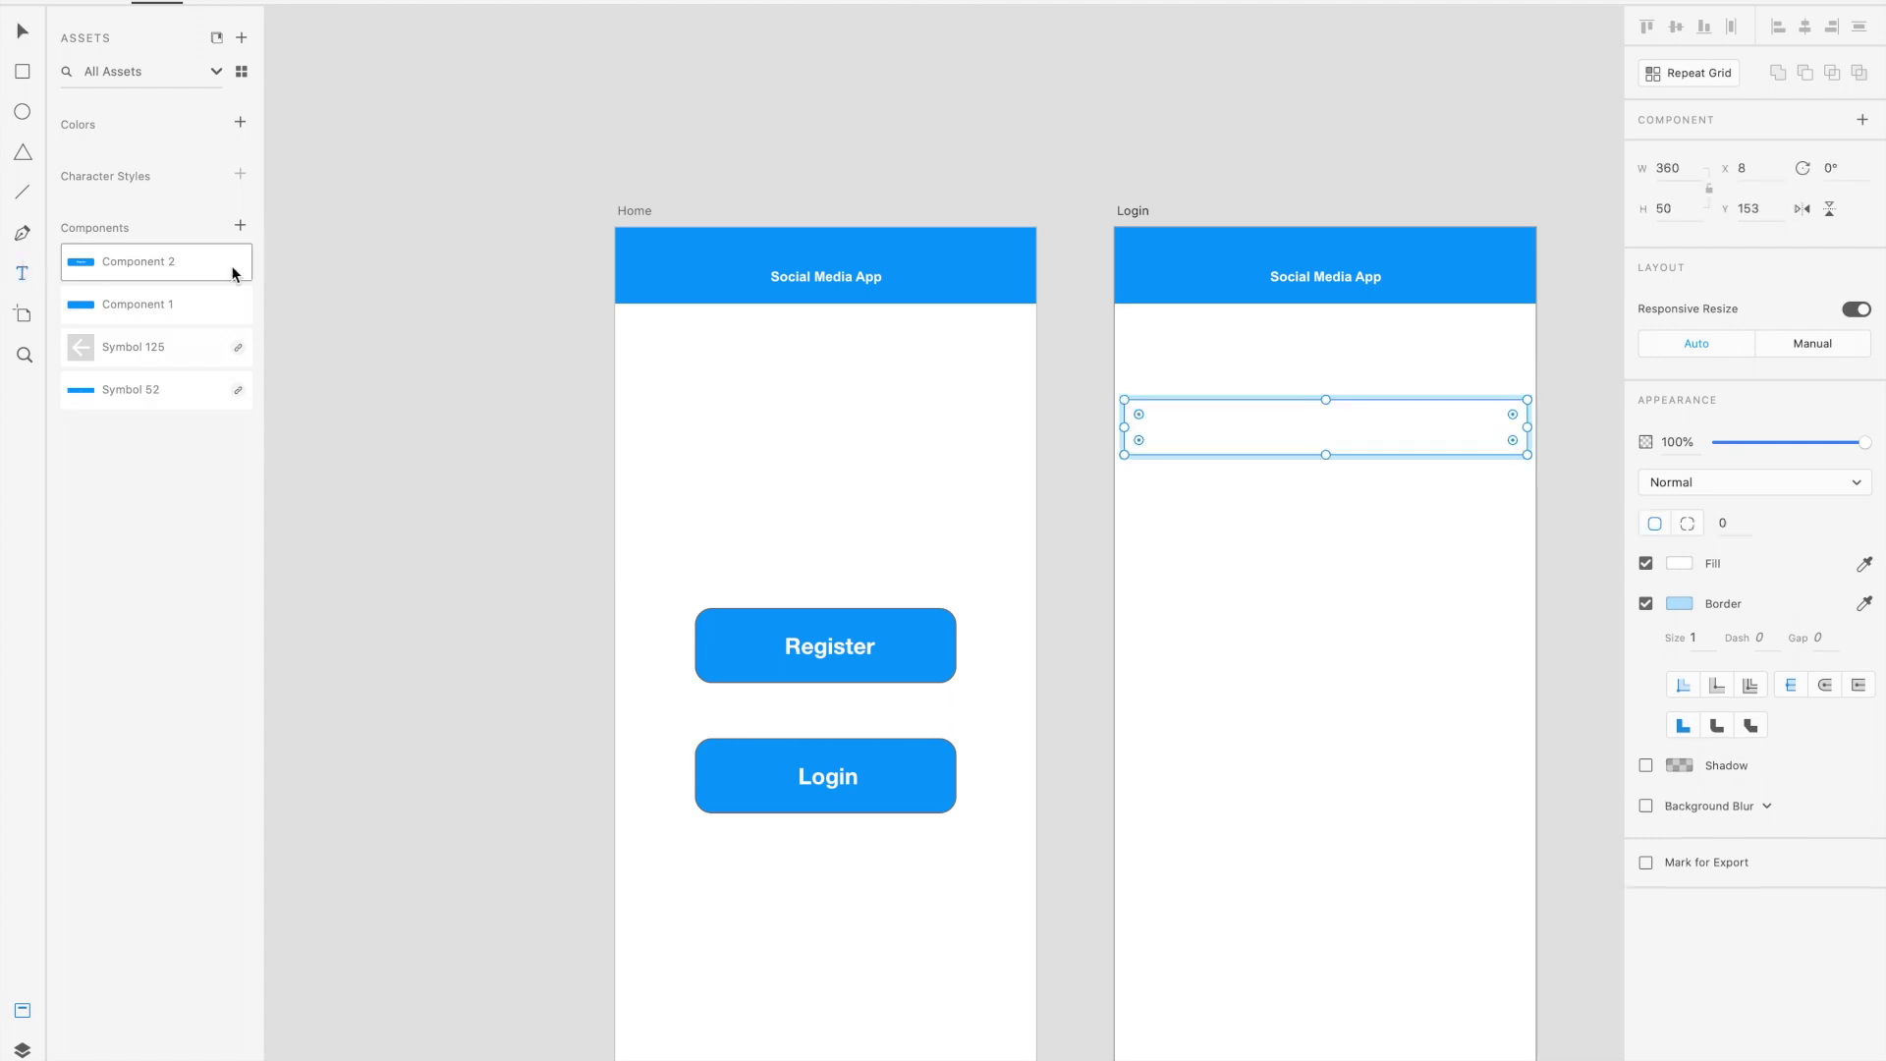
pyautogui.moveTo(1225, 426); pyautogui.dragTo(1353, 423)
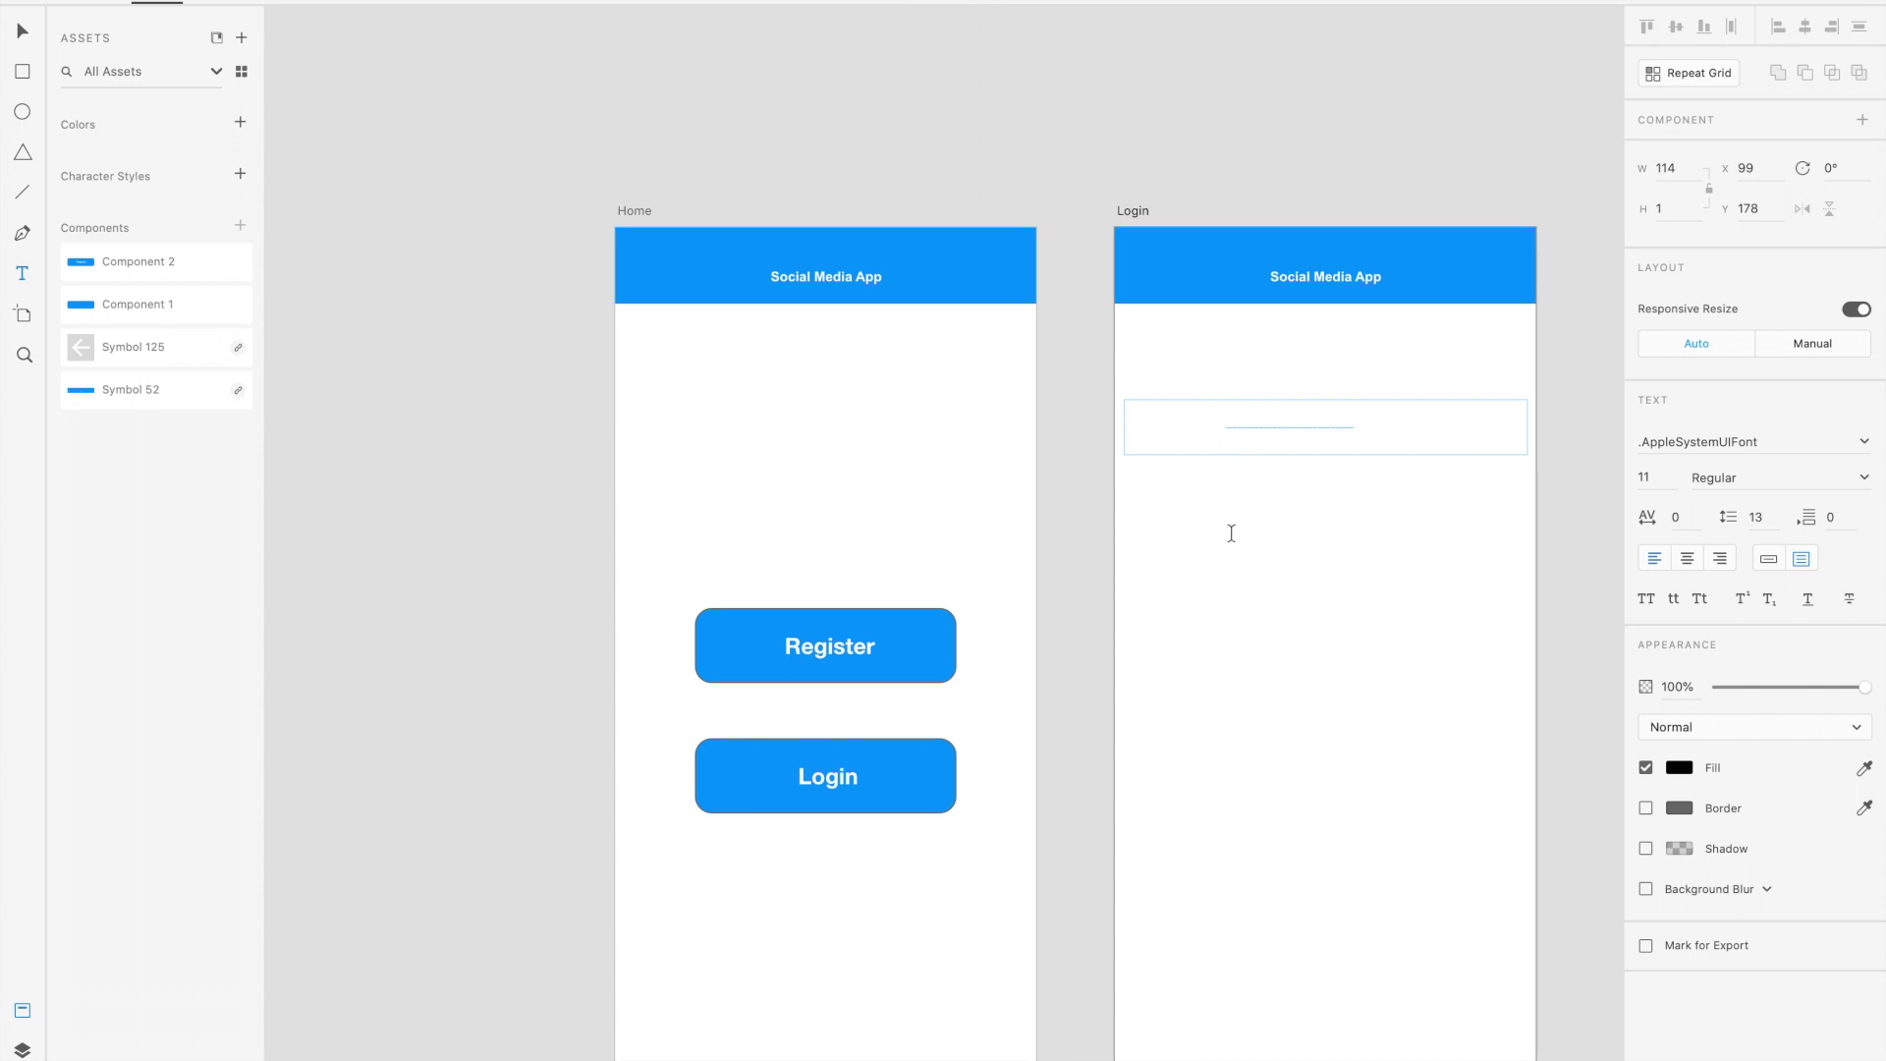
pyautogui.click(1198, 423)
pyautogui.write('Email')
pyautogui.click(21, 30)
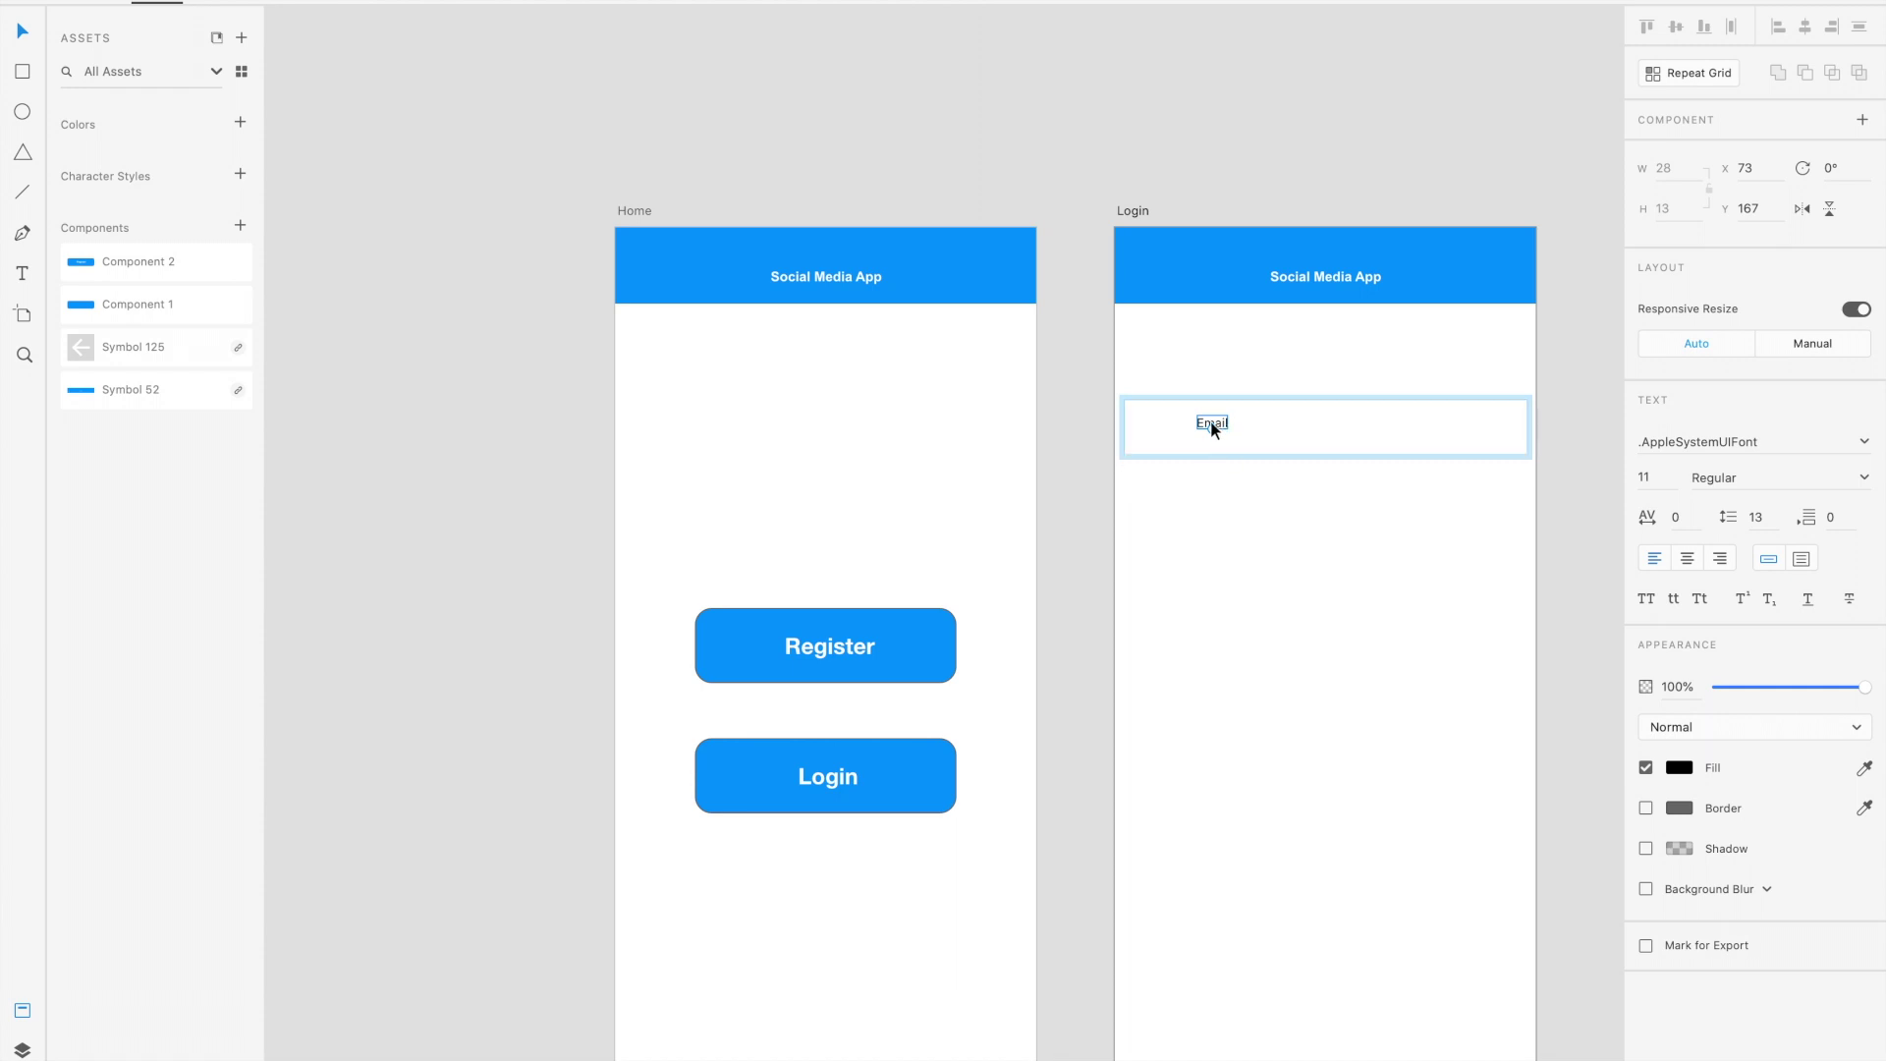
# Centre the Email label inside the input field.
pyautogui.moveTo(1218, 422); pyautogui.dragTo(1179, 407)
pyautogui.click(1299, 334)
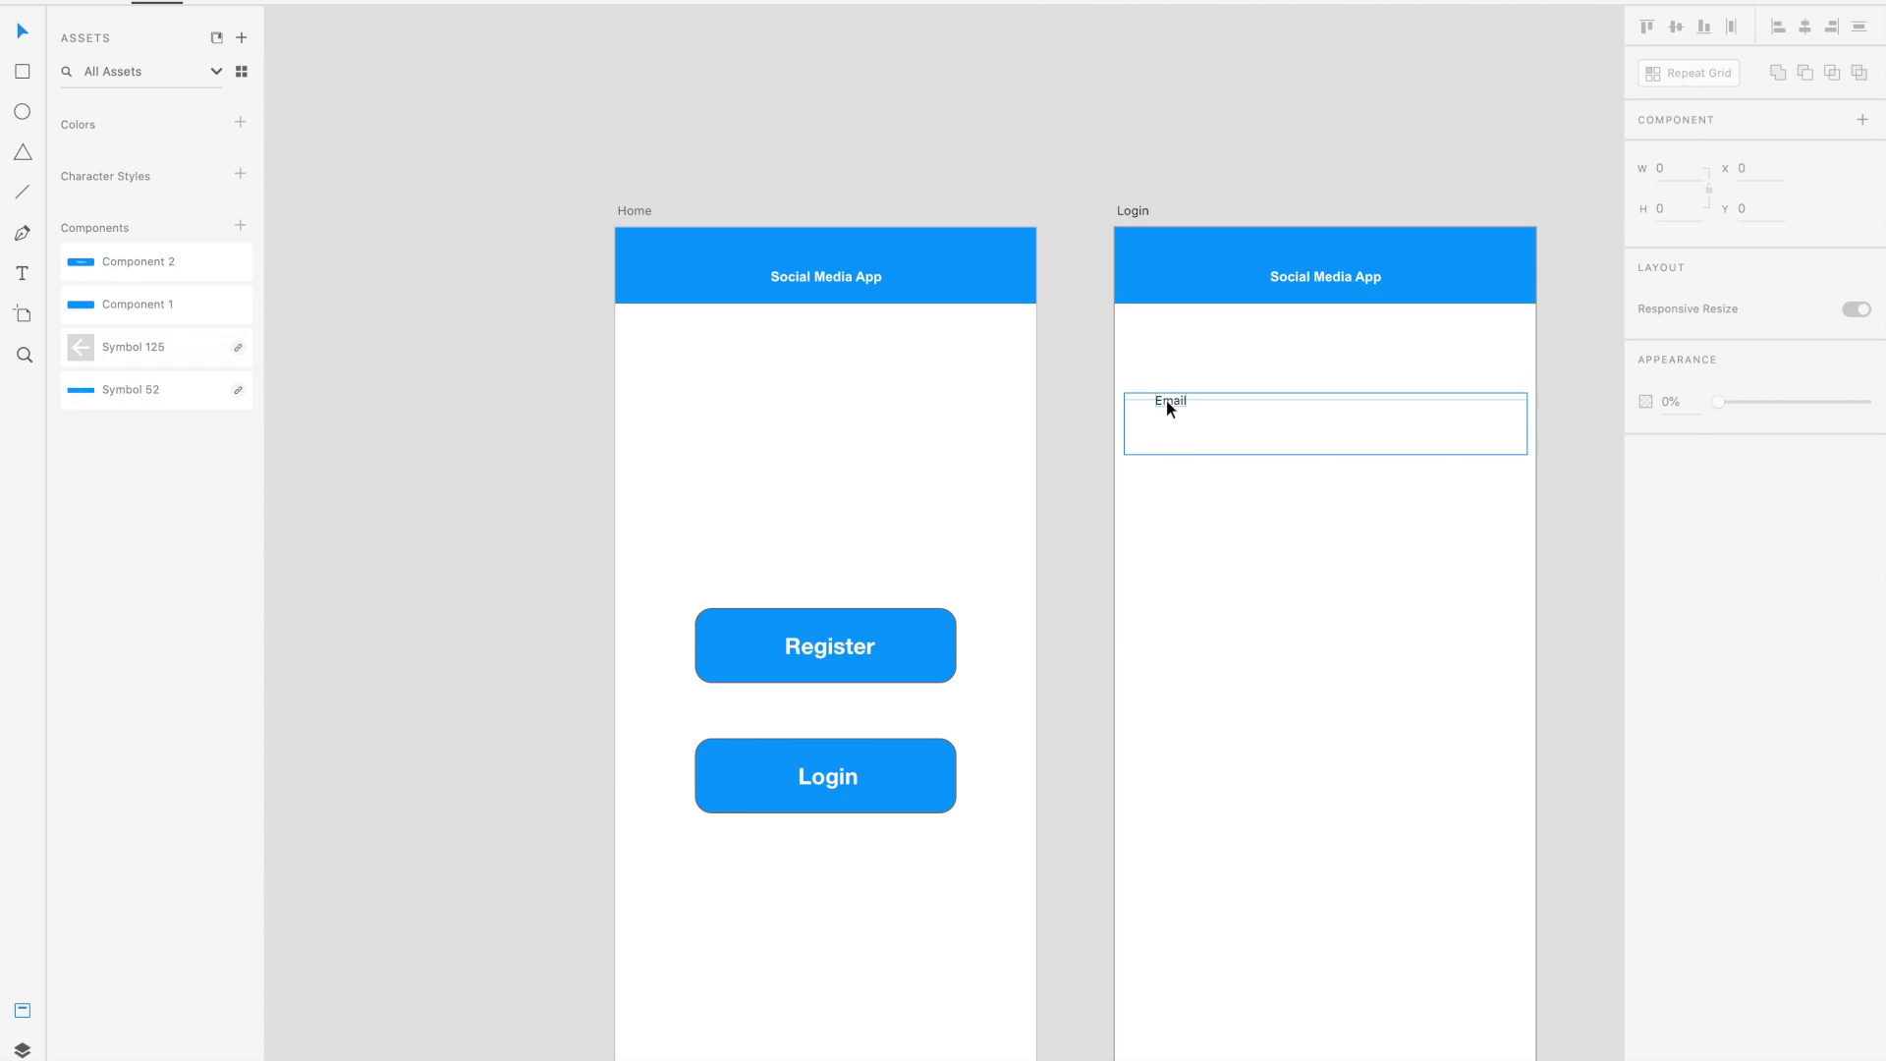
pyautogui.moveTo(1170, 400)
pyautogui.mouseDown()
pyautogui.moveTo(1196, 424)
pyautogui.moveTo(1157, 385)
pyautogui.mouseUp()
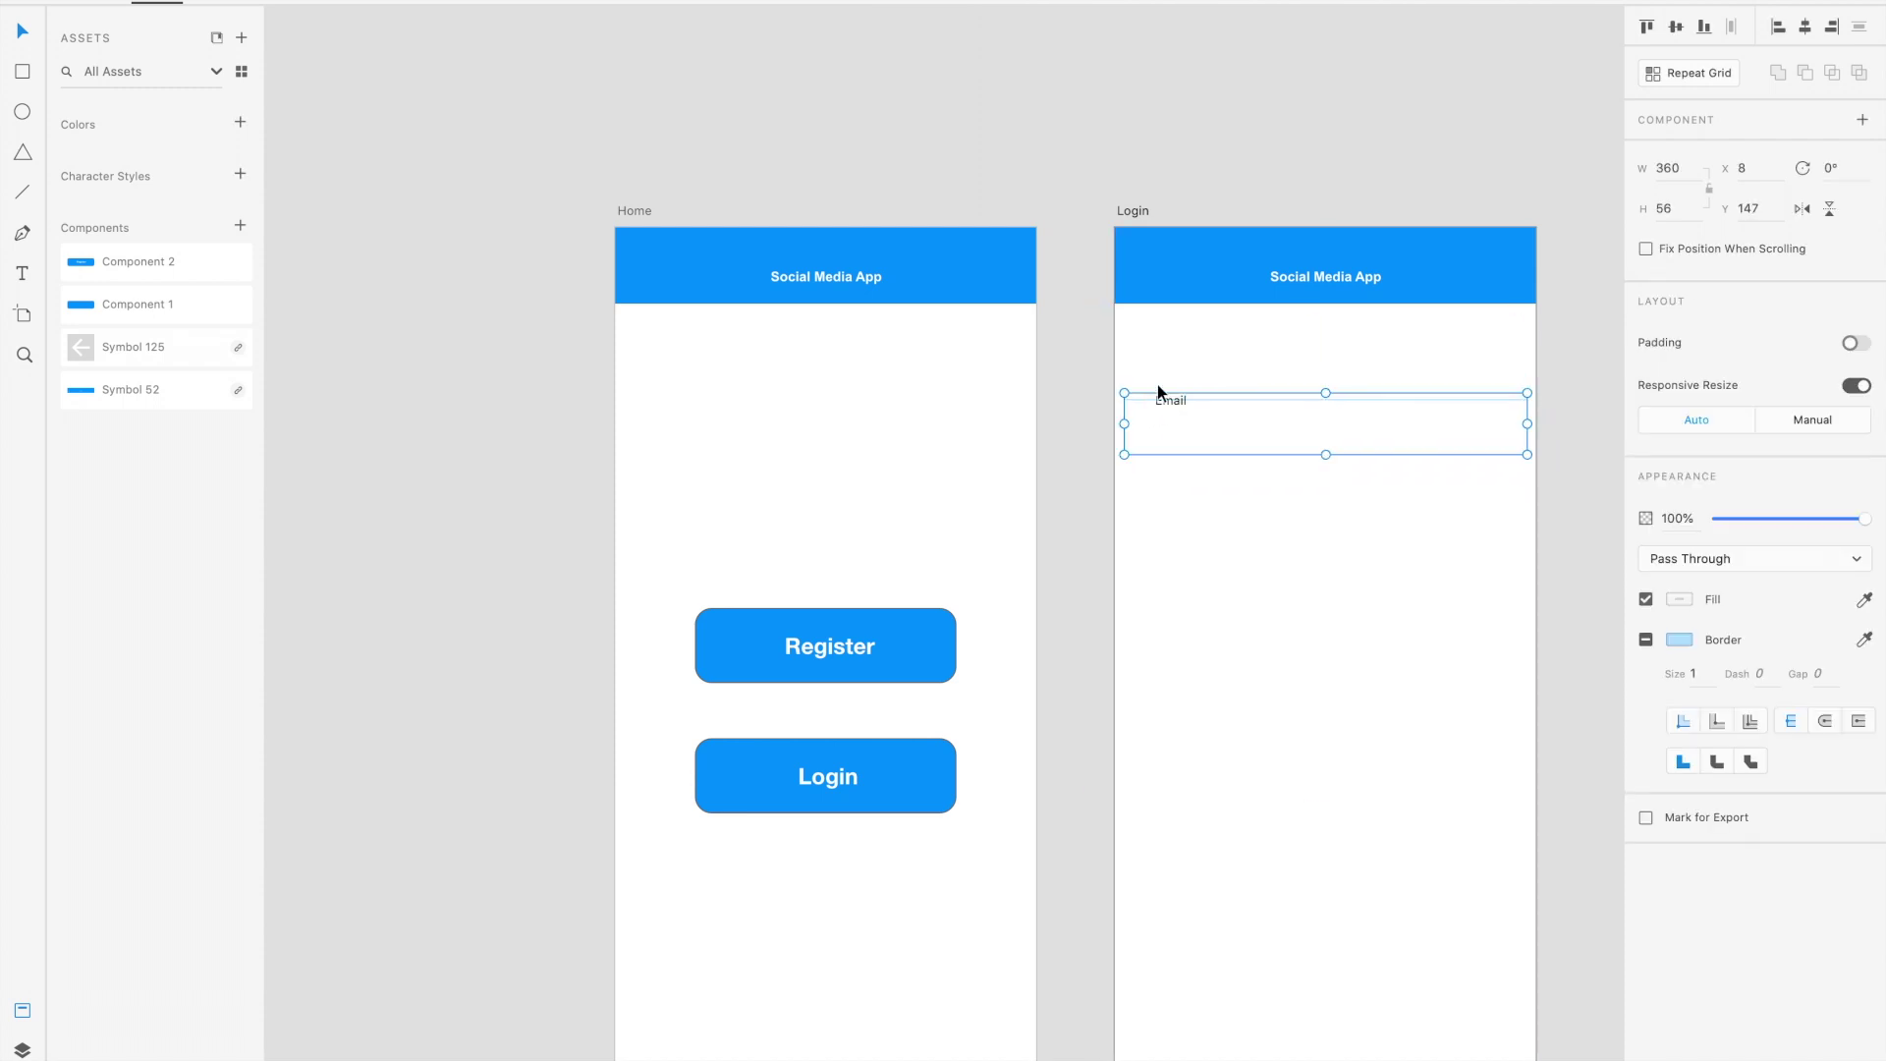
pyautogui.doubleClick(1197, 420)
pyautogui.moveTo(1216, 422); pyautogui.dragTo(1331, 433)
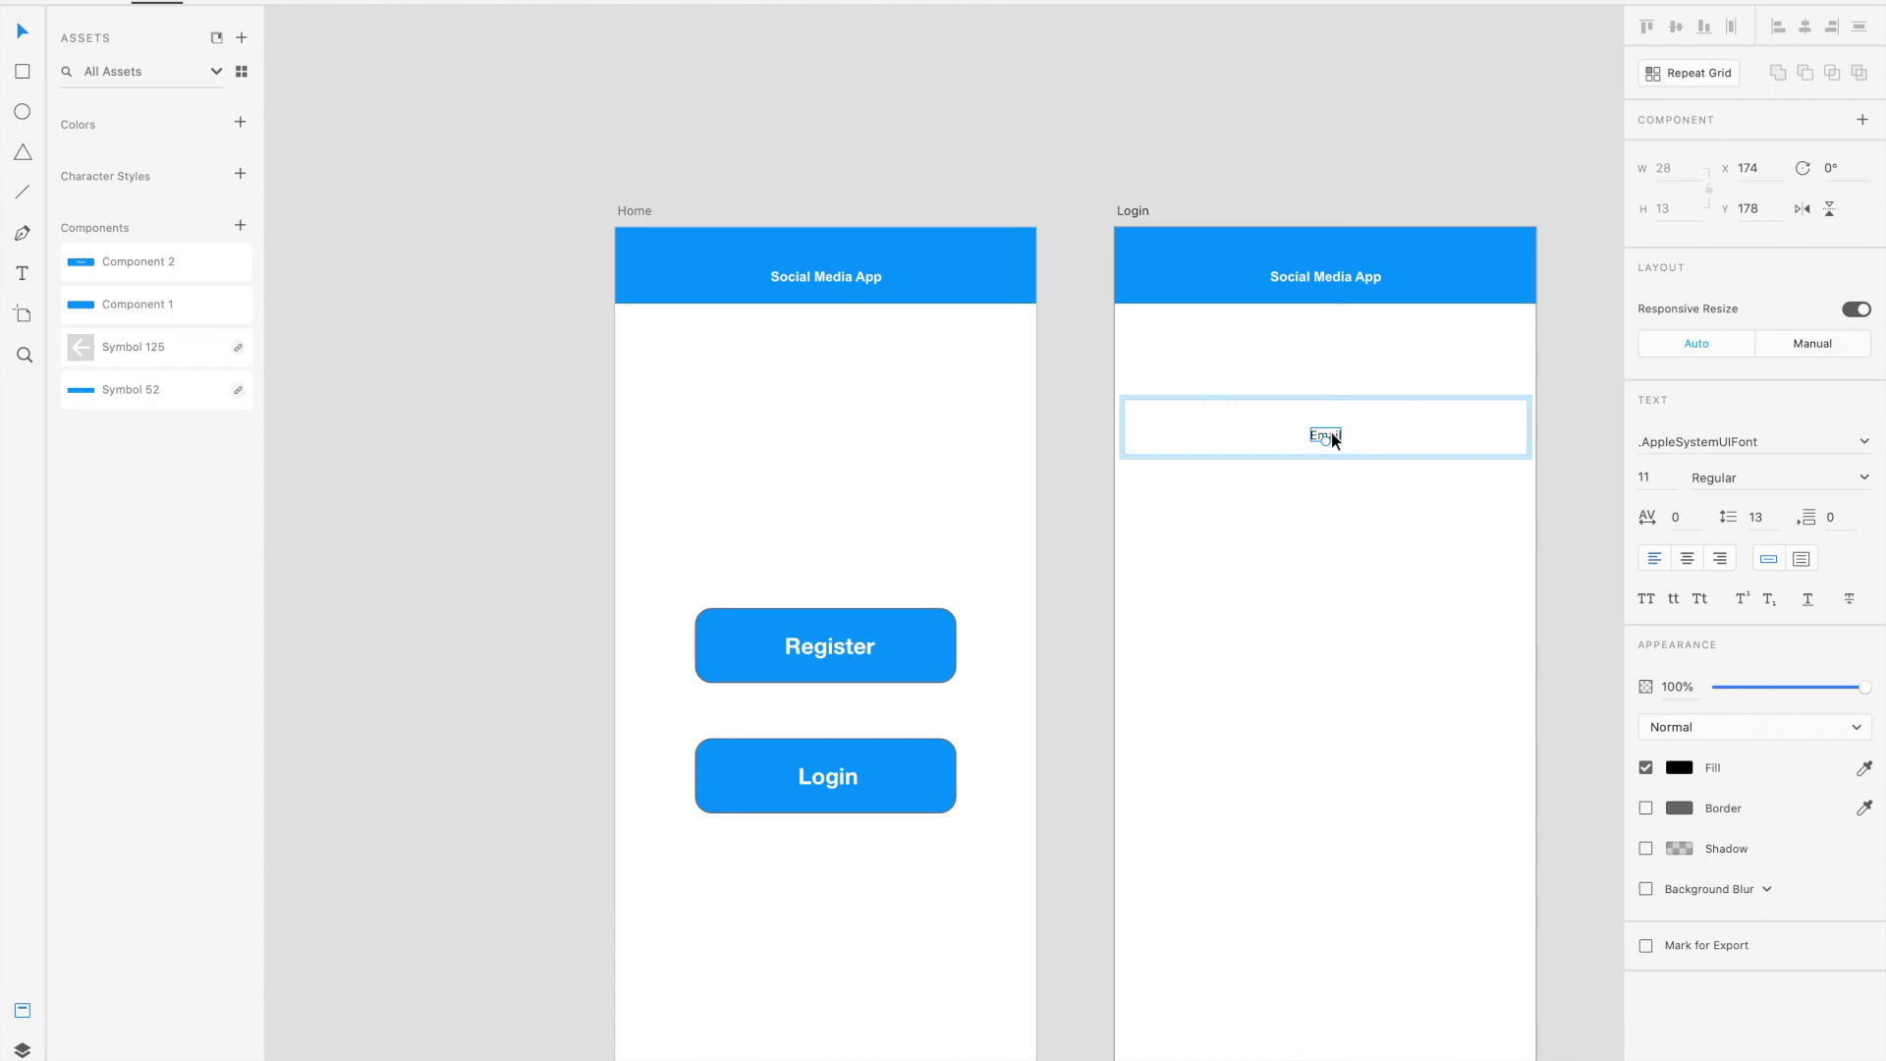
# Set the Email label's font size to 15.
pyautogui.doubleClick(1331, 432)
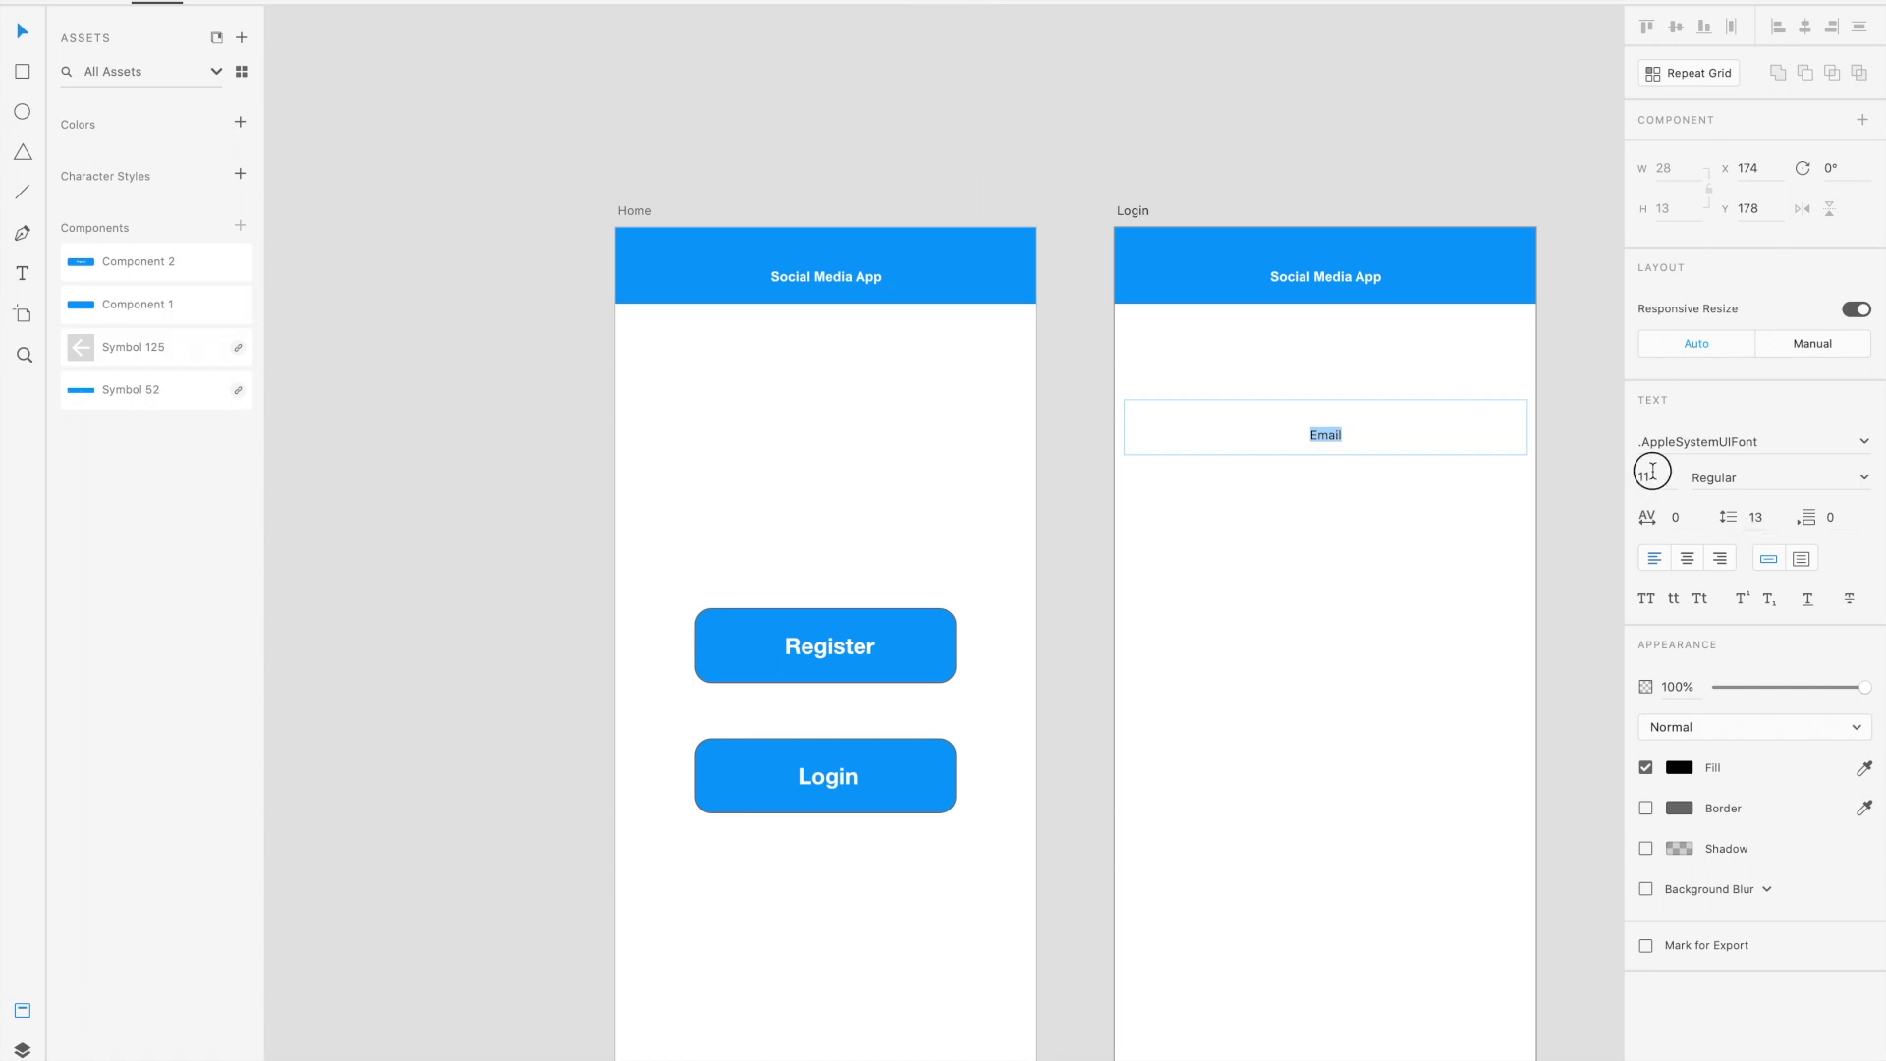
pyautogui.click(1656, 474)
pyautogui.write('15')
pyautogui.press('Return')
pyautogui.press('Escape')
pyautogui.moveTo(1136, 361); pyautogui.dragTo(1473, 484)
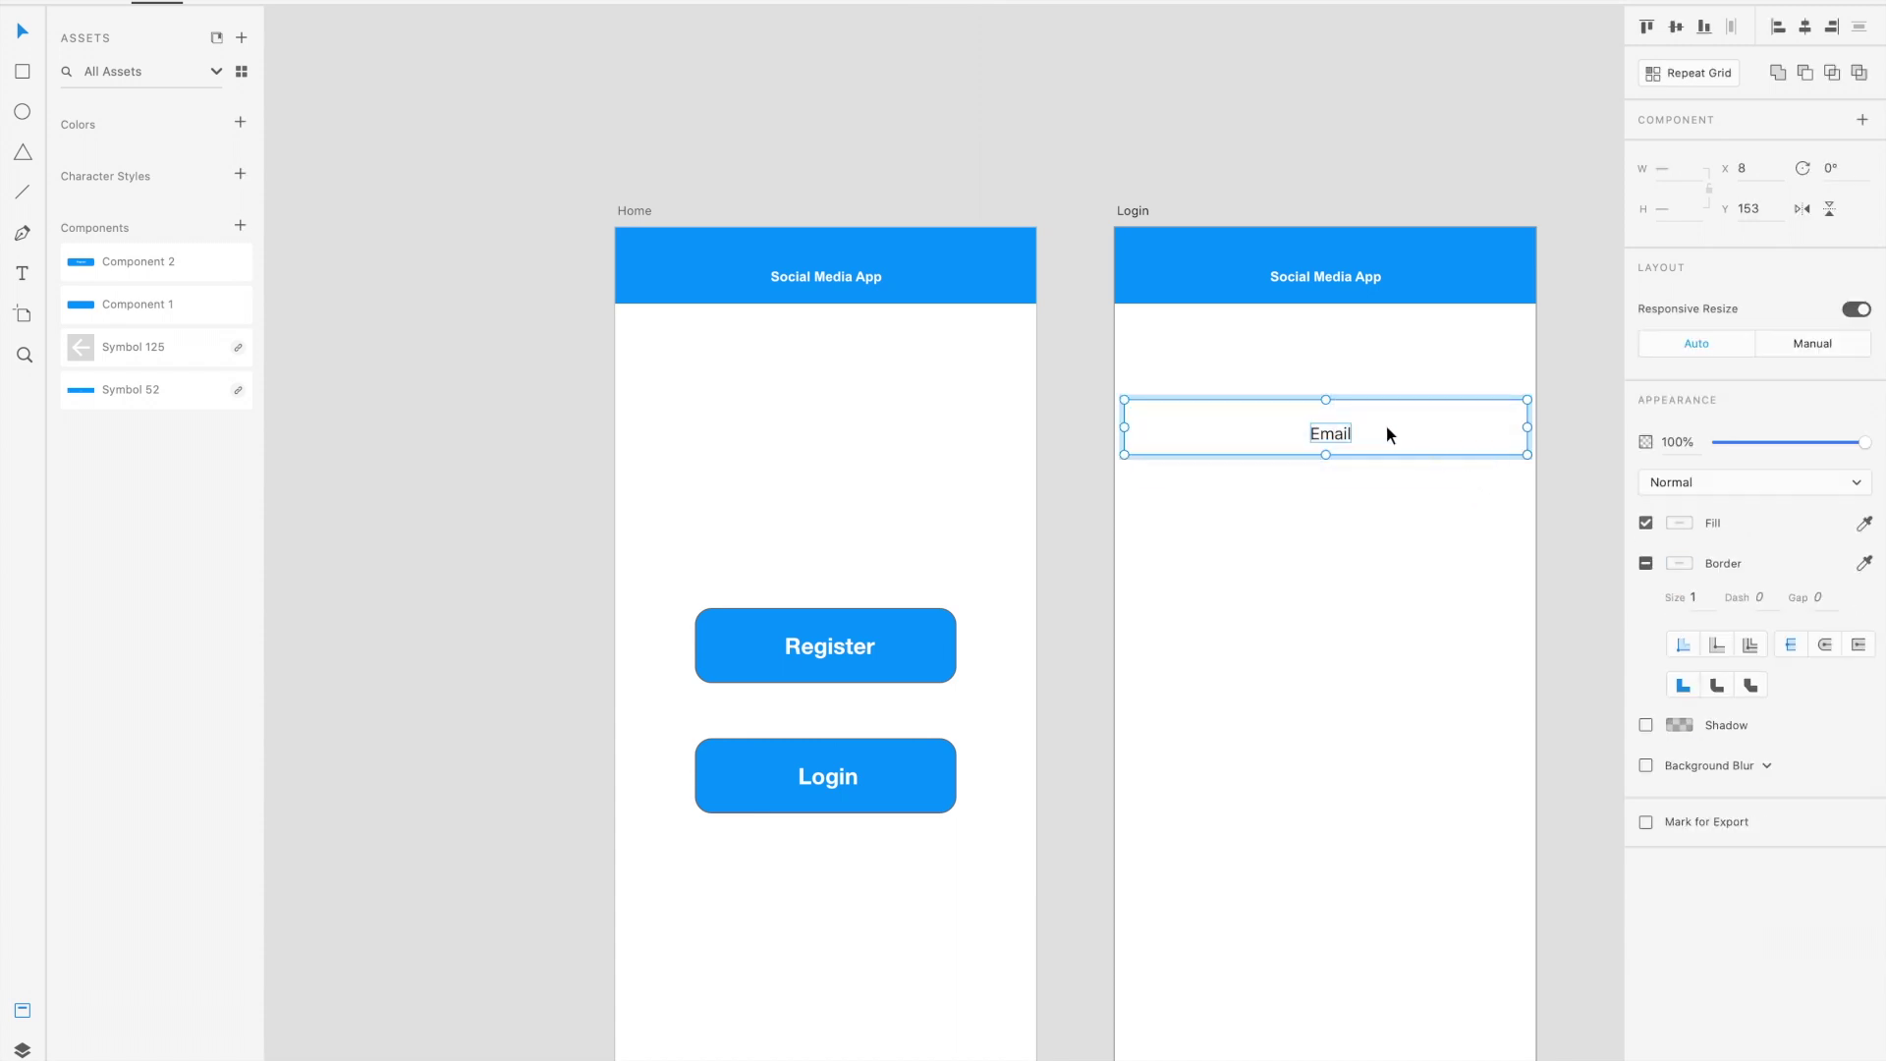
# Make the Email field a component, place a copy below it labelled 'Password', and align both.
pyautogui.hotkey('ctrl', 'k')
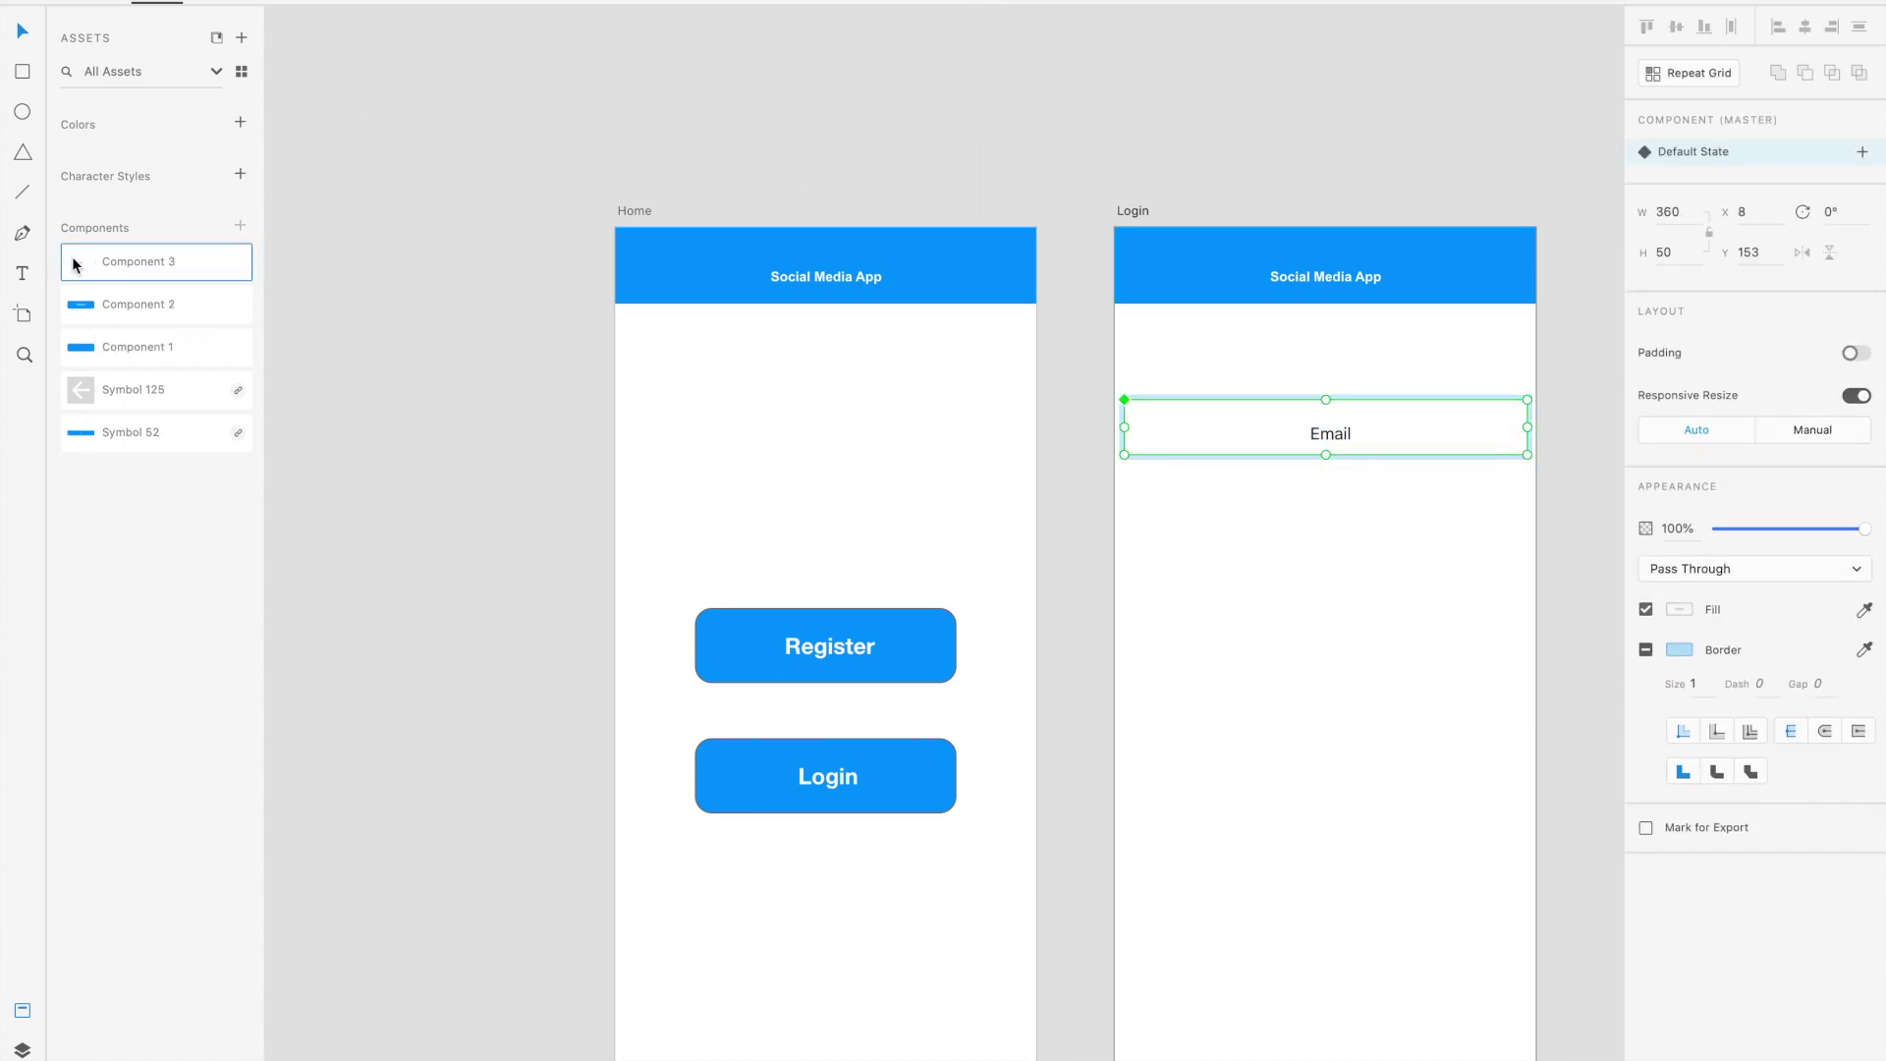
pyautogui.moveTo(99, 276); pyautogui.dragTo(1288, 547)
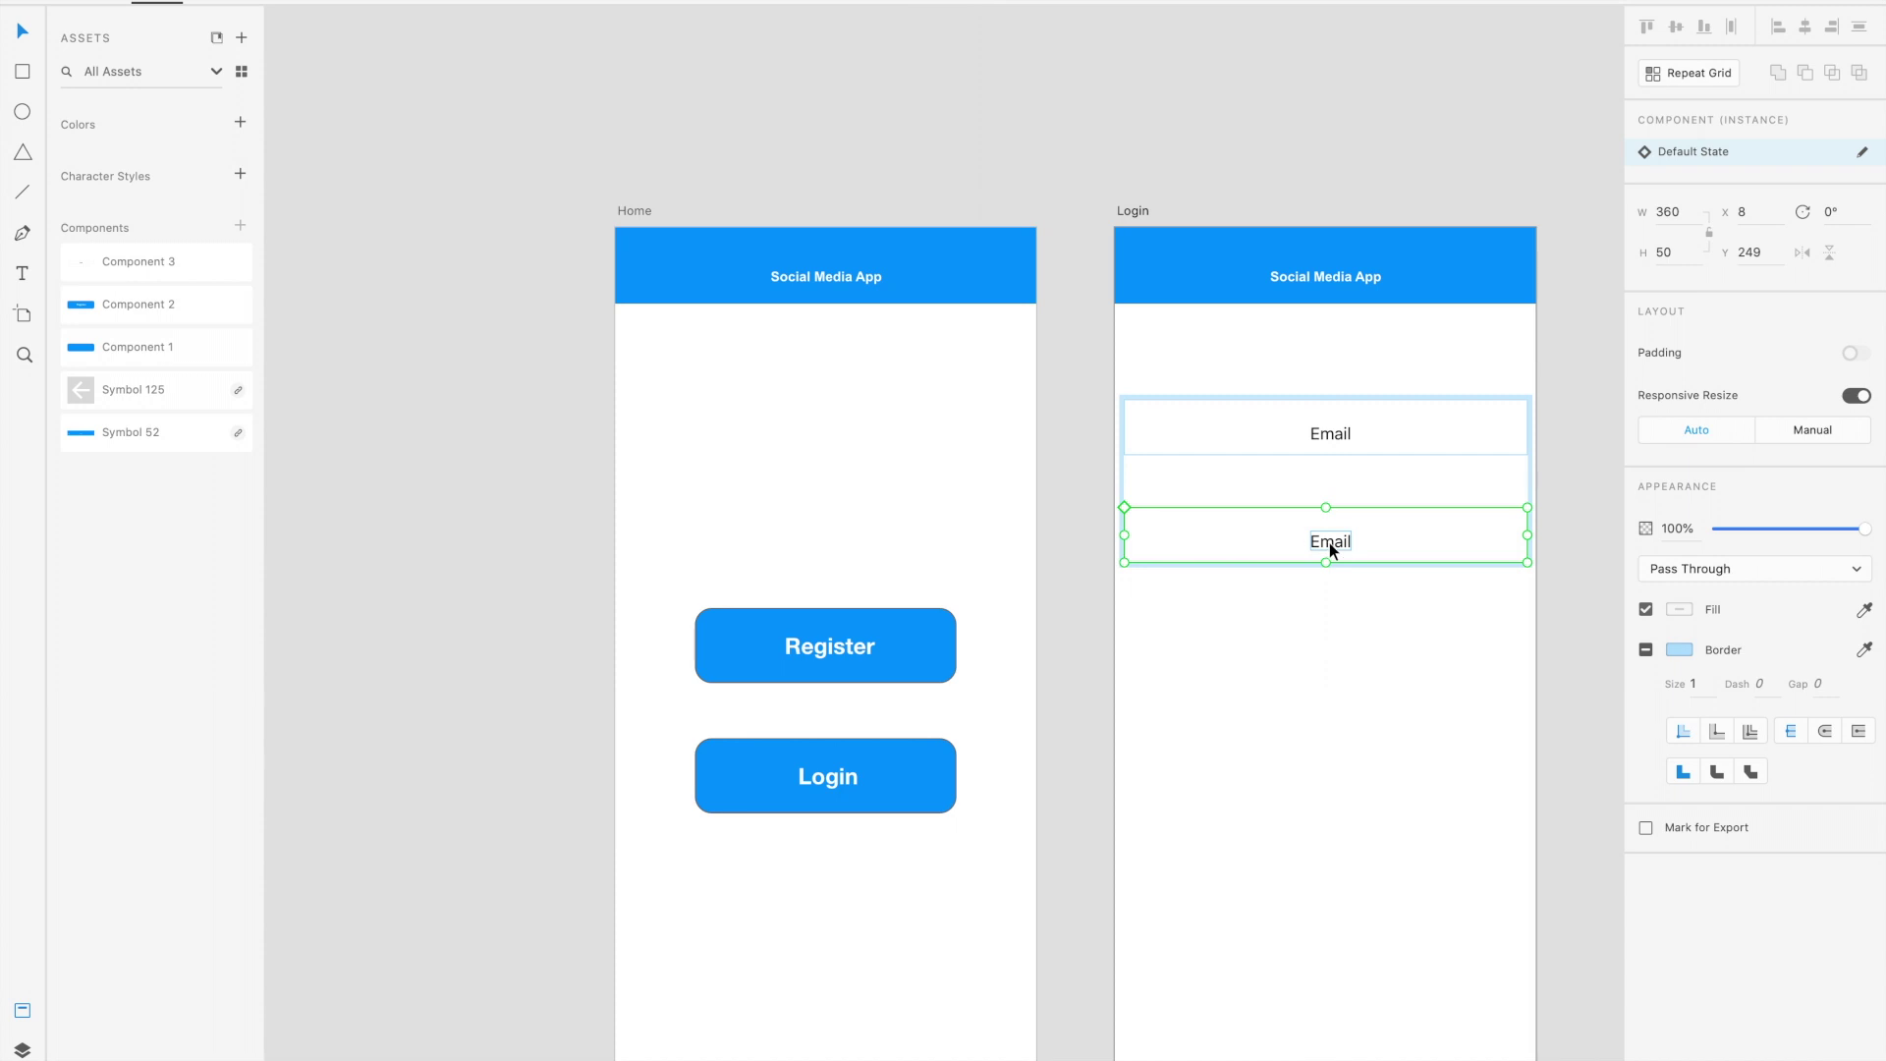
pyautogui.doubleClick(1328, 543)
pyautogui.doubleClick(1330, 545)
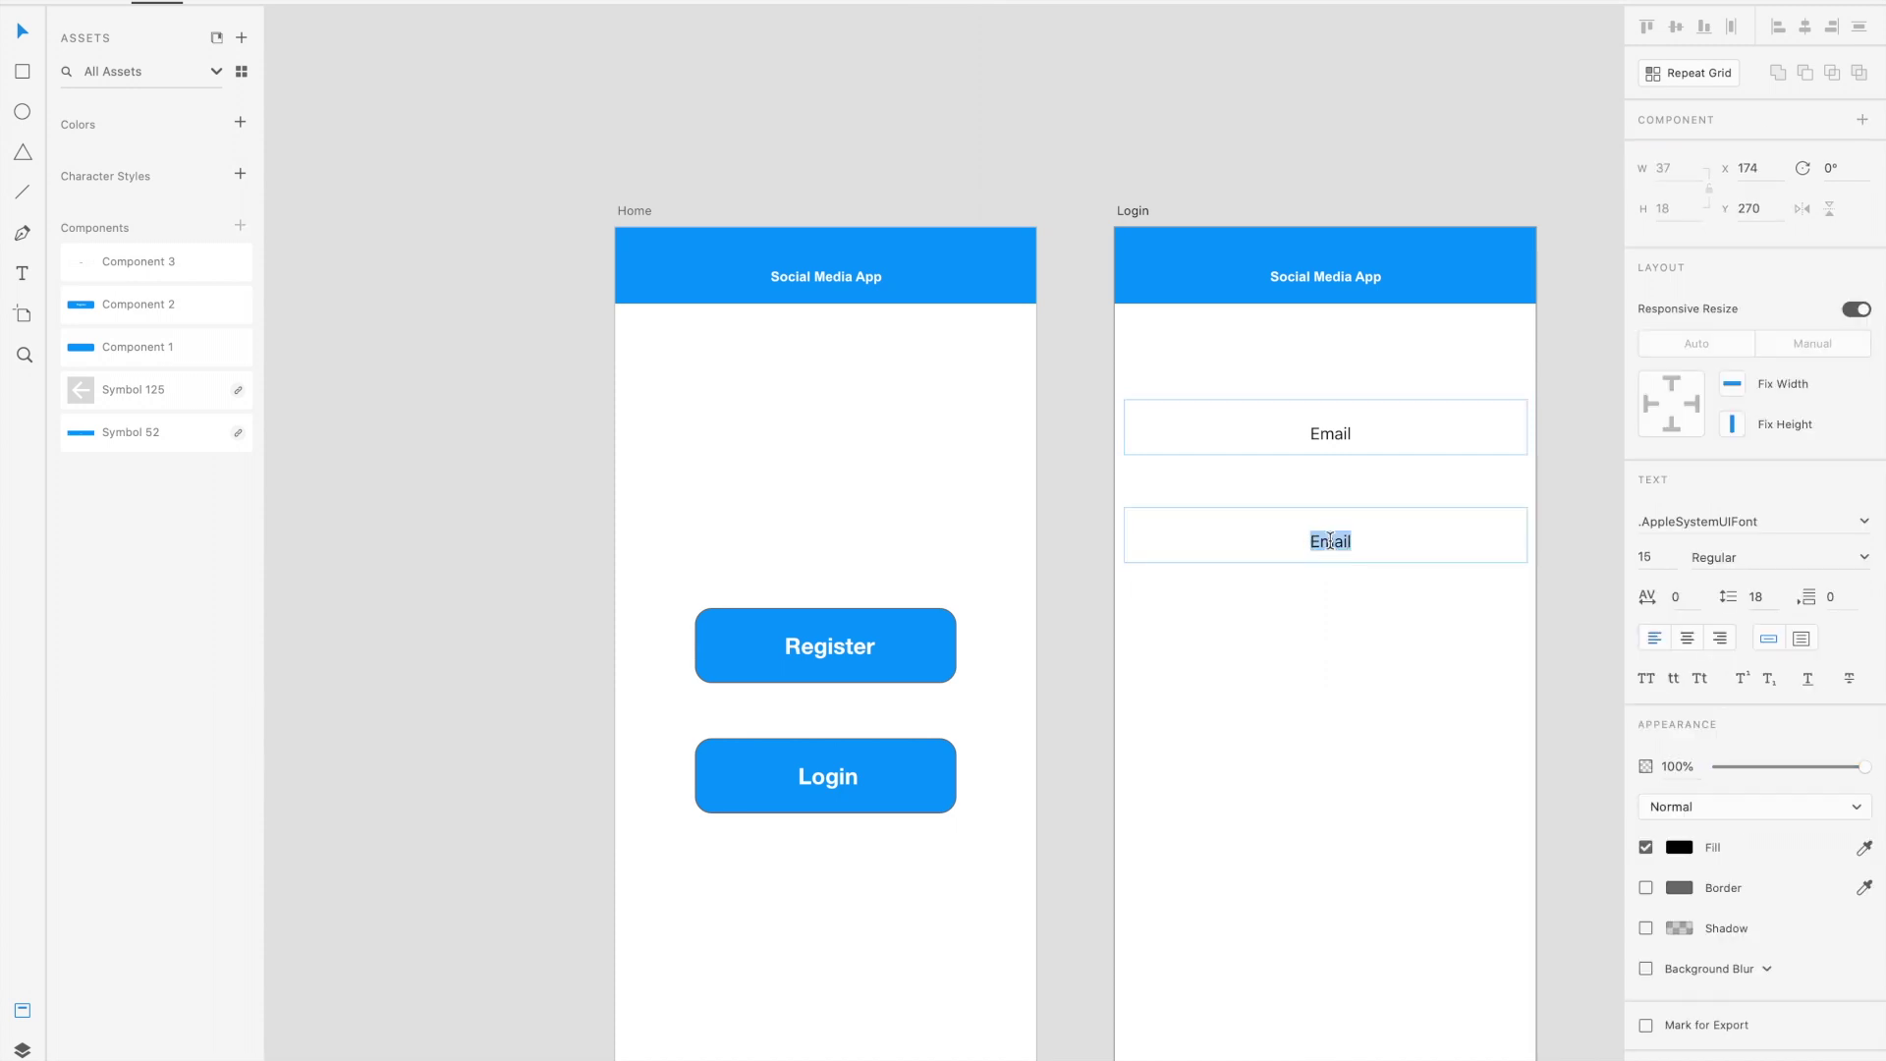
pyautogui.write('Password')
pyautogui.press('Escape')
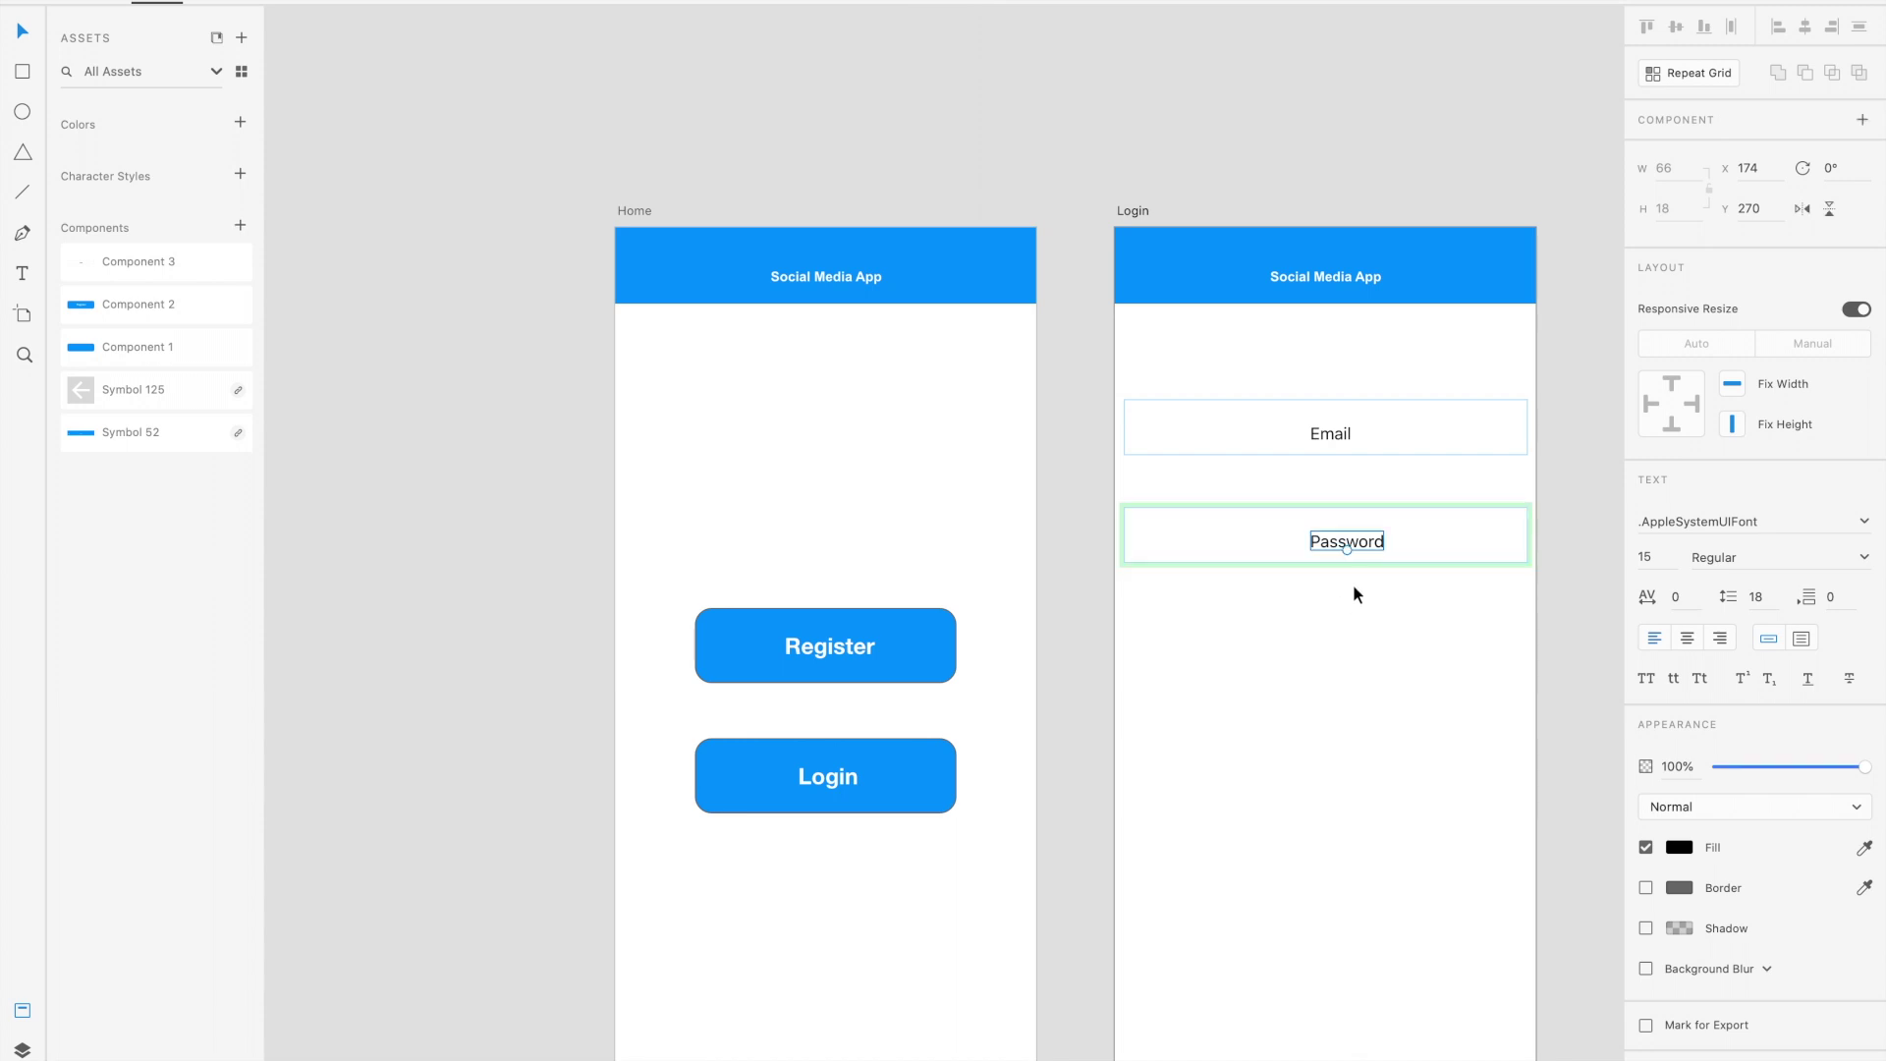
pyautogui.moveTo(1354, 542); pyautogui.dragTo(1332, 540)
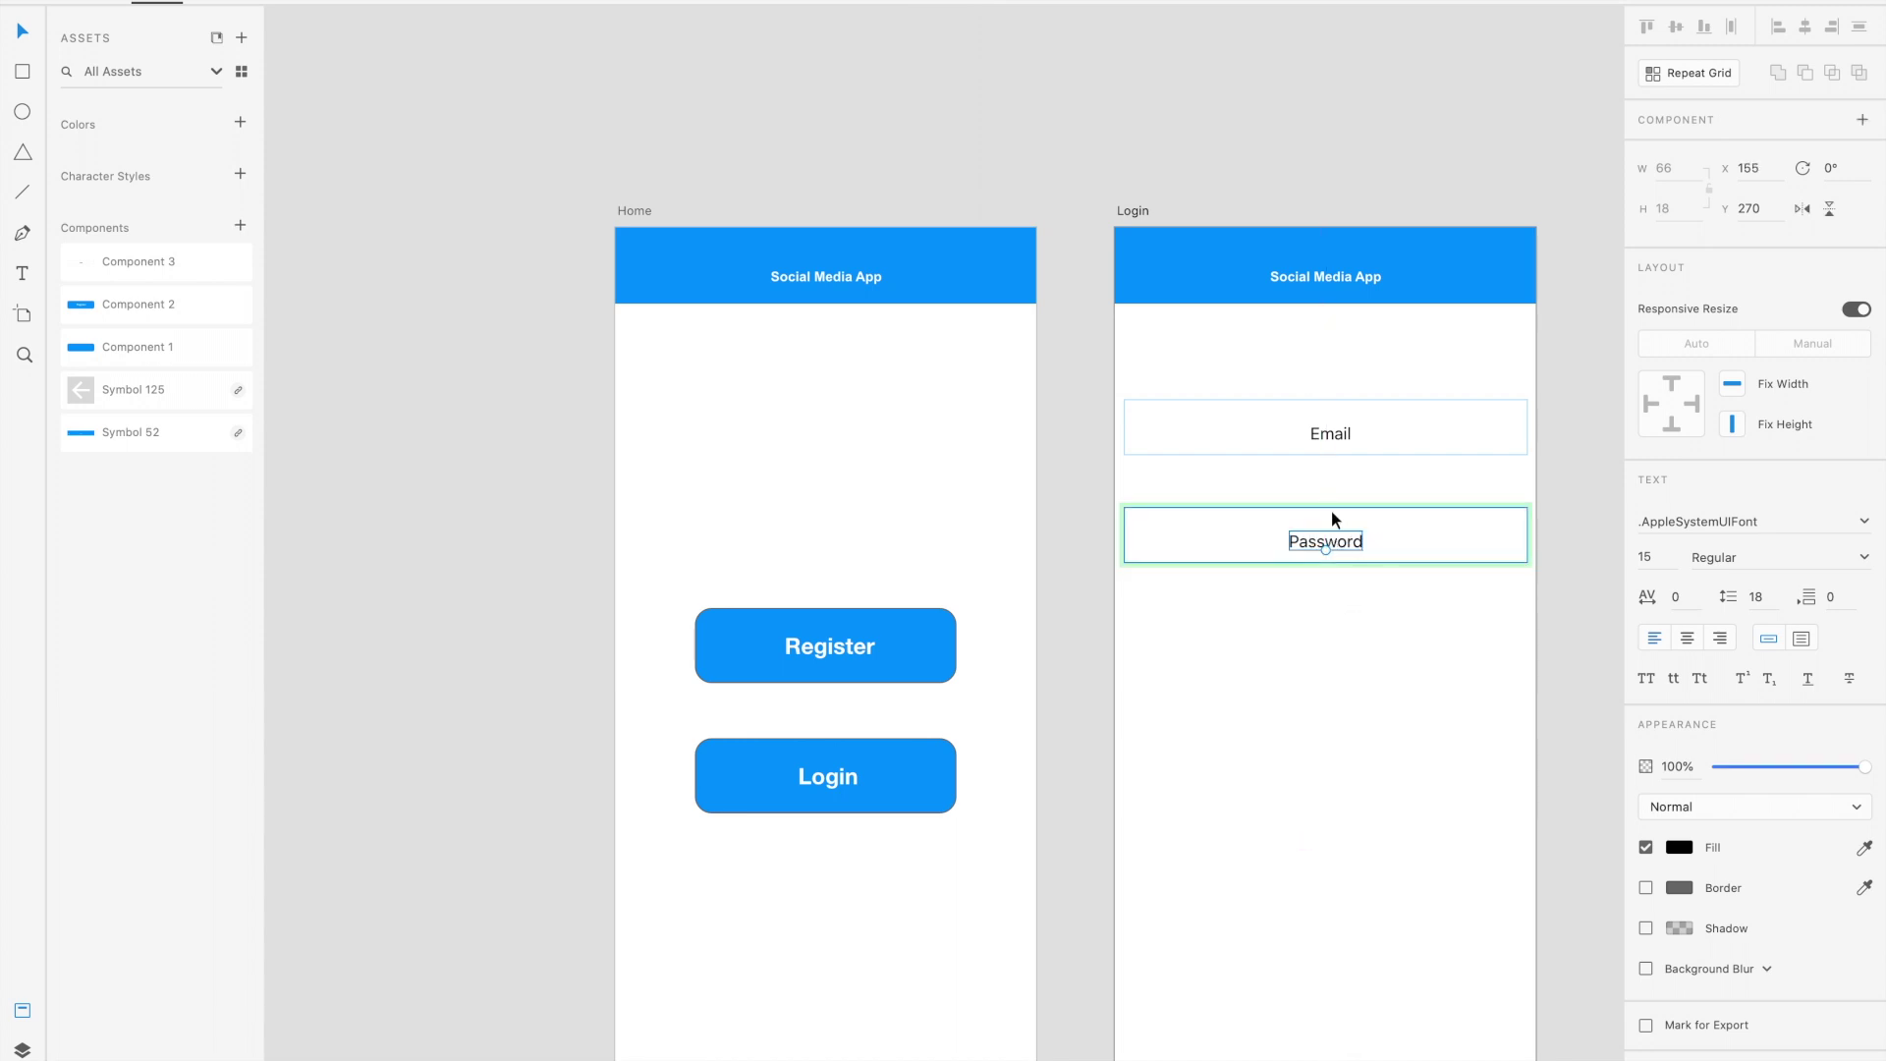
pyautogui.click(1334, 432)
pyautogui.moveTo(1334, 433); pyautogui.dragTo(1428, 442)
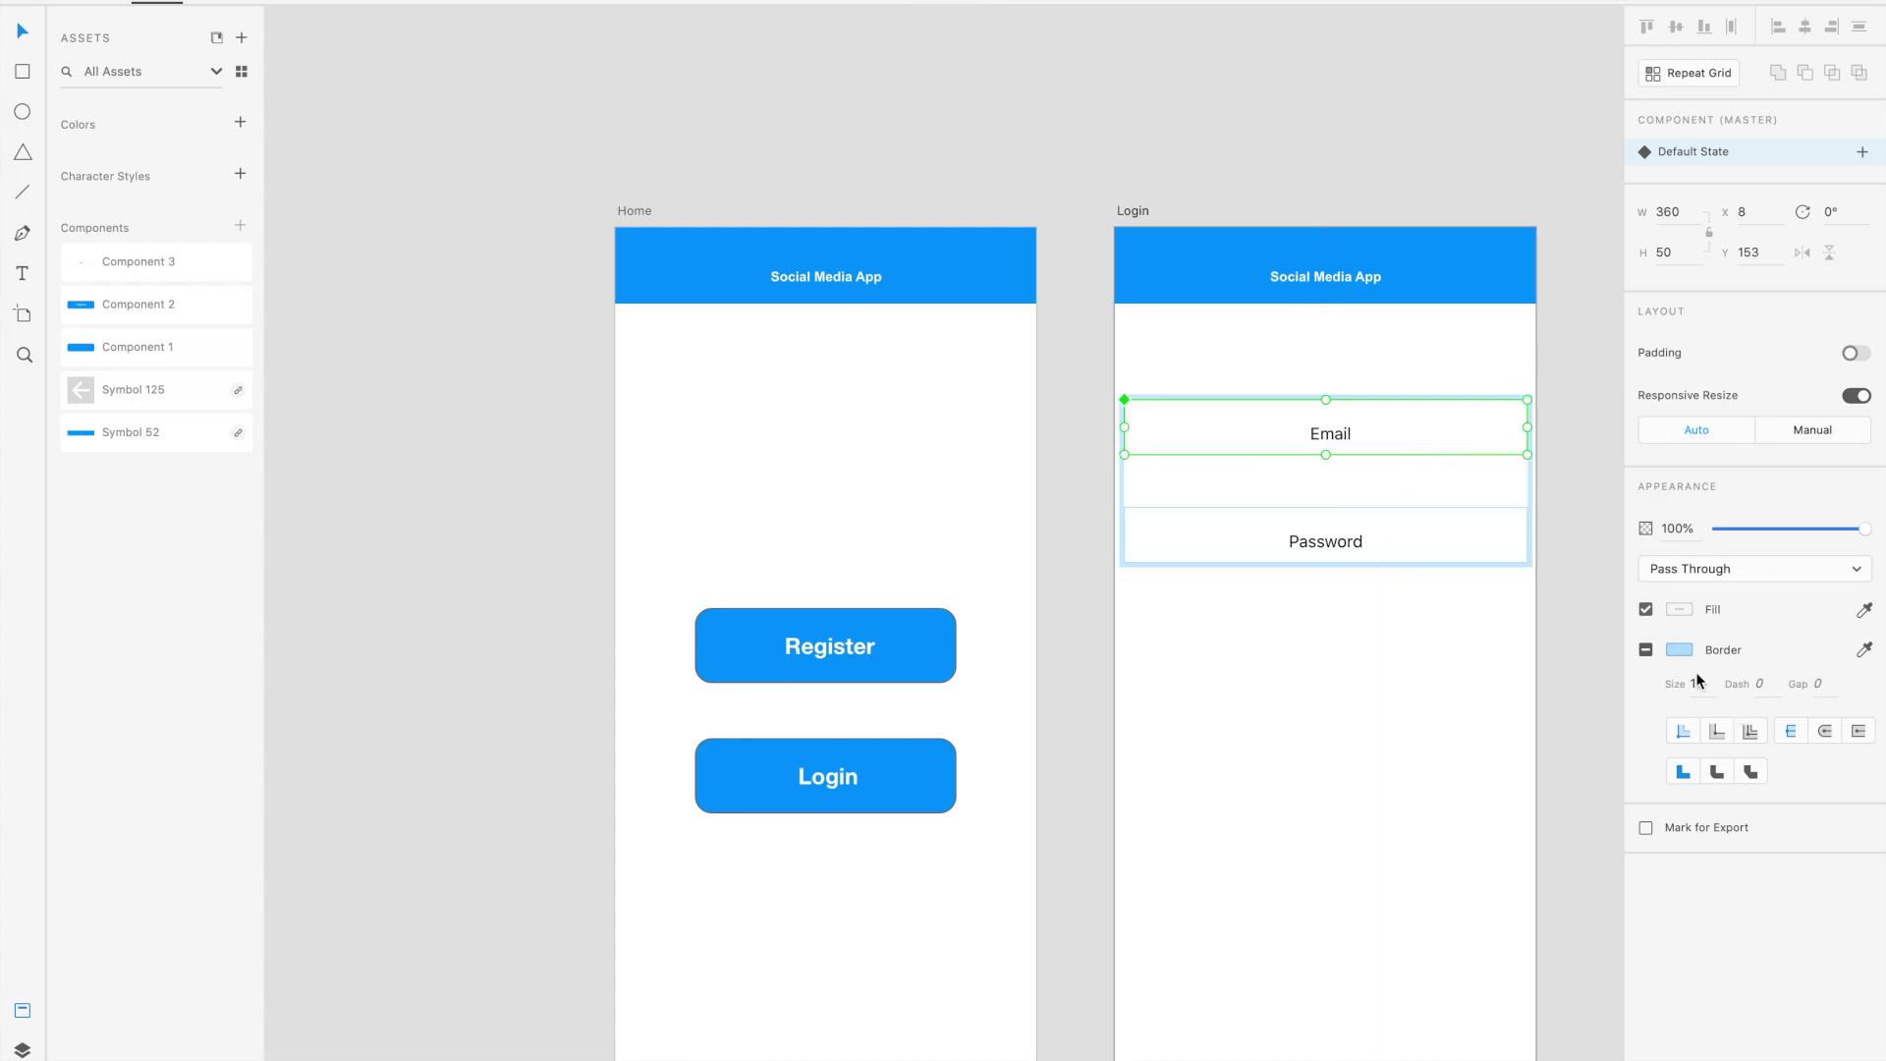
# Switch the Email field component's Responsive Resize to Manual.
pyautogui.click(1577, 671)
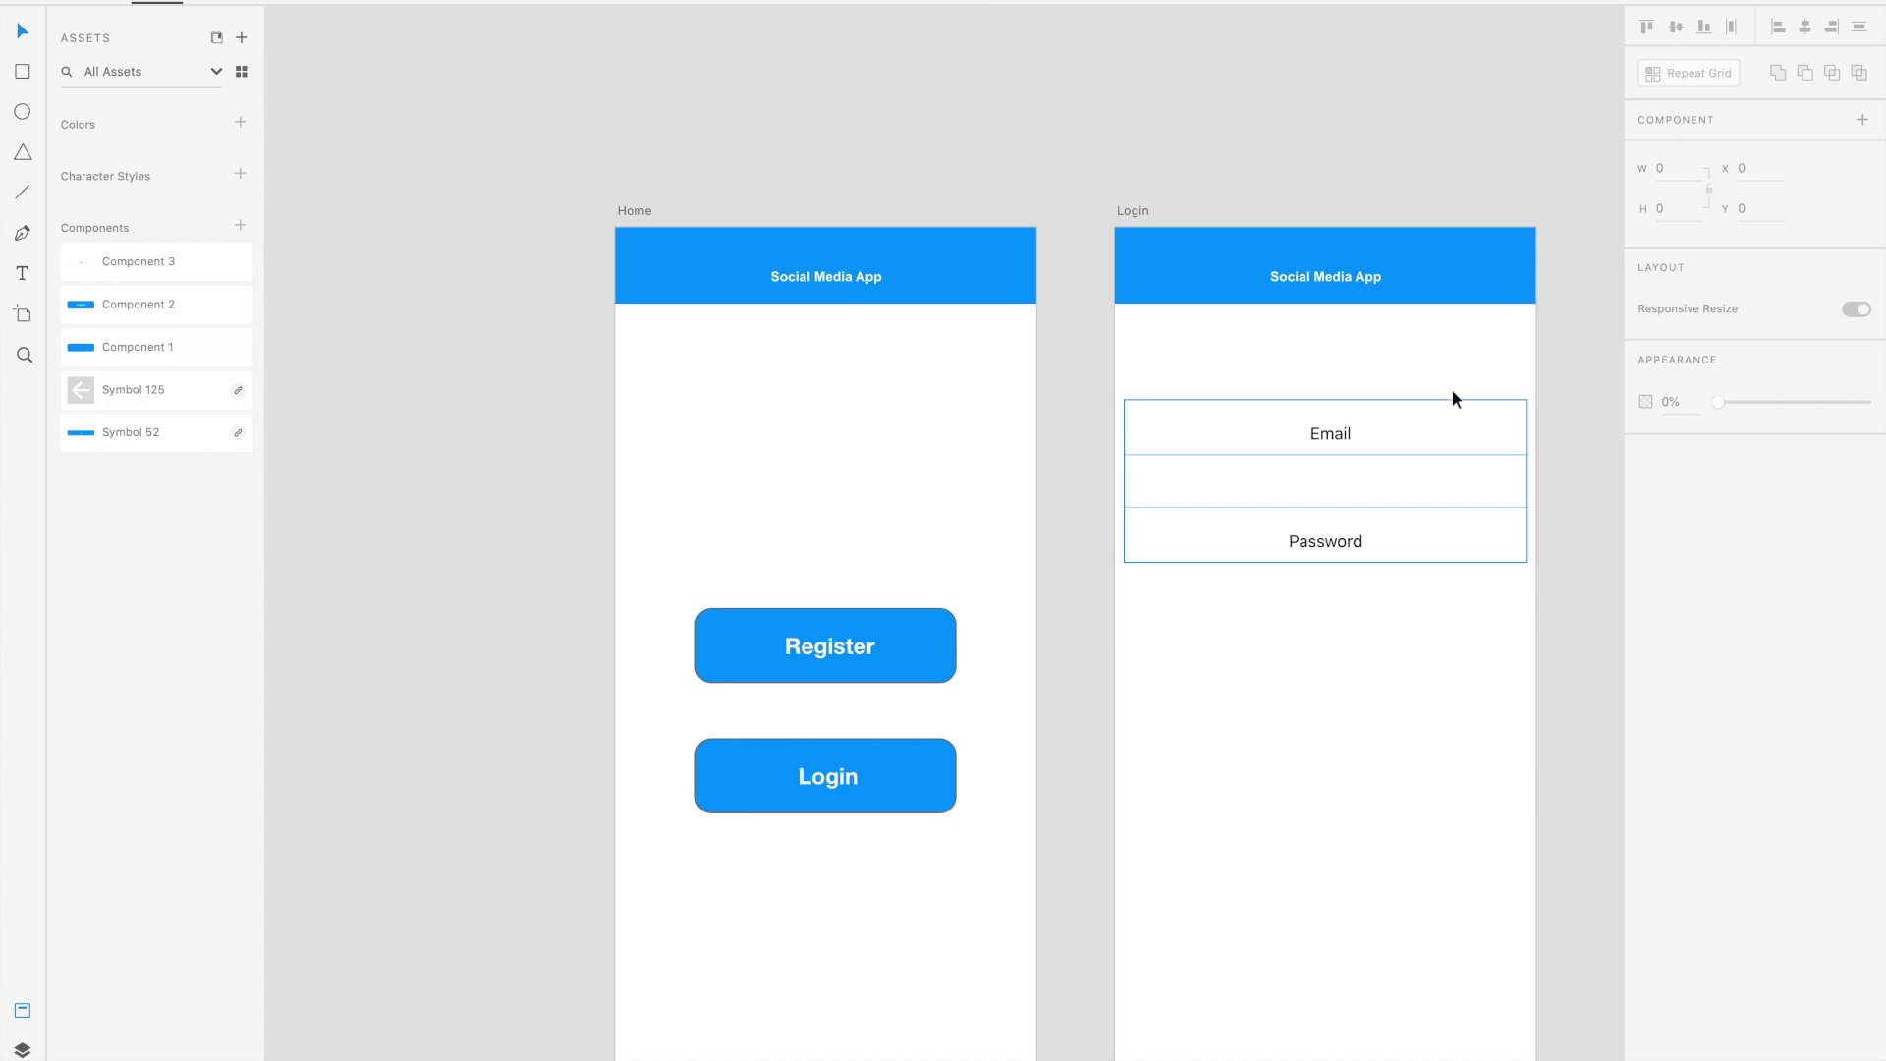
pyautogui.click(1452, 408)
pyautogui.doubleClick(1453, 428)
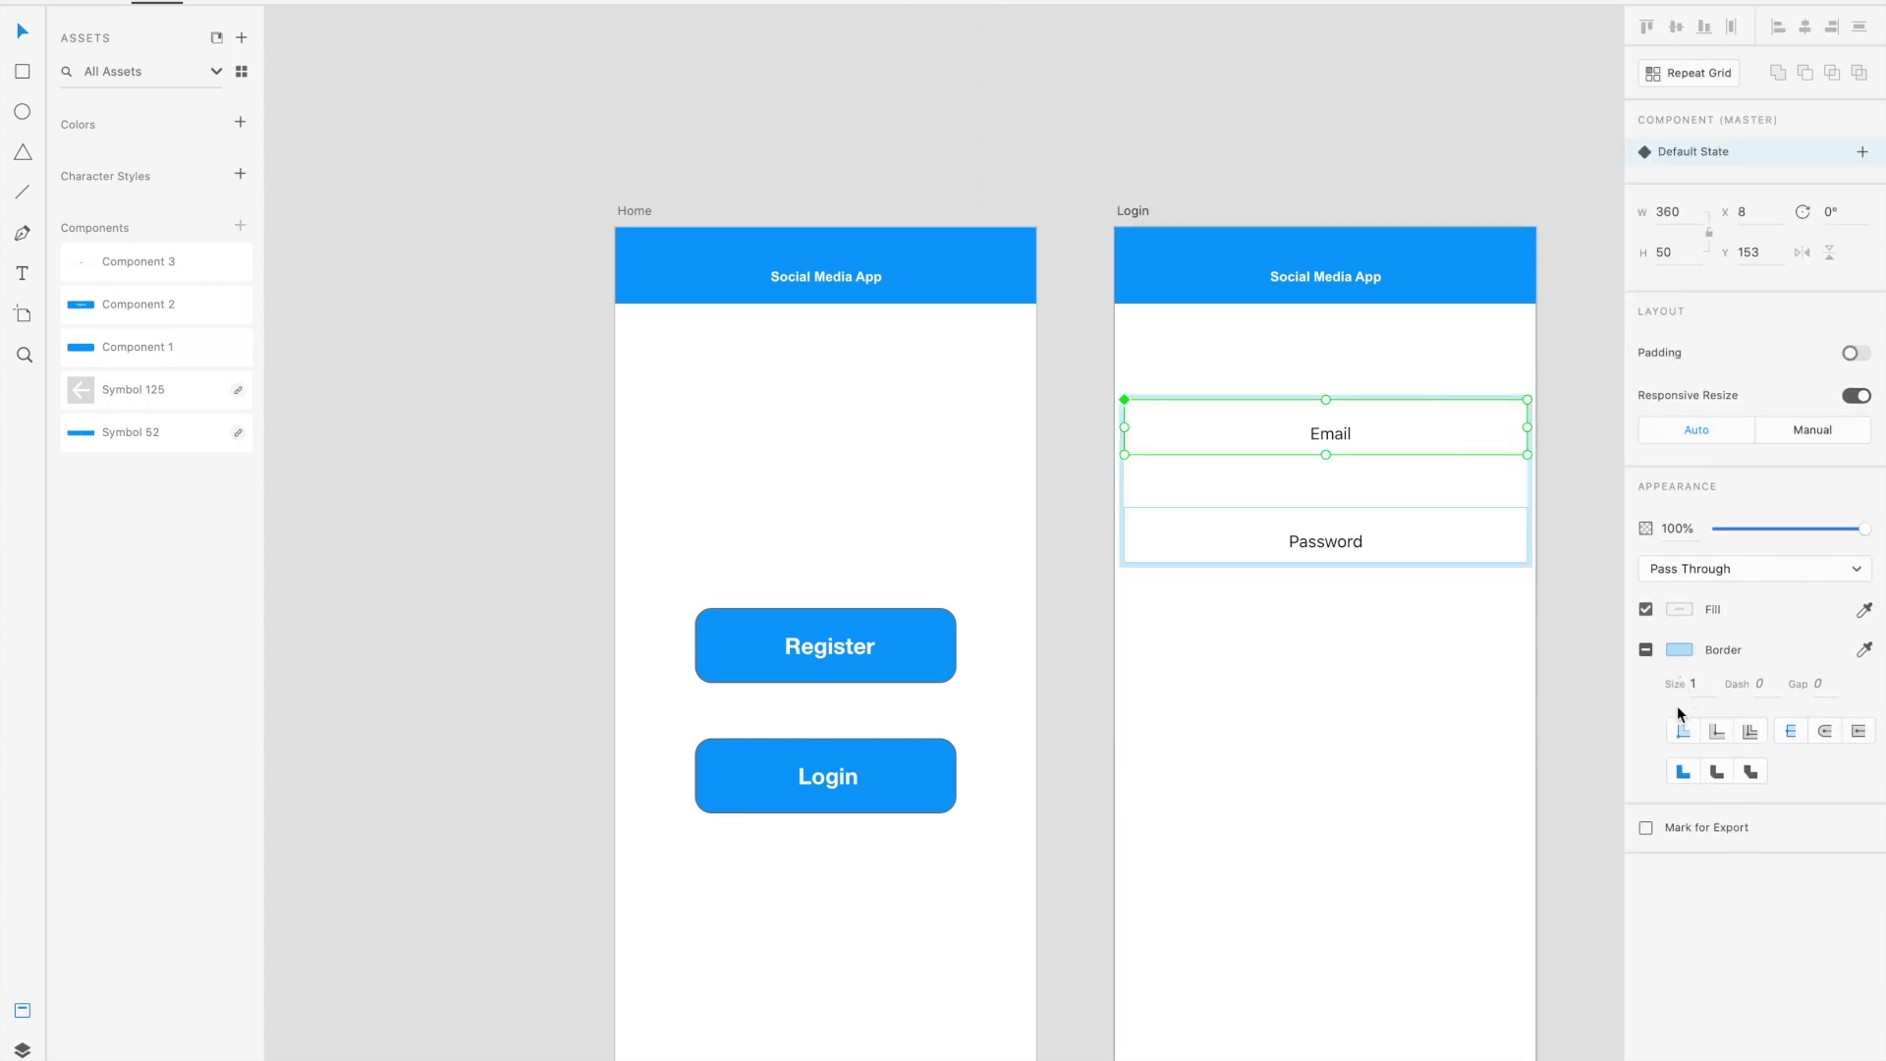
pyautogui.click(1721, 577)
pyautogui.click(1758, 481)
pyautogui.click(1799, 432)
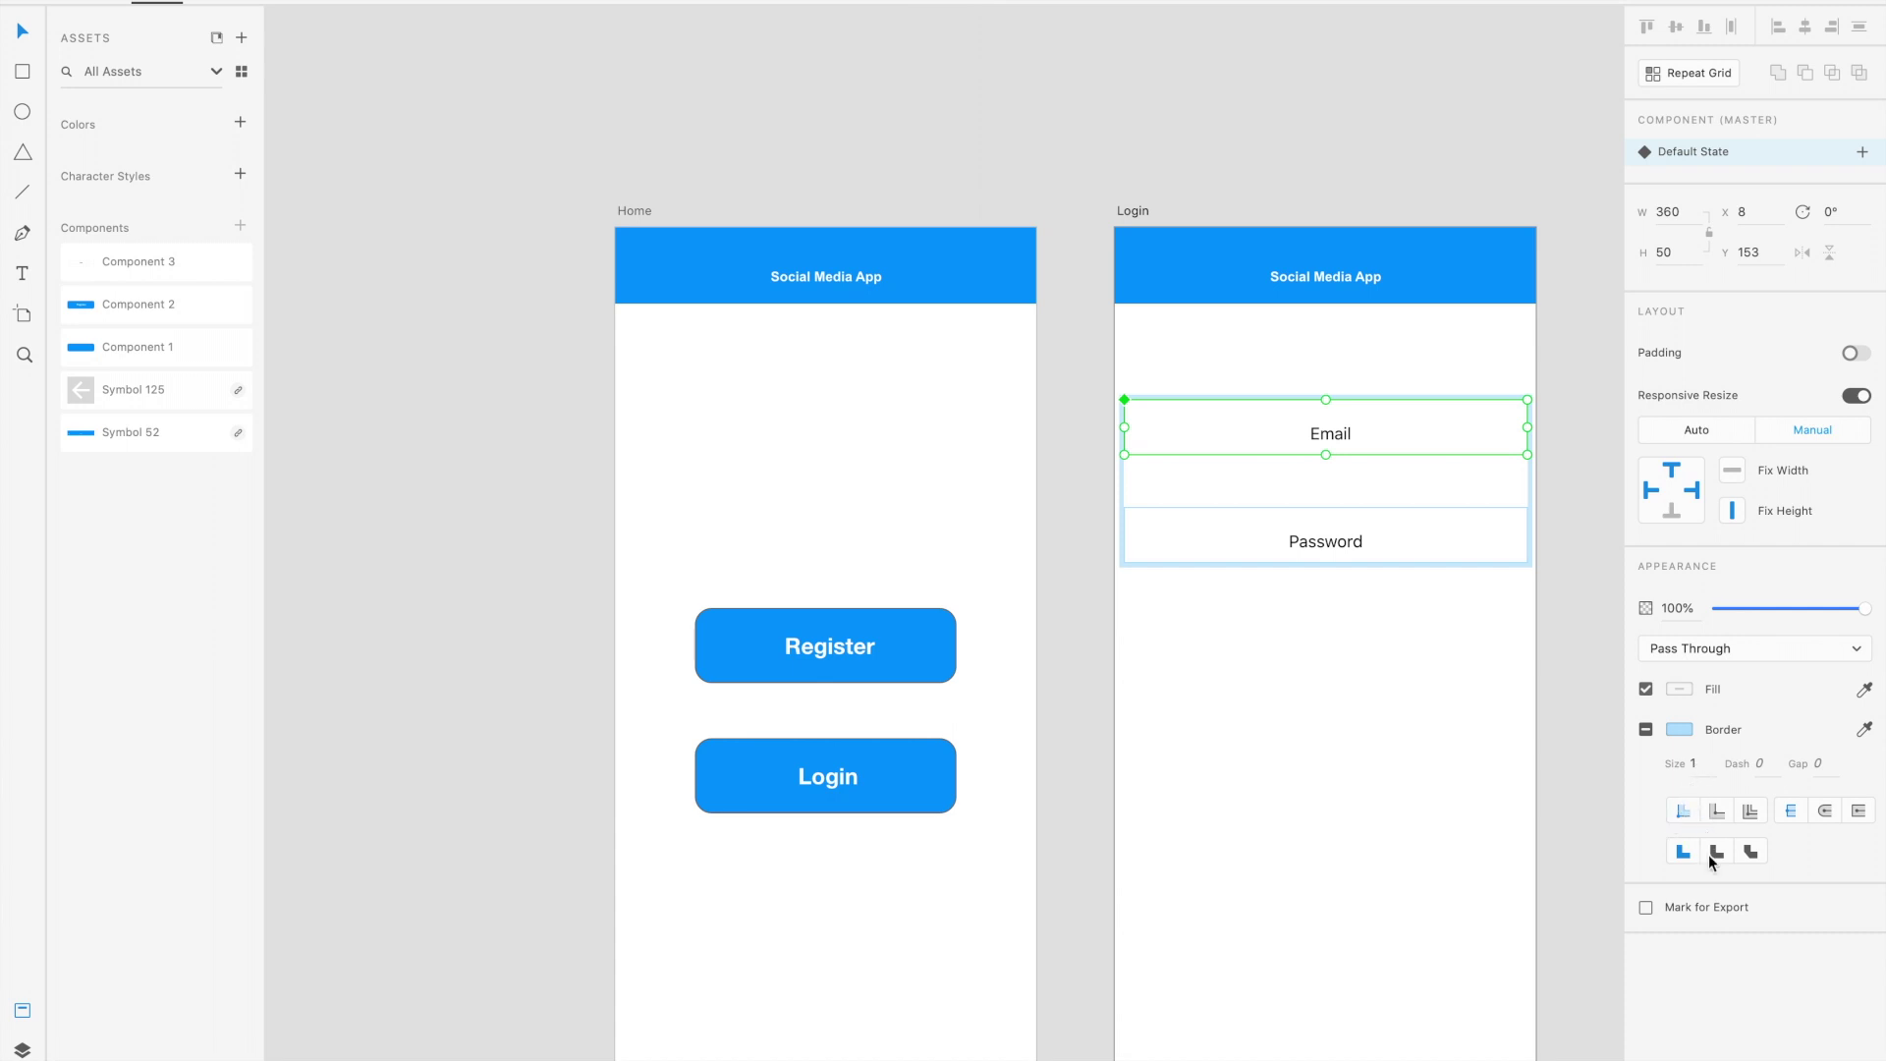
pyautogui.click(1476, 560)
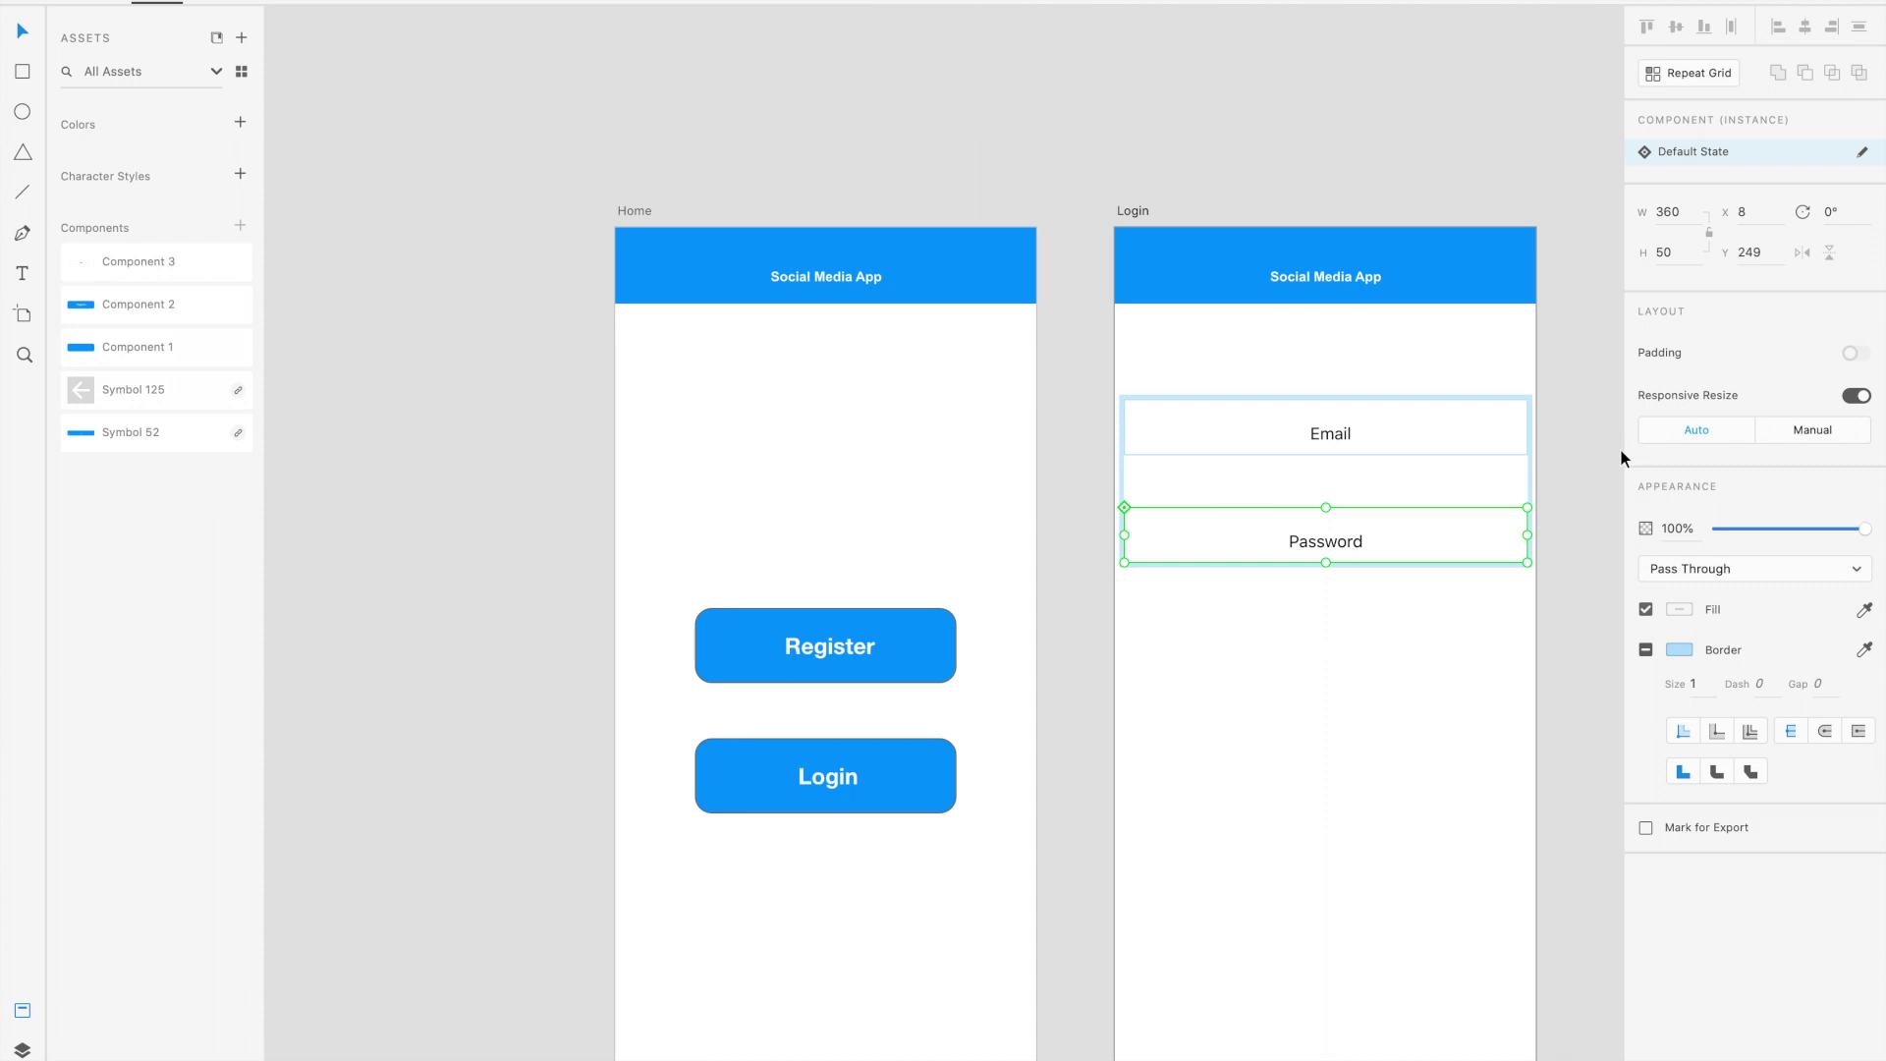
pyautogui.click(1387, 653)
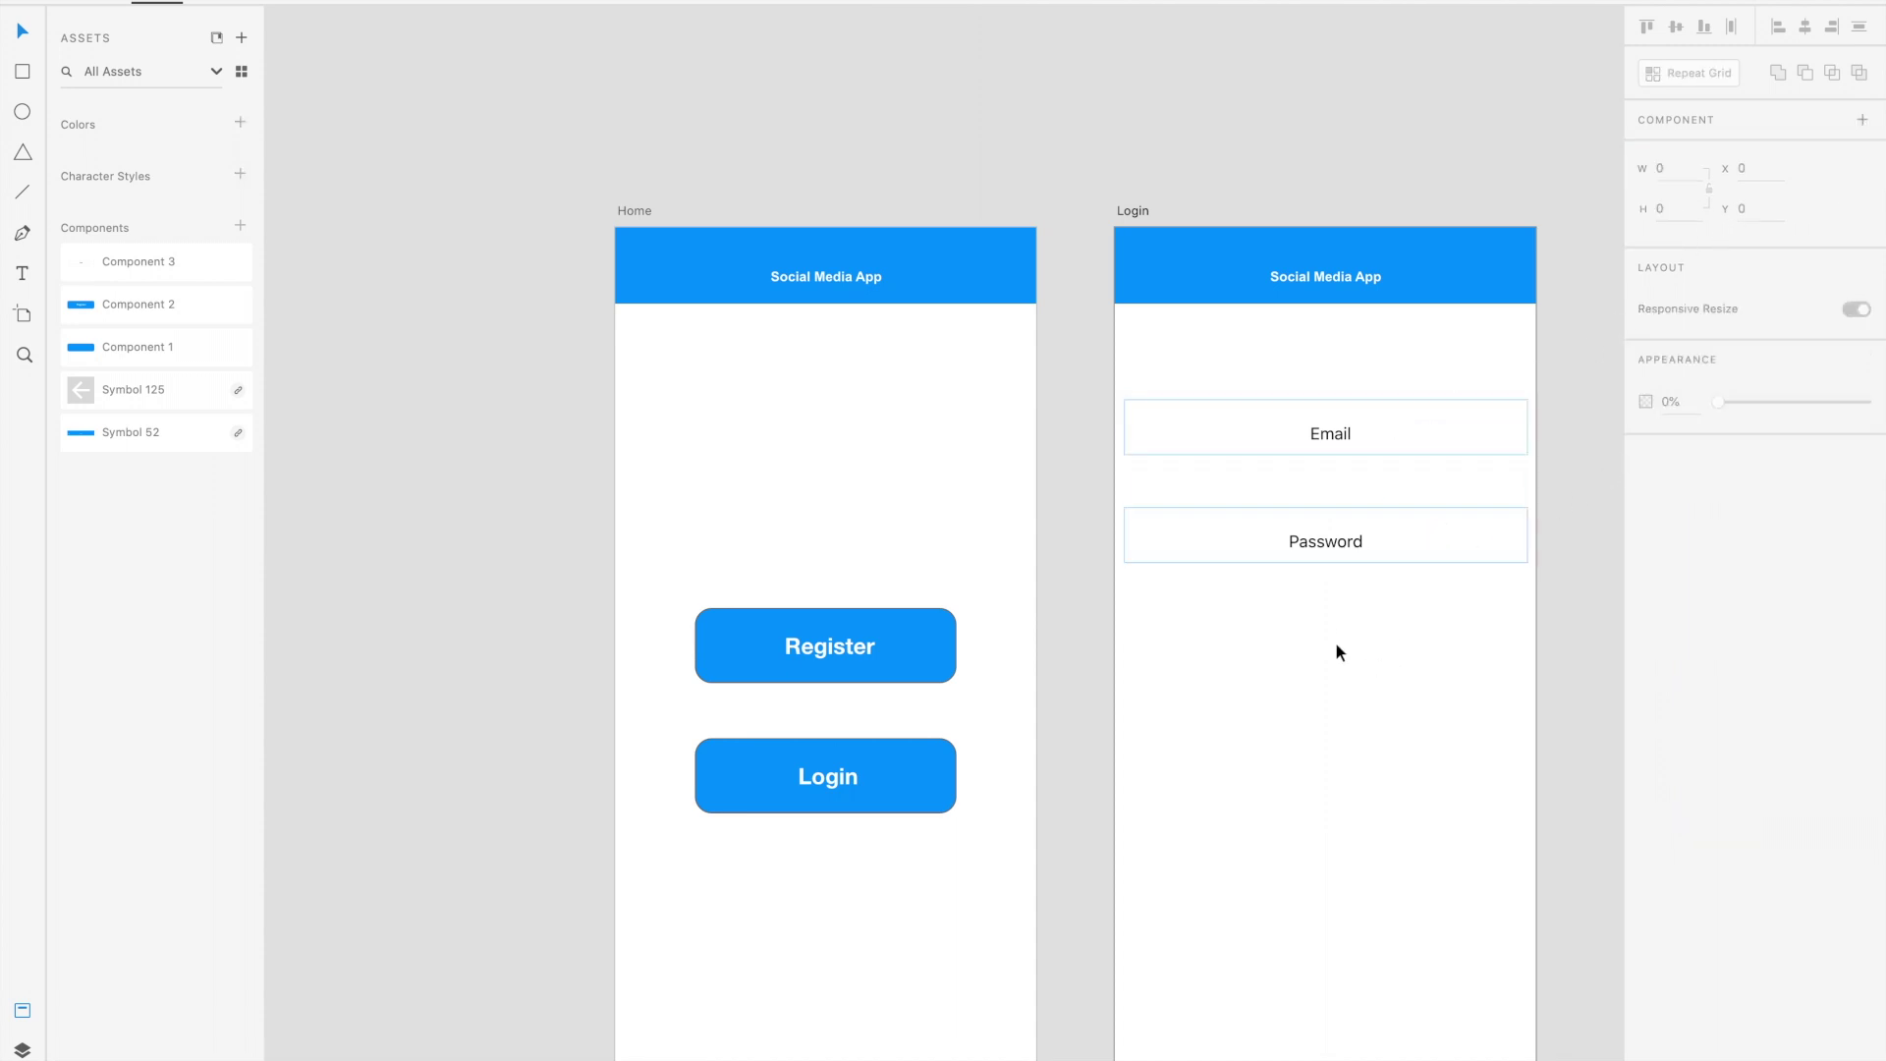
# Paste the Register button under the Password field and relabel it 'Login'.
pyautogui.click(899, 654)
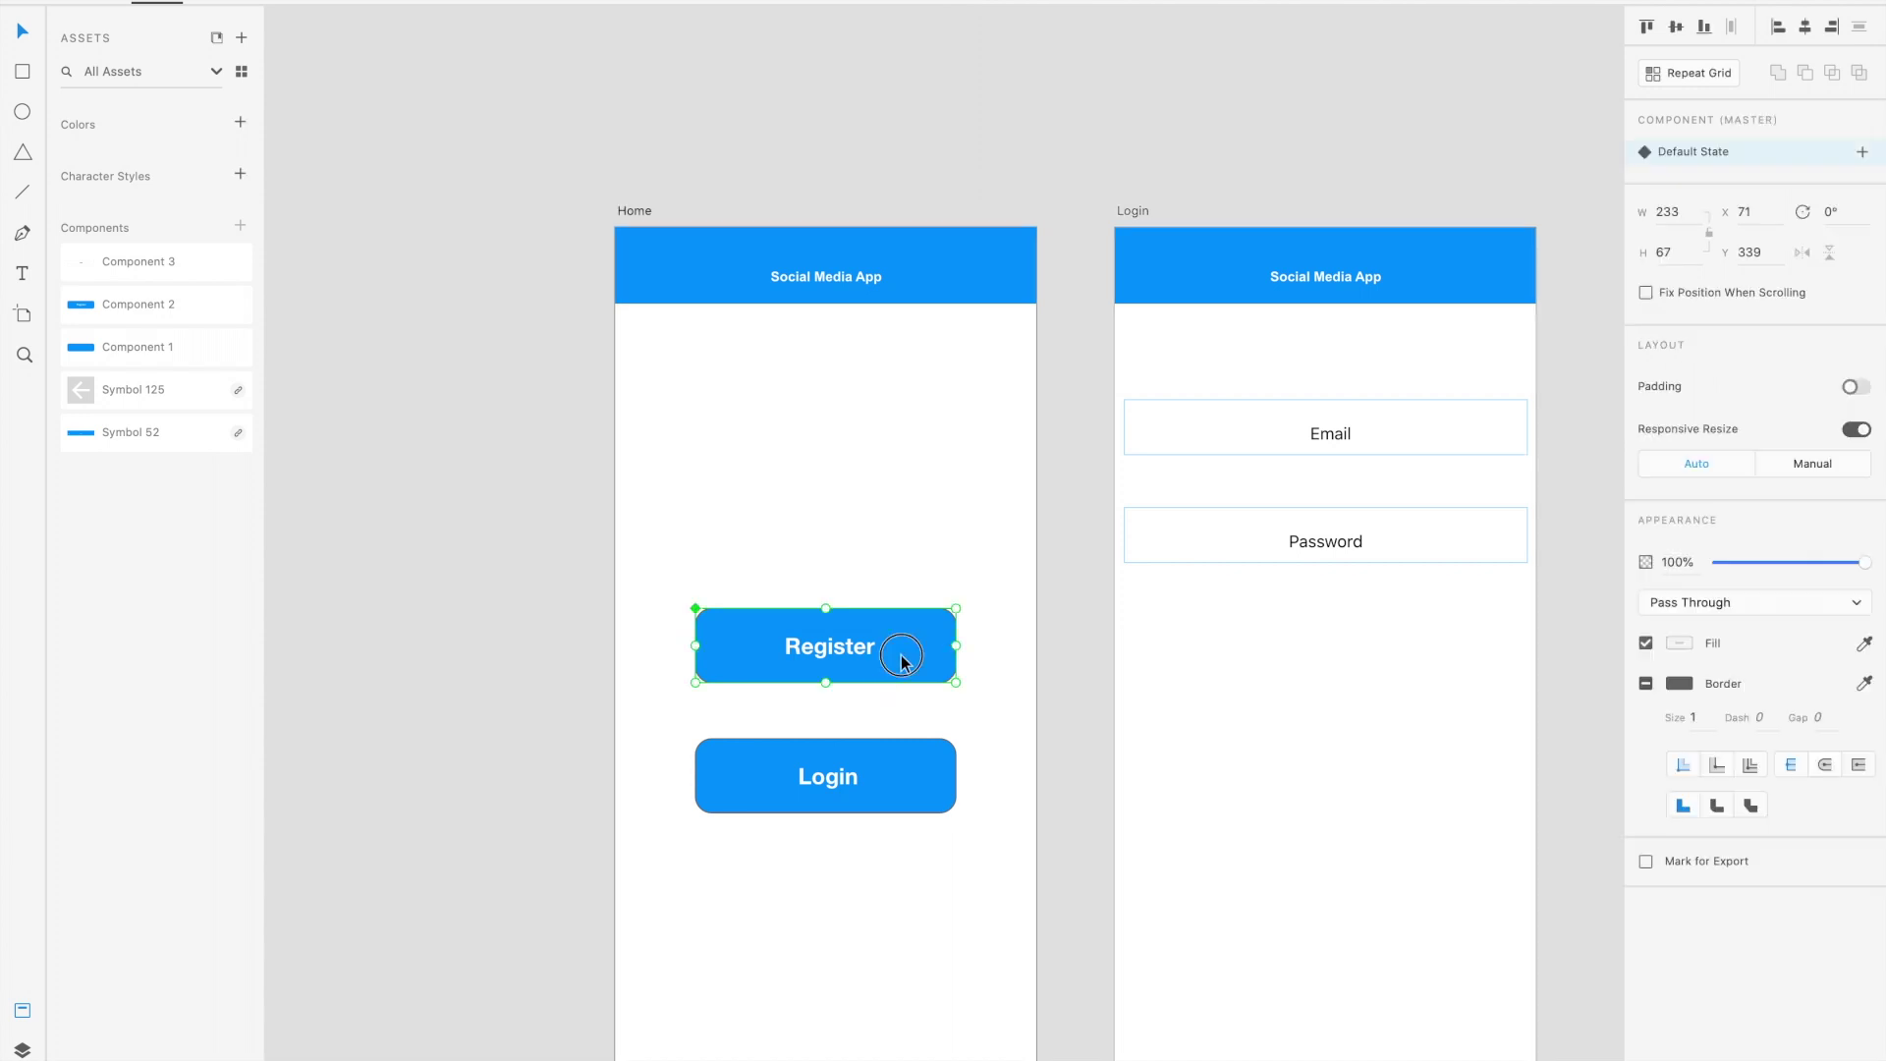
pyautogui.click(1223, 717)
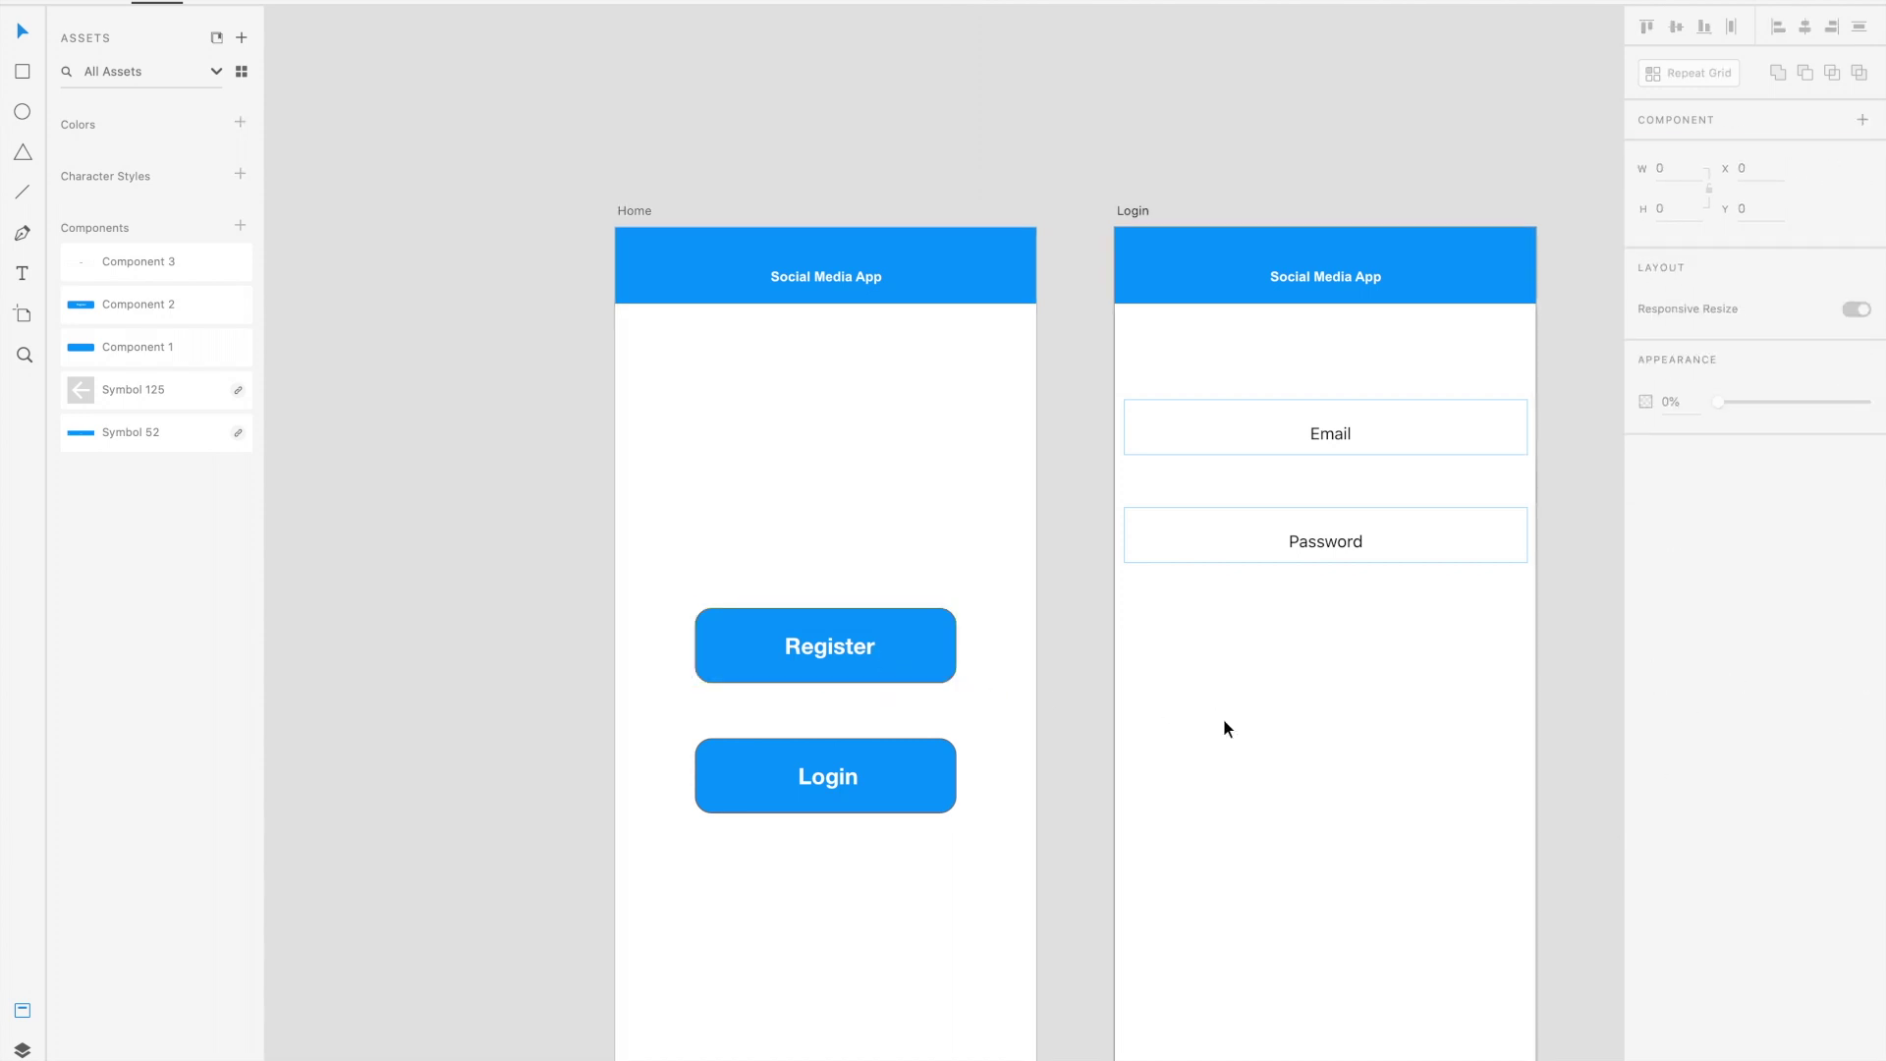
pyautogui.hotkey('ctrl', 'v')
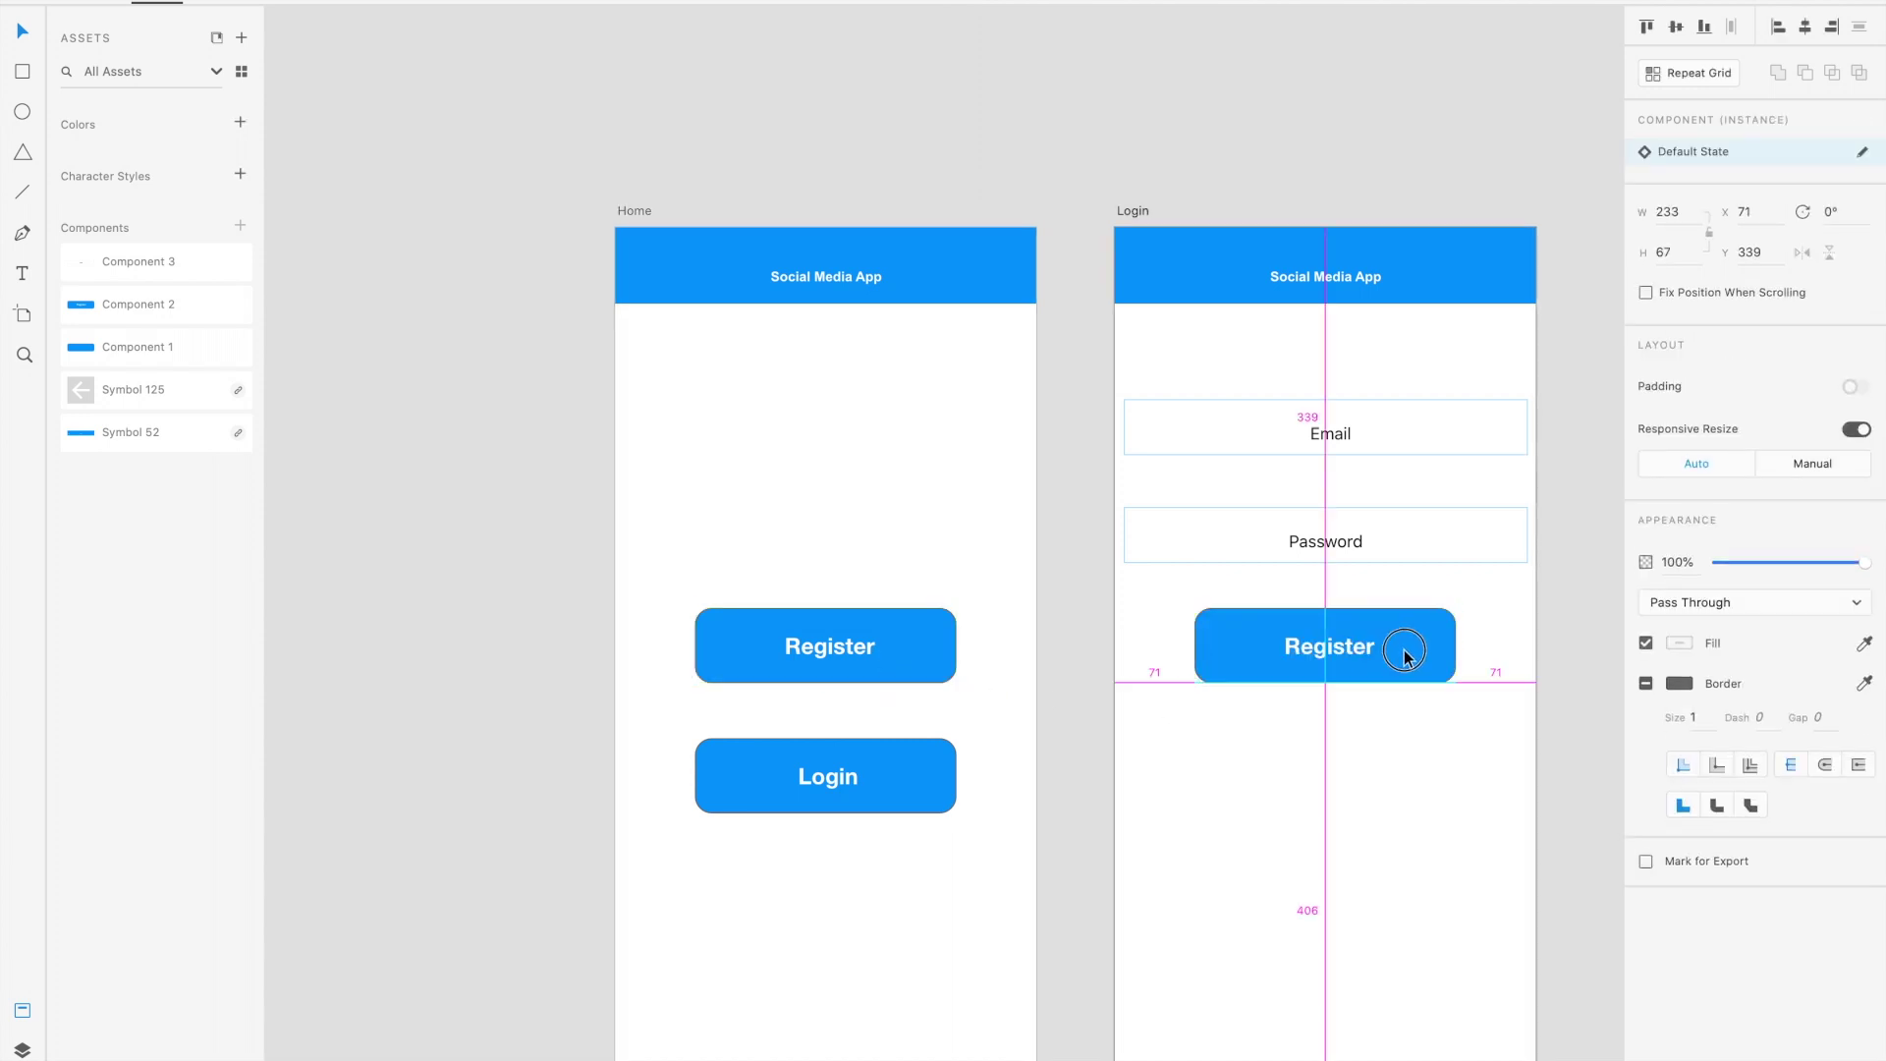
pyautogui.hotkey('ctrl', 'Up')
pyautogui.click(1542, 385)
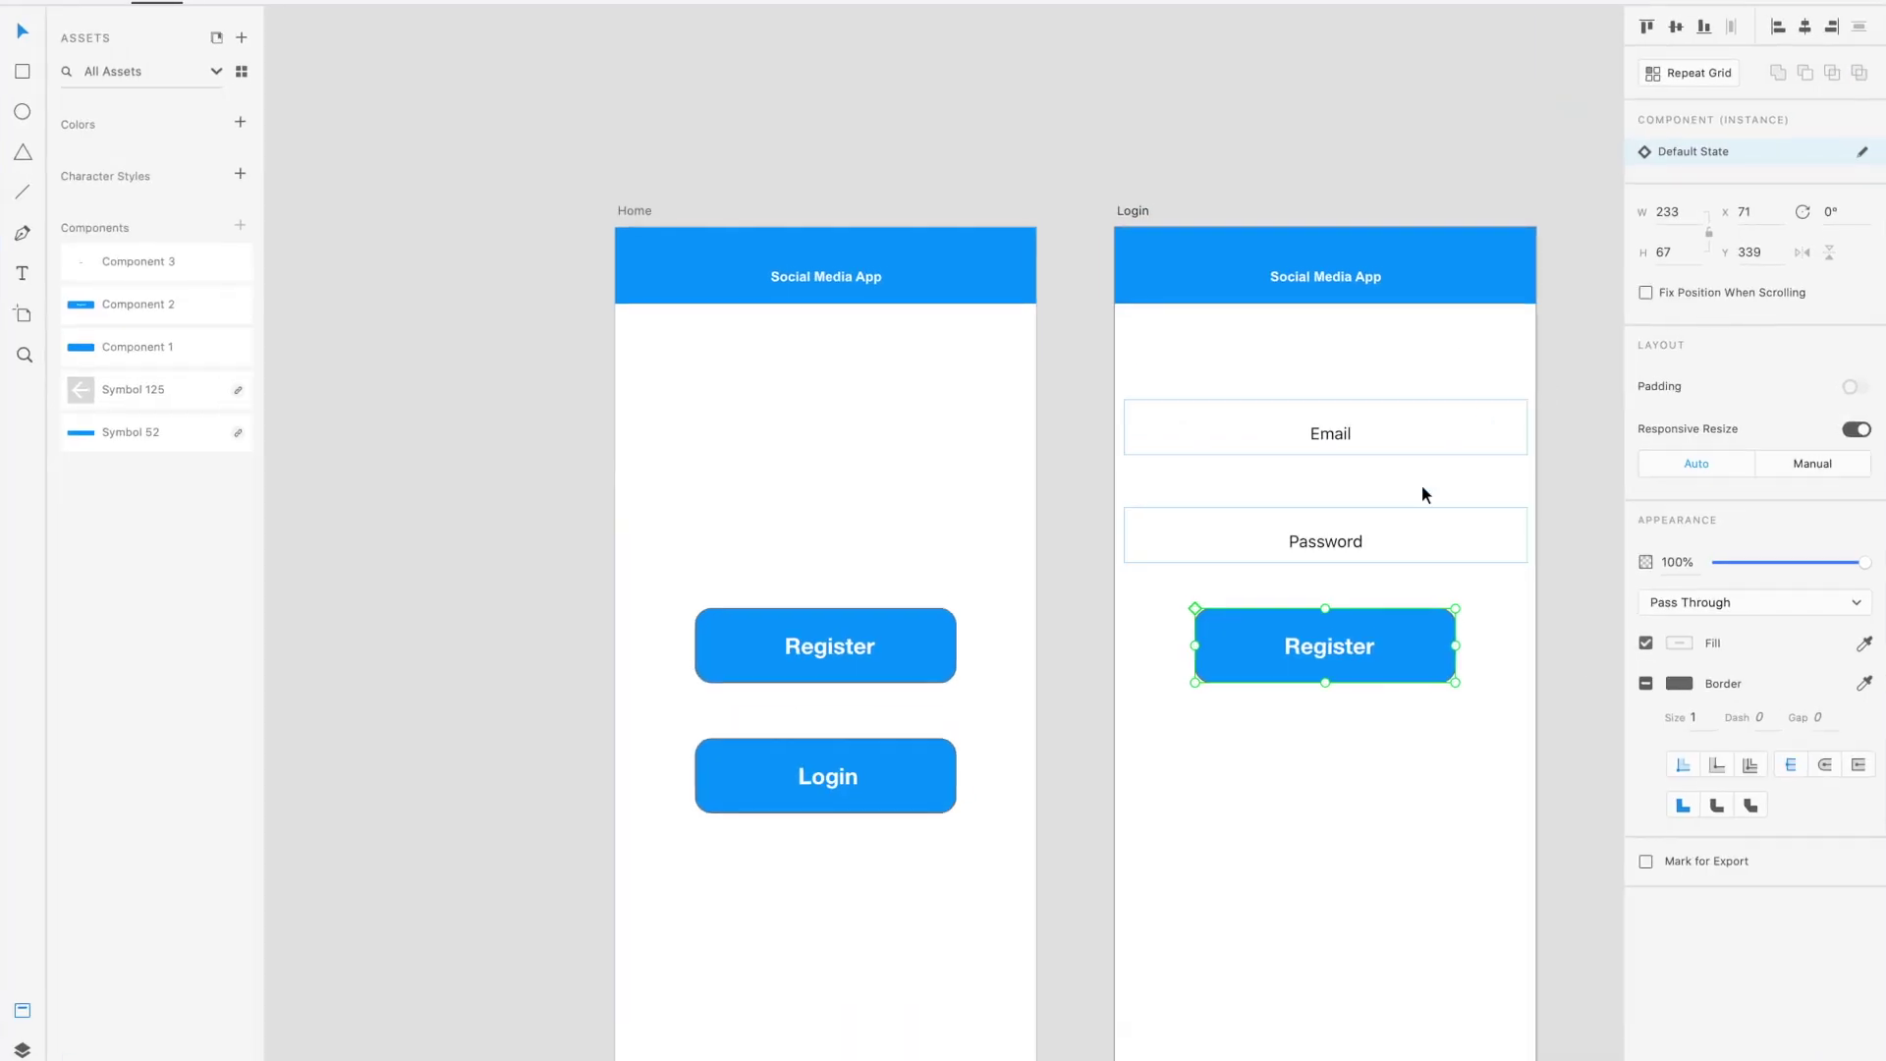
pyautogui.doubleClick(1342, 650)
pyautogui.write('Login')
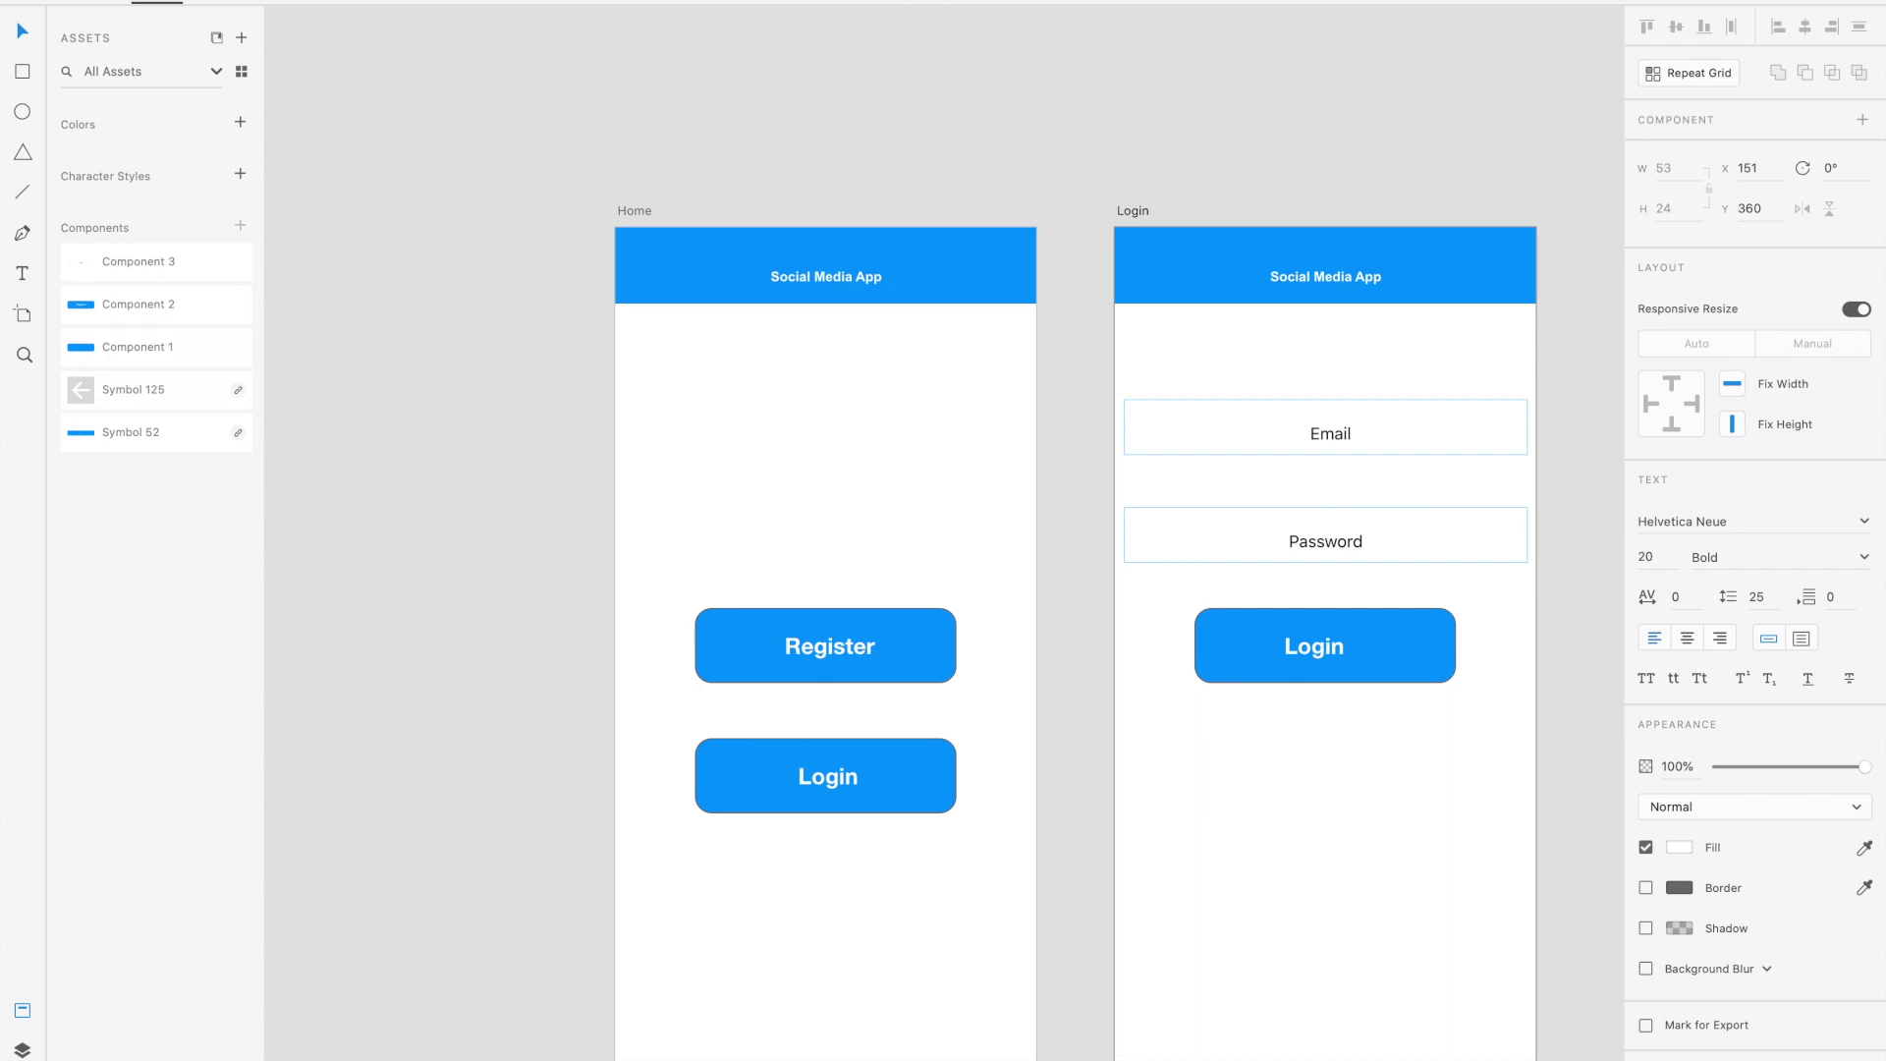
pyautogui.press('Escape')
pyautogui.hotkey('ctrl', 'Up')
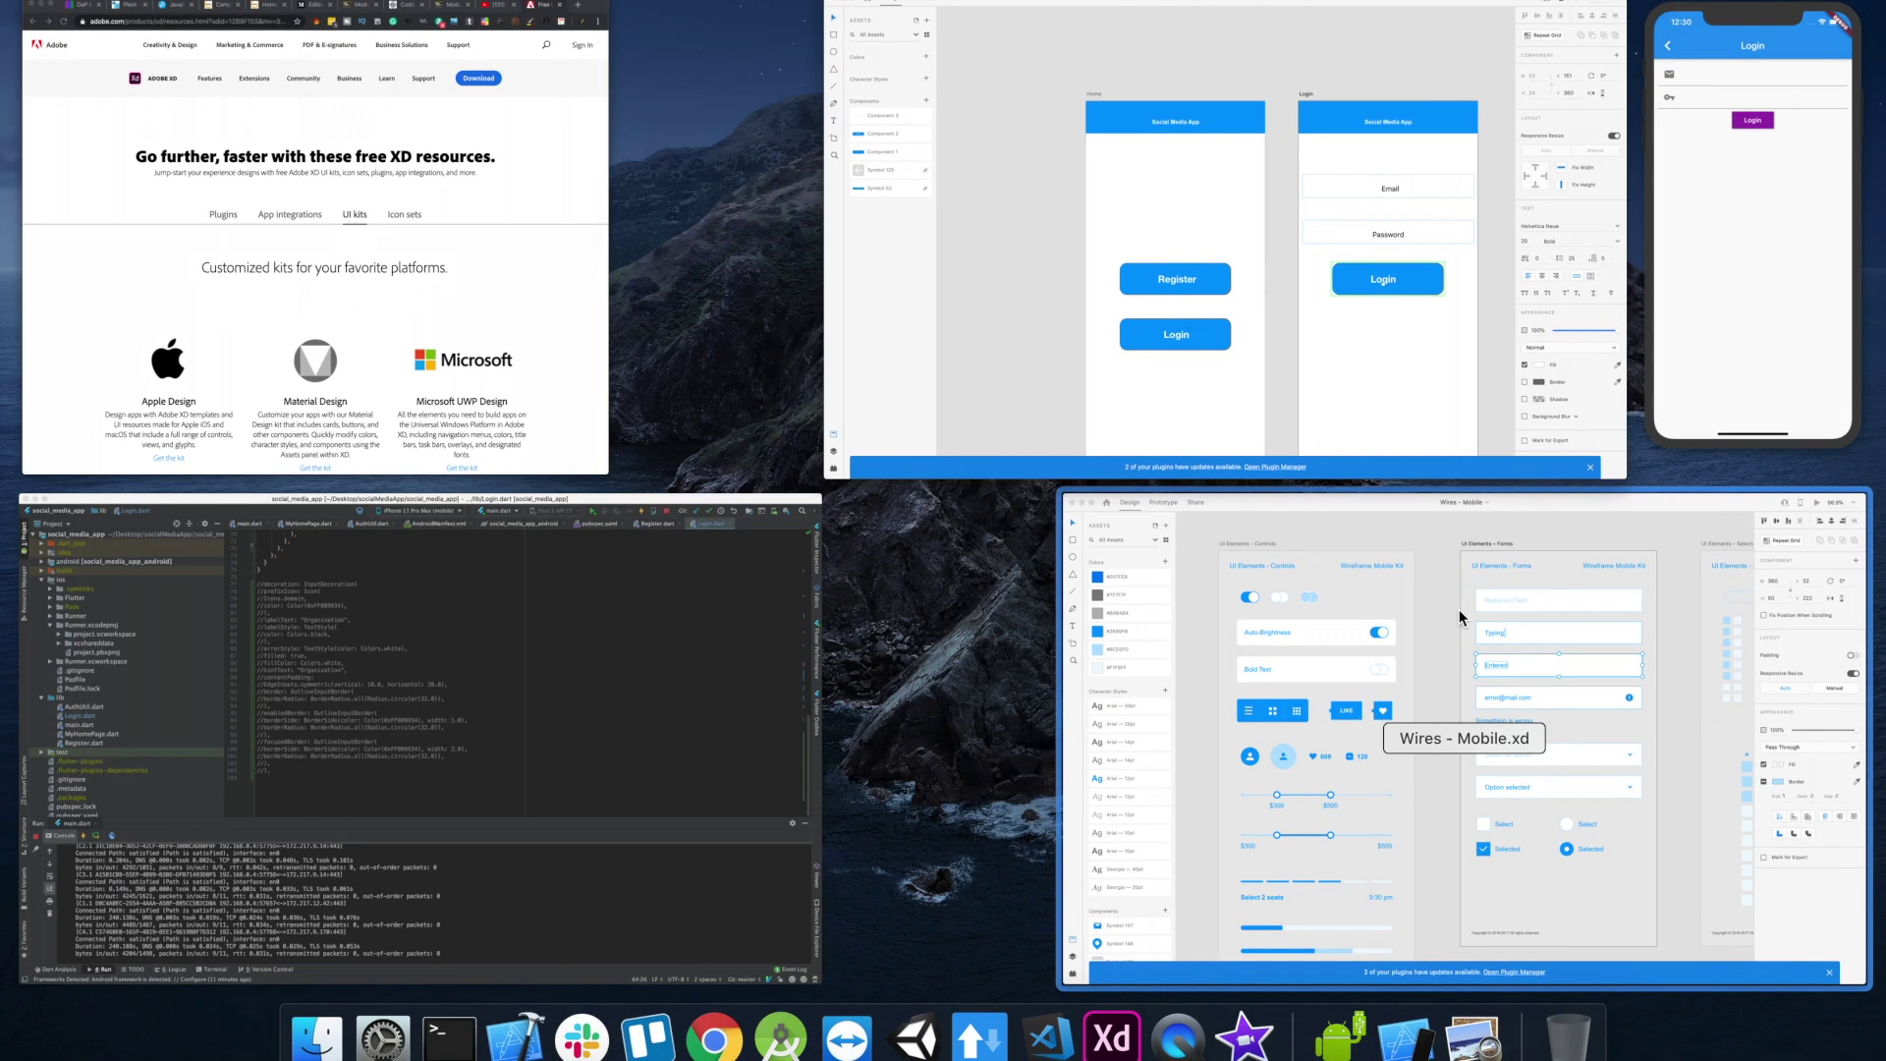
pyautogui.click(1517, 218)
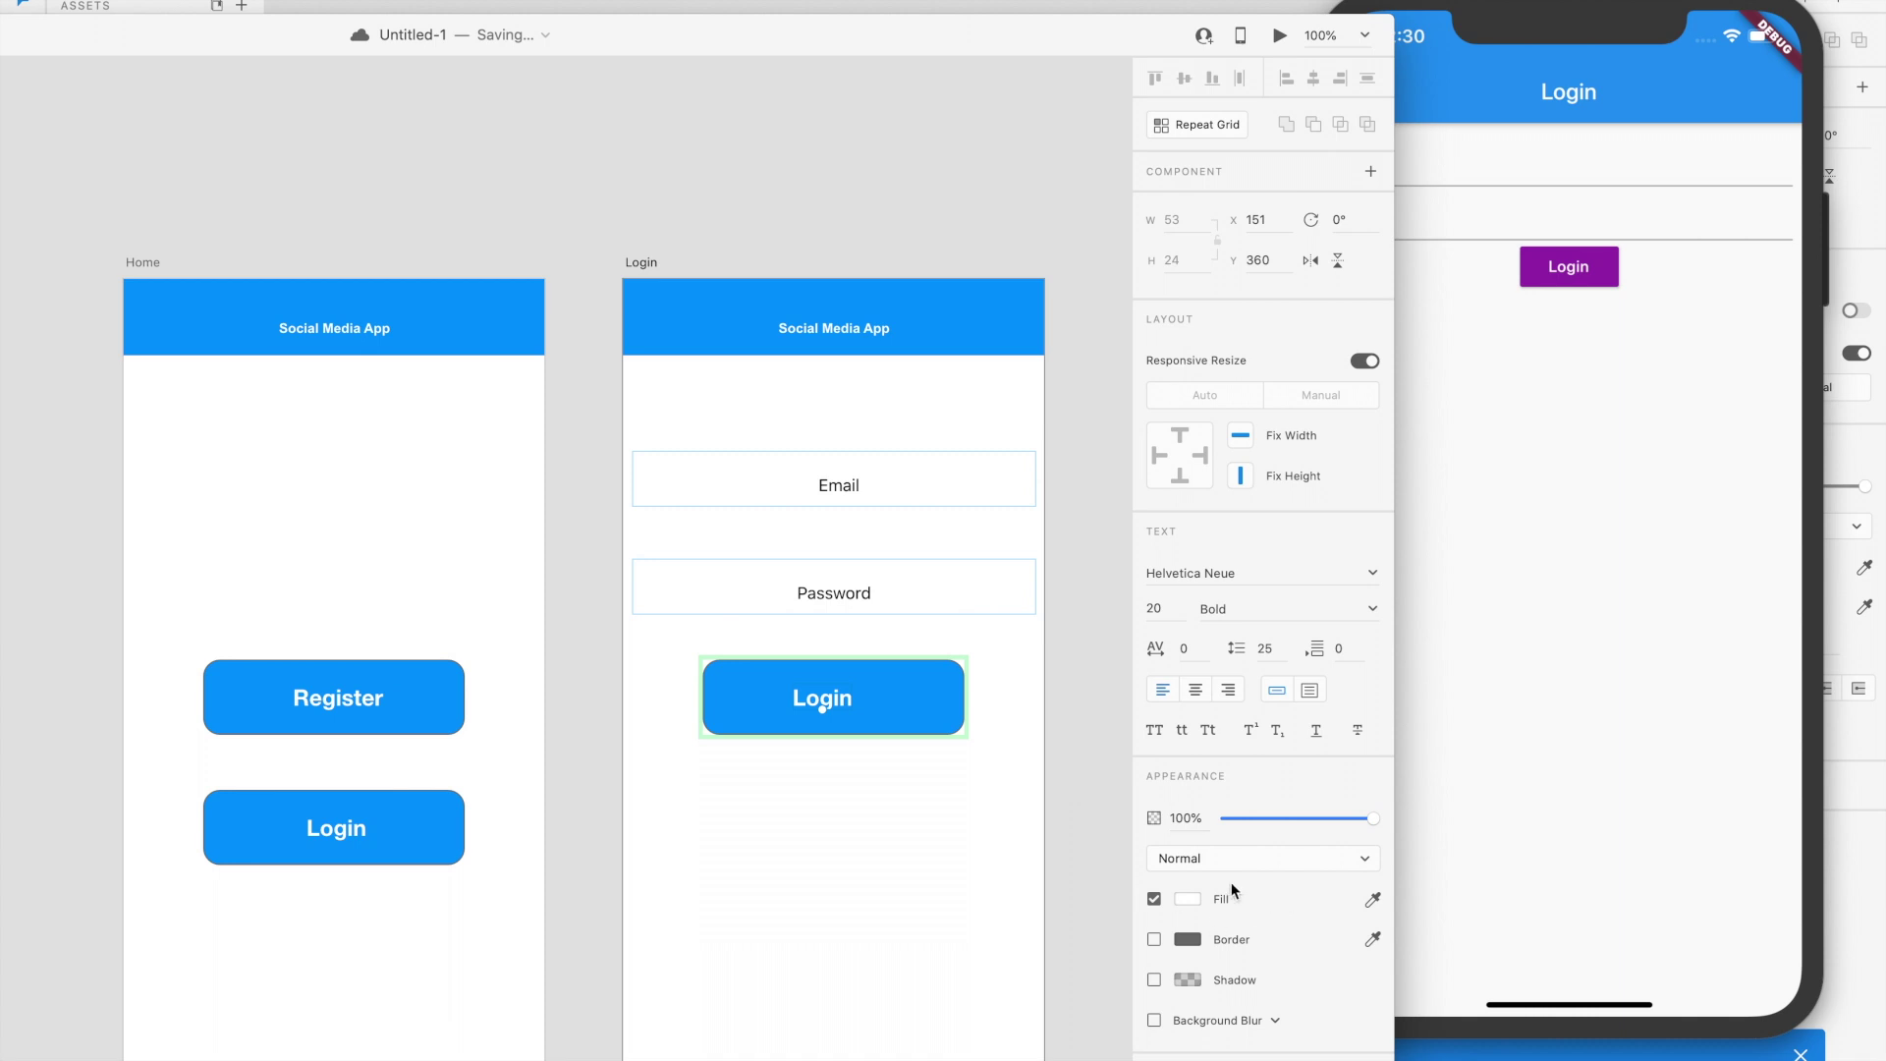
# Fill the Login button shape with the simulator Login button's purple and reposition it.
pyautogui.click(1601, 266)
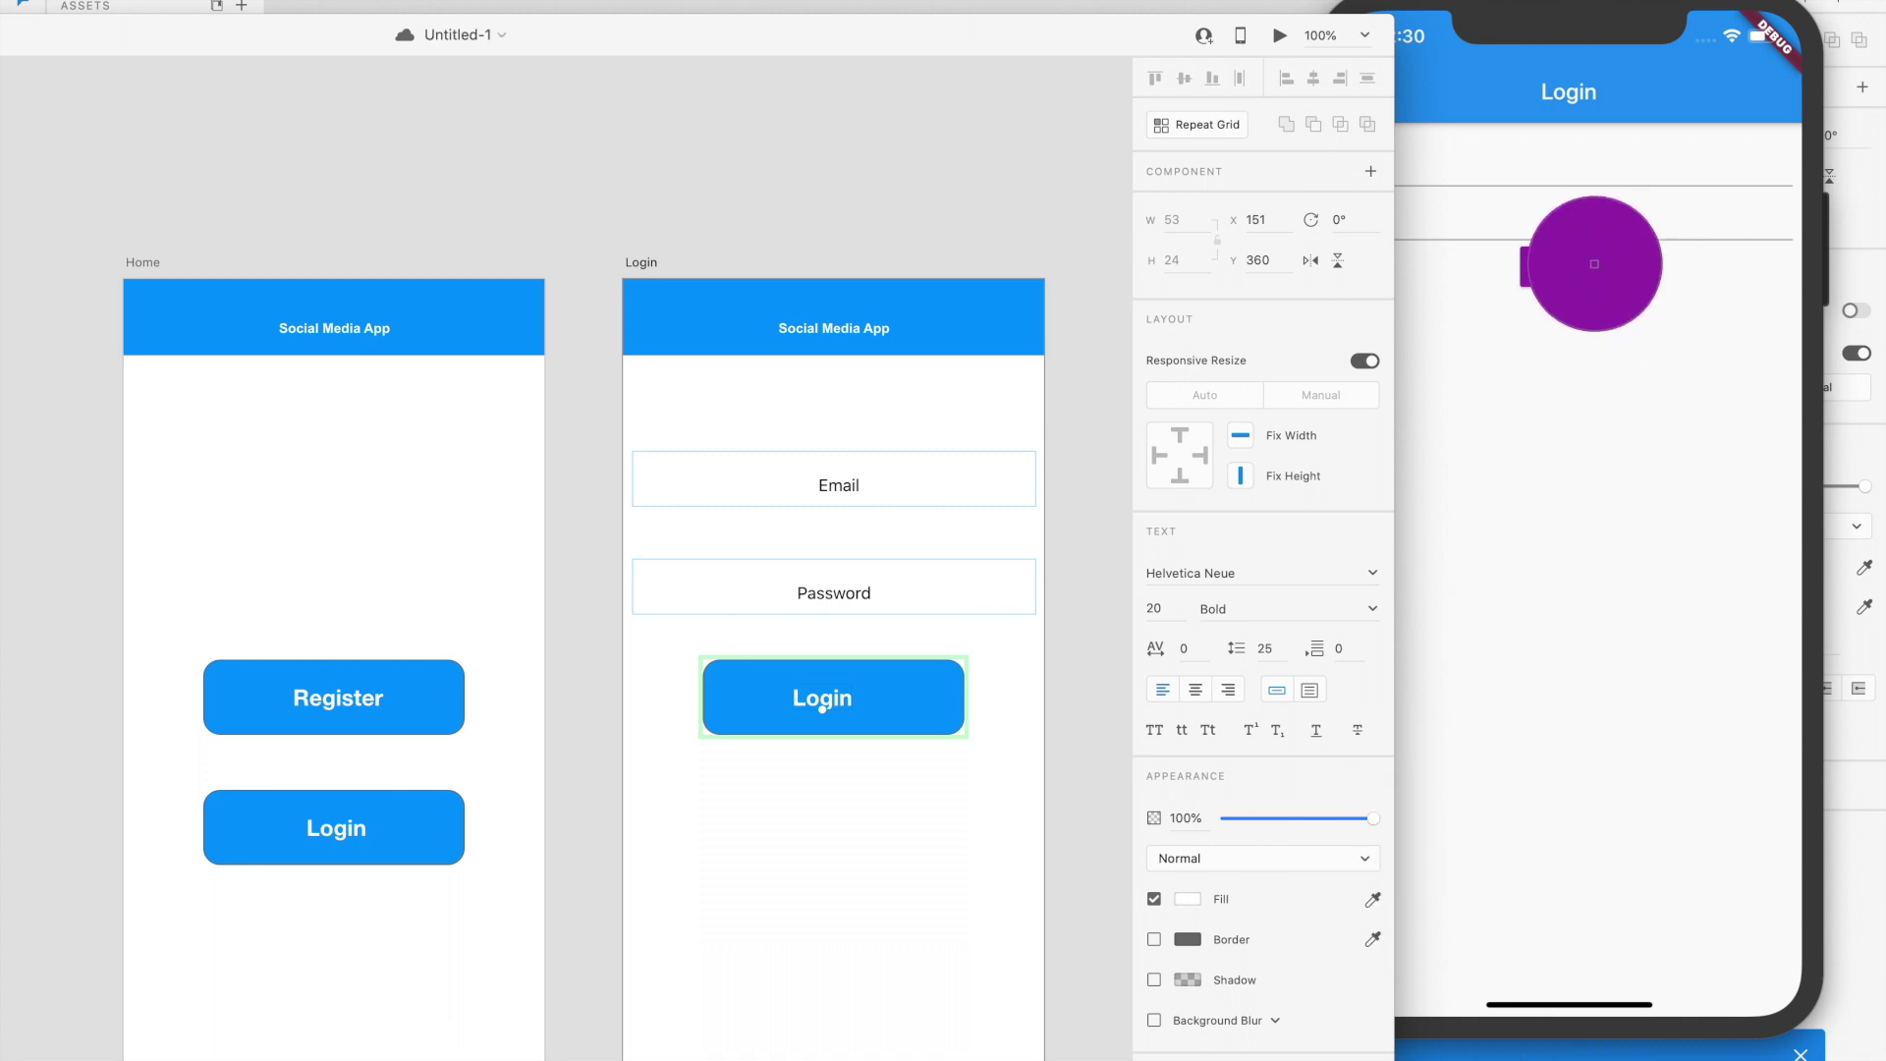
pyautogui.hotkey('ctrl', 'z')
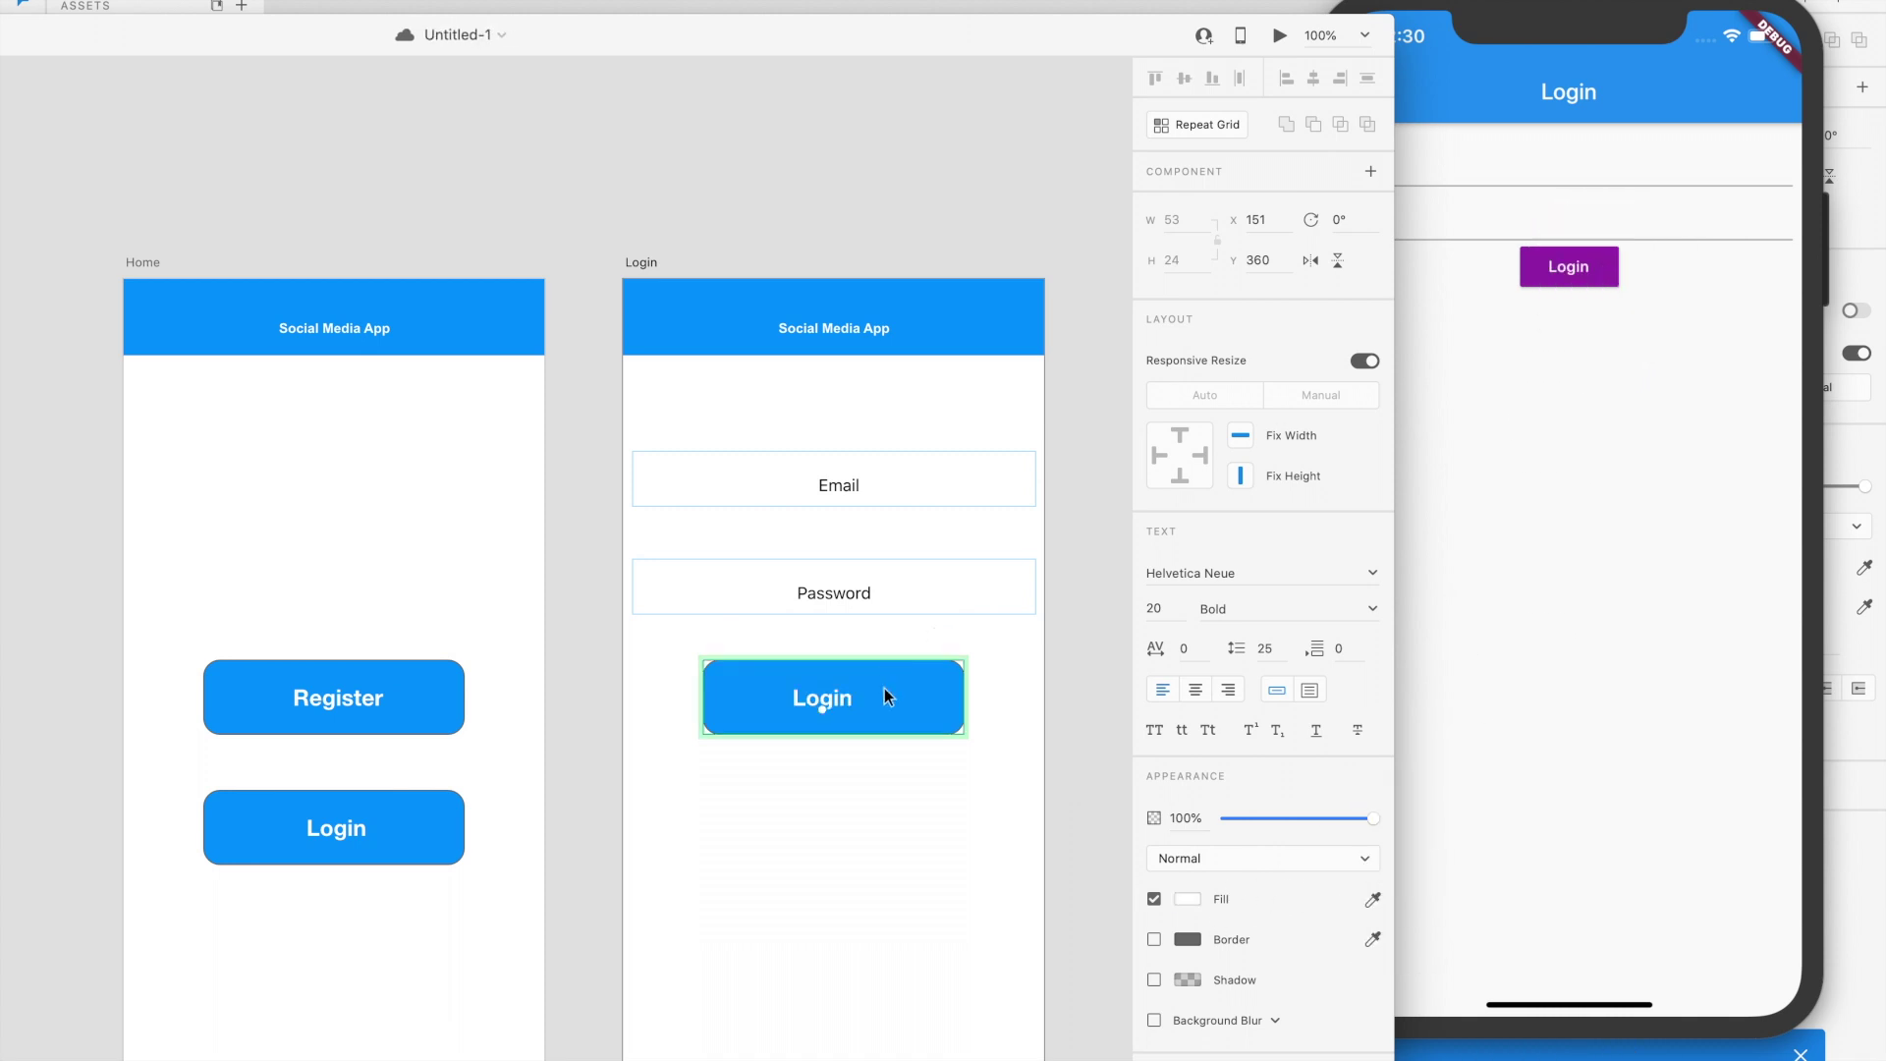
pyautogui.click(911, 697)
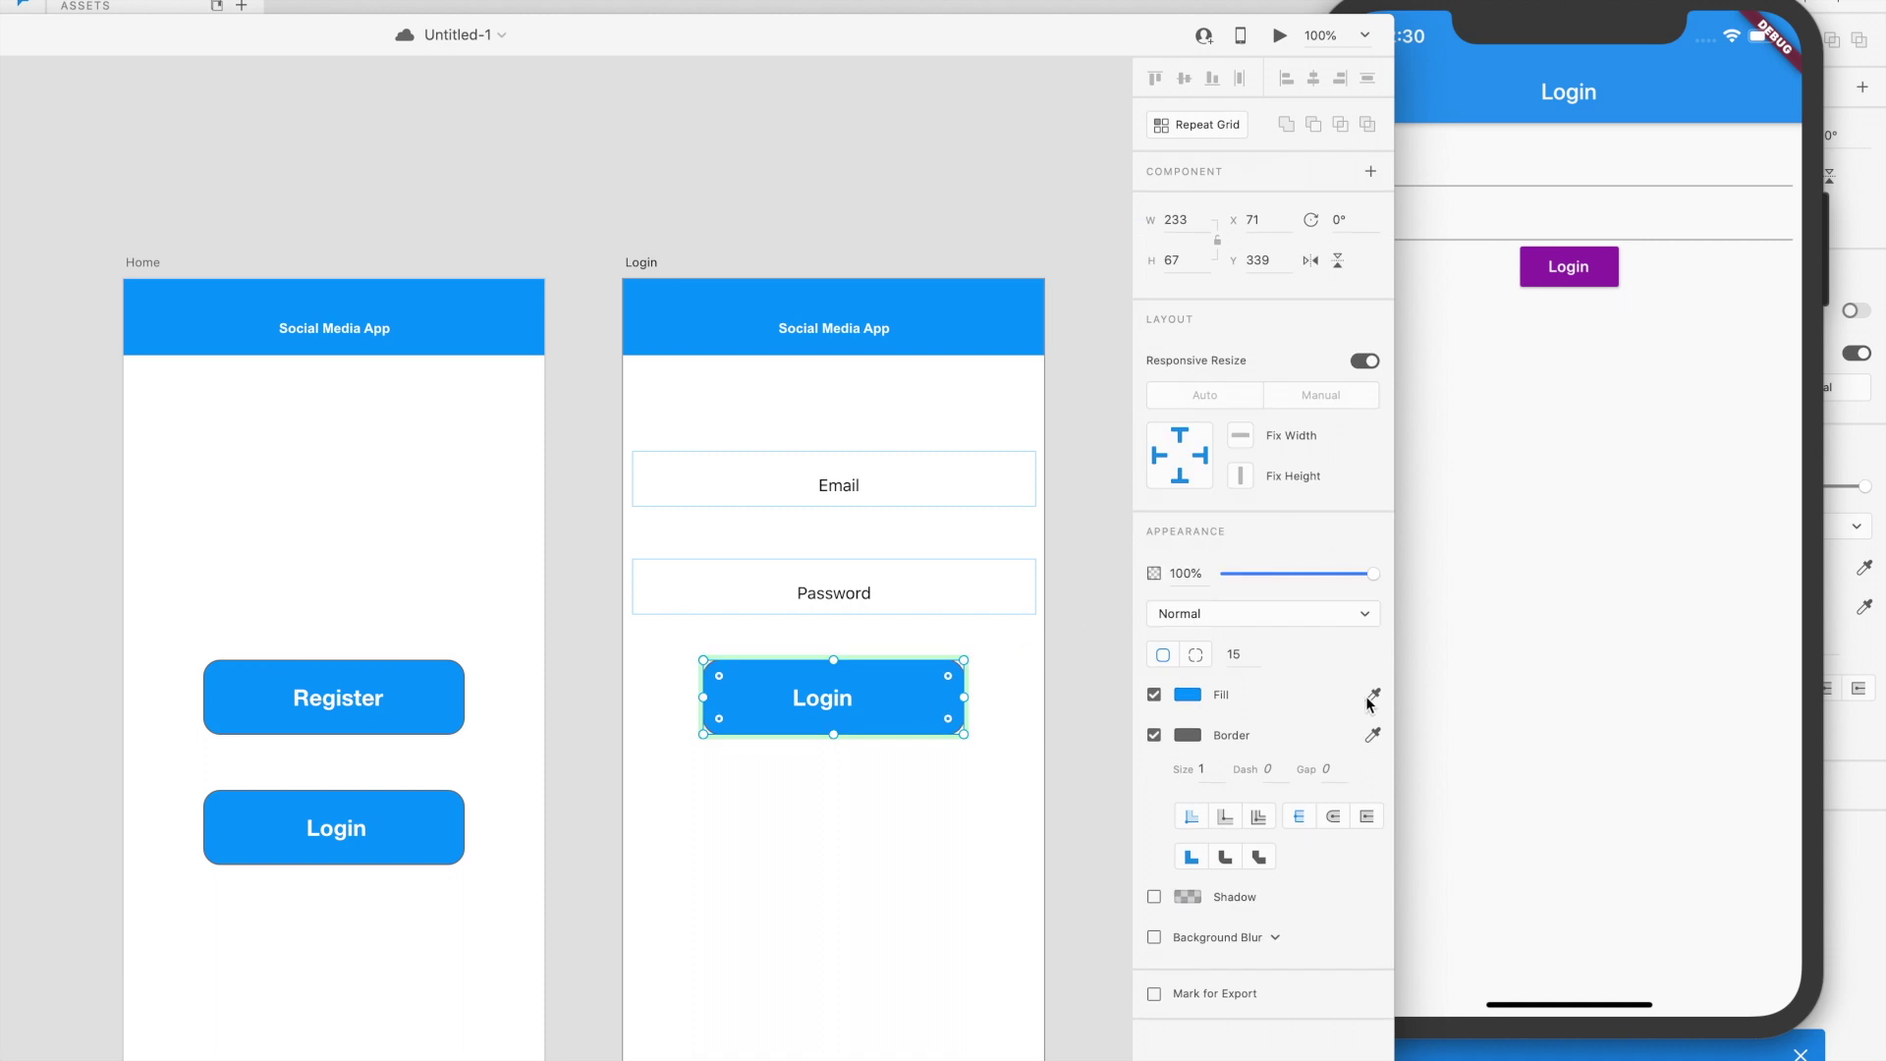
pyautogui.click(1611, 267)
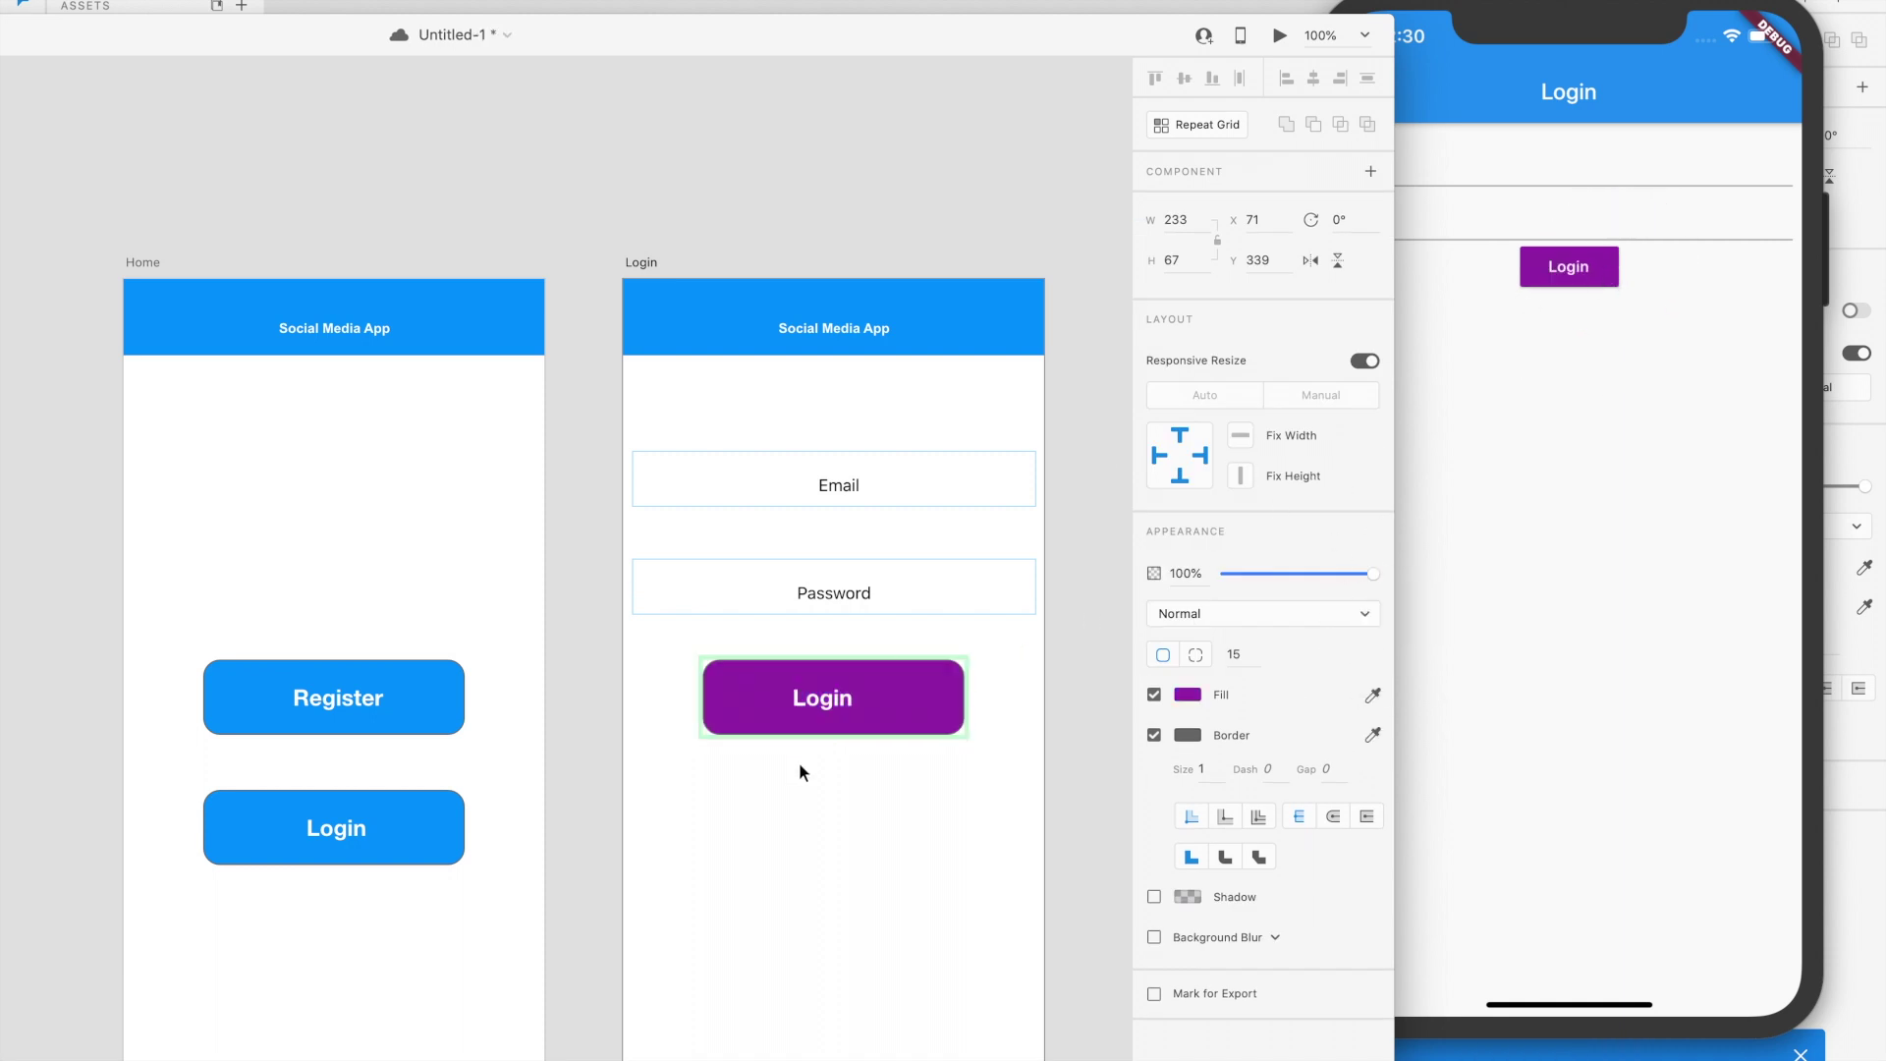
pyautogui.click(703, 815)
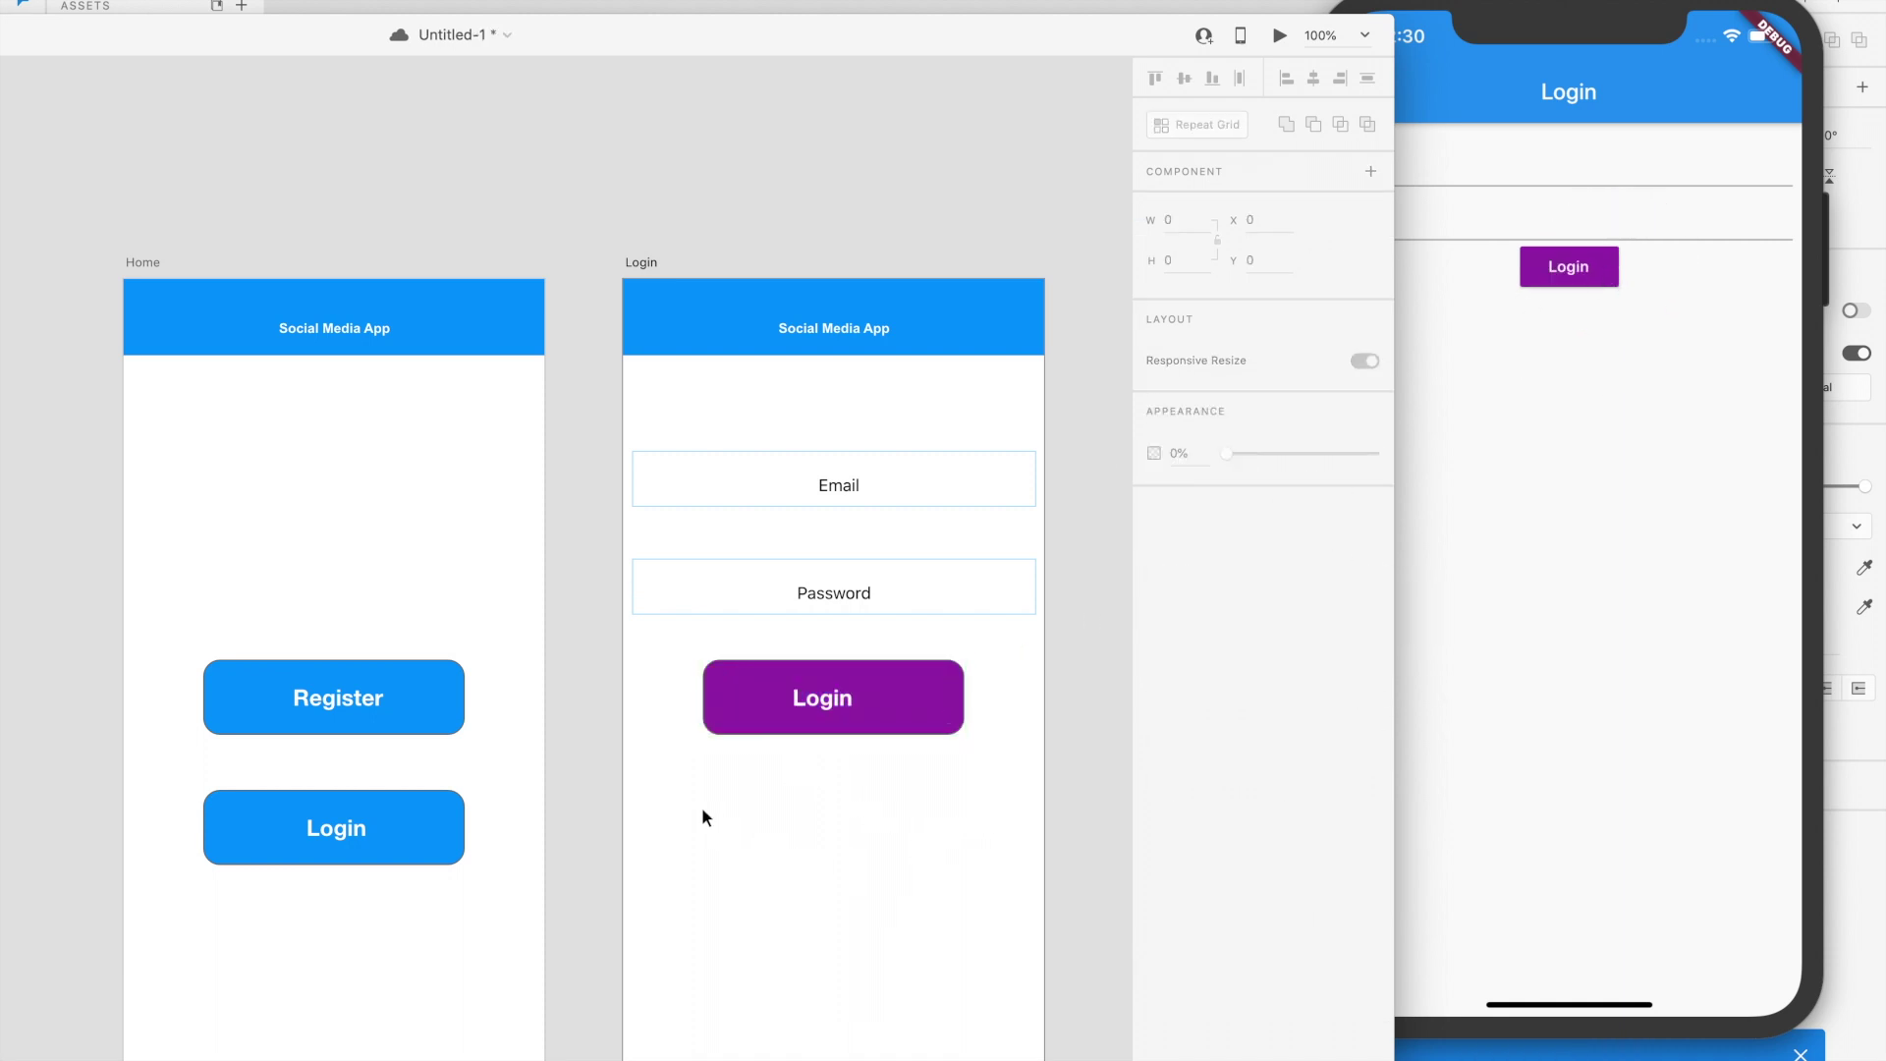
pyautogui.click(786, 722)
pyautogui.moveTo(891, 715); pyautogui.dragTo(857, 704)
# Shorten the Login artboard's purple button and nudge the Email field slightly up-left.
pyautogui.doubleClick(844, 703)
pyautogui.click(898, 834)
pyautogui.click(818, 674)
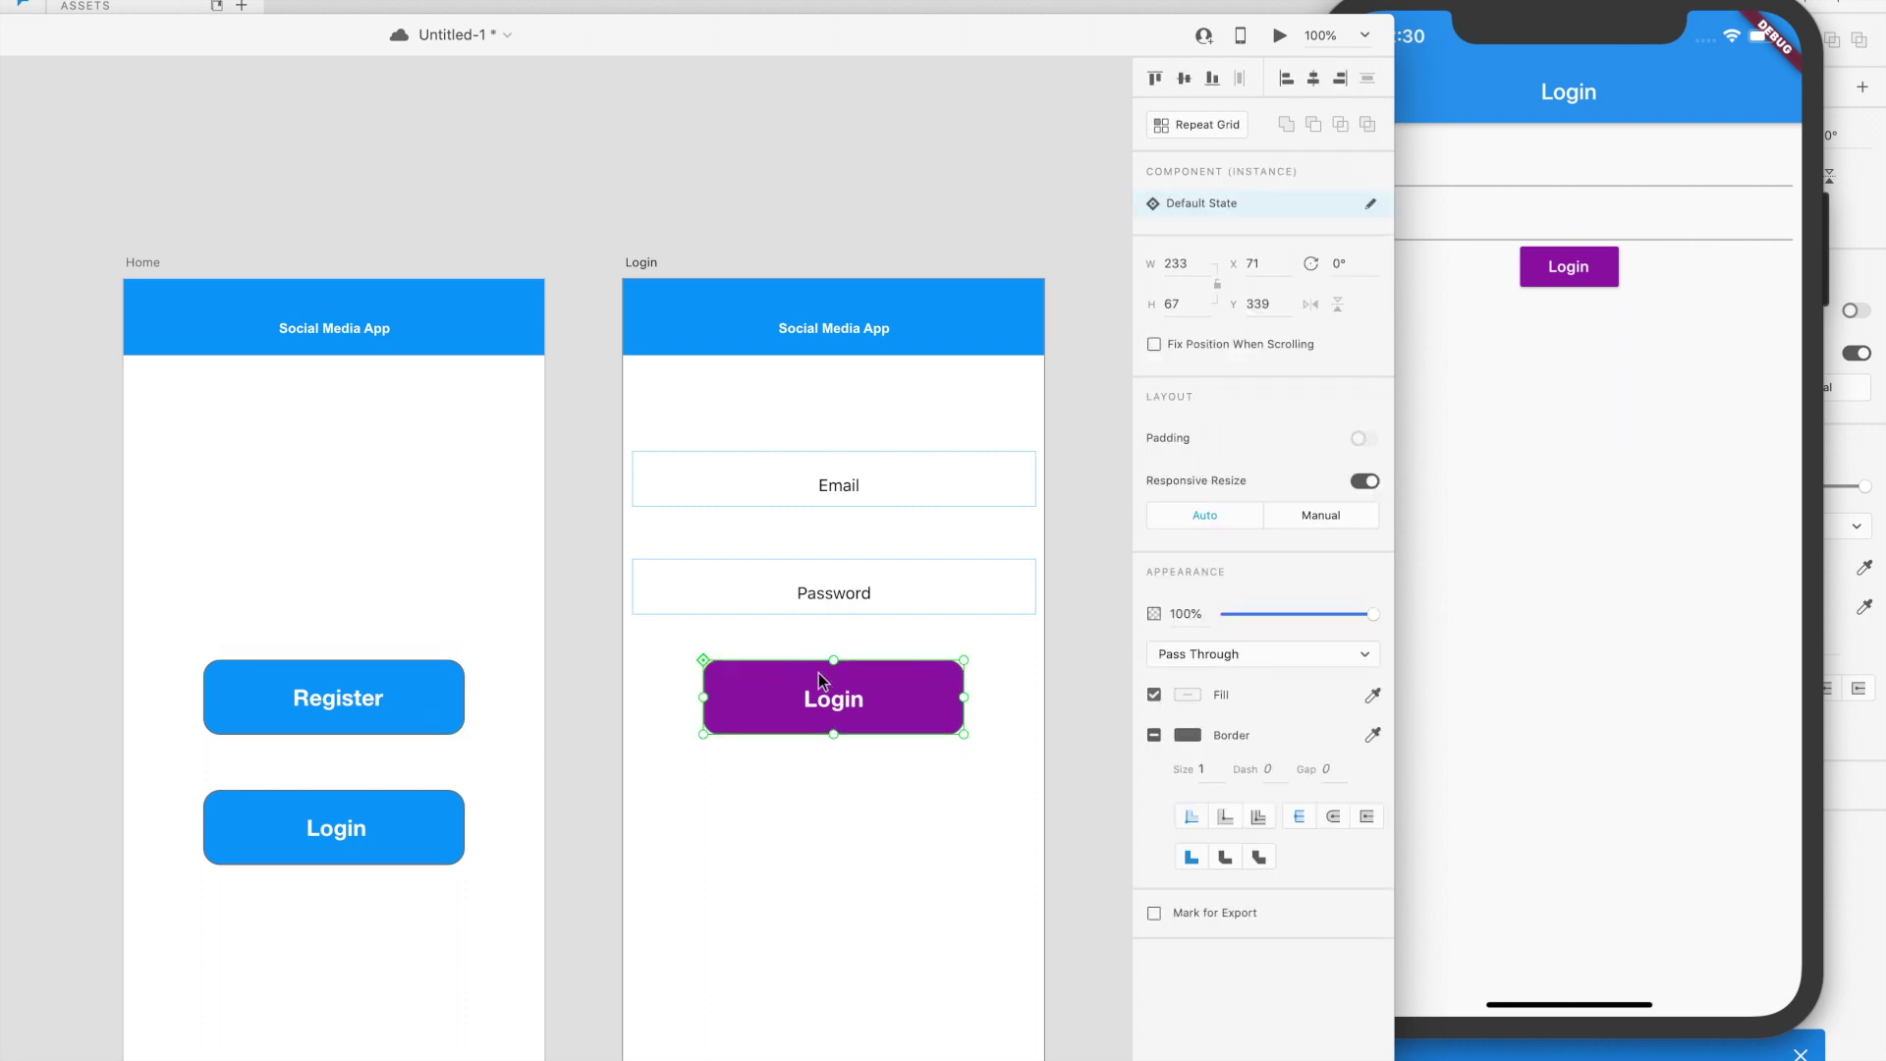
pyautogui.moveTo(836, 660); pyautogui.dragTo(924, 672)
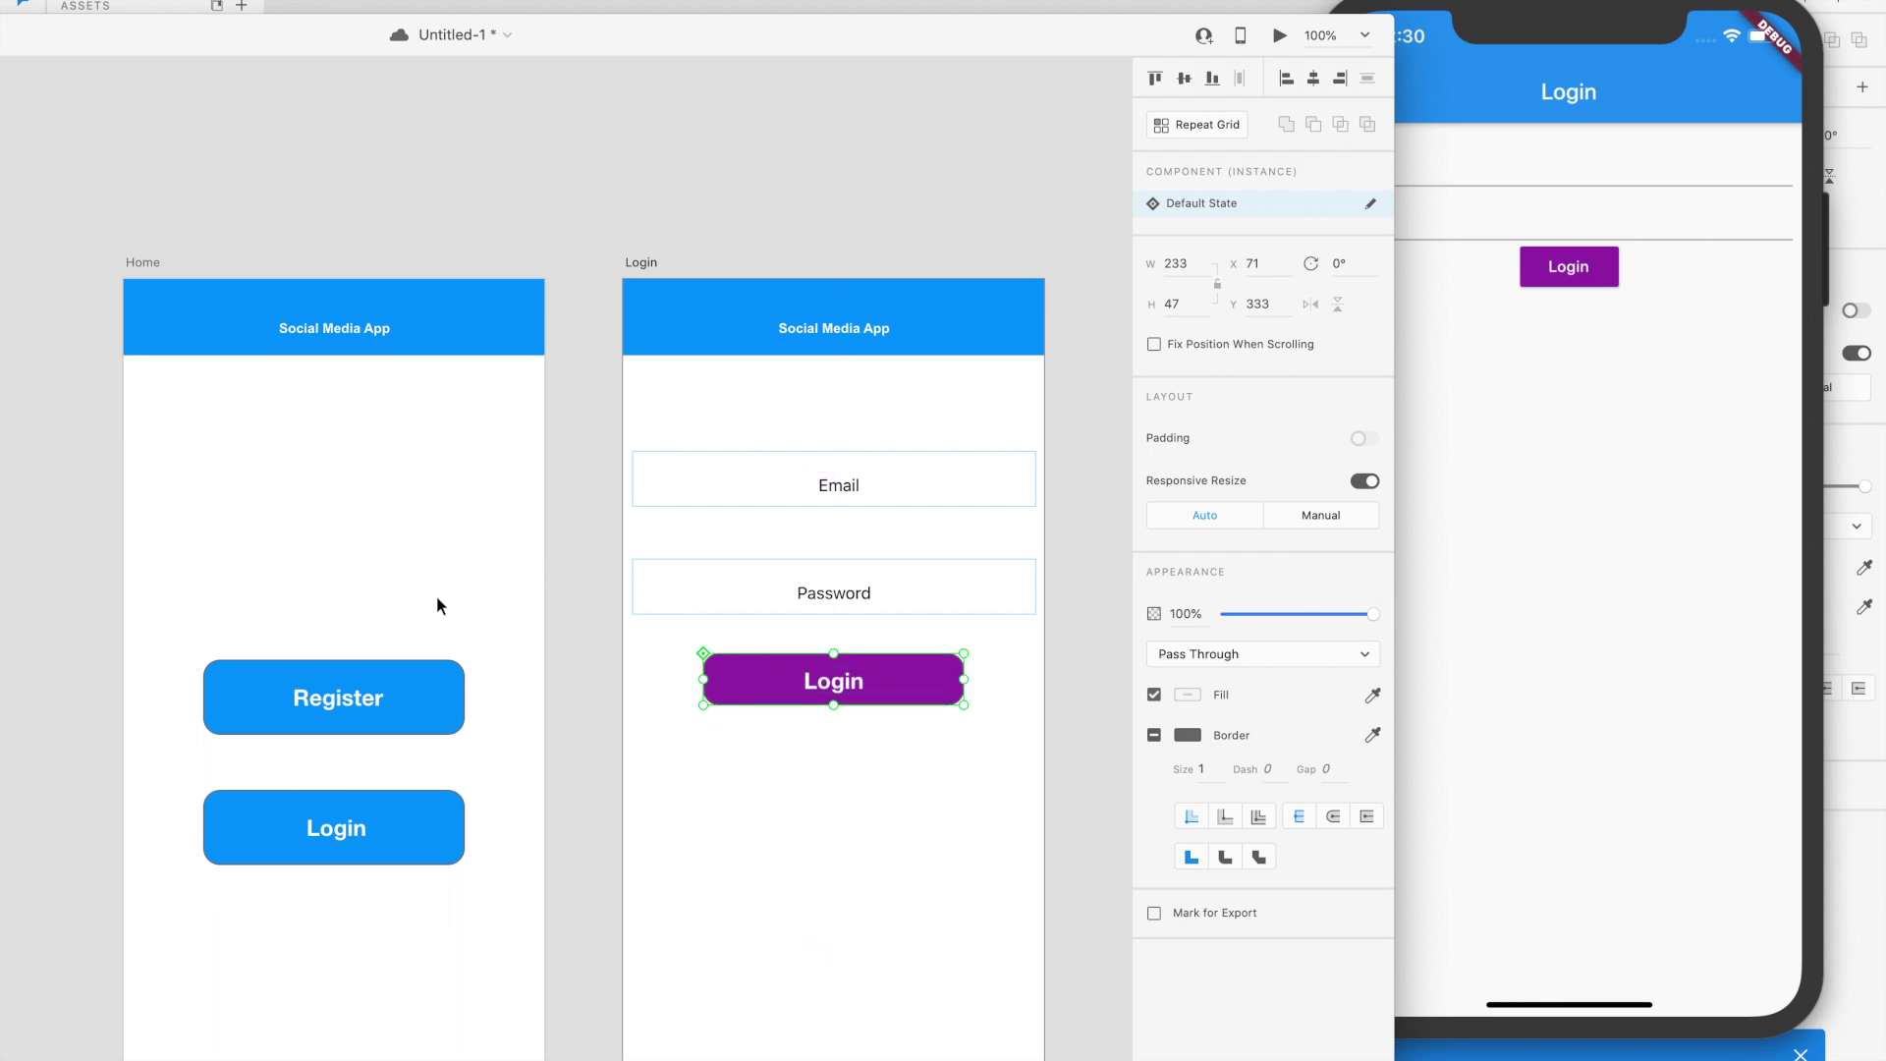
pyautogui.click(834, 477)
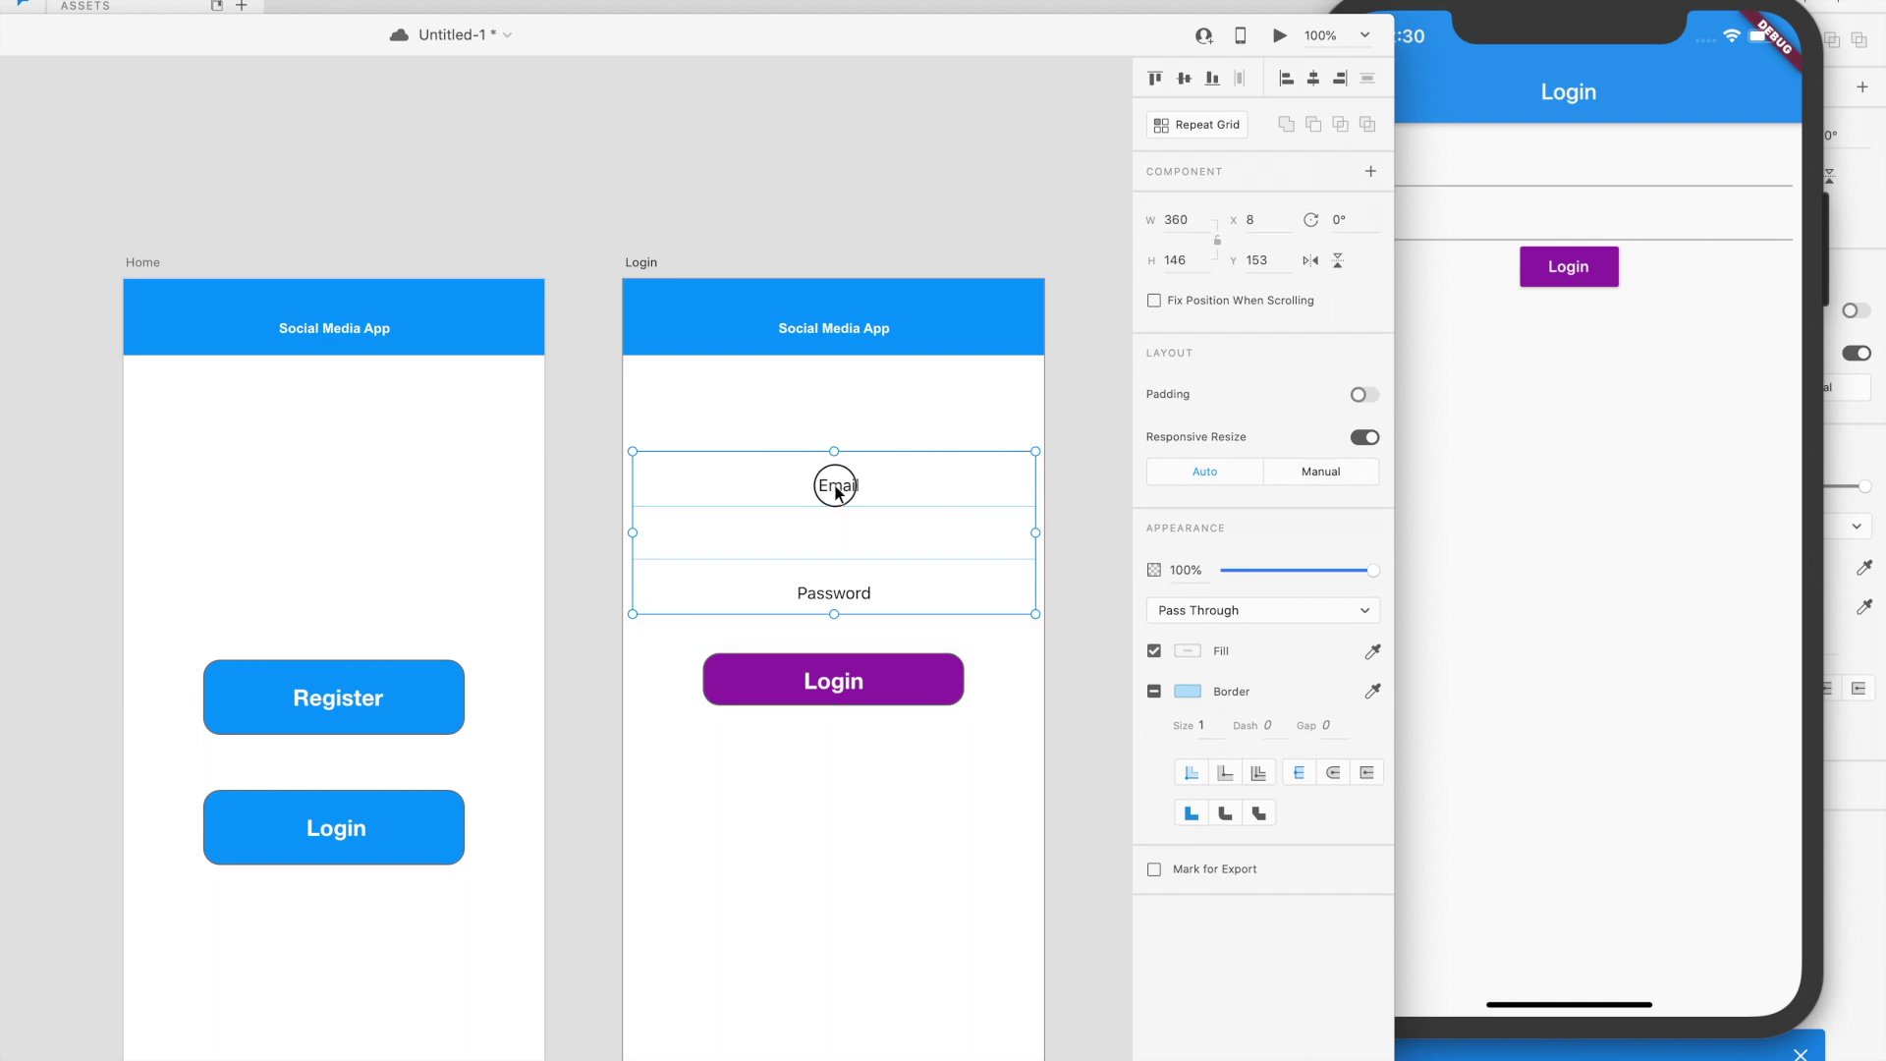
pyautogui.doubleClick(834, 478)
pyautogui.moveTo(851, 493); pyautogui.dragTo(834, 478)
pyautogui.doubleClick(840, 486)
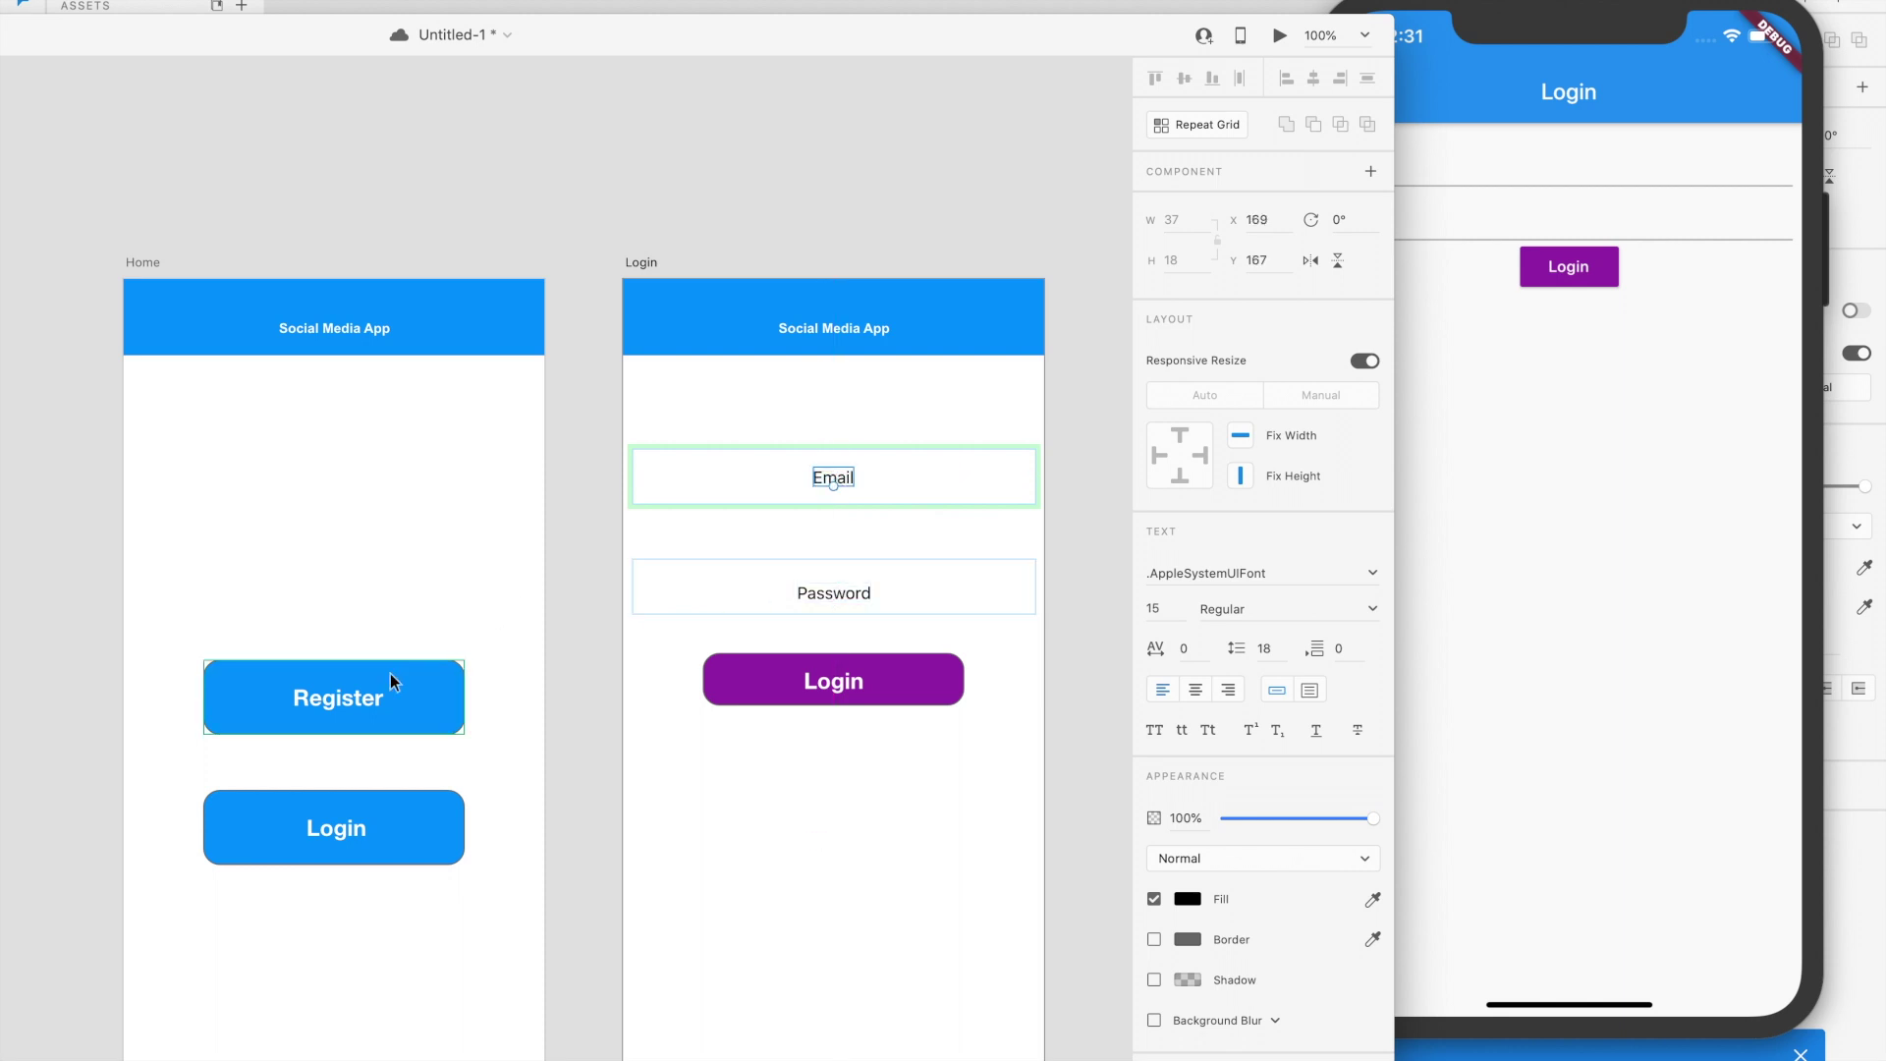
# Shorten the Home artboard's Login and Register buttons, making Register 233×57.
pyautogui.click(317, 847)
pyautogui.moveTo(334, 790); pyautogui.dragTo(334, 803)
pyautogui.click(341, 664)
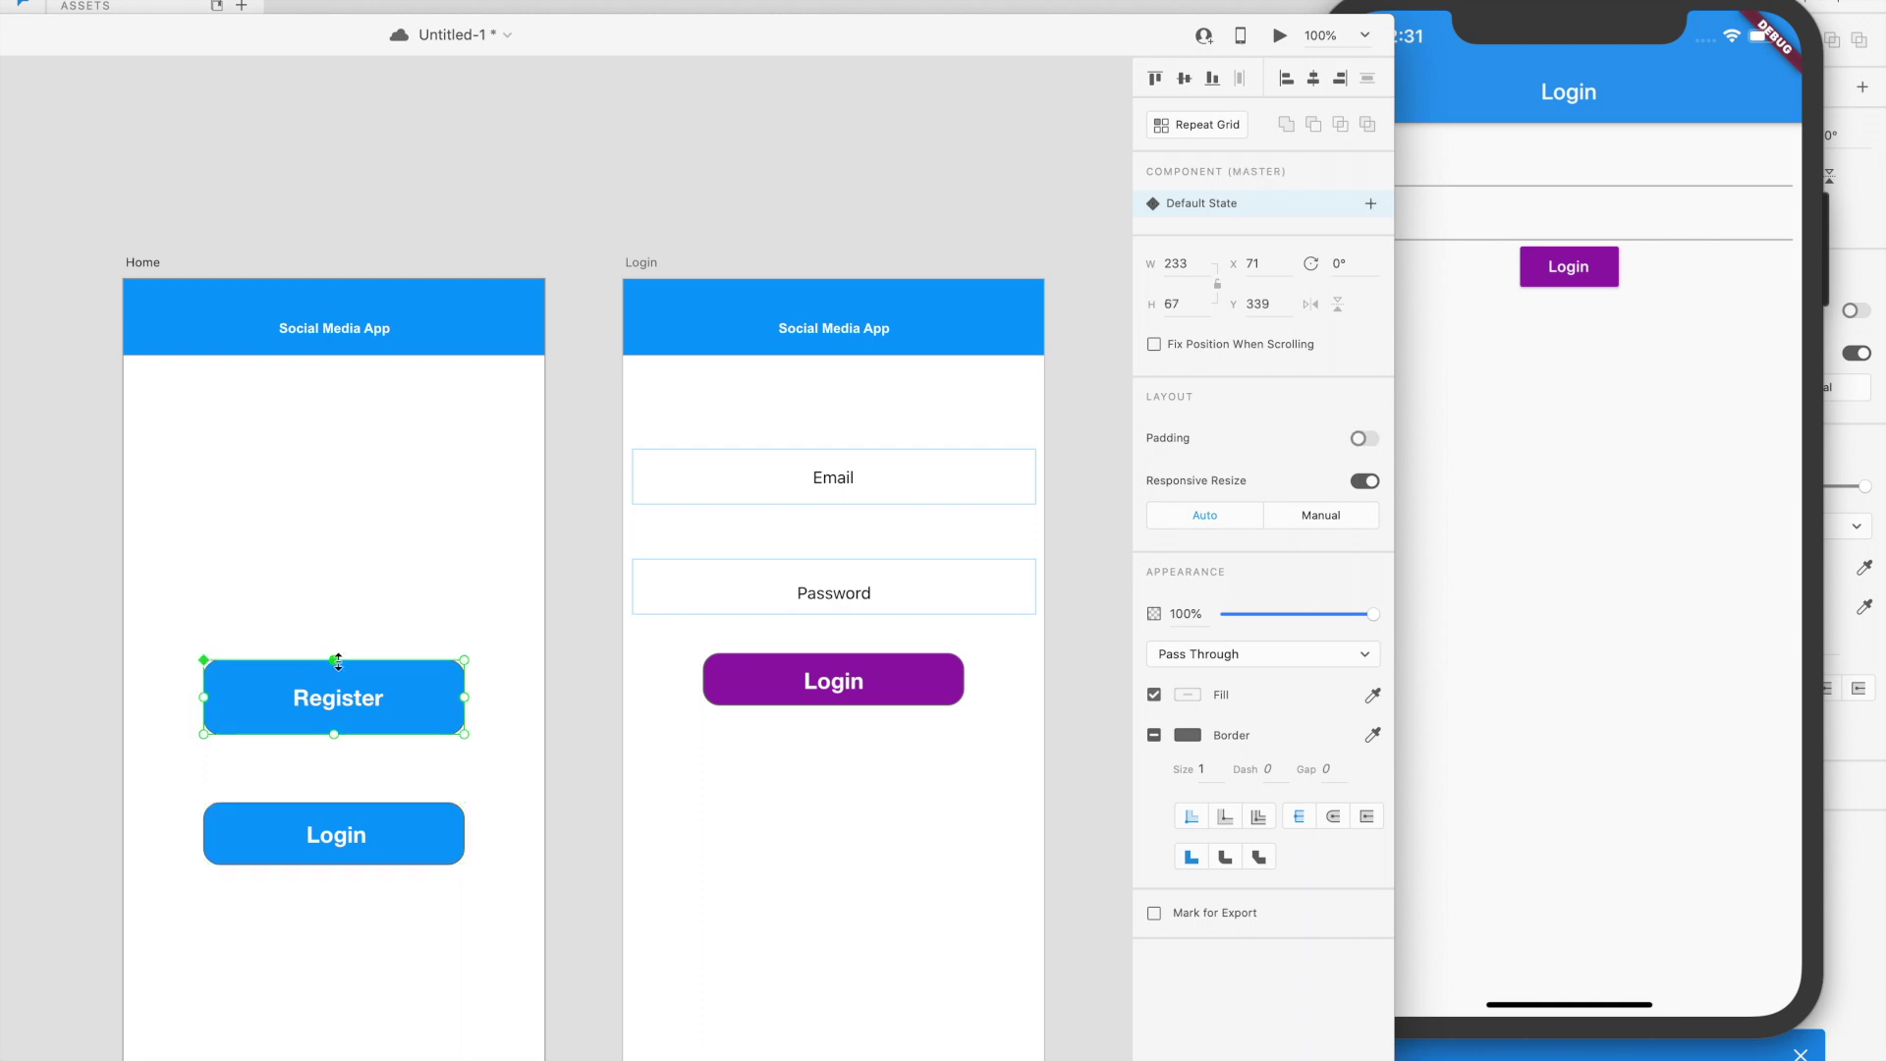
pyautogui.moveTo(338, 663); pyautogui.dragTo(338, 670)
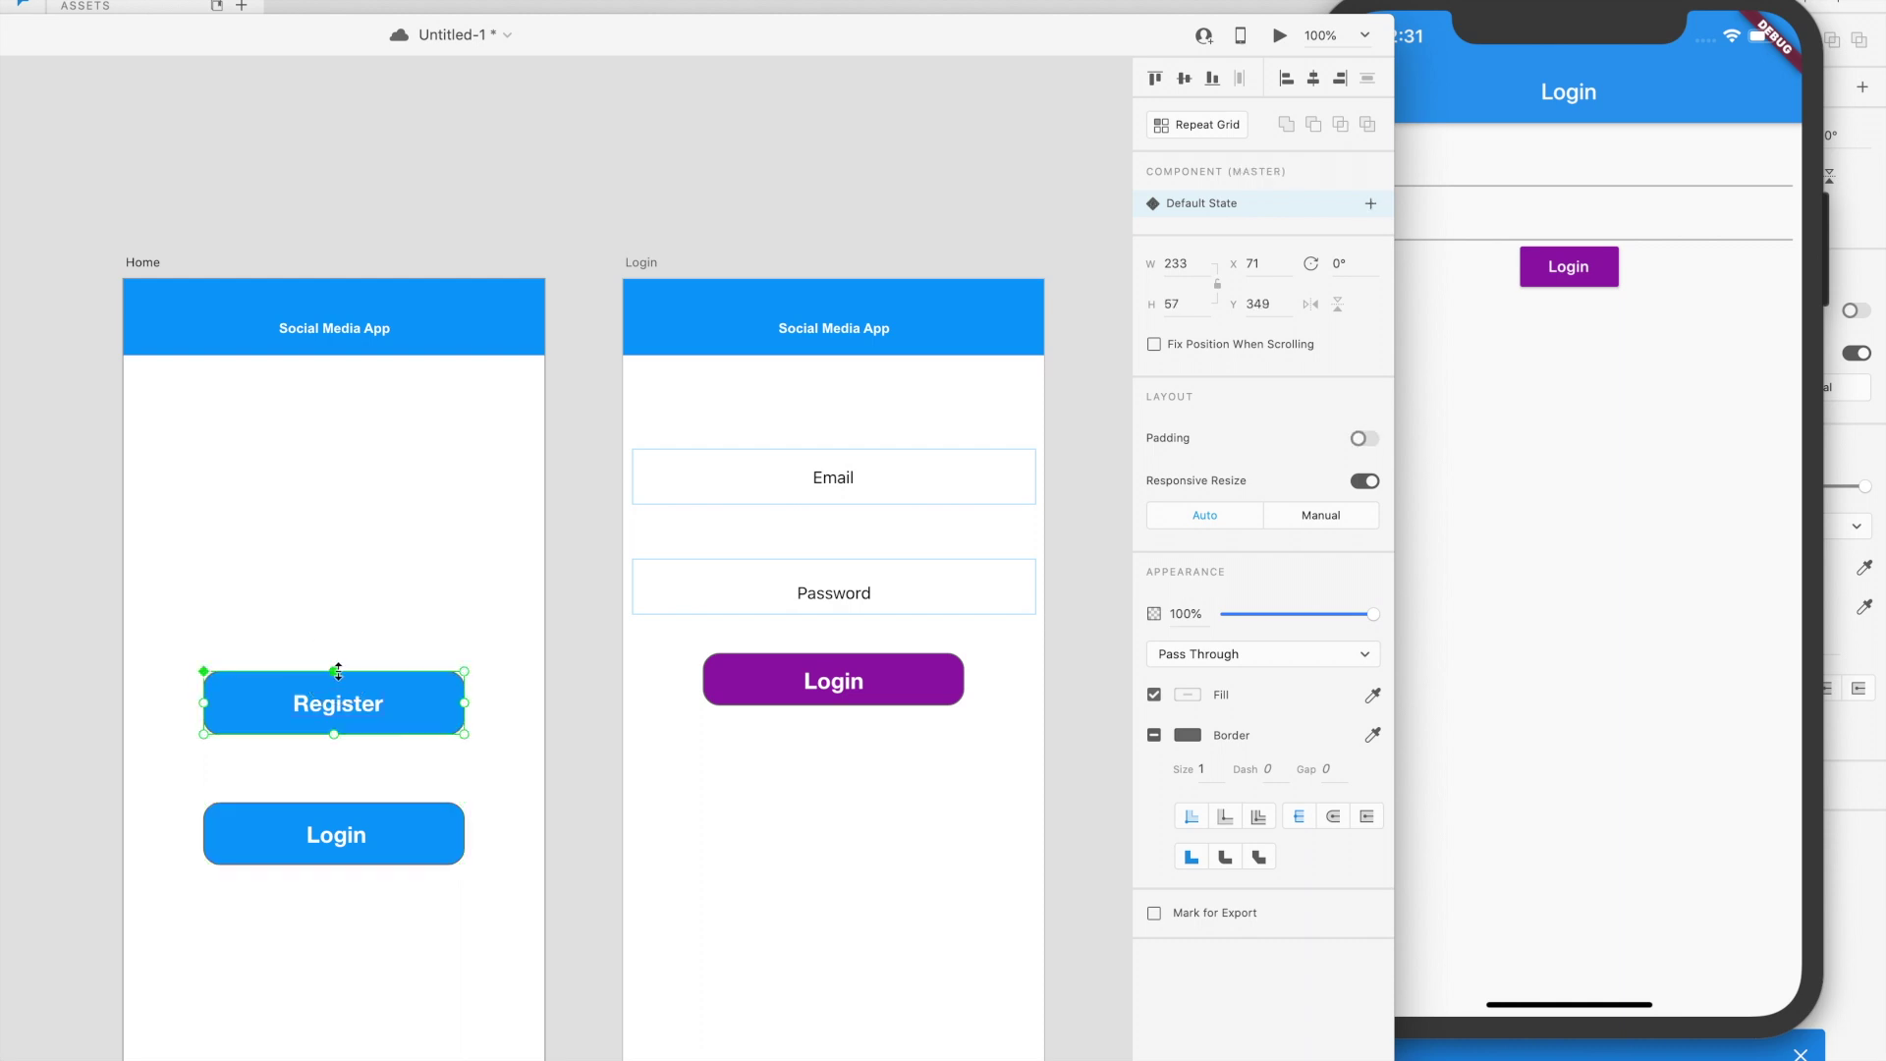
pyautogui.click(588, 623)
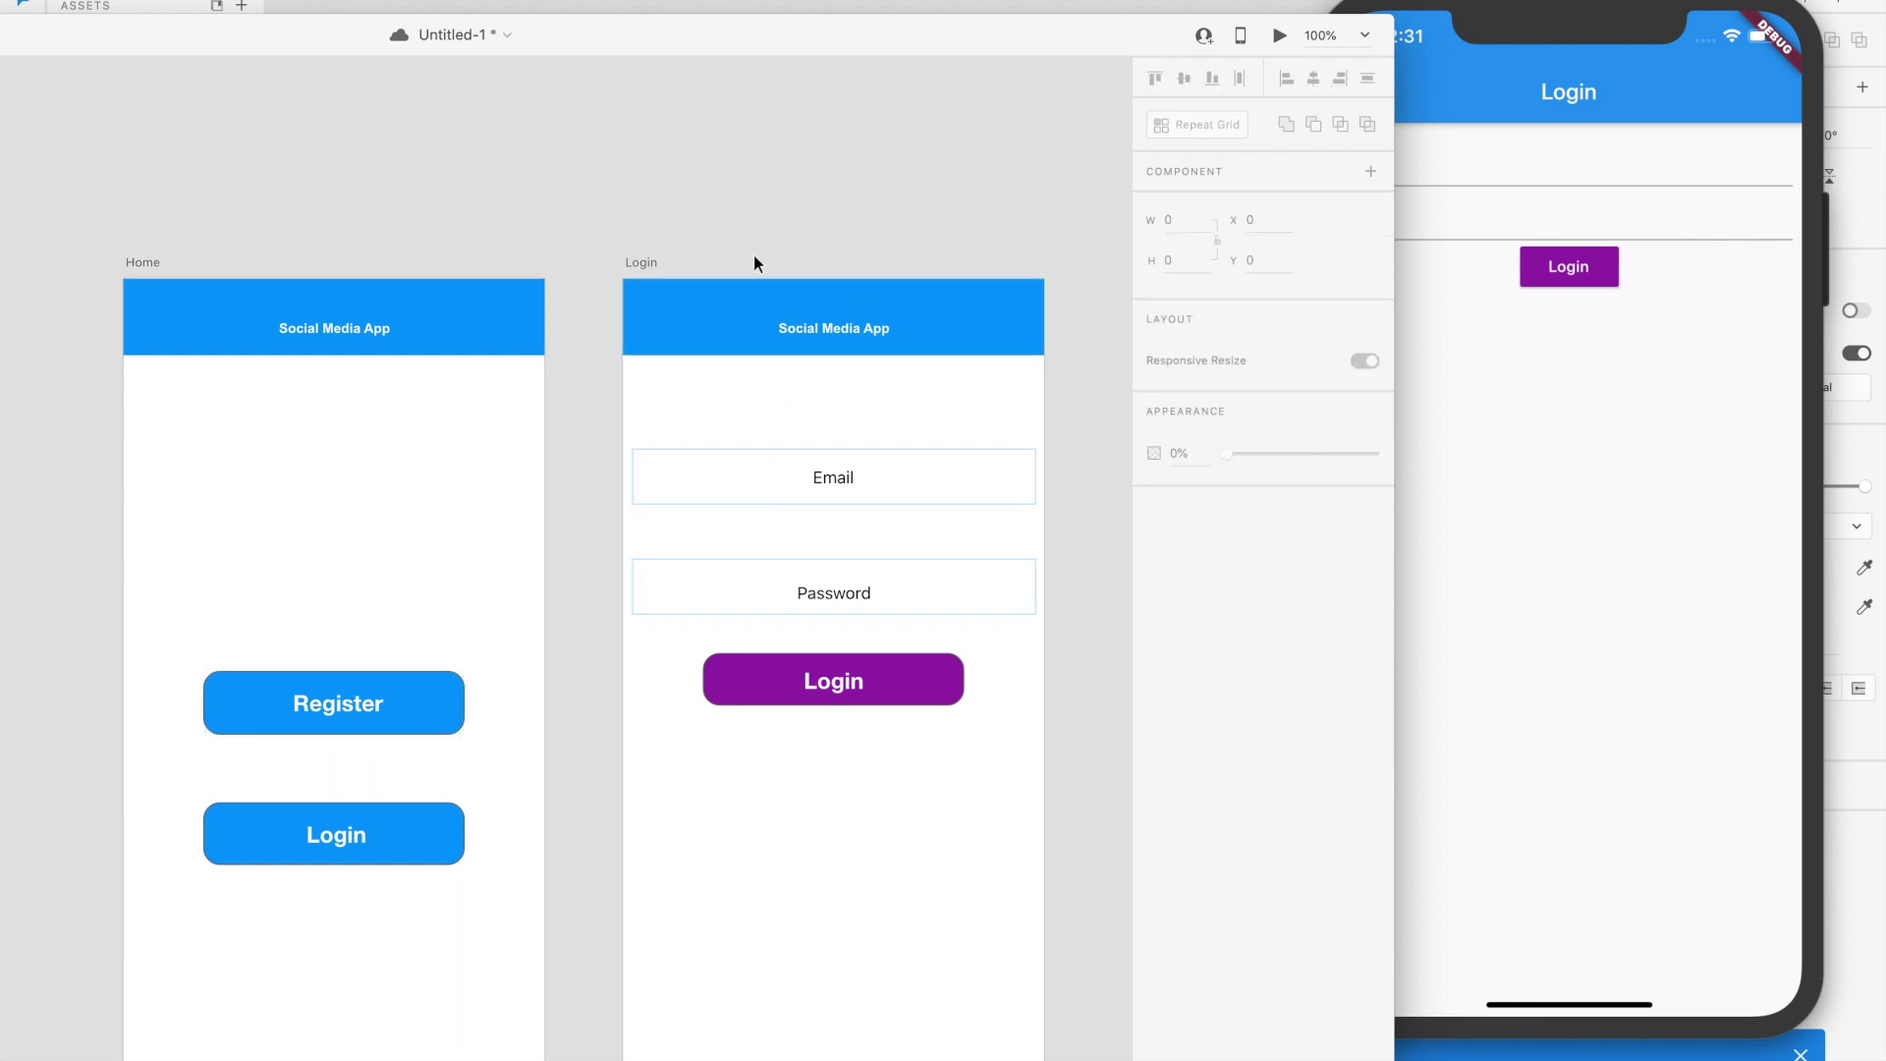
pyautogui.click(638, 262)
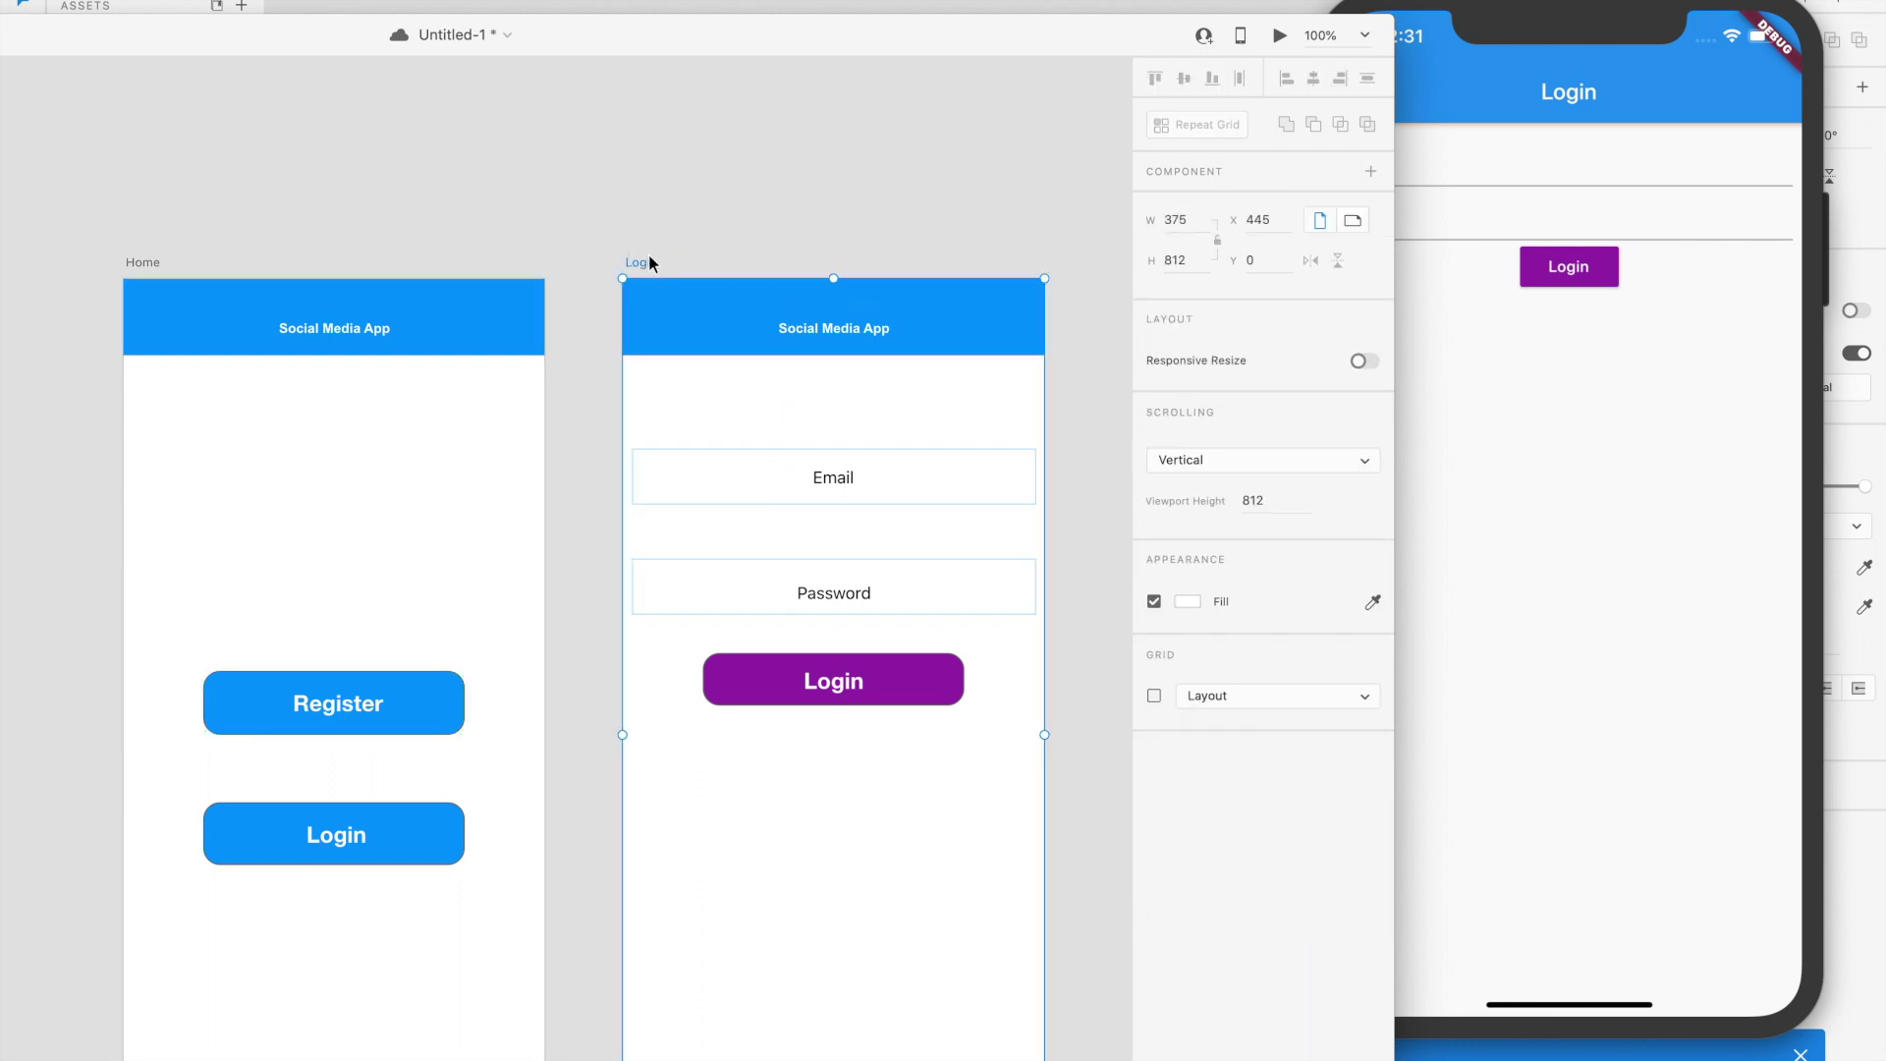
# Duplicate the Login artboard and set the headers to 'Login' and 'Register'.
pyautogui.press('super+d')
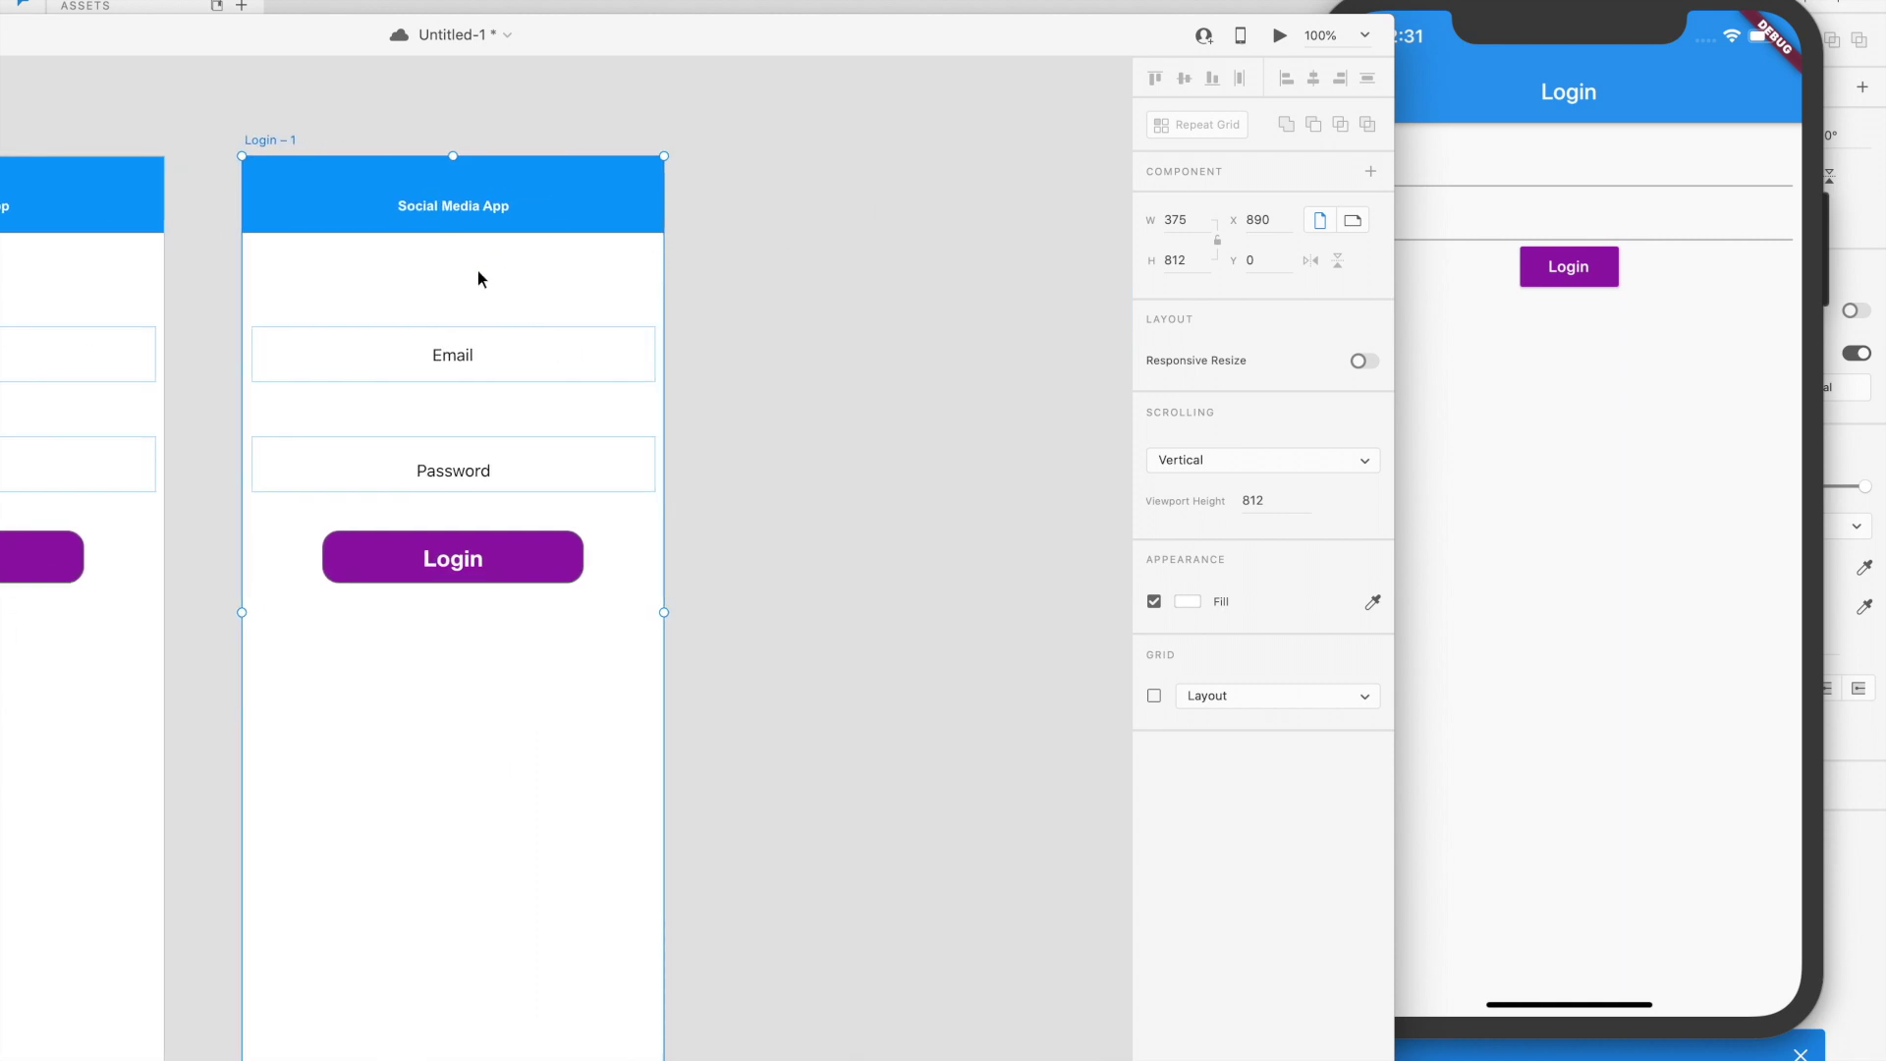
pyautogui.hscroll(-5, 403, 209)
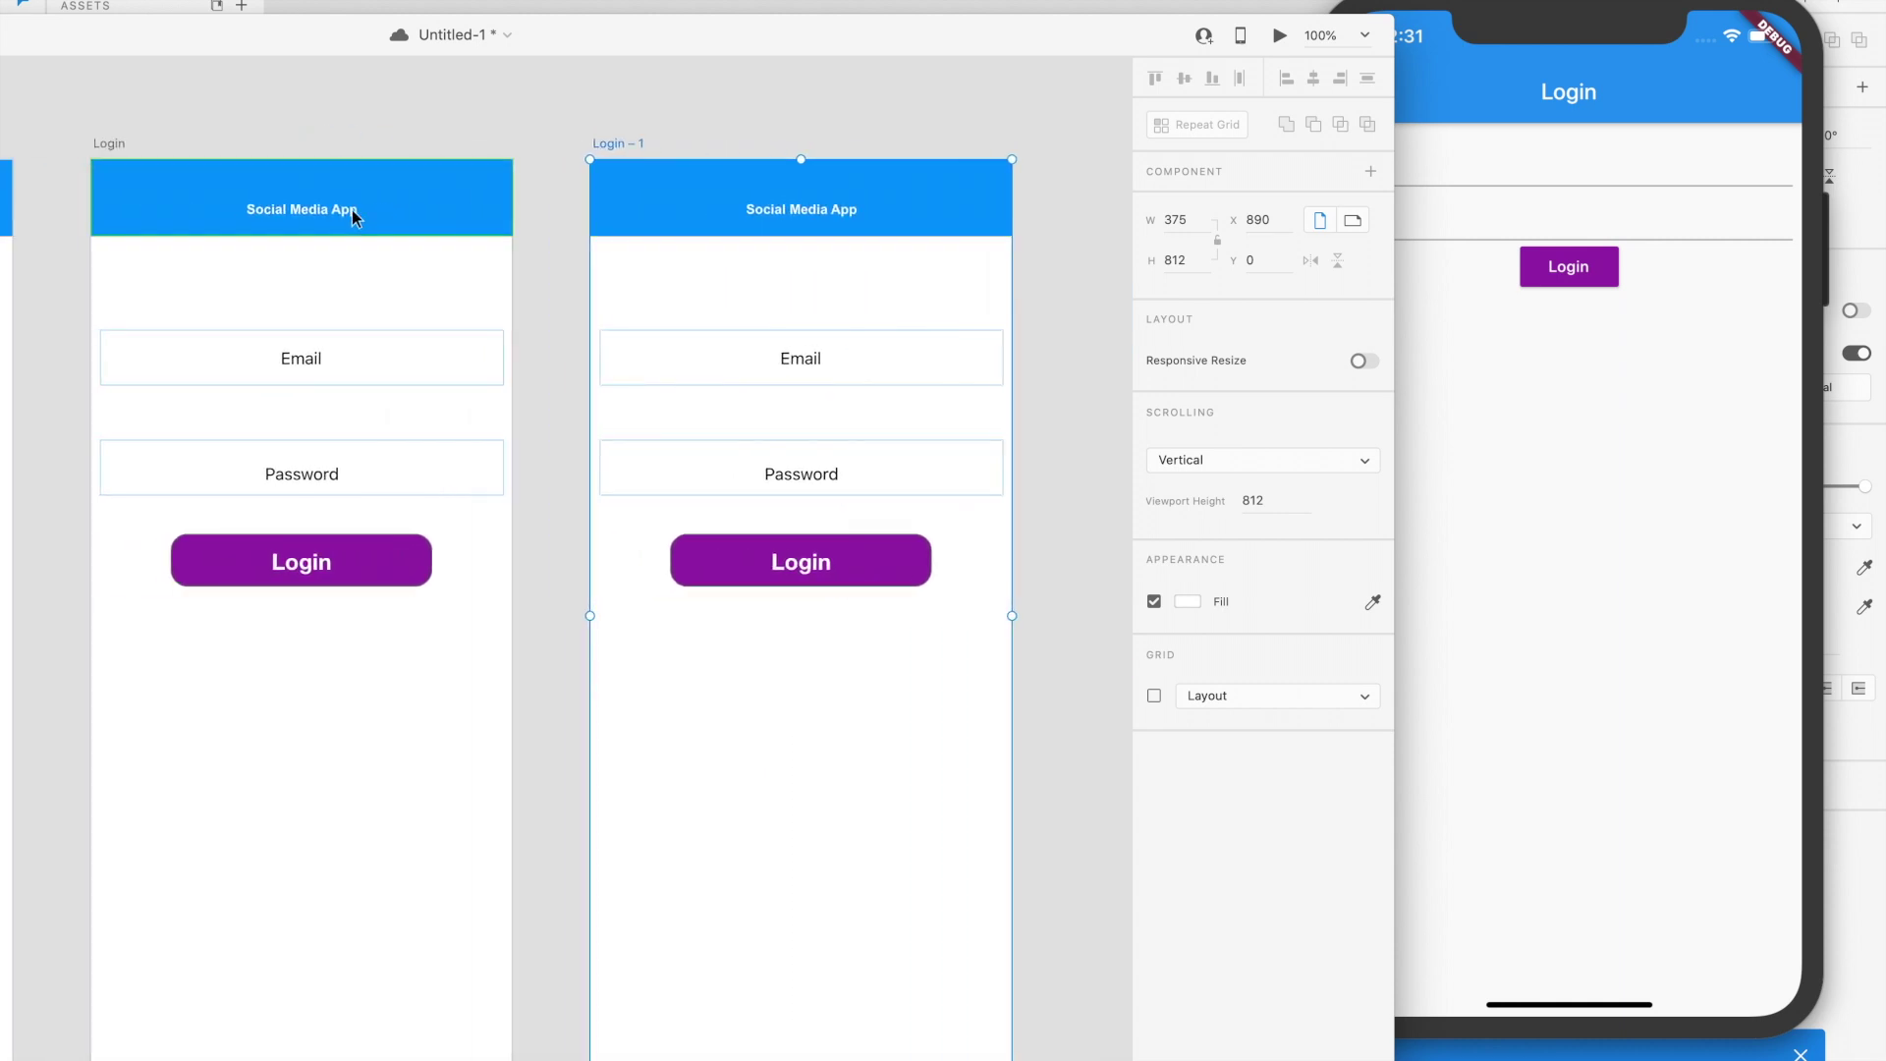
pyautogui.click(332, 211)
pyautogui.doubleClick(332, 210)
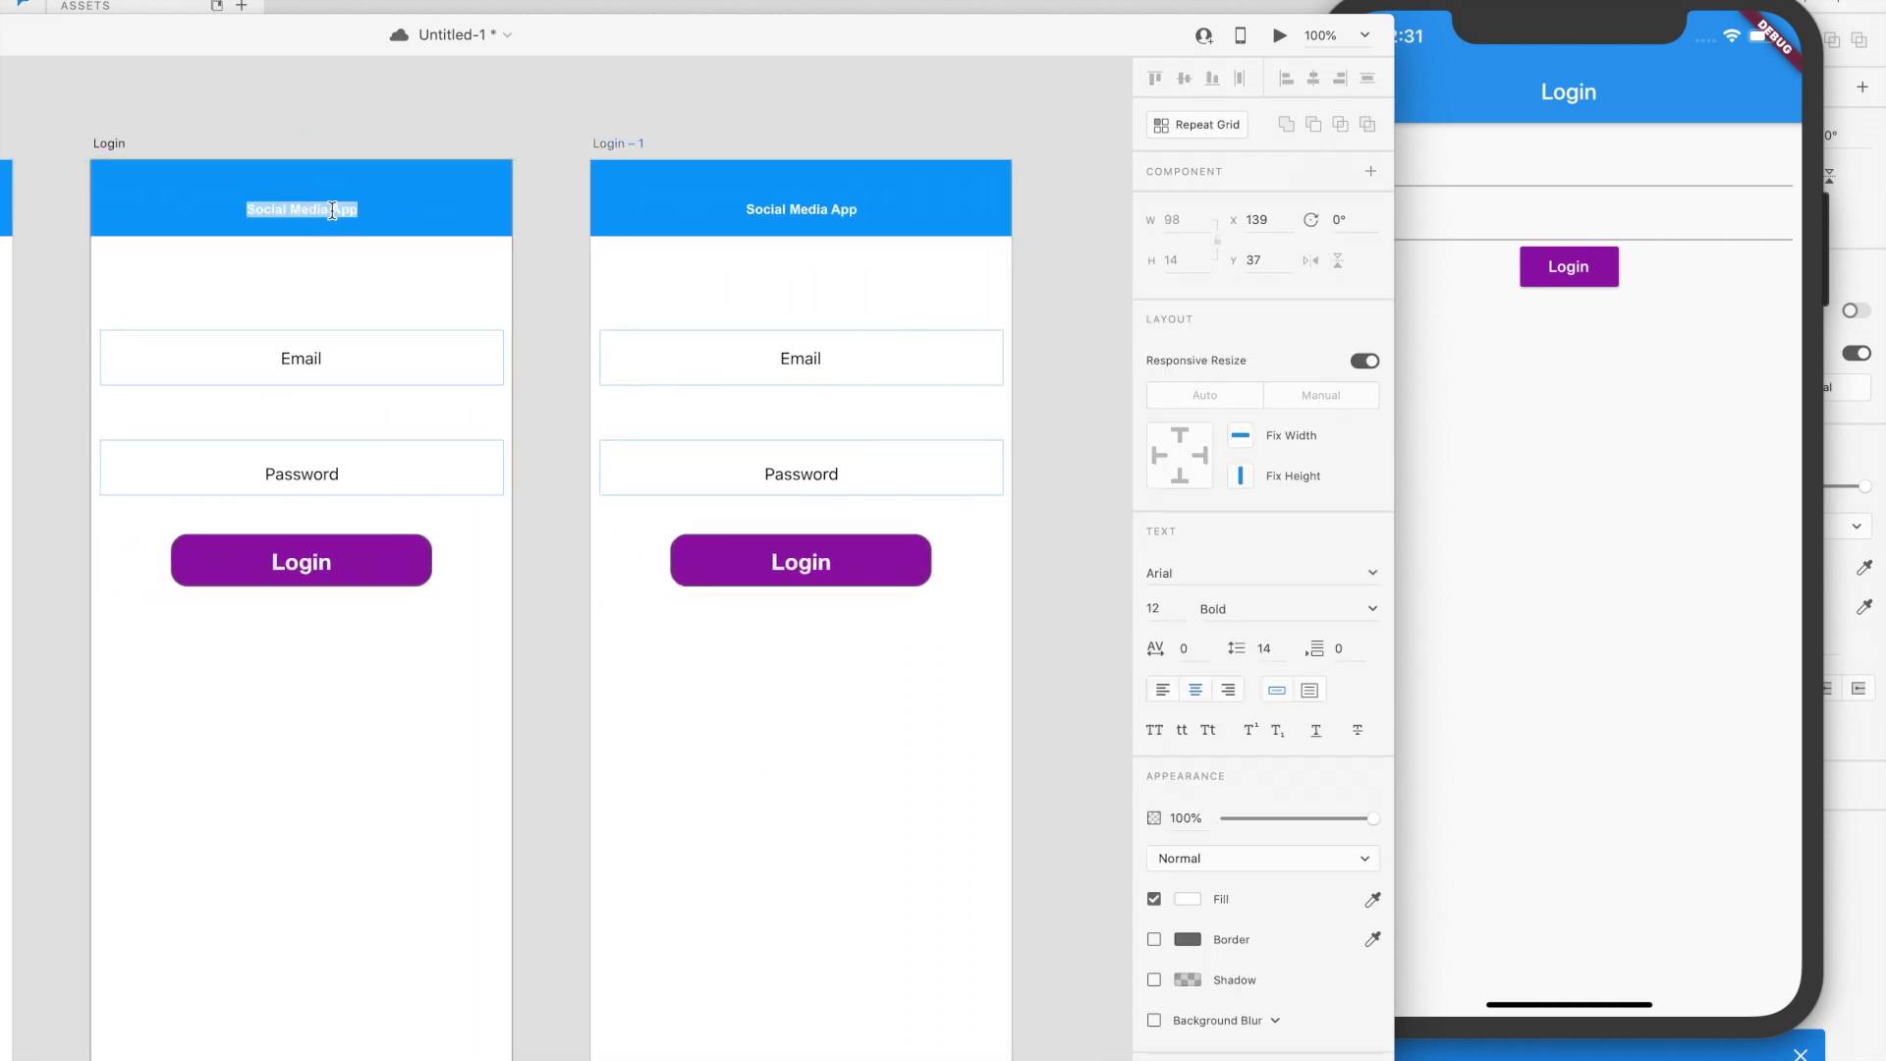
pyautogui.write('Login')
pyautogui.click(773, 212)
pyautogui.doubleClick(765, 211)
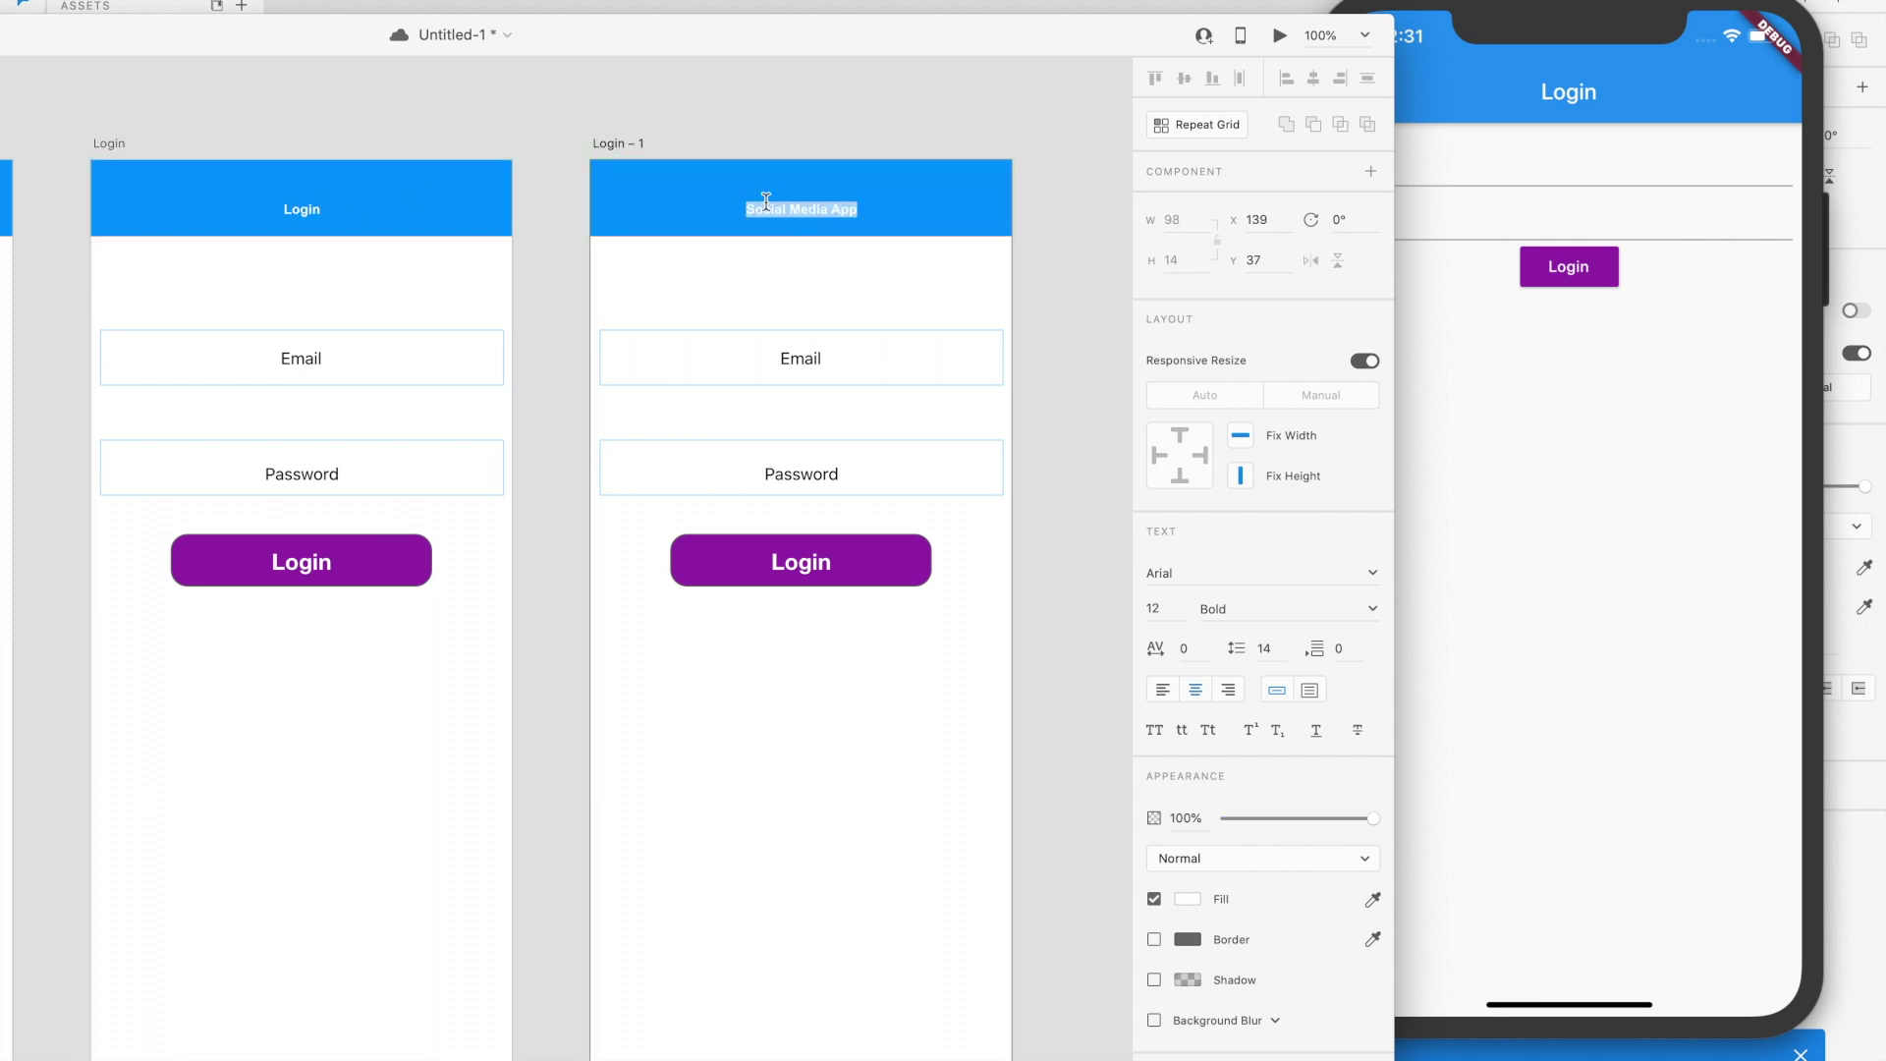
pyautogui.write('Re')
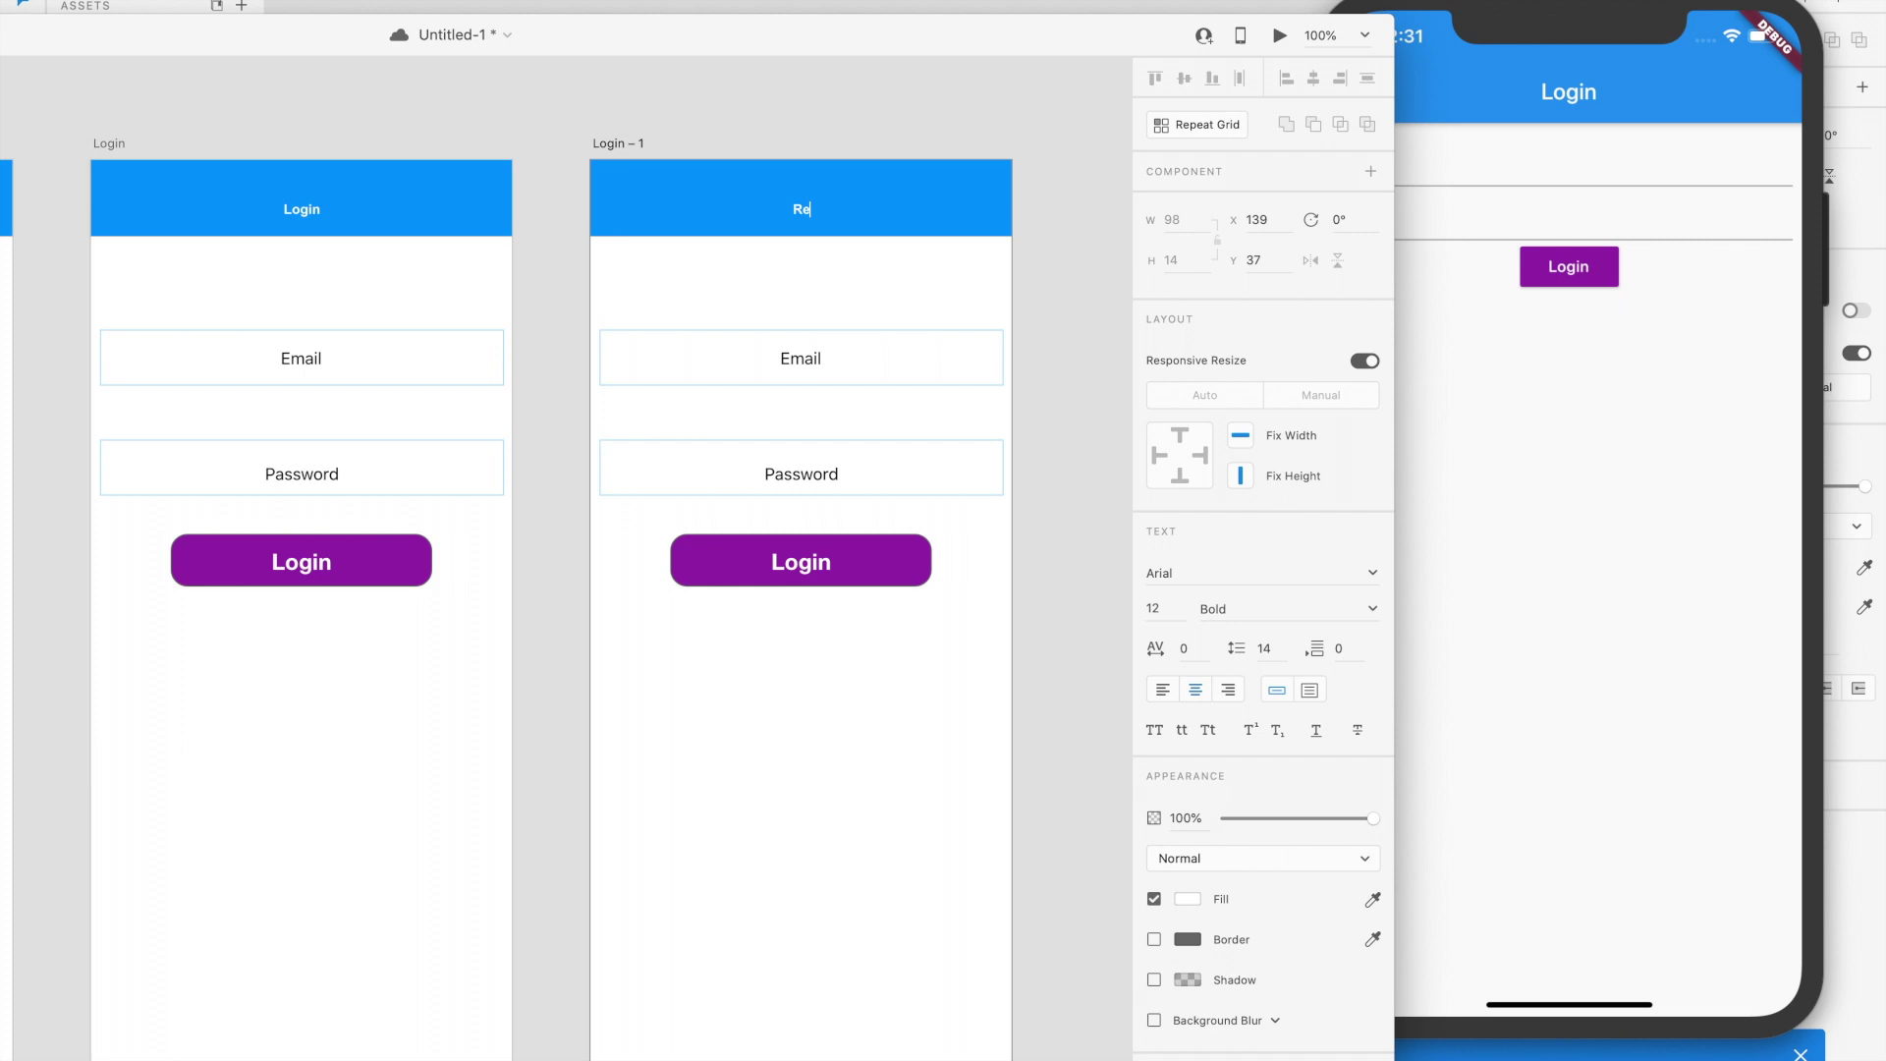
pyautogui.write('gister')
# Rename the copied artboard to Register.
pyautogui.doubleClick(611, 143)
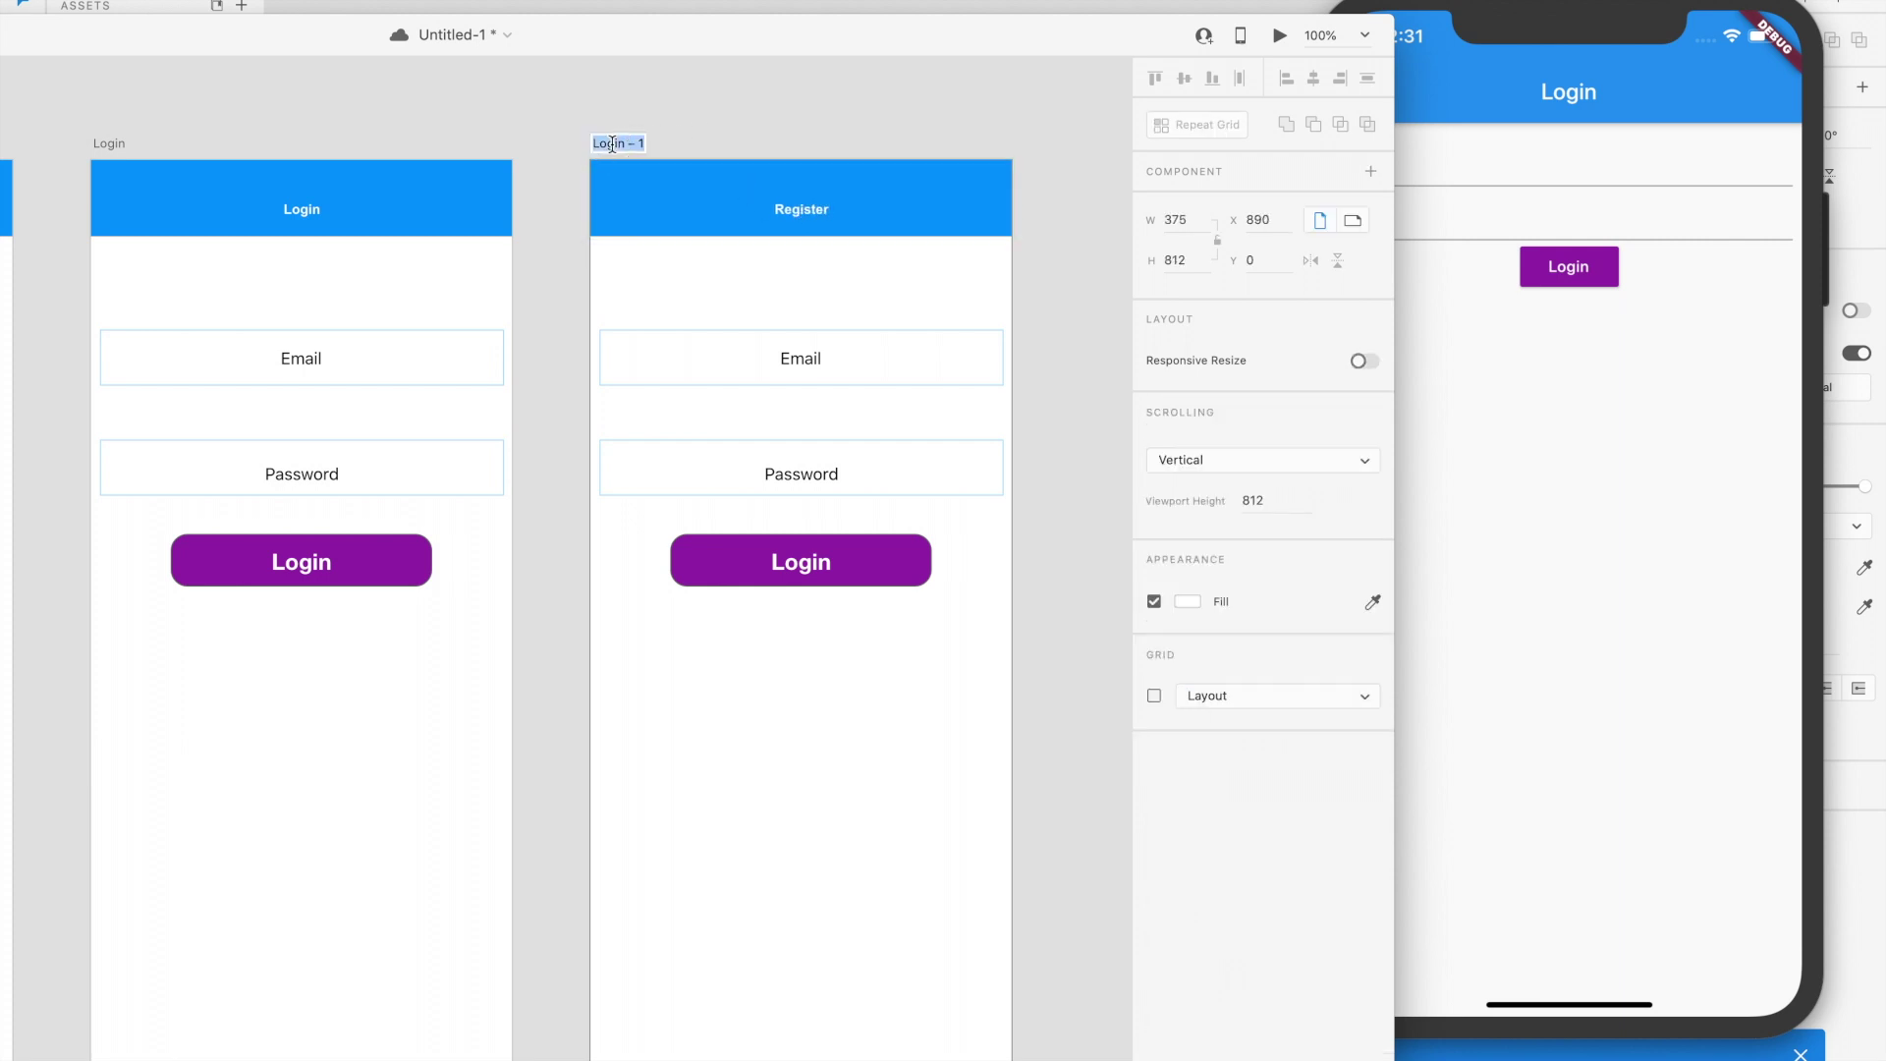
pyautogui.write('Register')
pyautogui.click(892, 475)
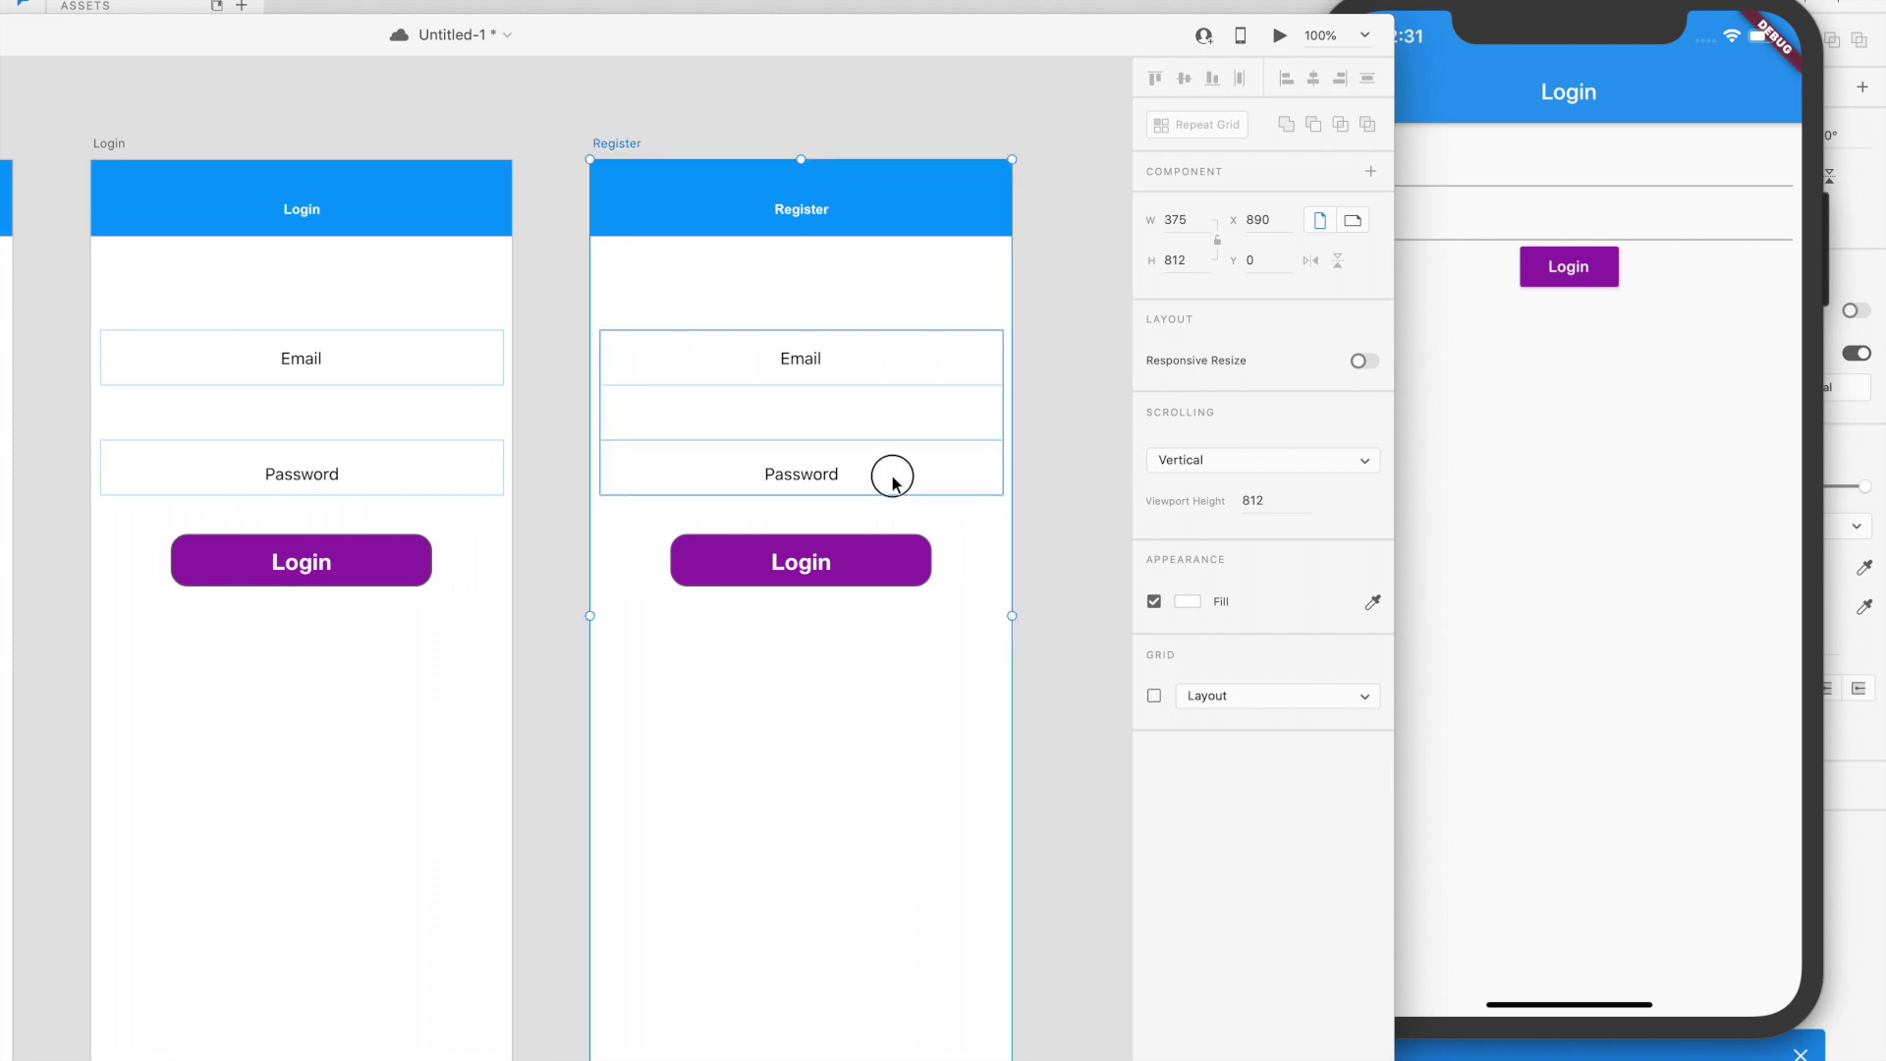
# Remove the Password field from the Register form.
pyautogui.doubleClick(874, 470)
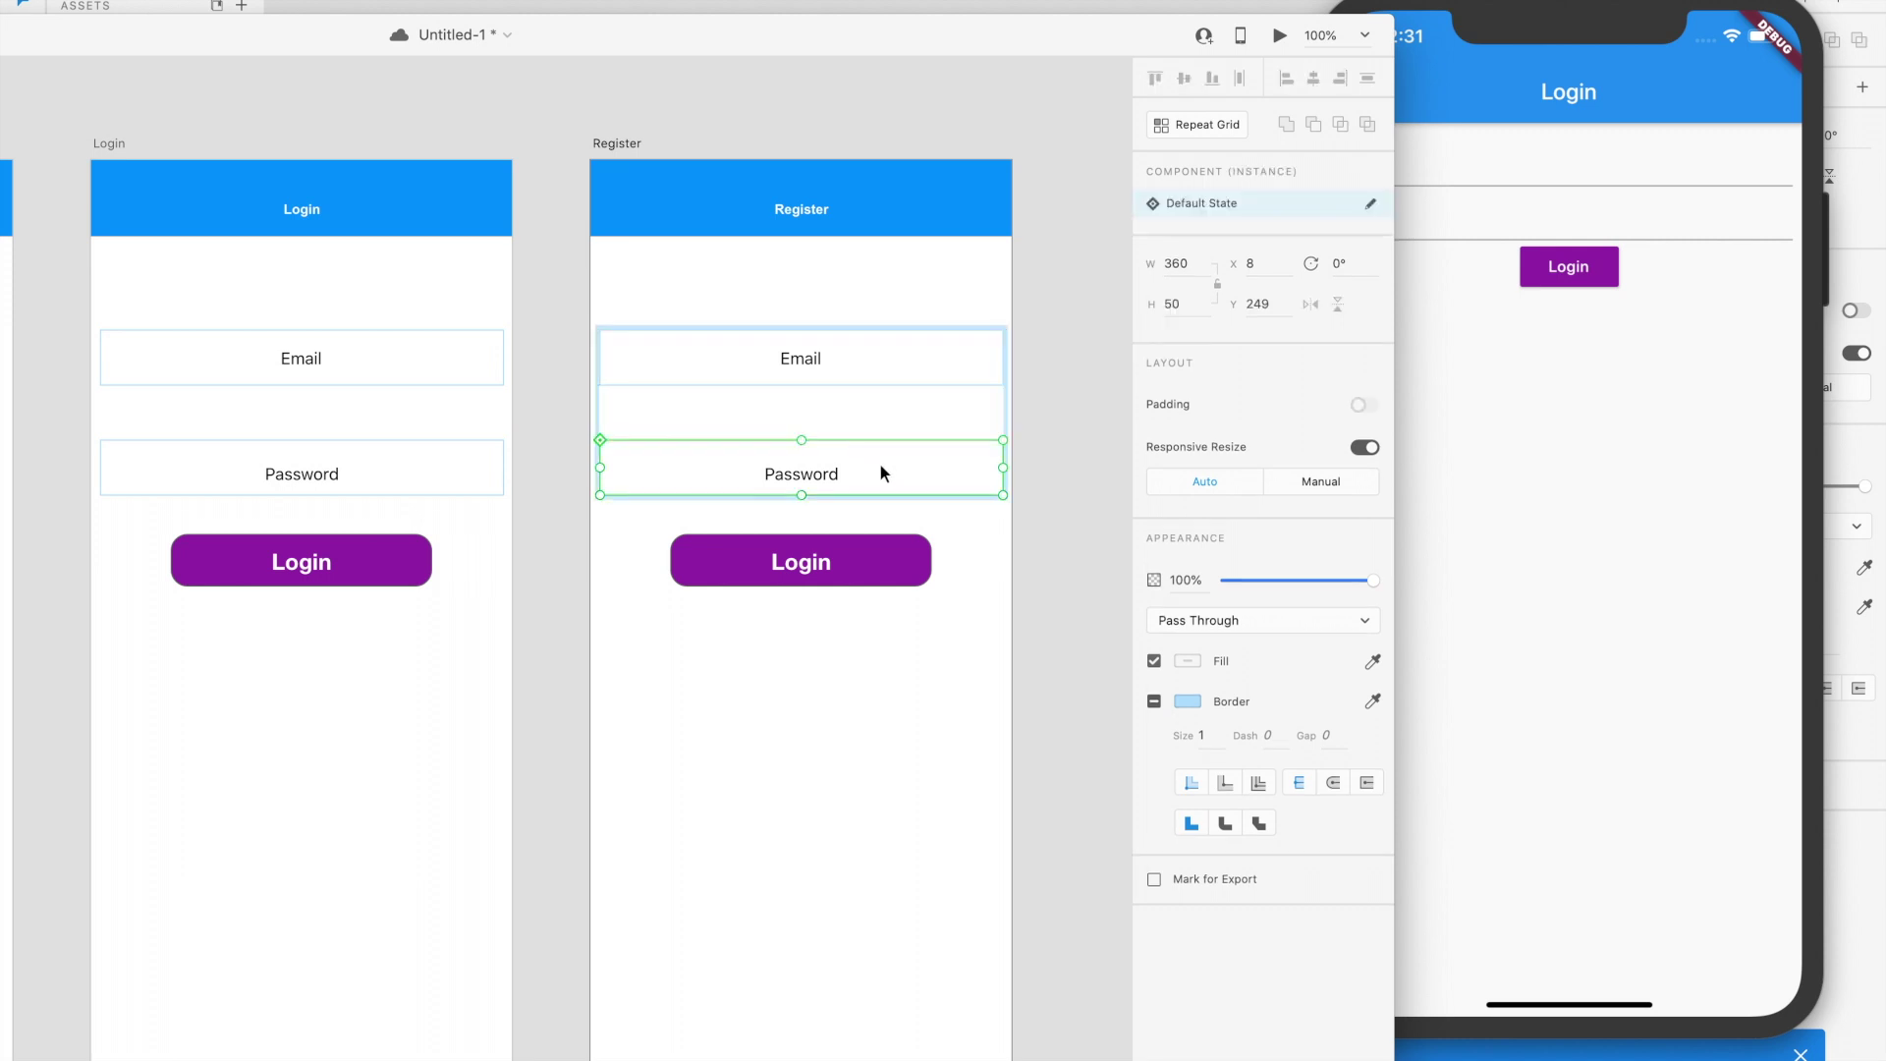
pyautogui.moveTo(882, 458); pyautogui.dragTo(857, 500)
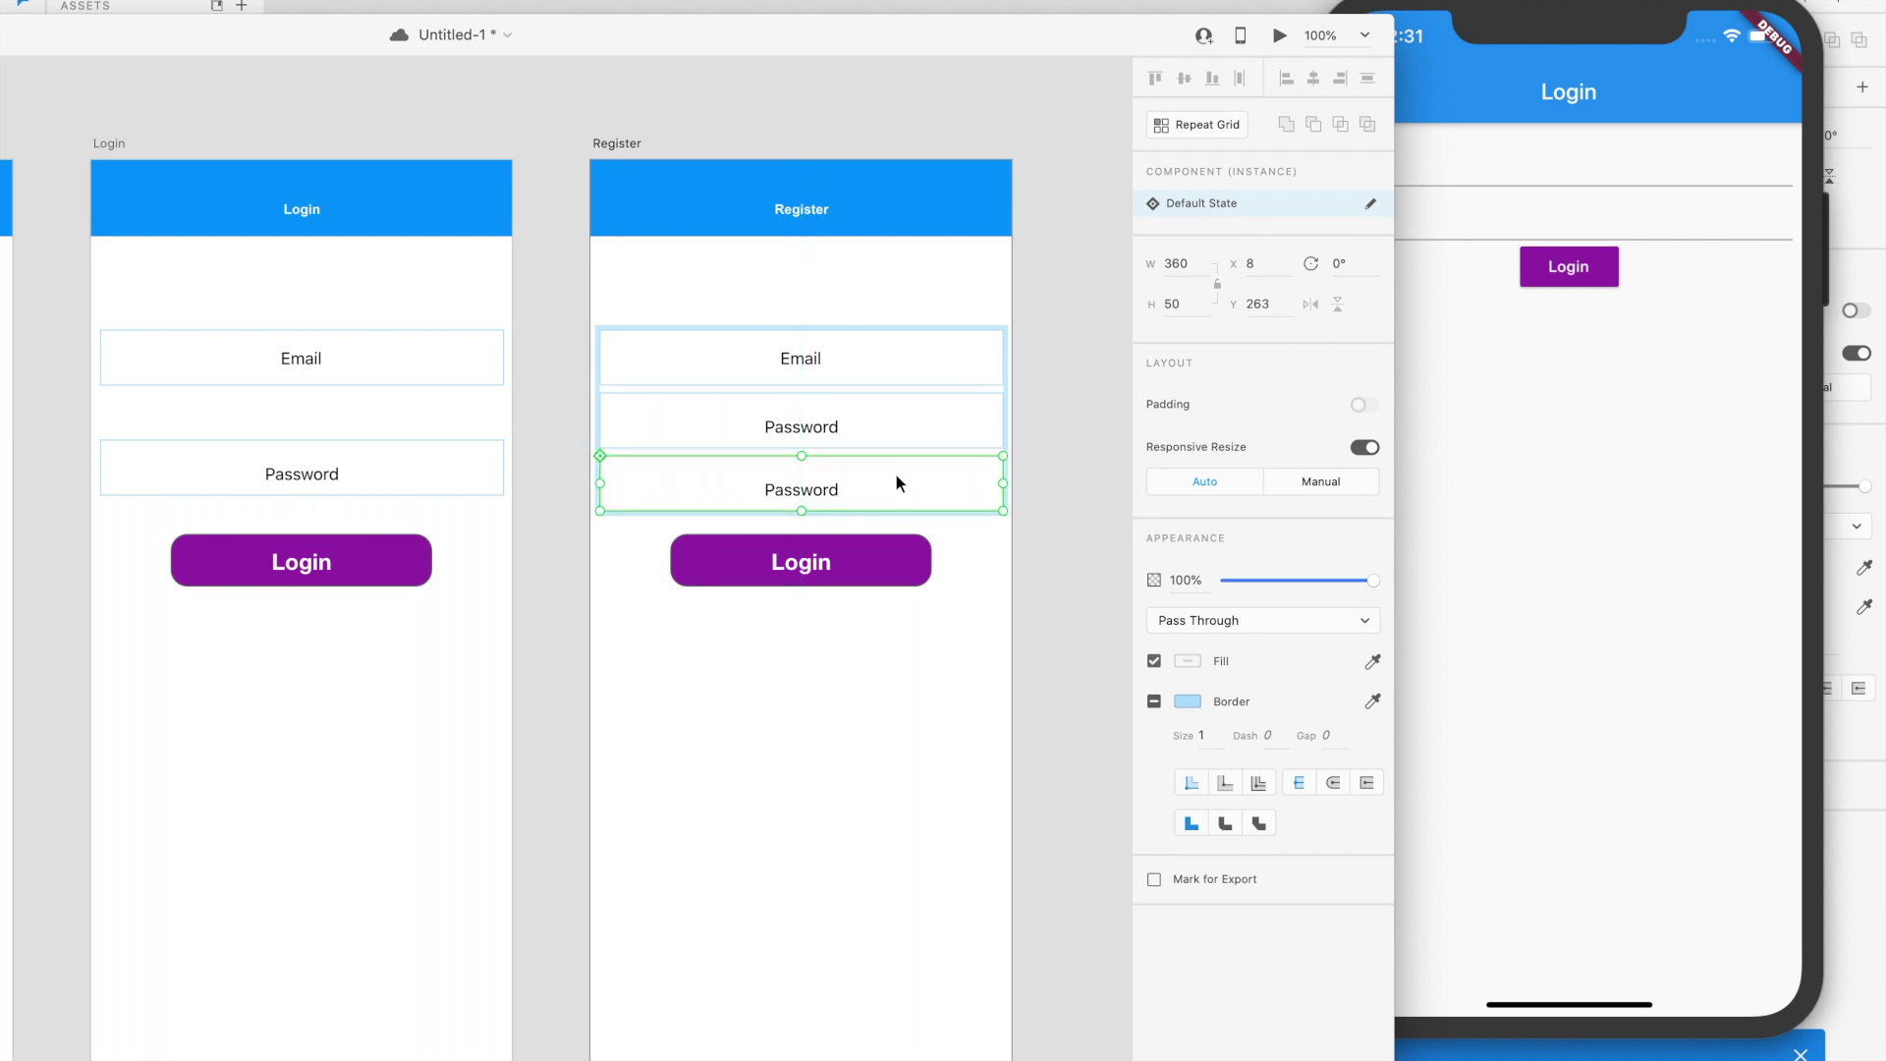
pyautogui.press('super+s')
pyautogui.hotkey('shift', 'Up')
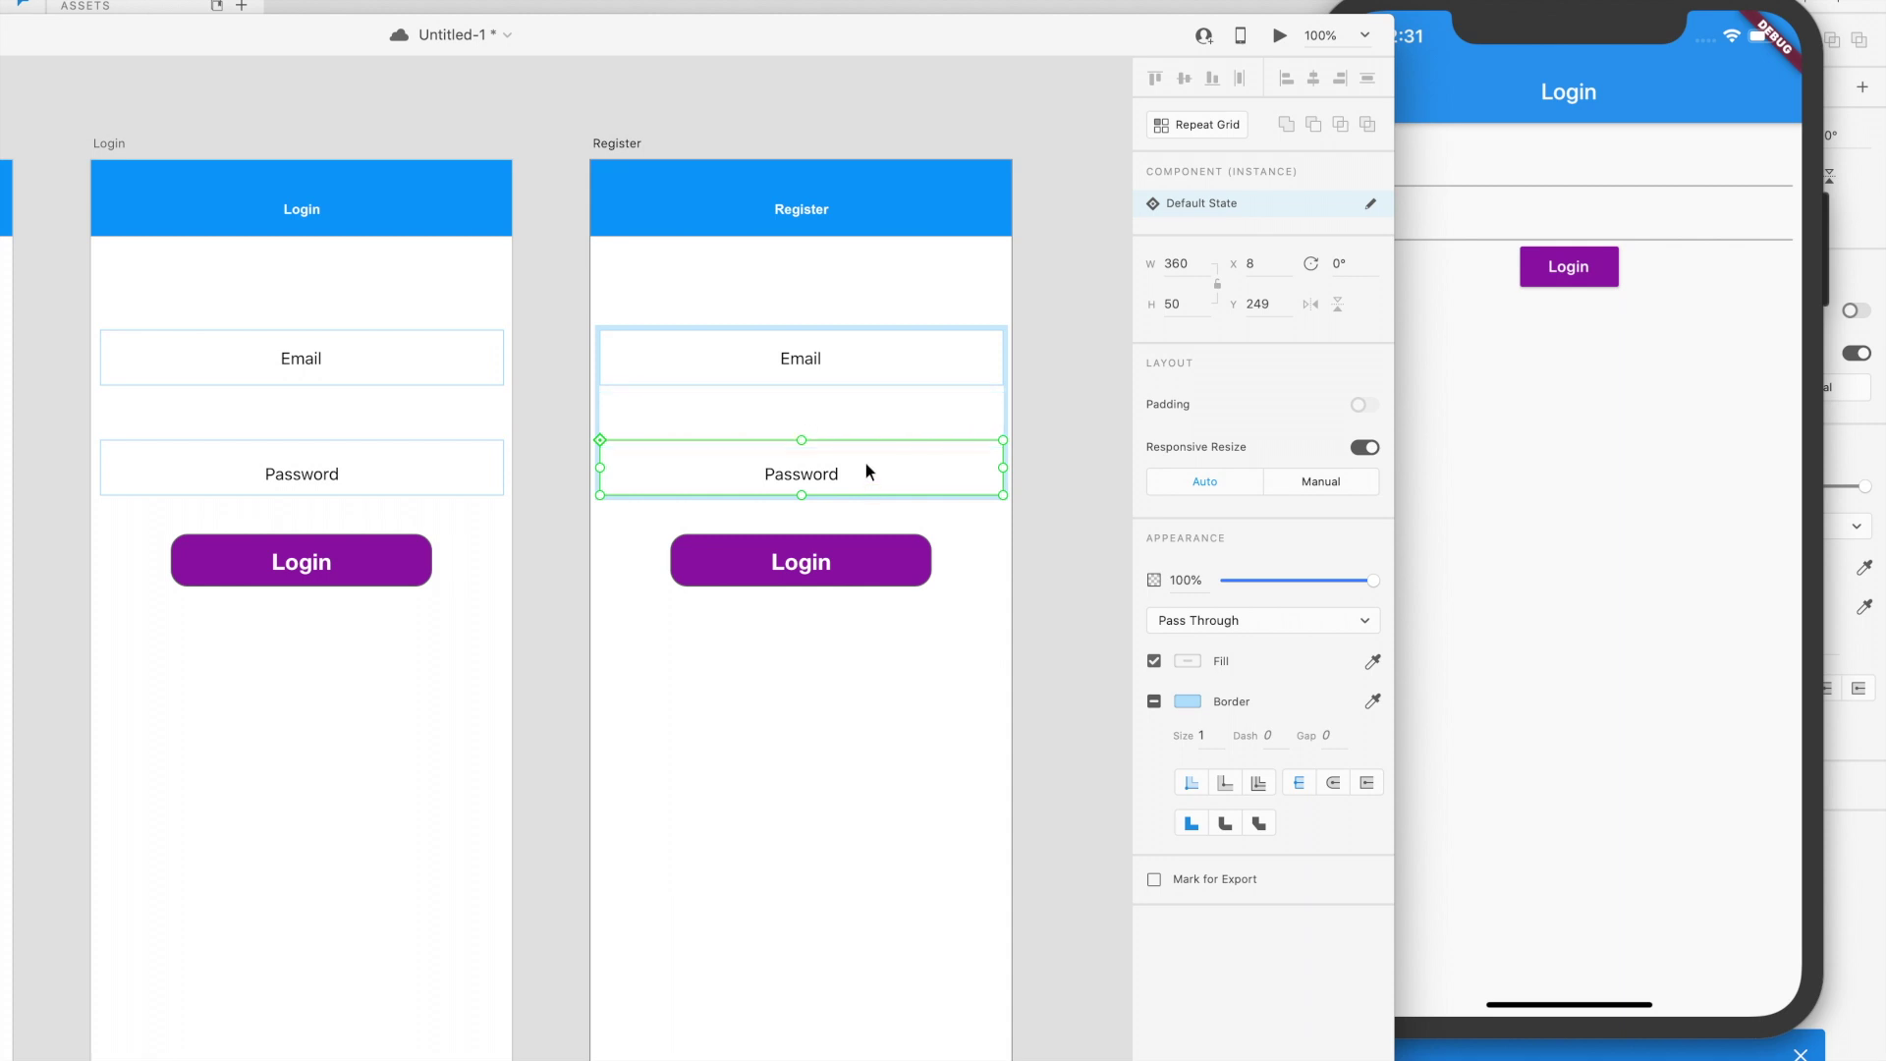
pyautogui.press('Delete')
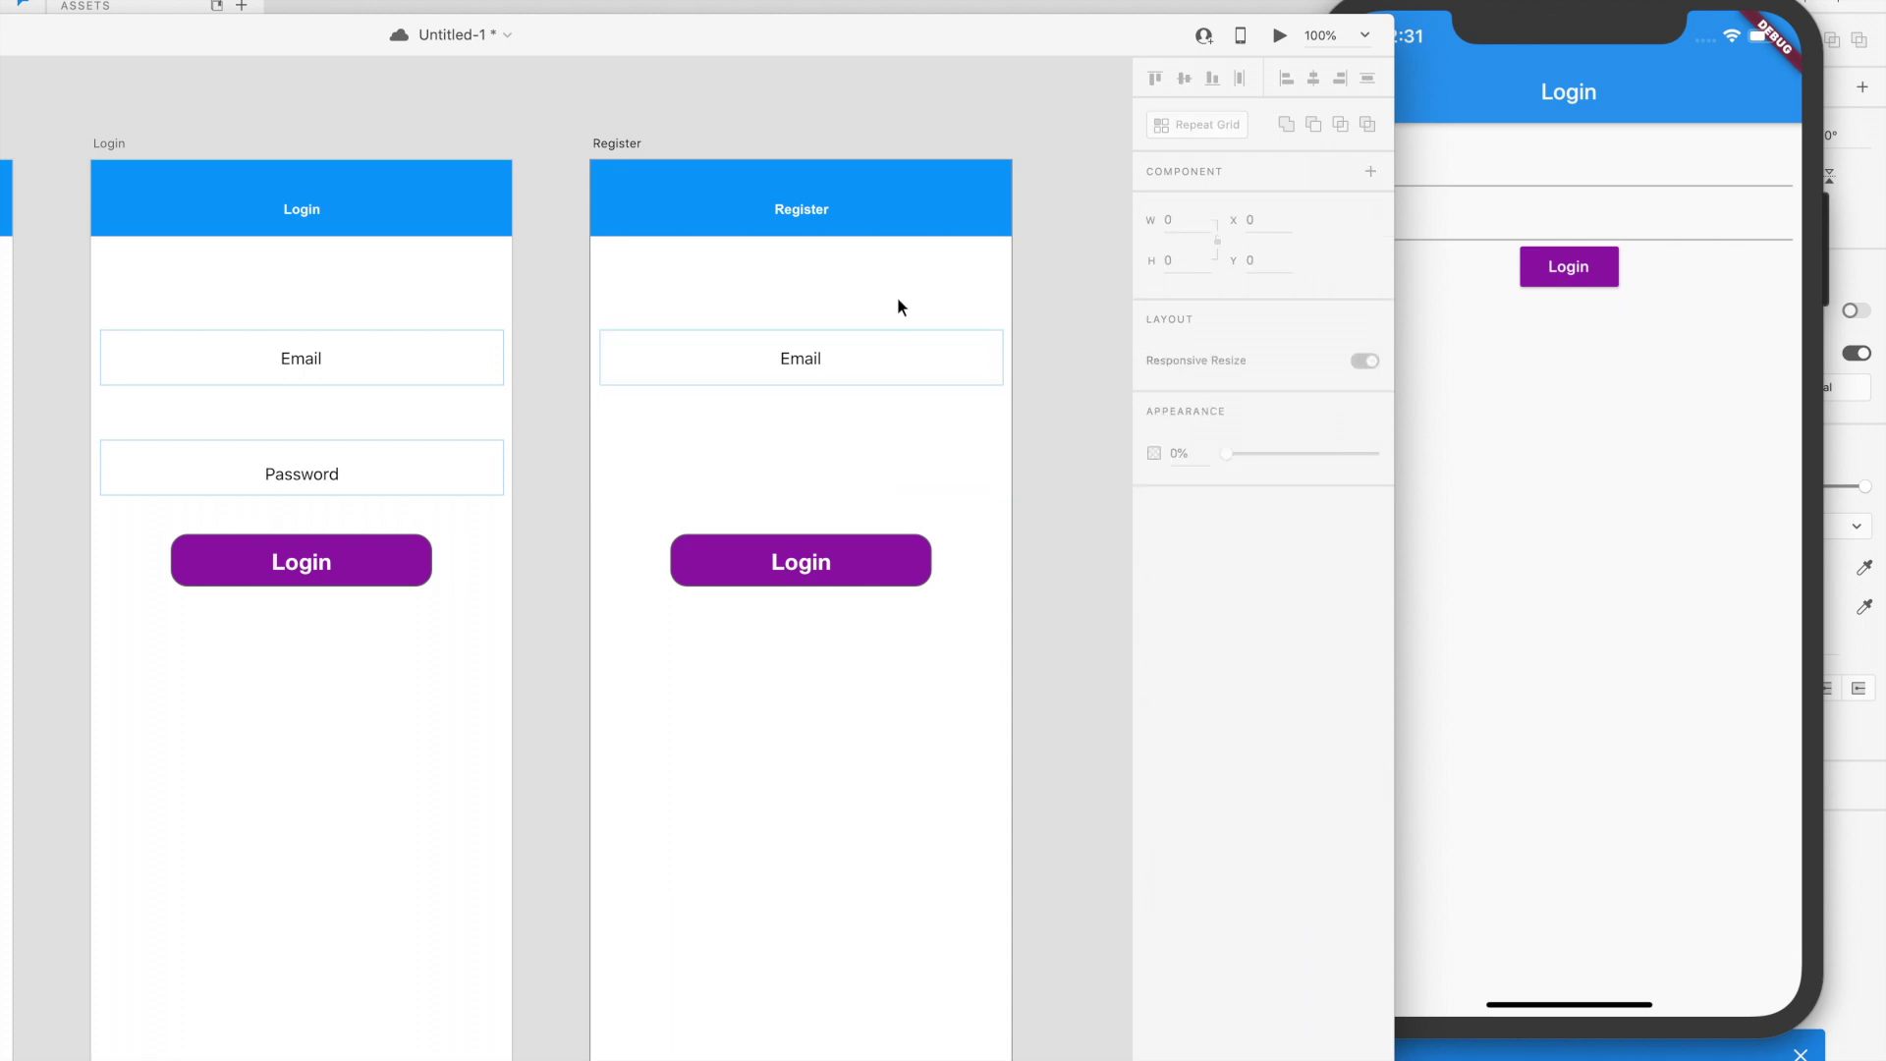
# Make the Email field a repeat grid and drag it down to add more Email rows.
pyautogui.click(887, 343)
pyautogui.click(1206, 123)
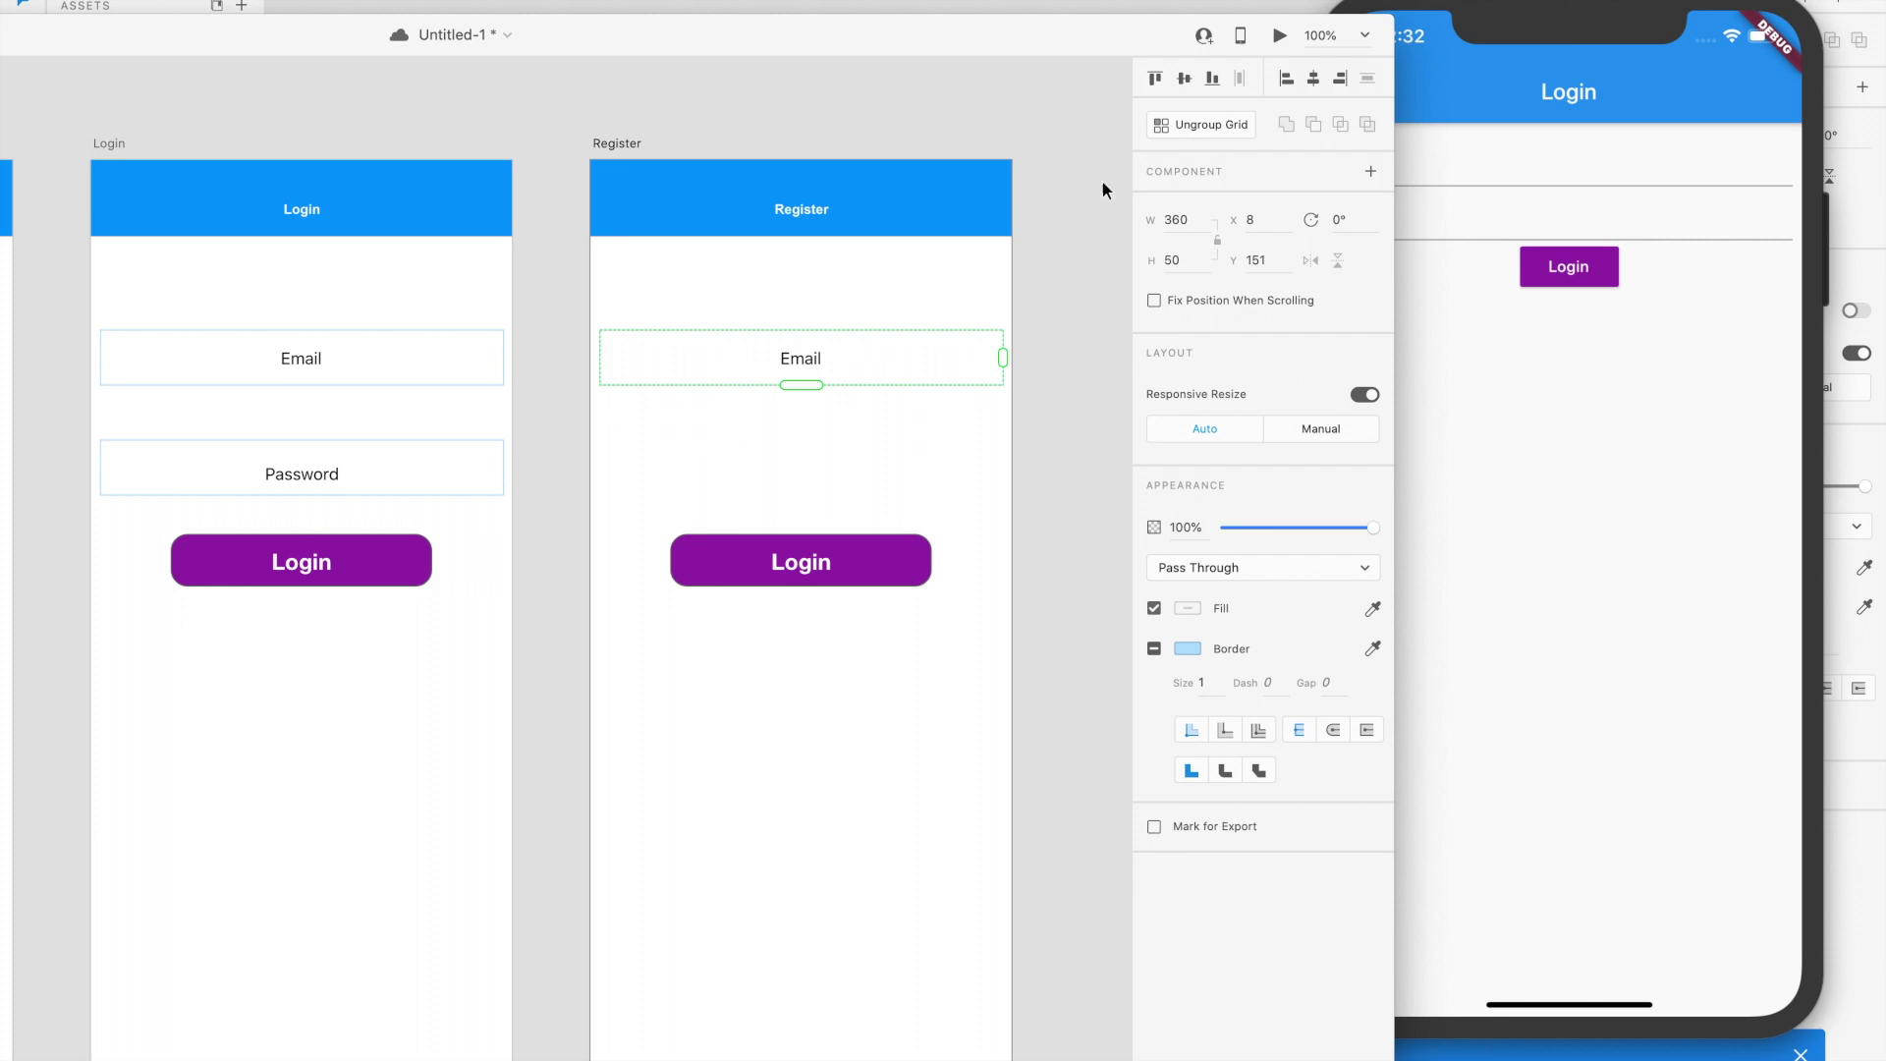
pyautogui.click(1199, 126)
pyautogui.click(1187, 126)
pyautogui.moveTo(801, 385); pyautogui.dragTo(811, 545)
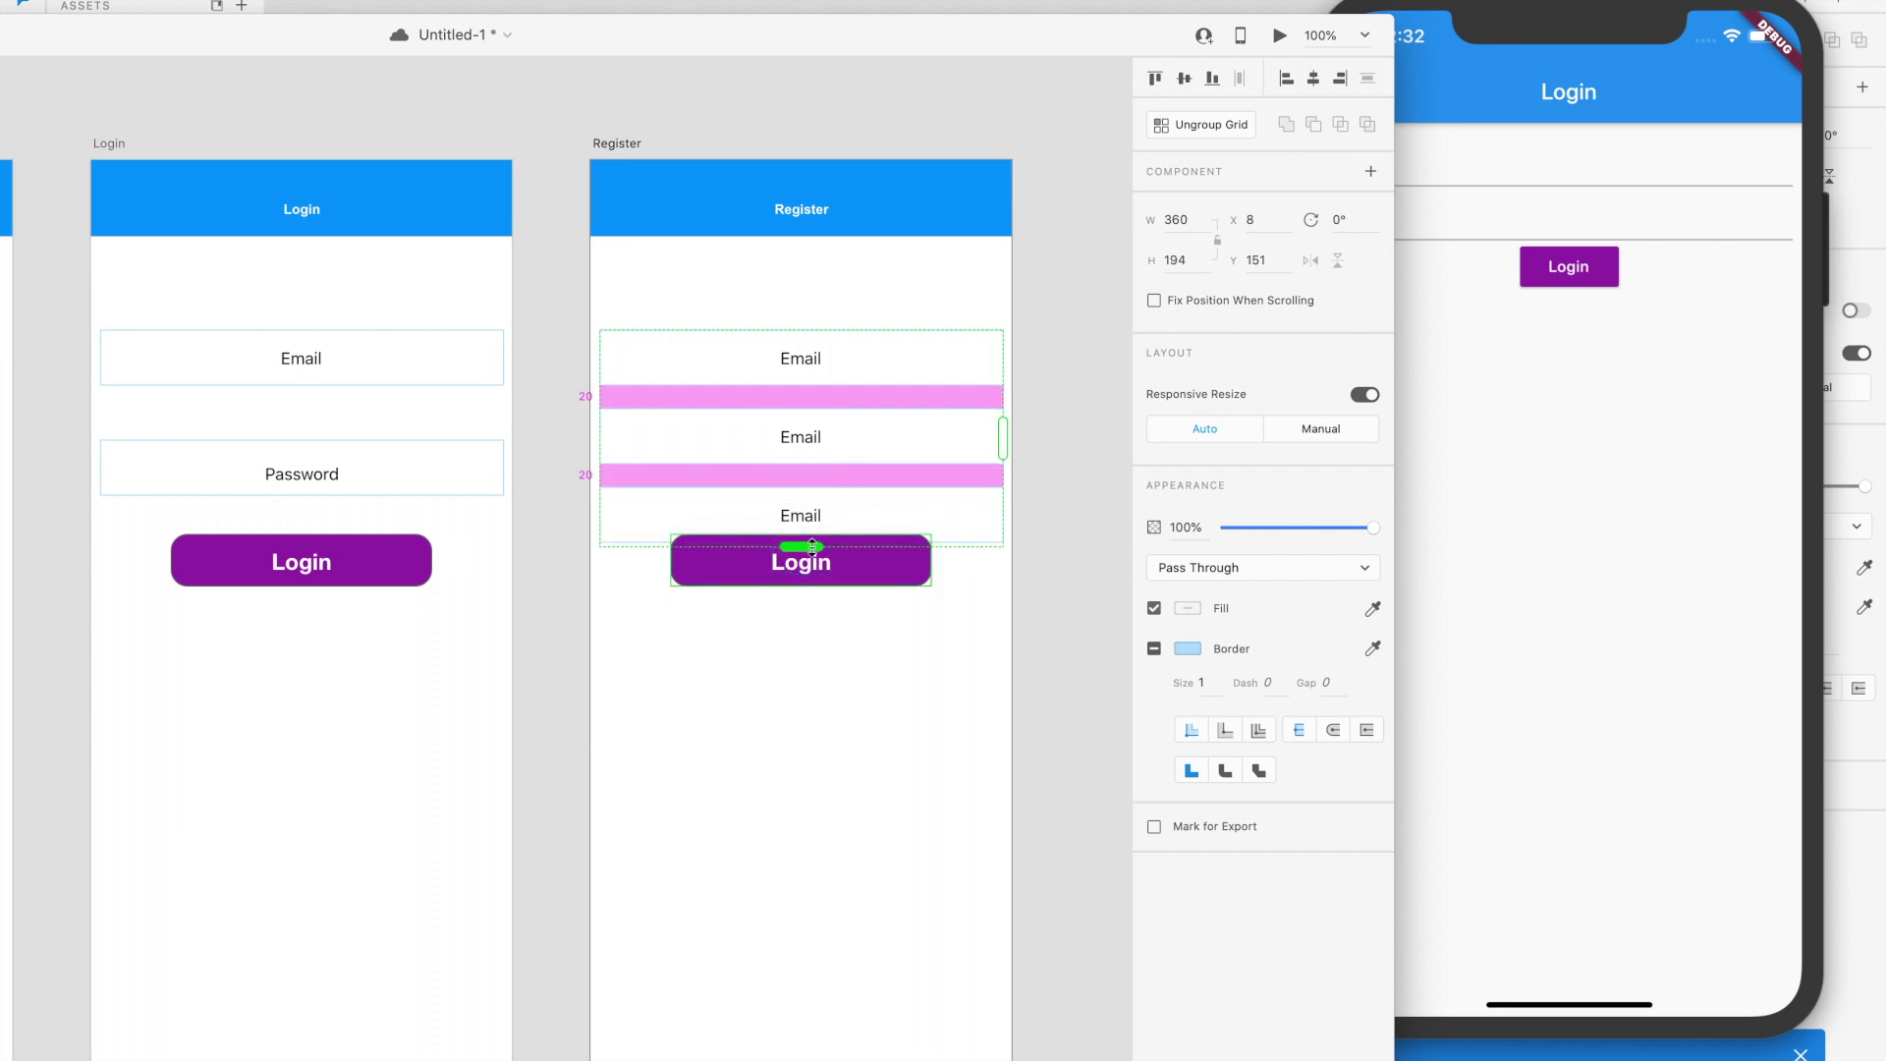
# Move the Login button below the fields and relabel the middle field 'Password'.
pyautogui.click(883, 576)
pyautogui.moveTo(884, 570); pyautogui.dragTo(885, 624)
pyautogui.doubleClick(805, 447)
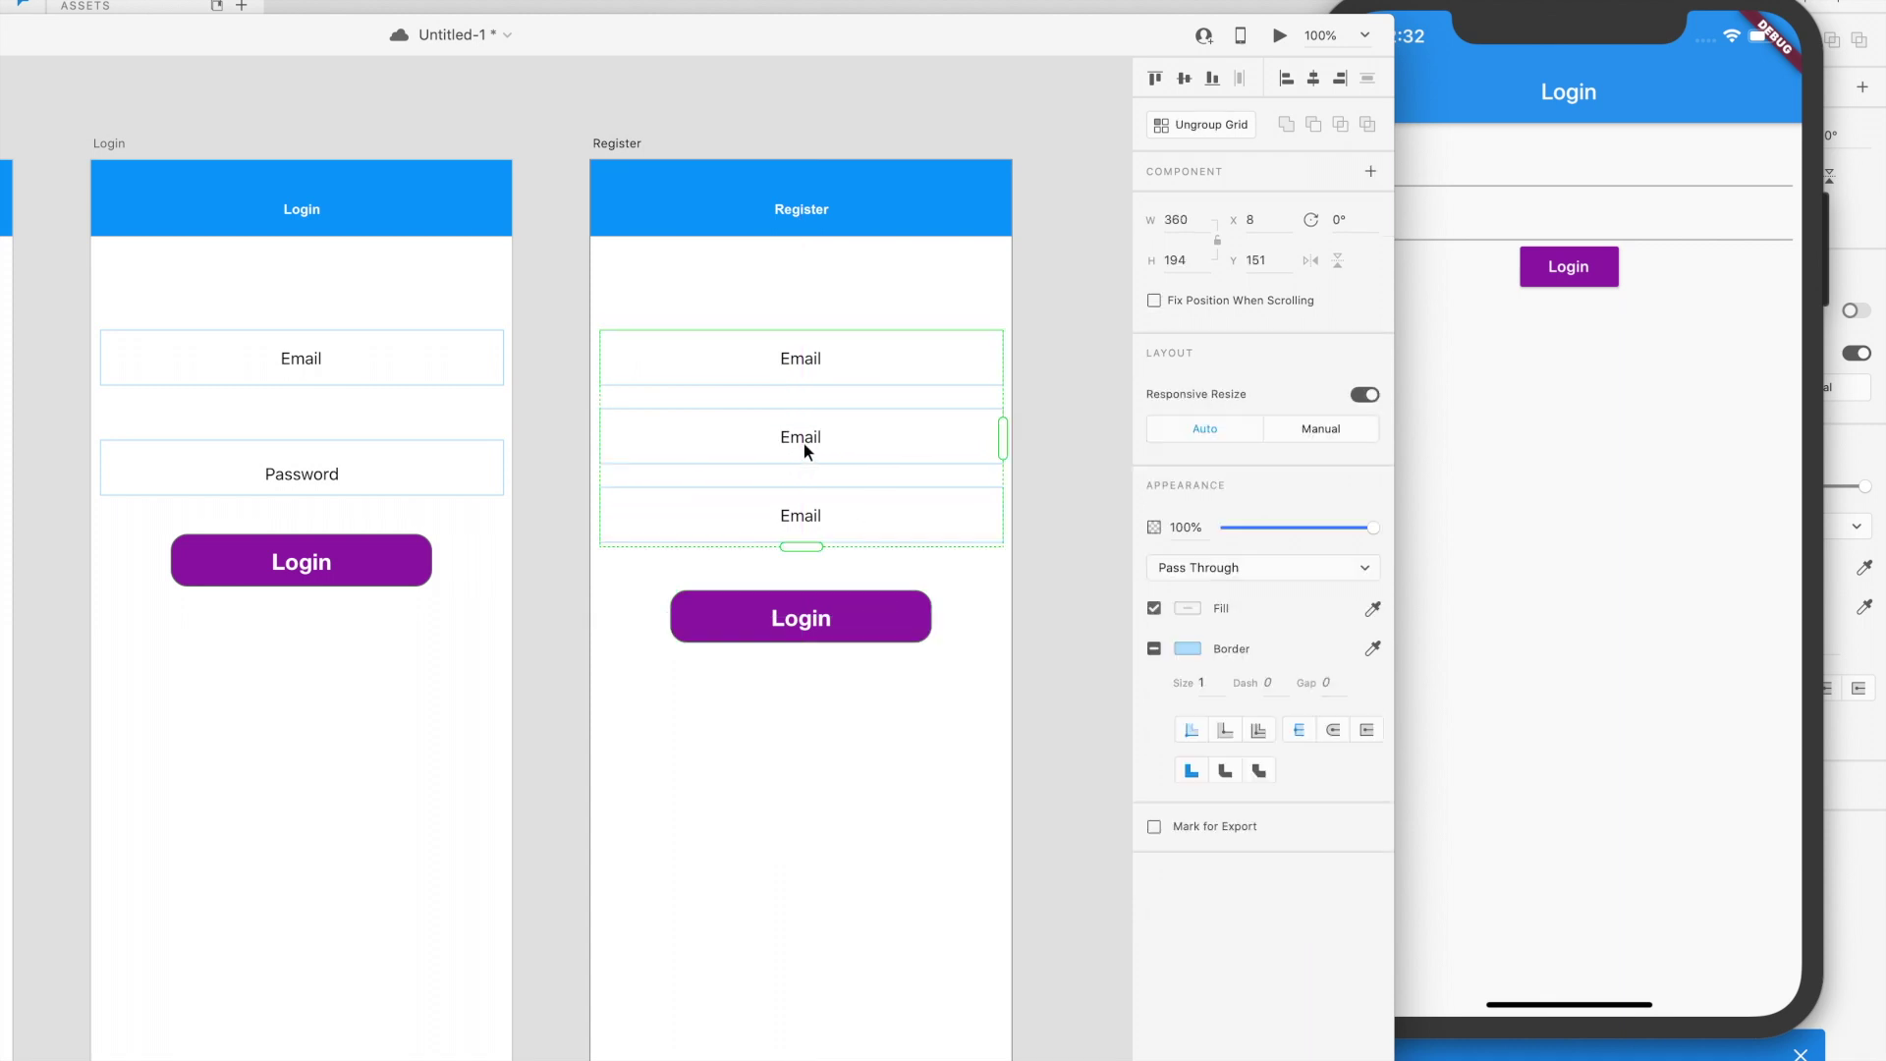
pyautogui.doubleClick(806, 444)
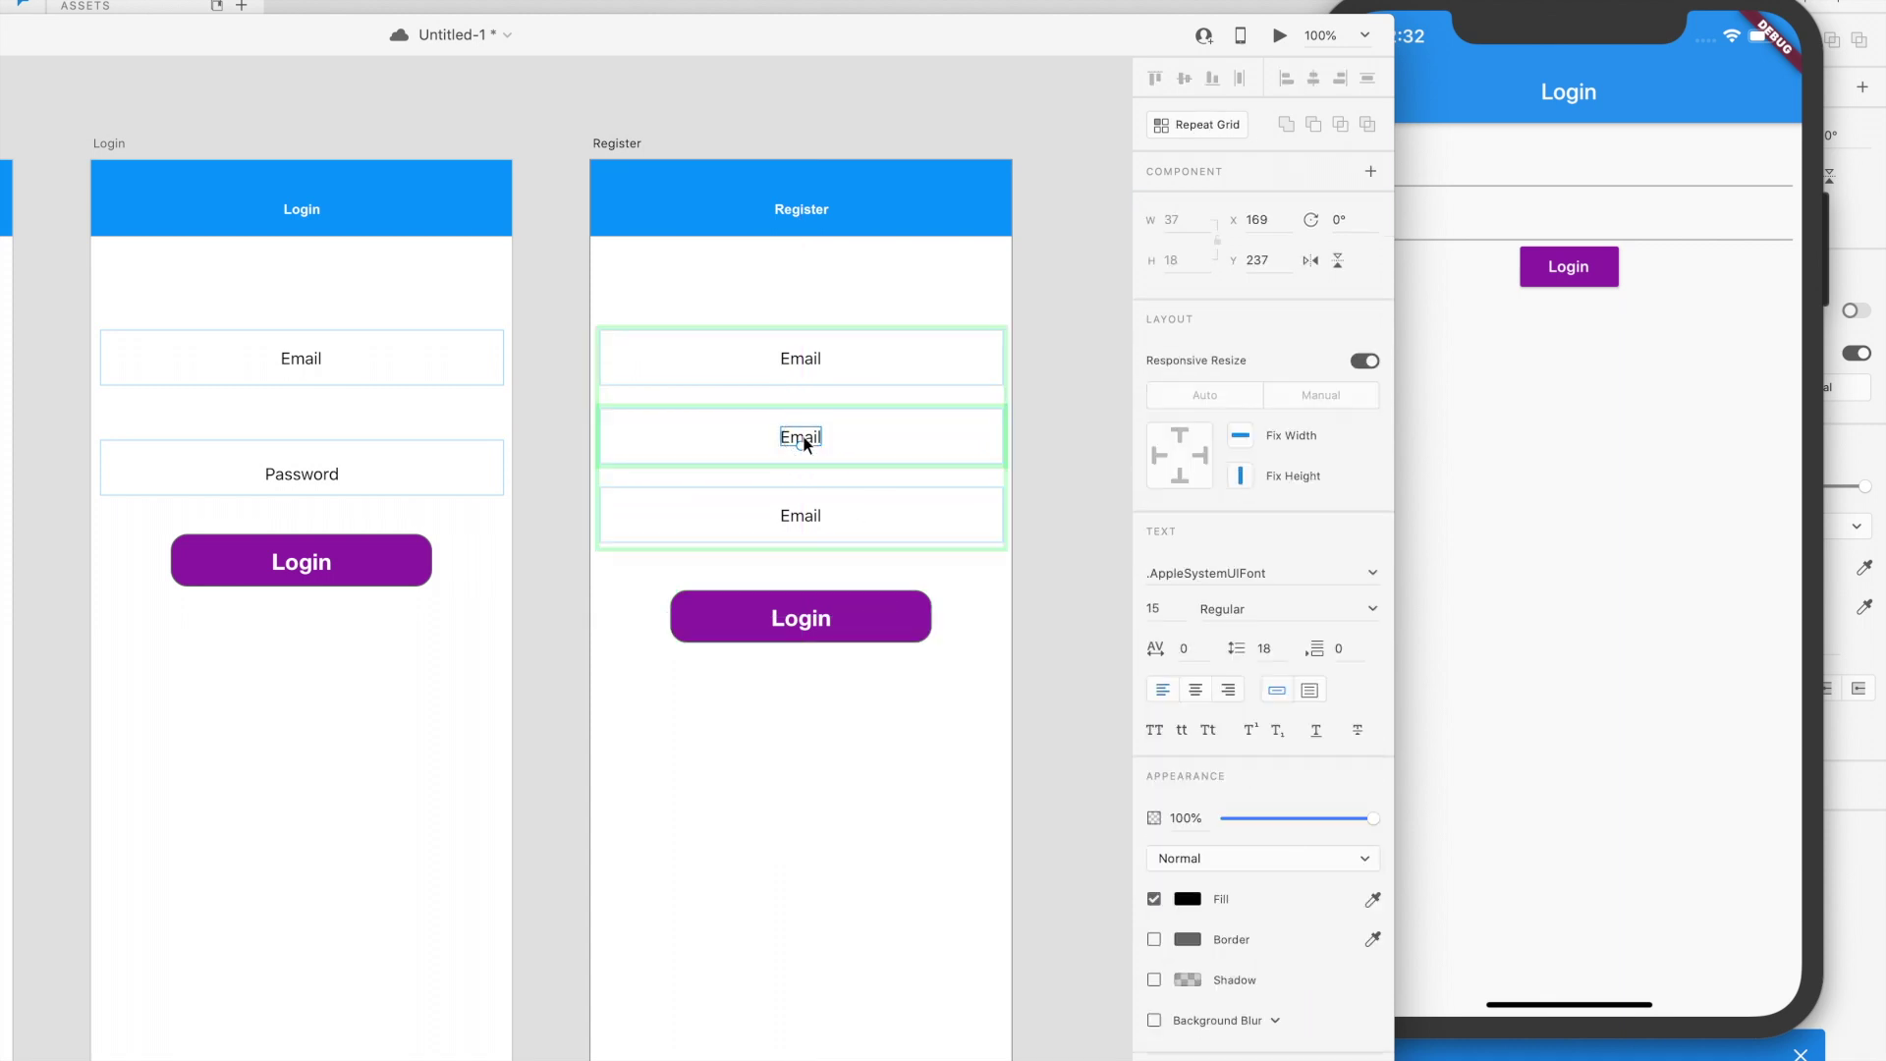
pyautogui.doubleClick(797, 438)
pyautogui.write('P')
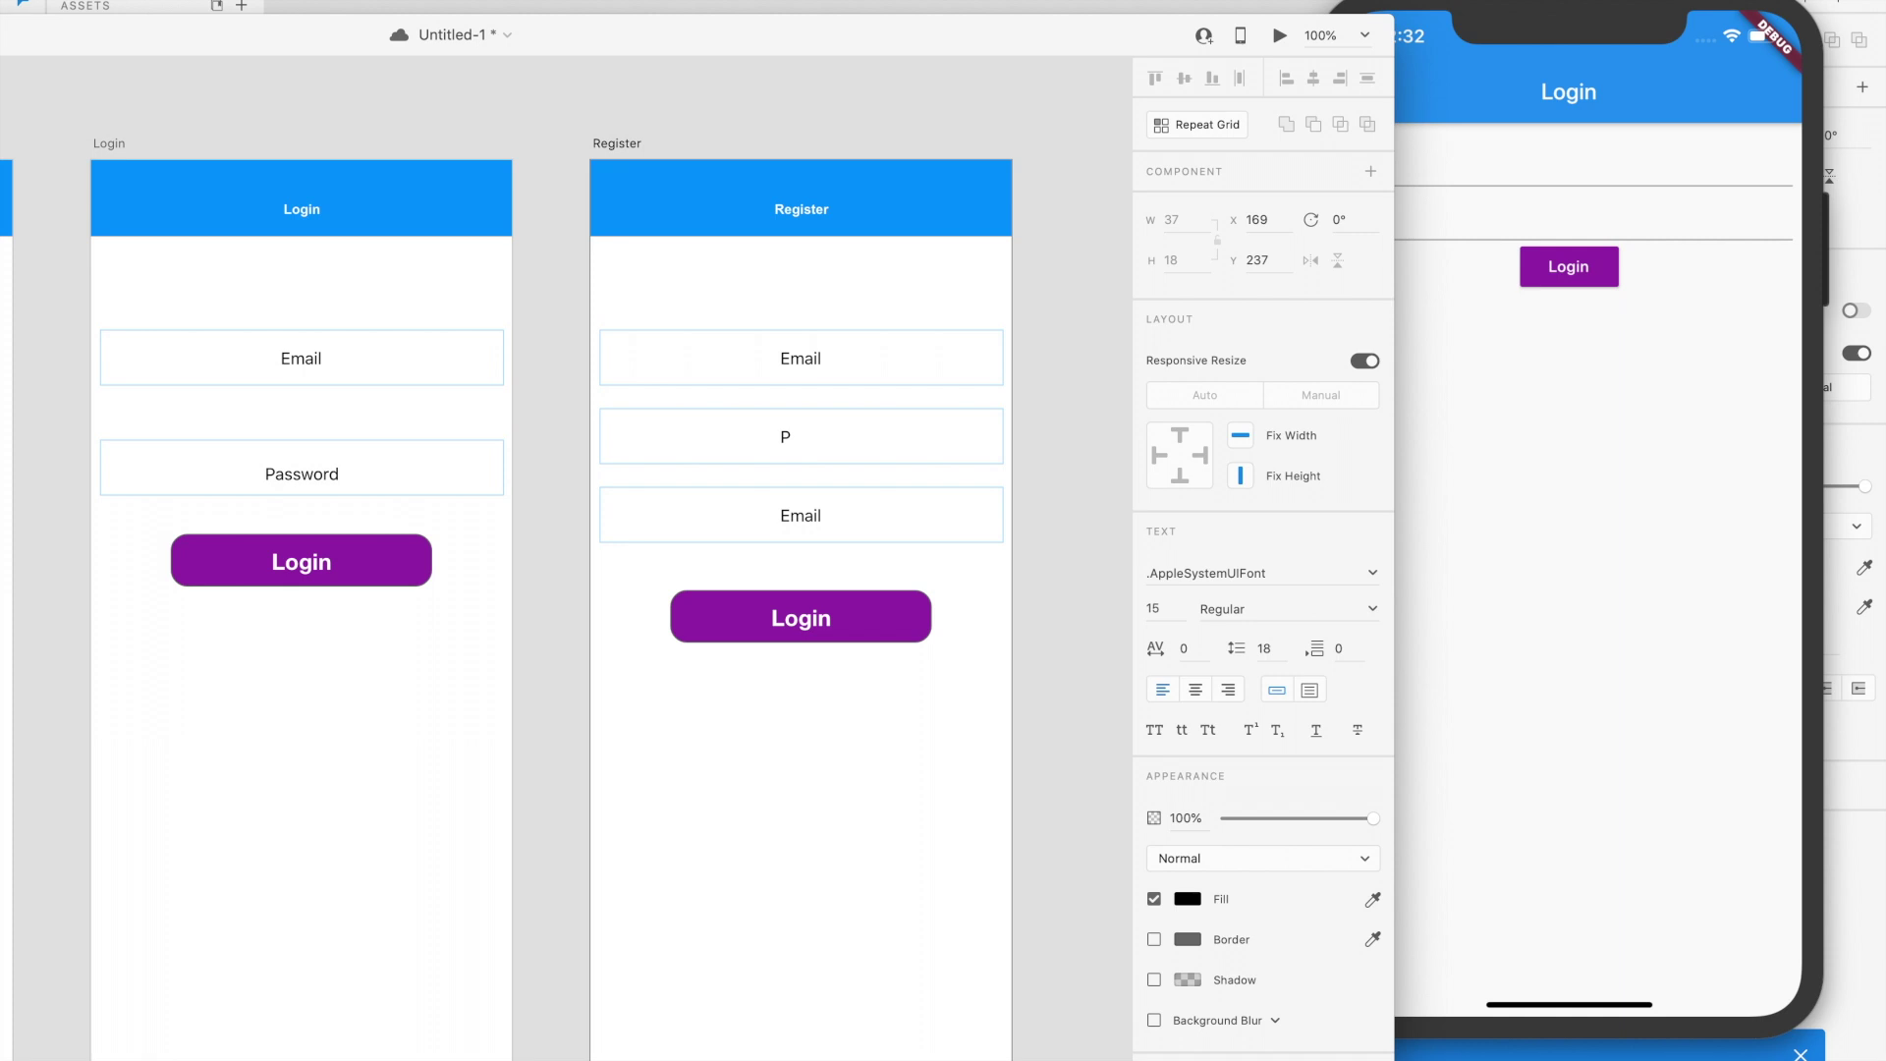
pyautogui.write('assword')
# Relabel the third field 'Confirm Password' and centre its label.
pyautogui.click(796, 519)
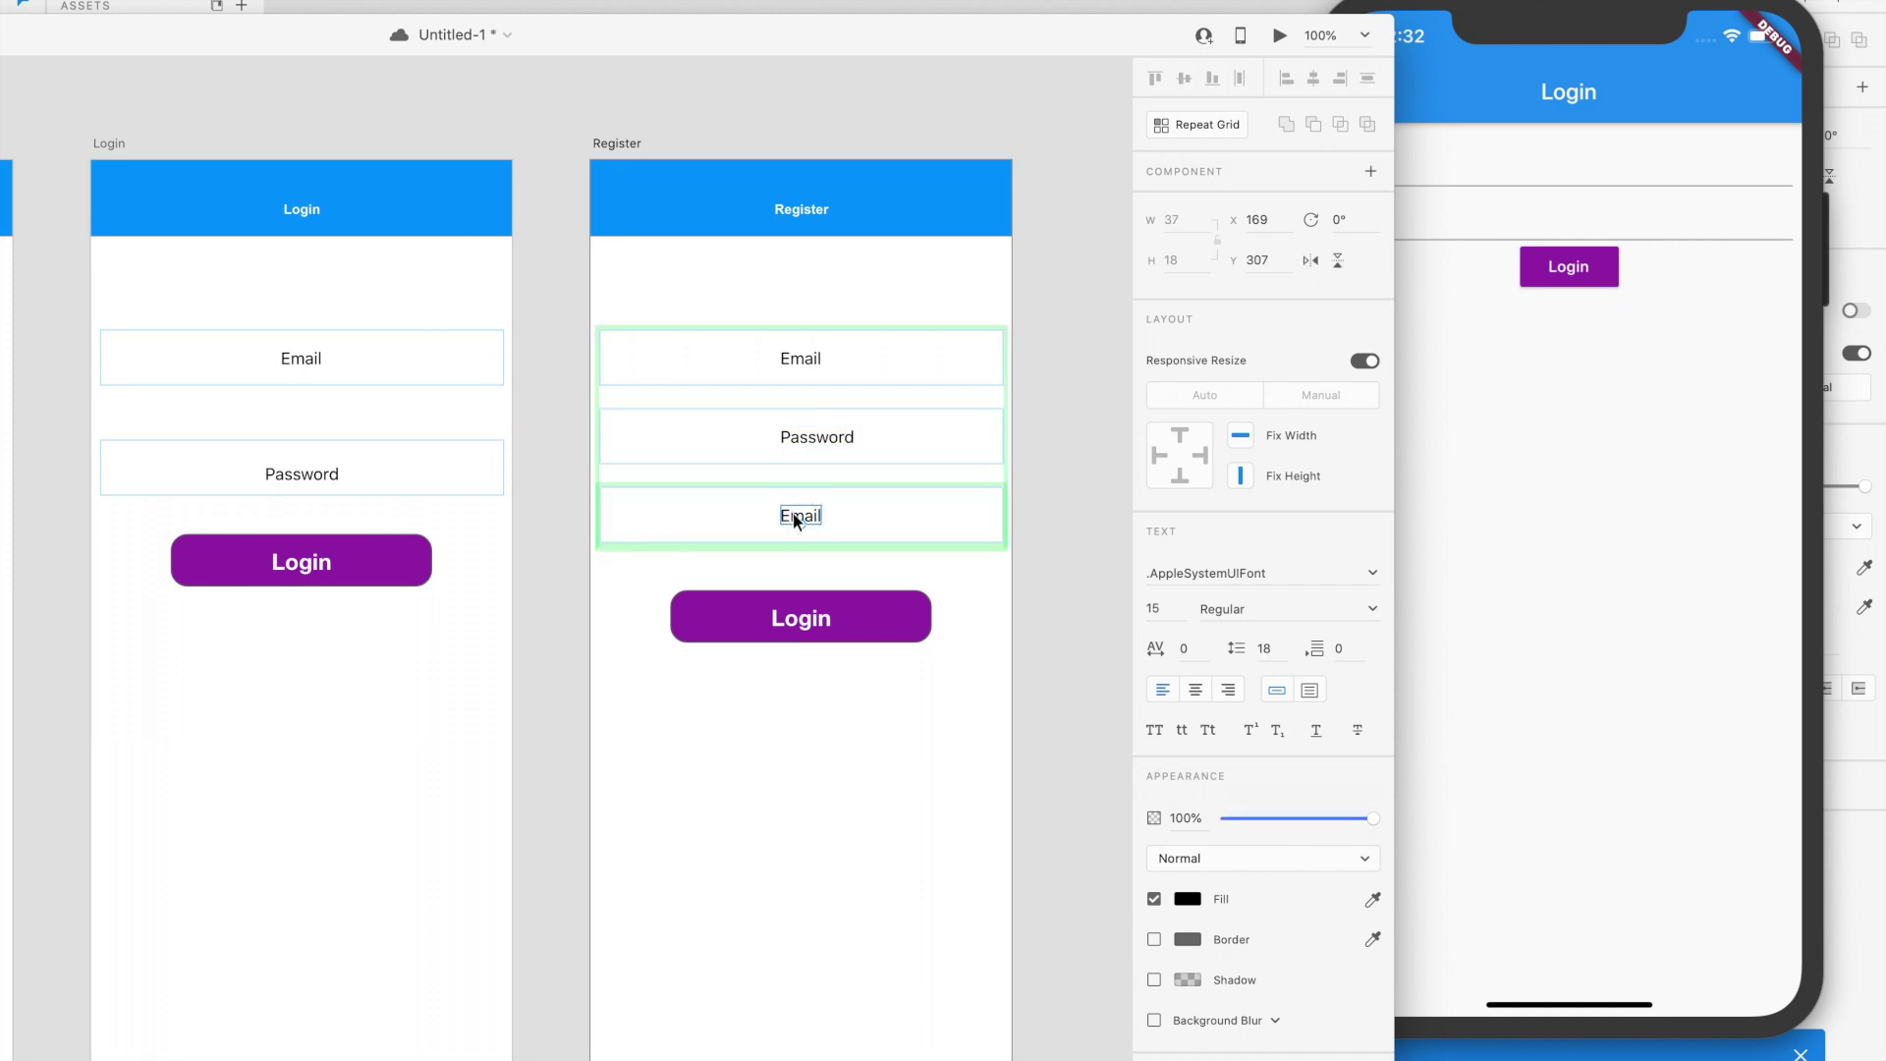
pyautogui.doubleClick(795, 516)
pyautogui.write('C')
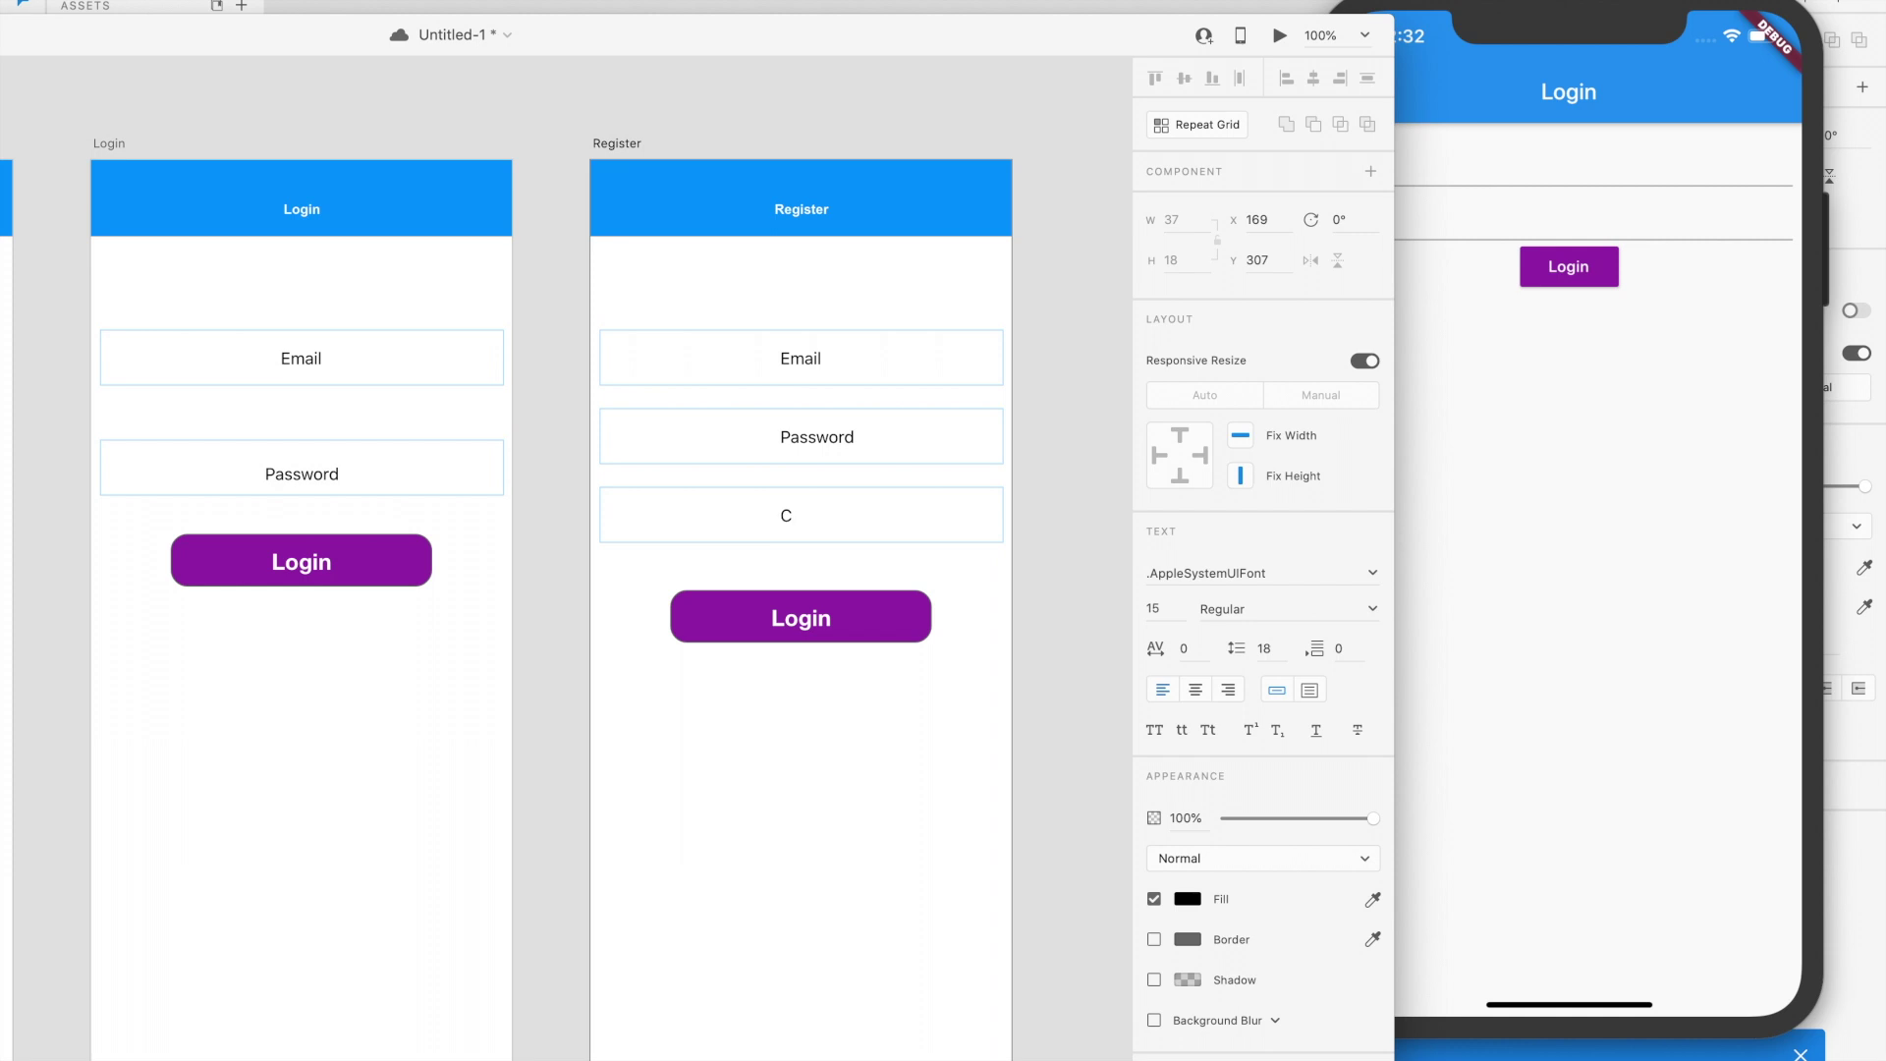
pyautogui.write('onfirm')
pyautogui.press('Escape')
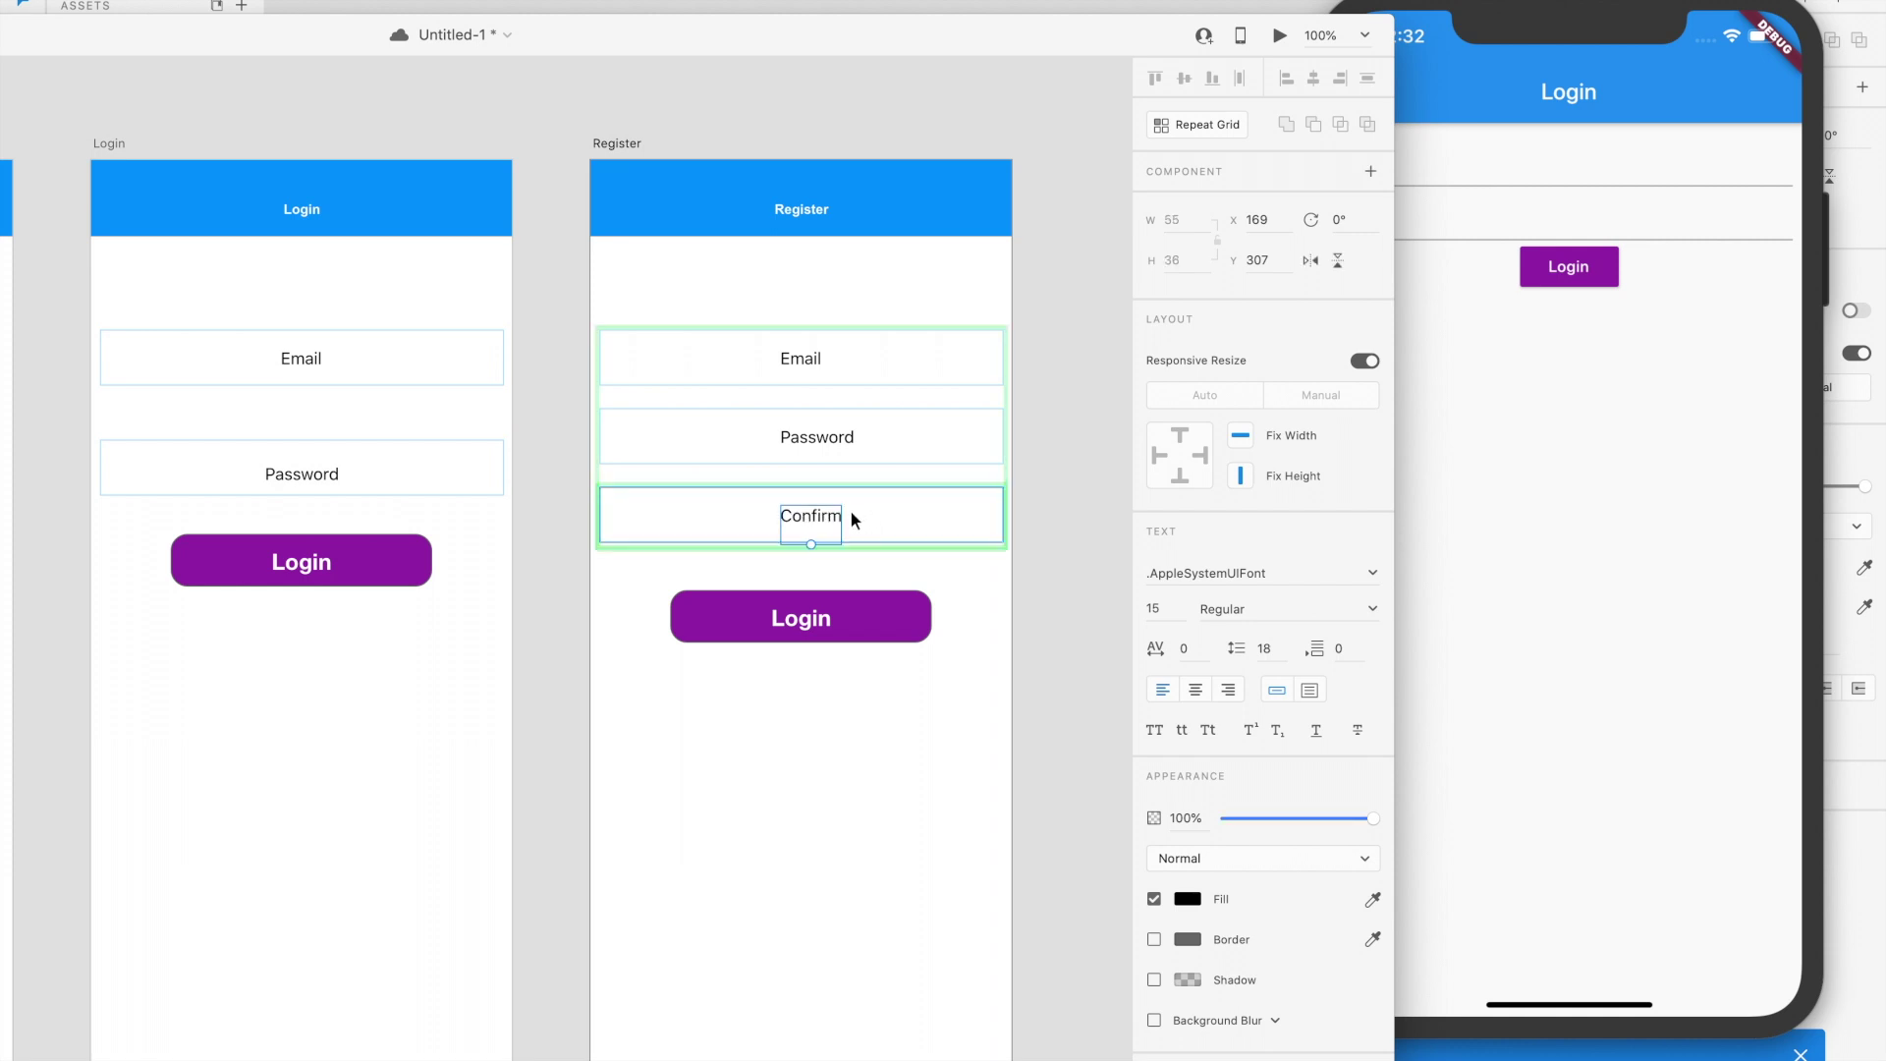
pyautogui.doubleClick(823, 516)
pyautogui.click(840, 516)
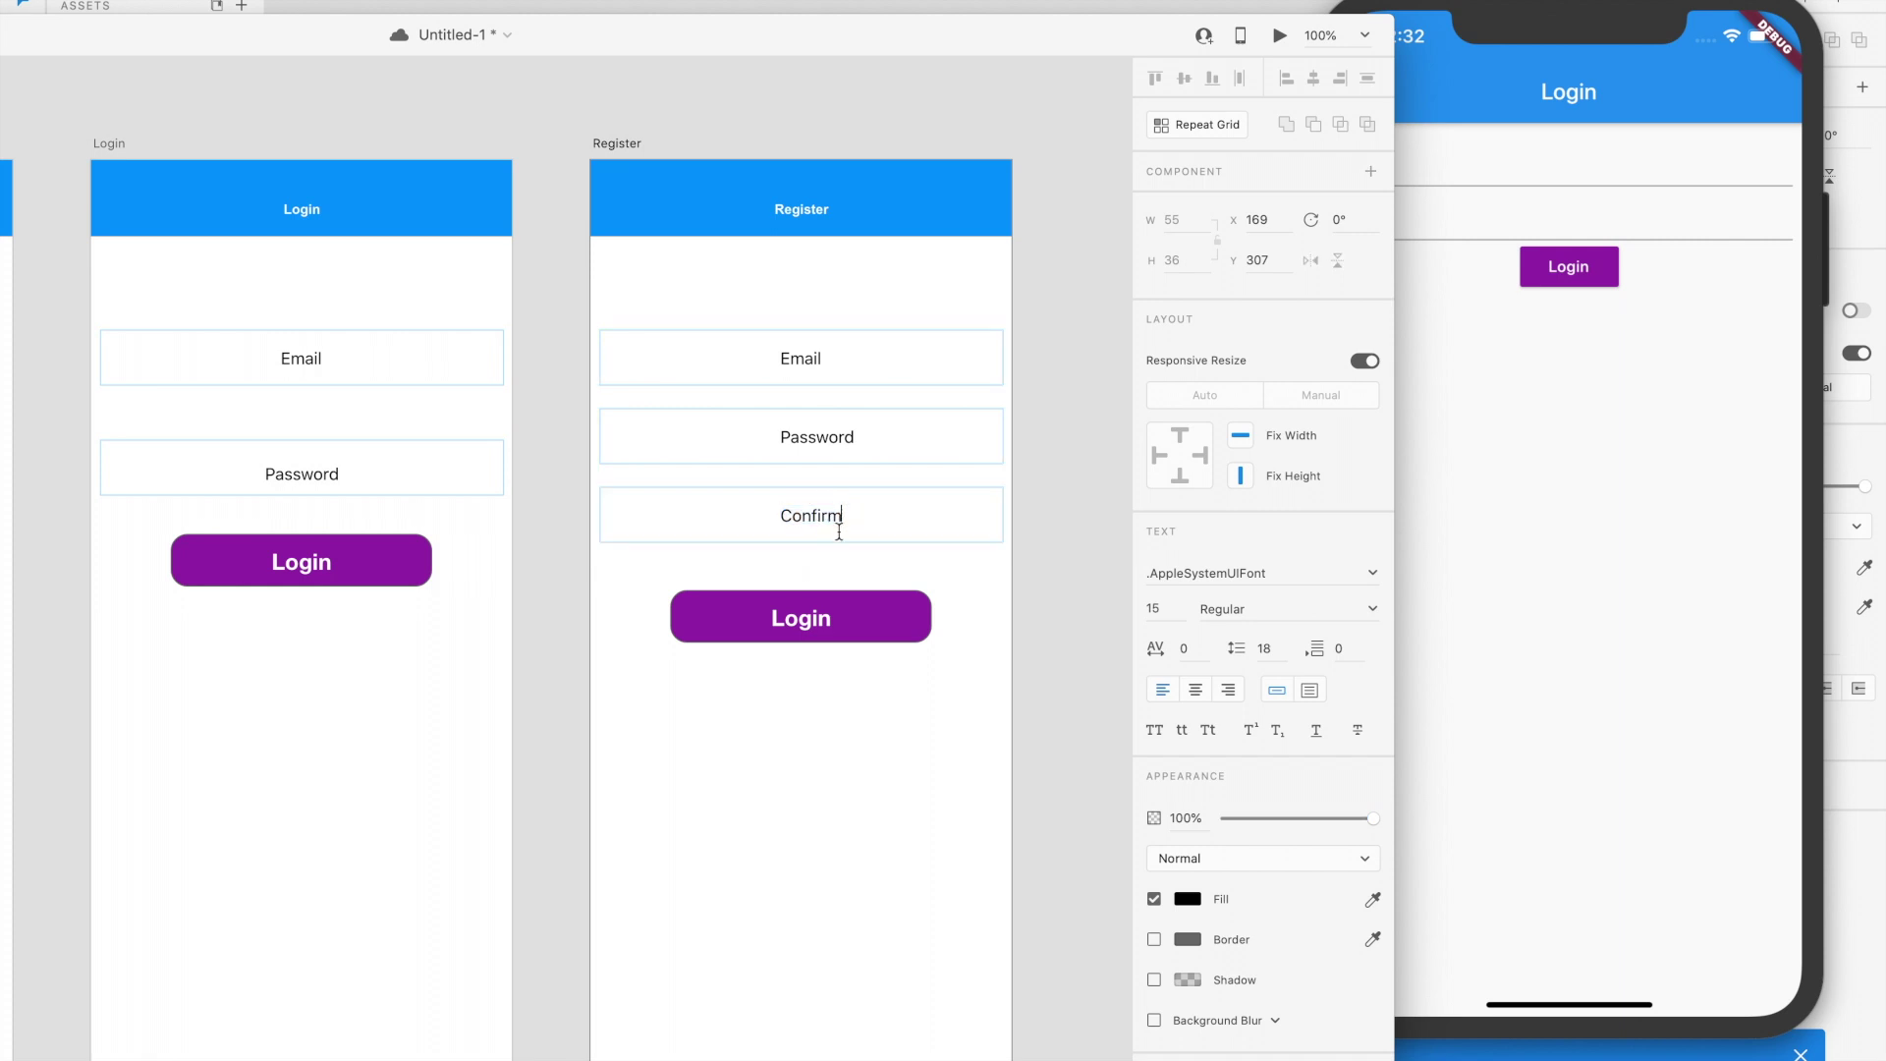
pyautogui.write('Password')
pyautogui.press('Escape')
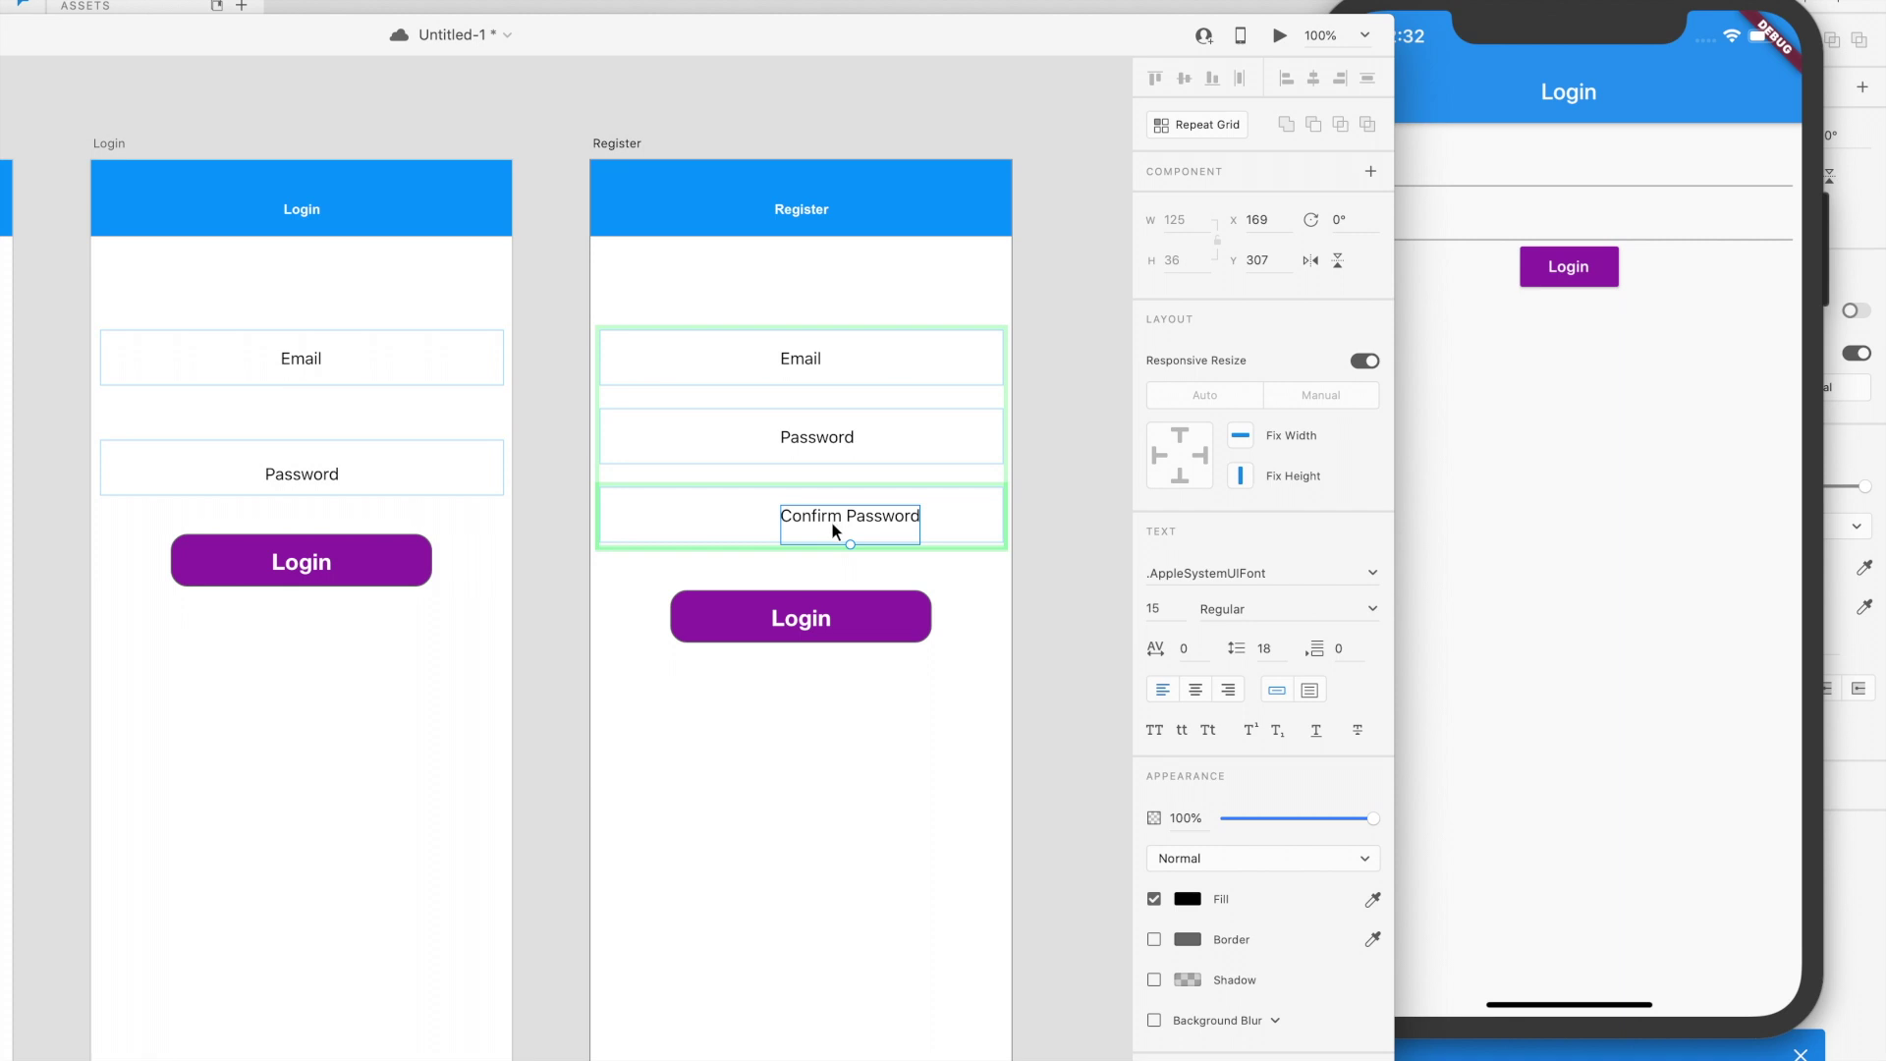
pyautogui.moveTo(832, 527); pyautogui.dragTo(784, 523)
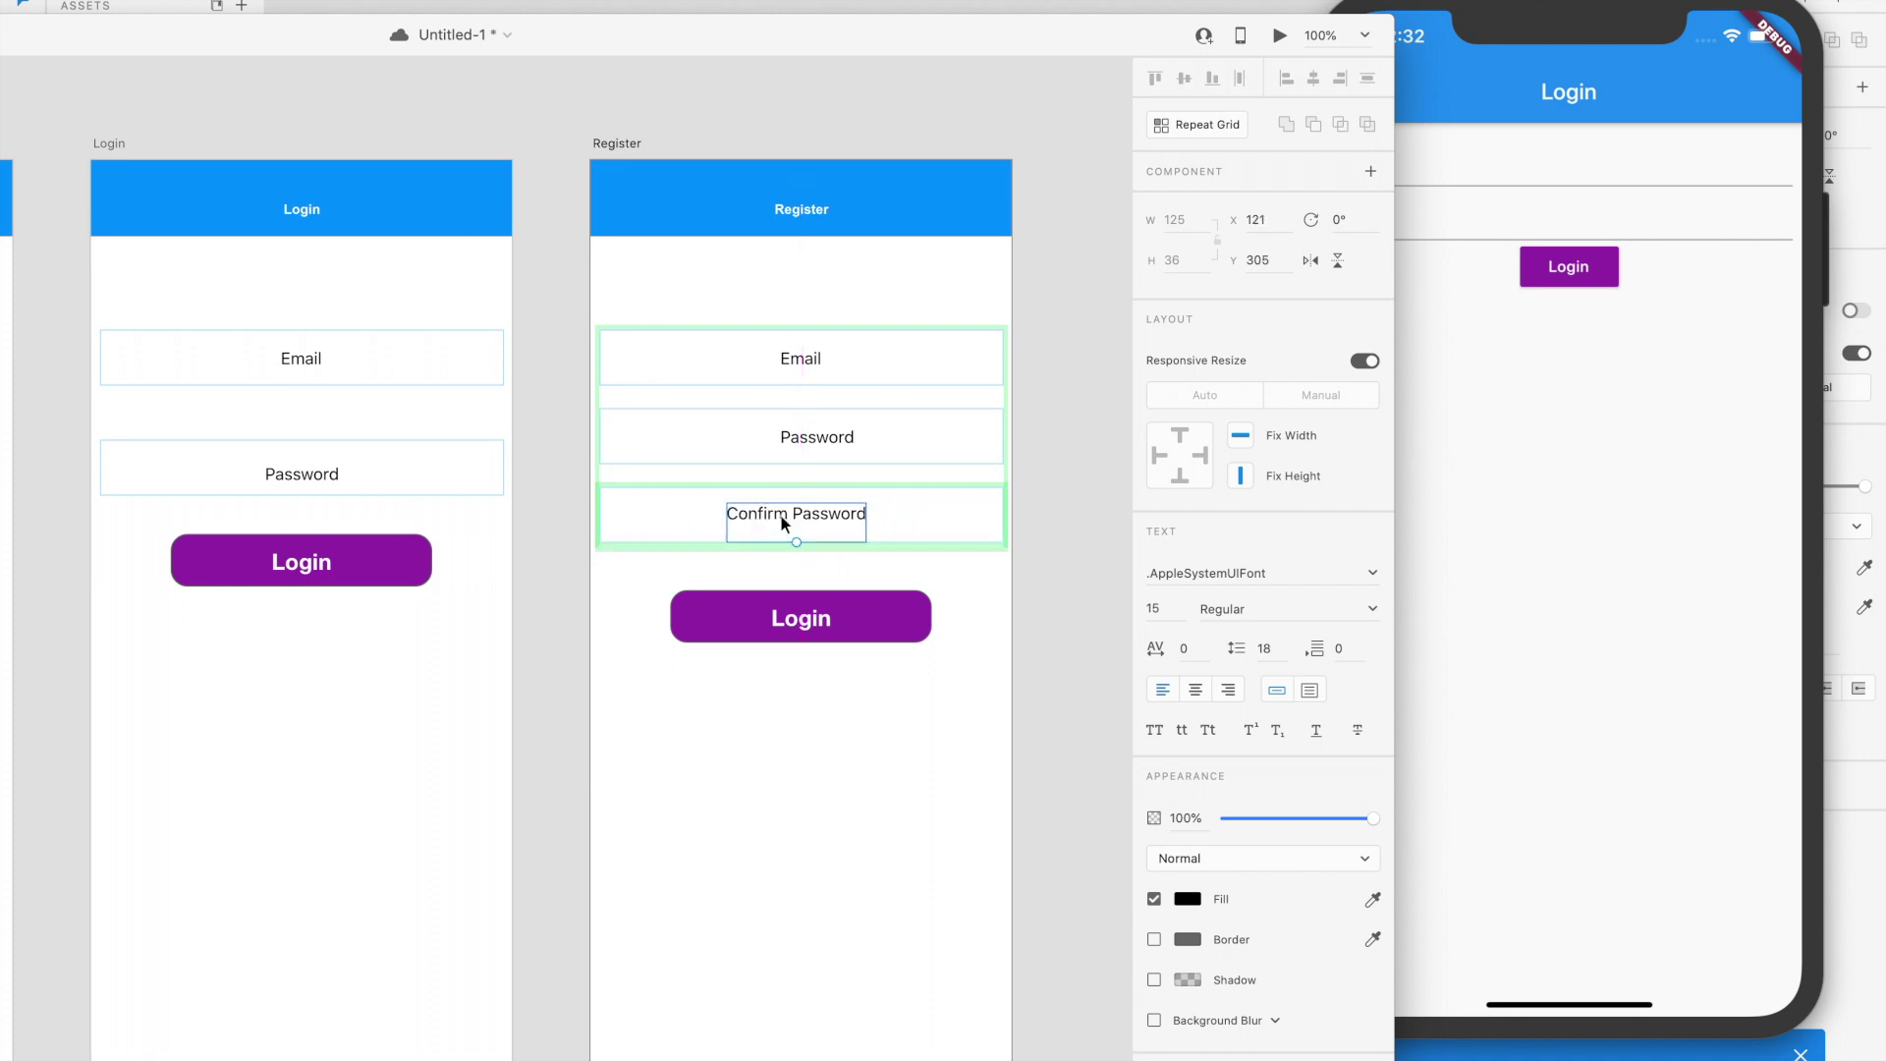
# Centre the Password label within its field.
pyautogui.click(828, 439)
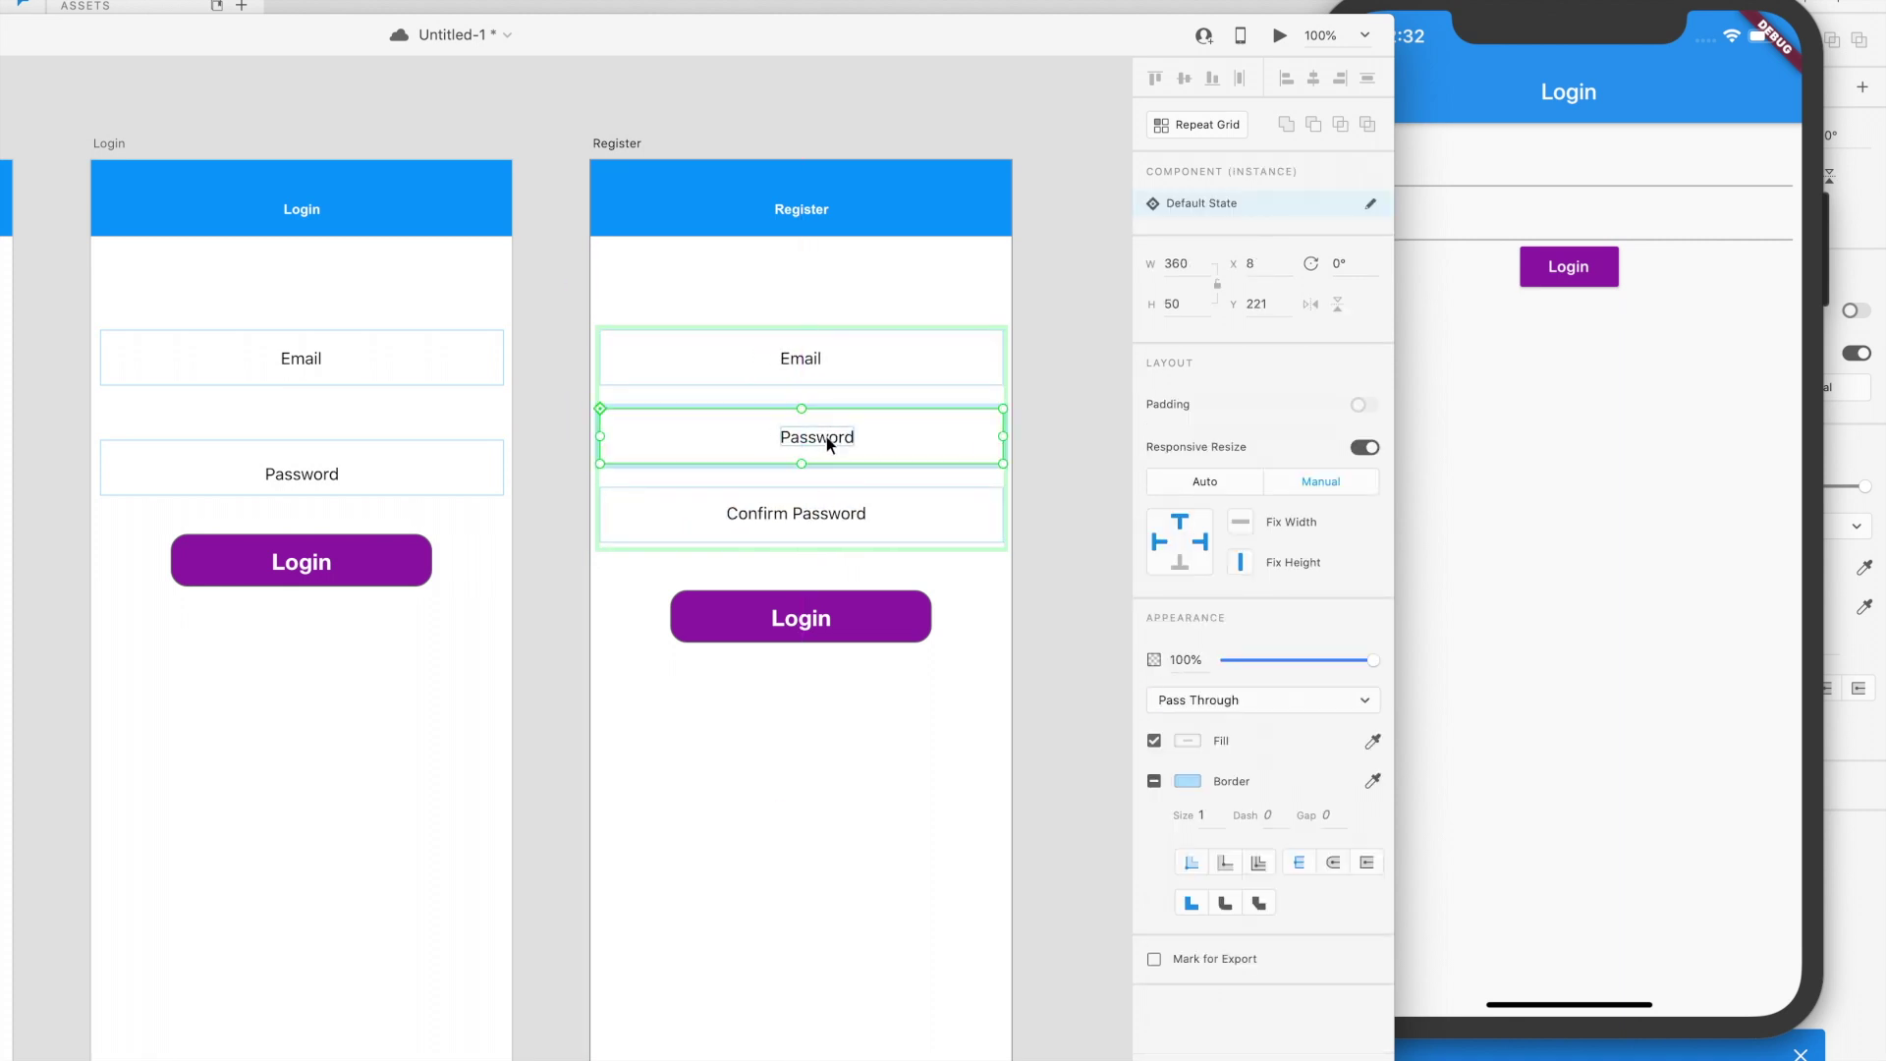
pyautogui.doubleClick(834, 436)
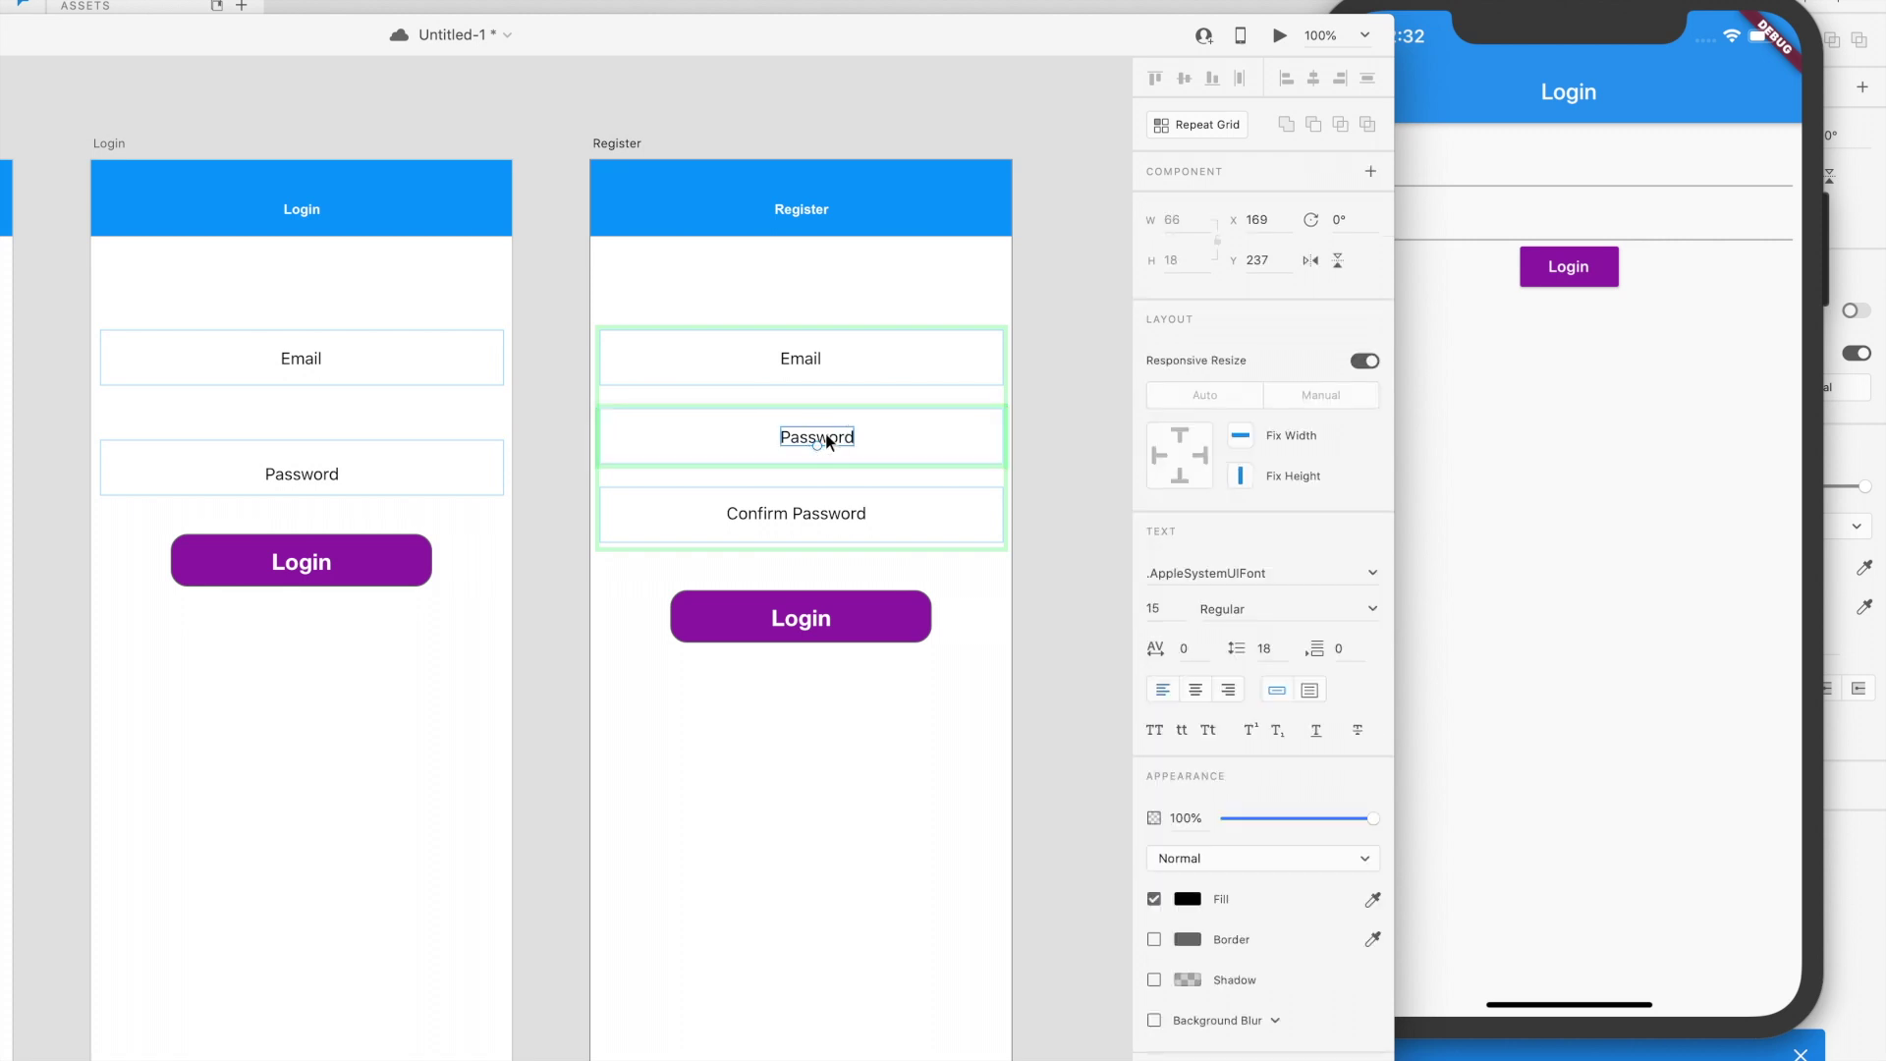
pyautogui.moveTo(825, 436); pyautogui.dragTo(812, 437)
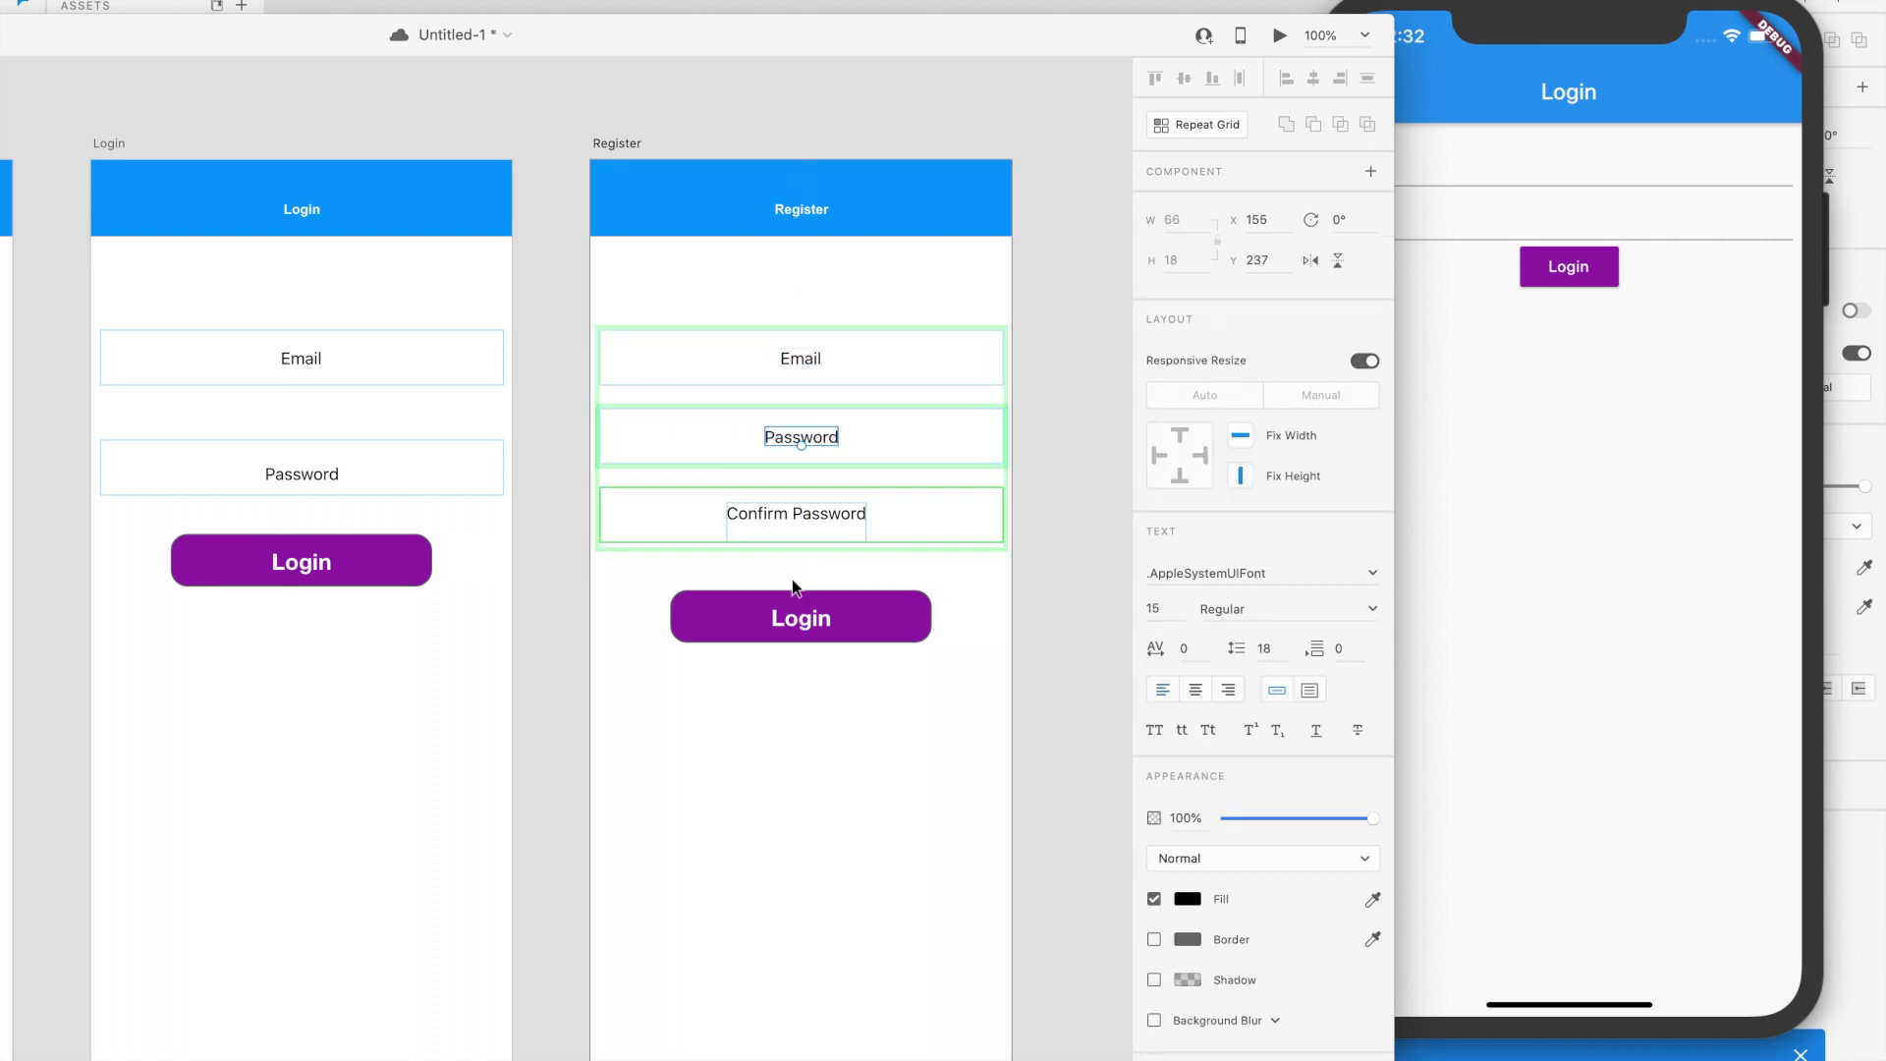
pyautogui.click(772, 738)
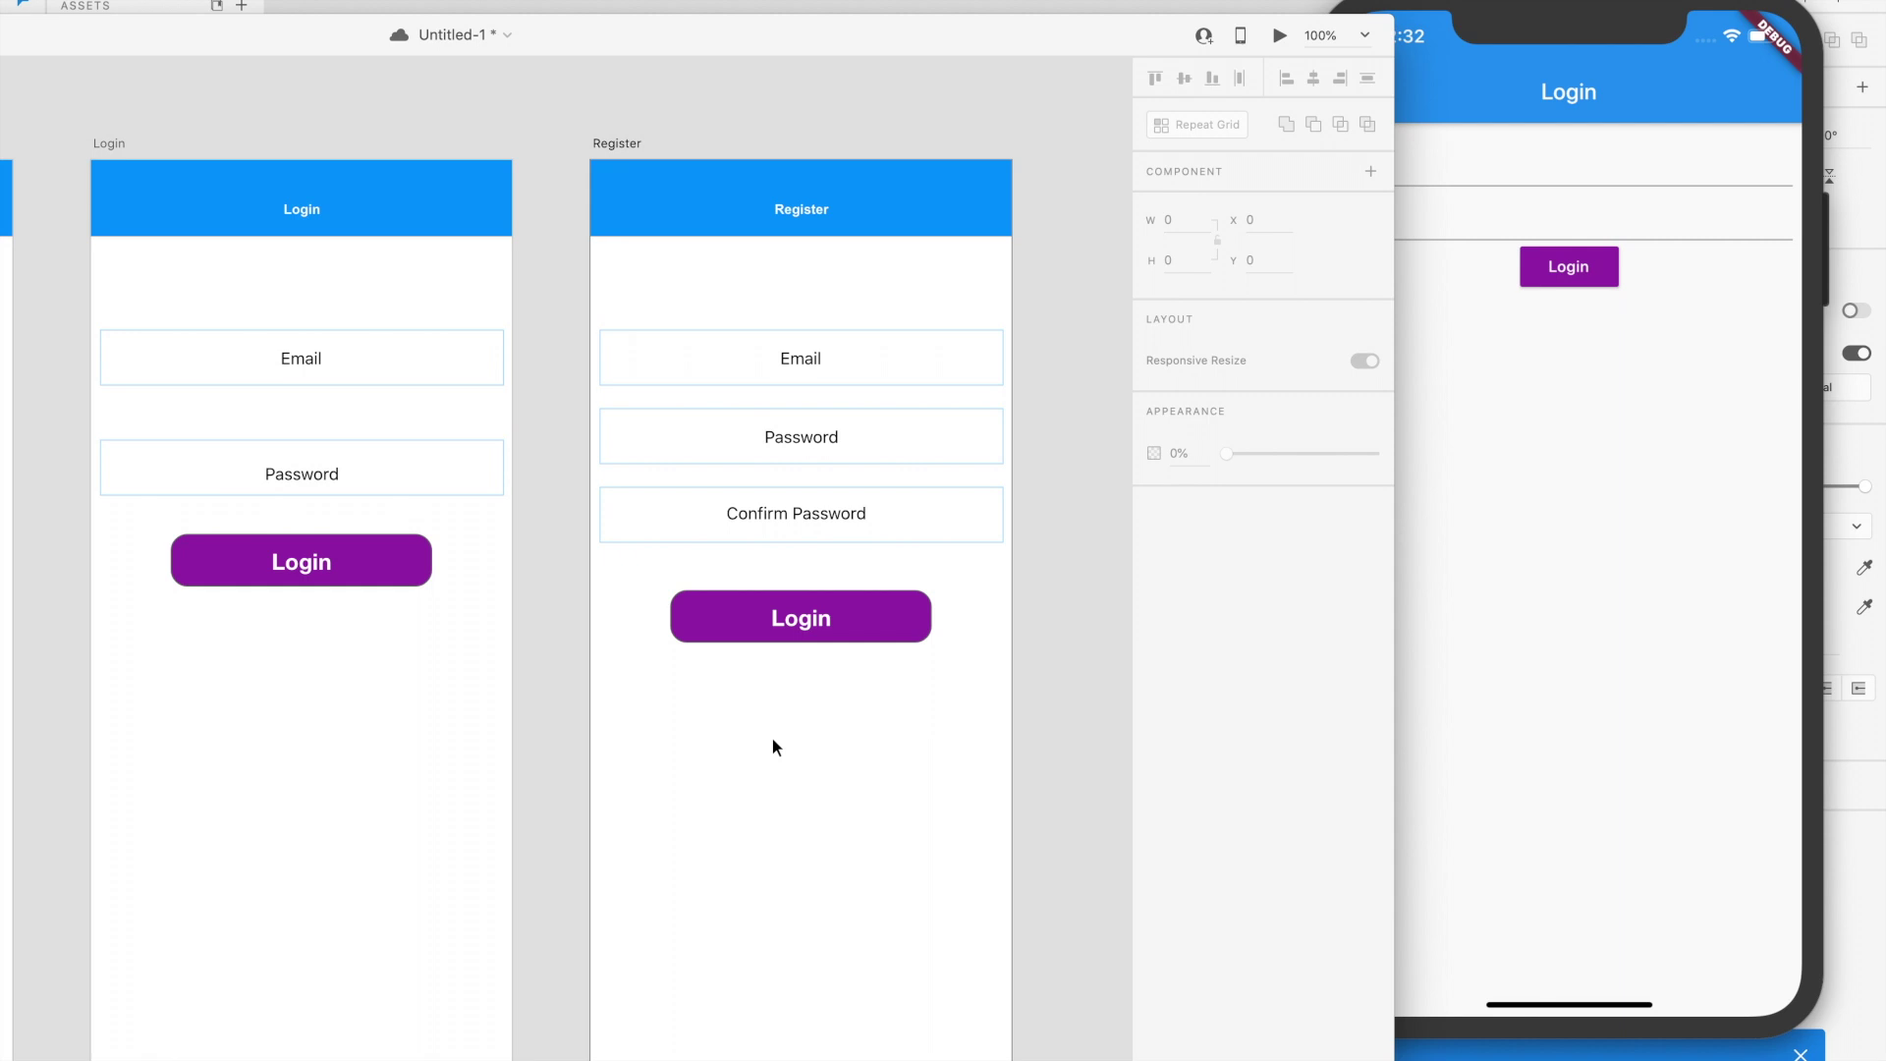
pyautogui.hscroll(-5, 772, 739)
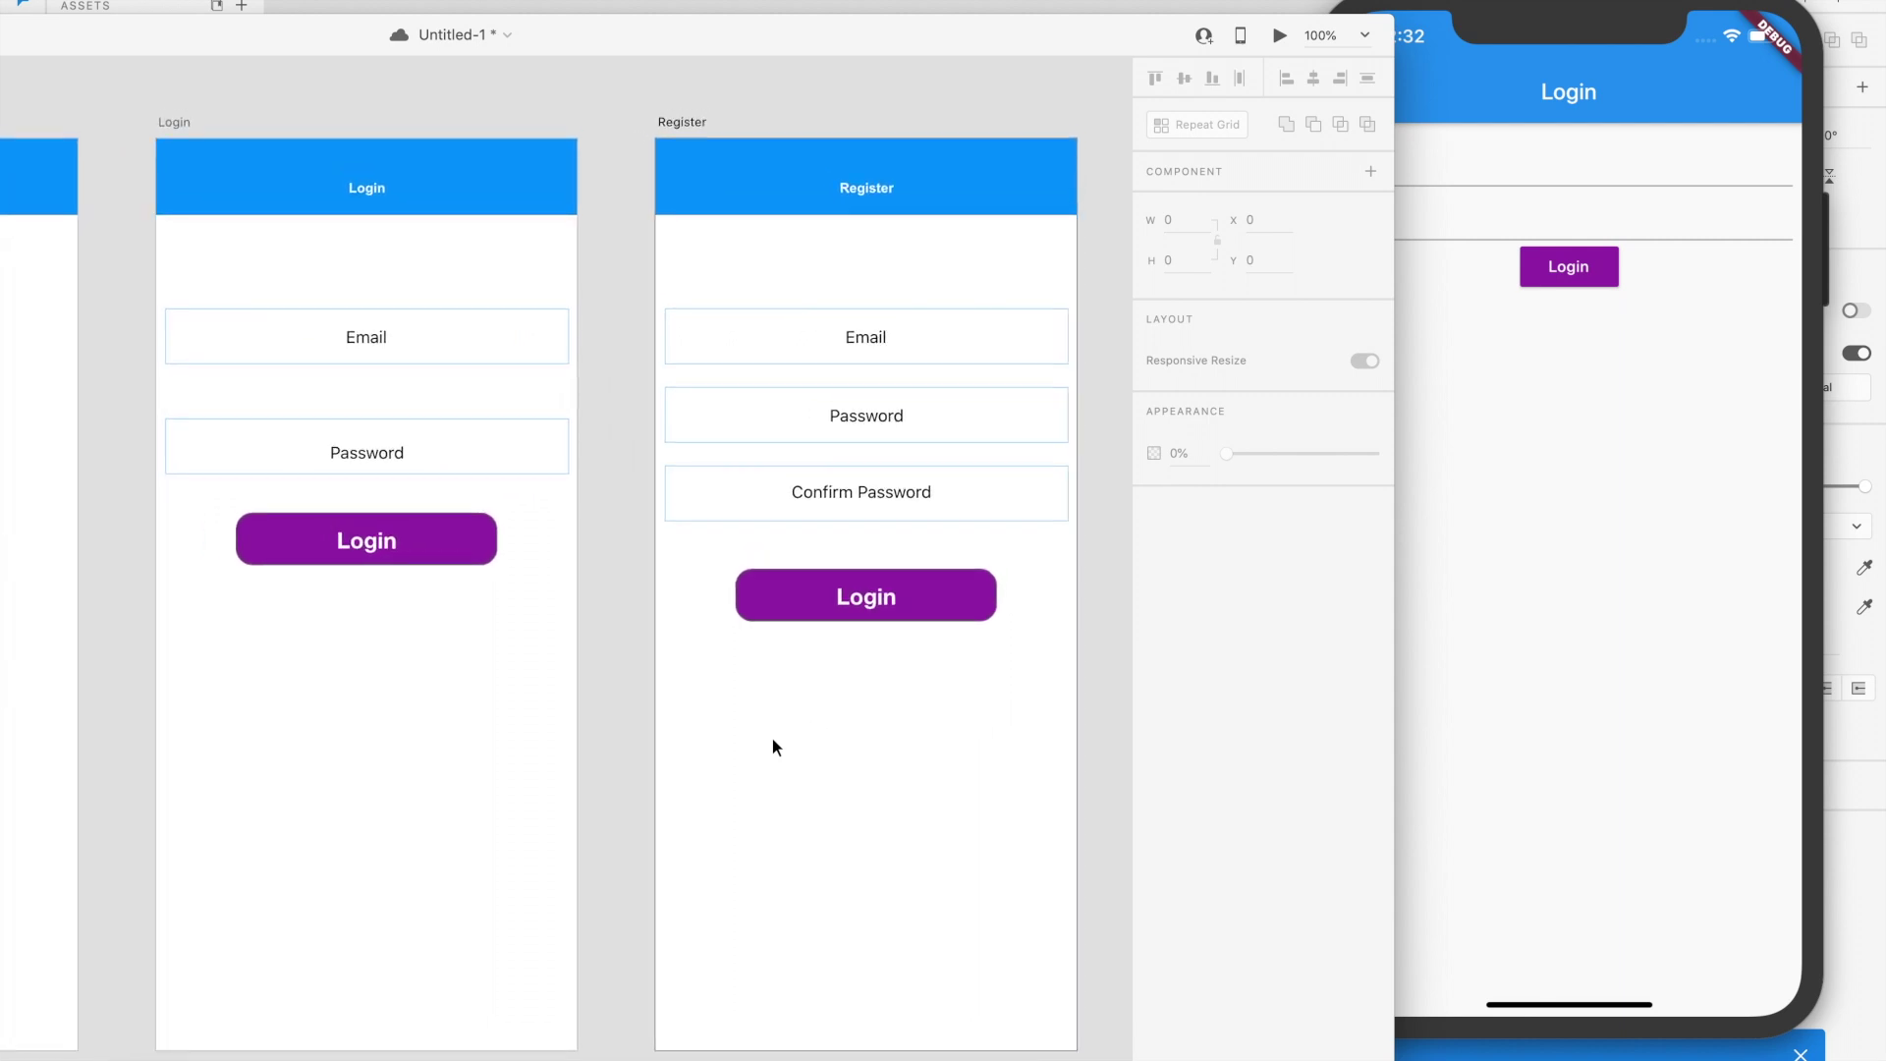
# Save, ungroup the Register field grid and give the Email field corner radius 5.
pyautogui.hotkey('ctrl', 's')
pyautogui.click(1002, 360)
pyautogui.doubleClick(1004, 361)
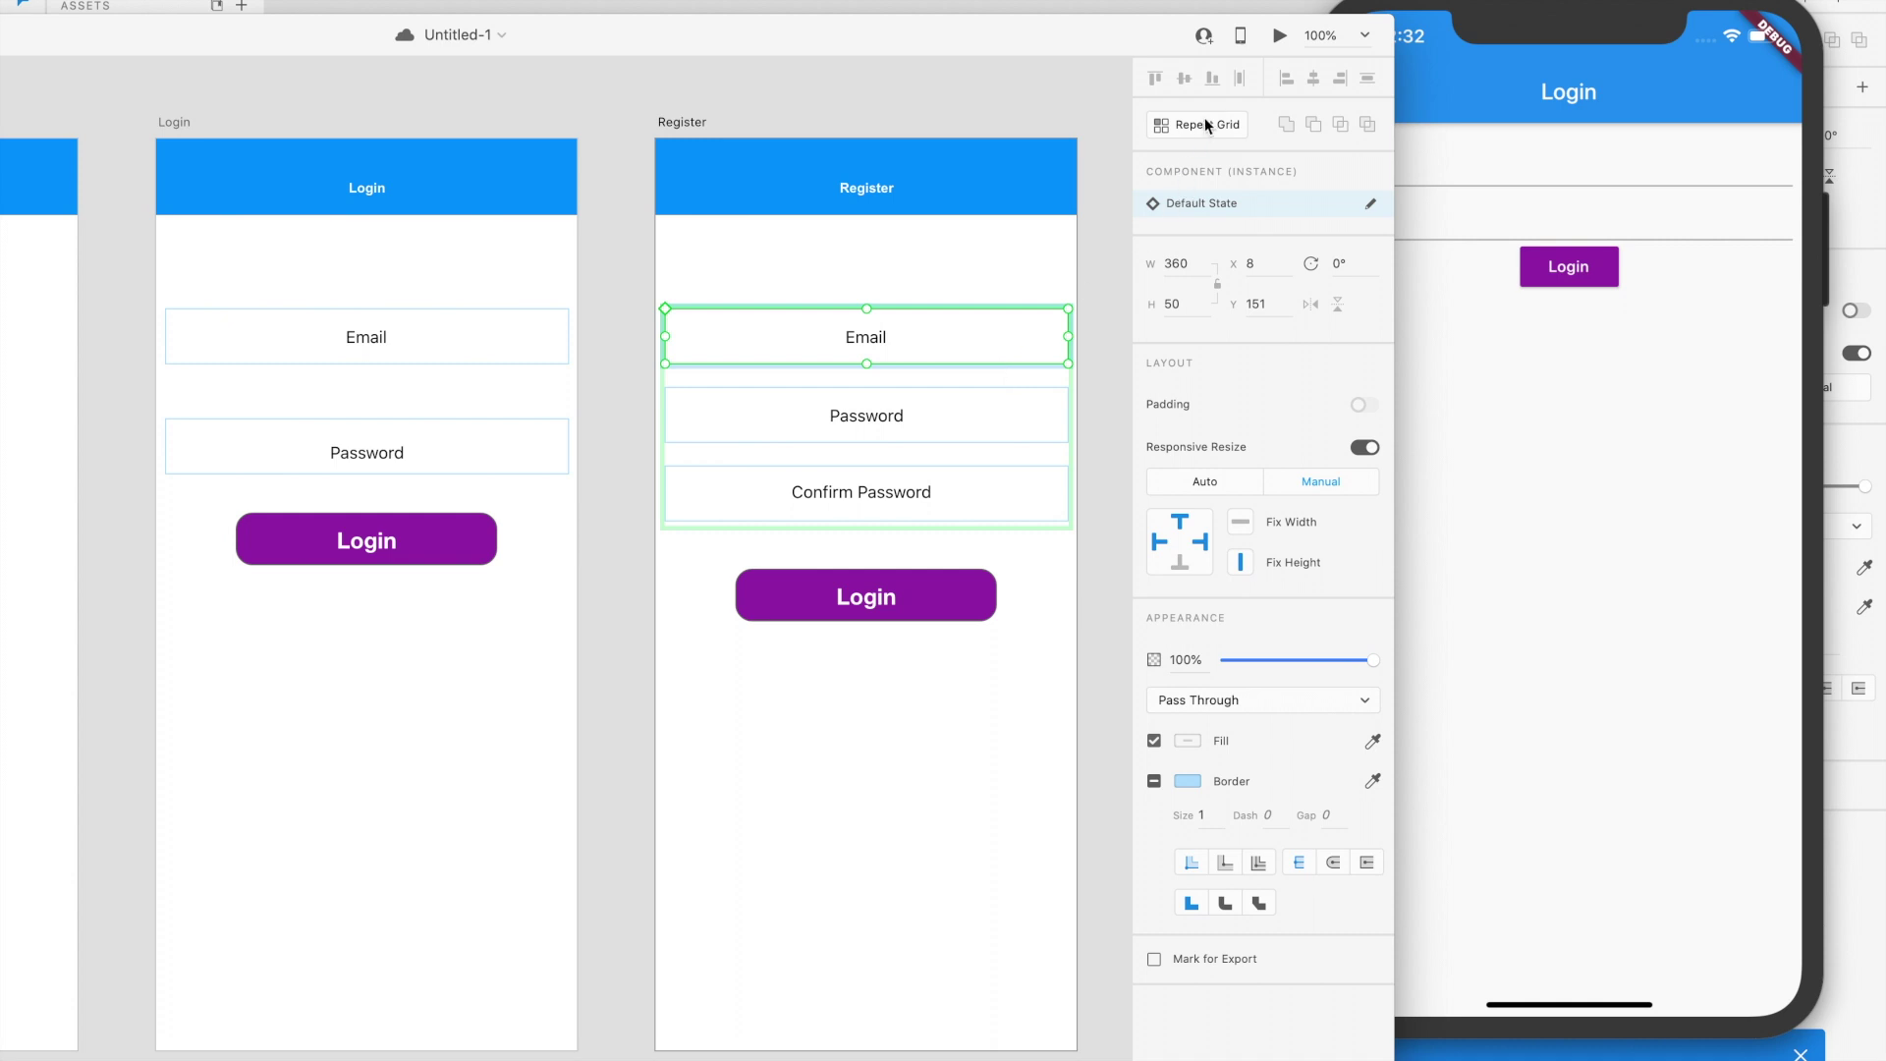
pyautogui.press('Escape')
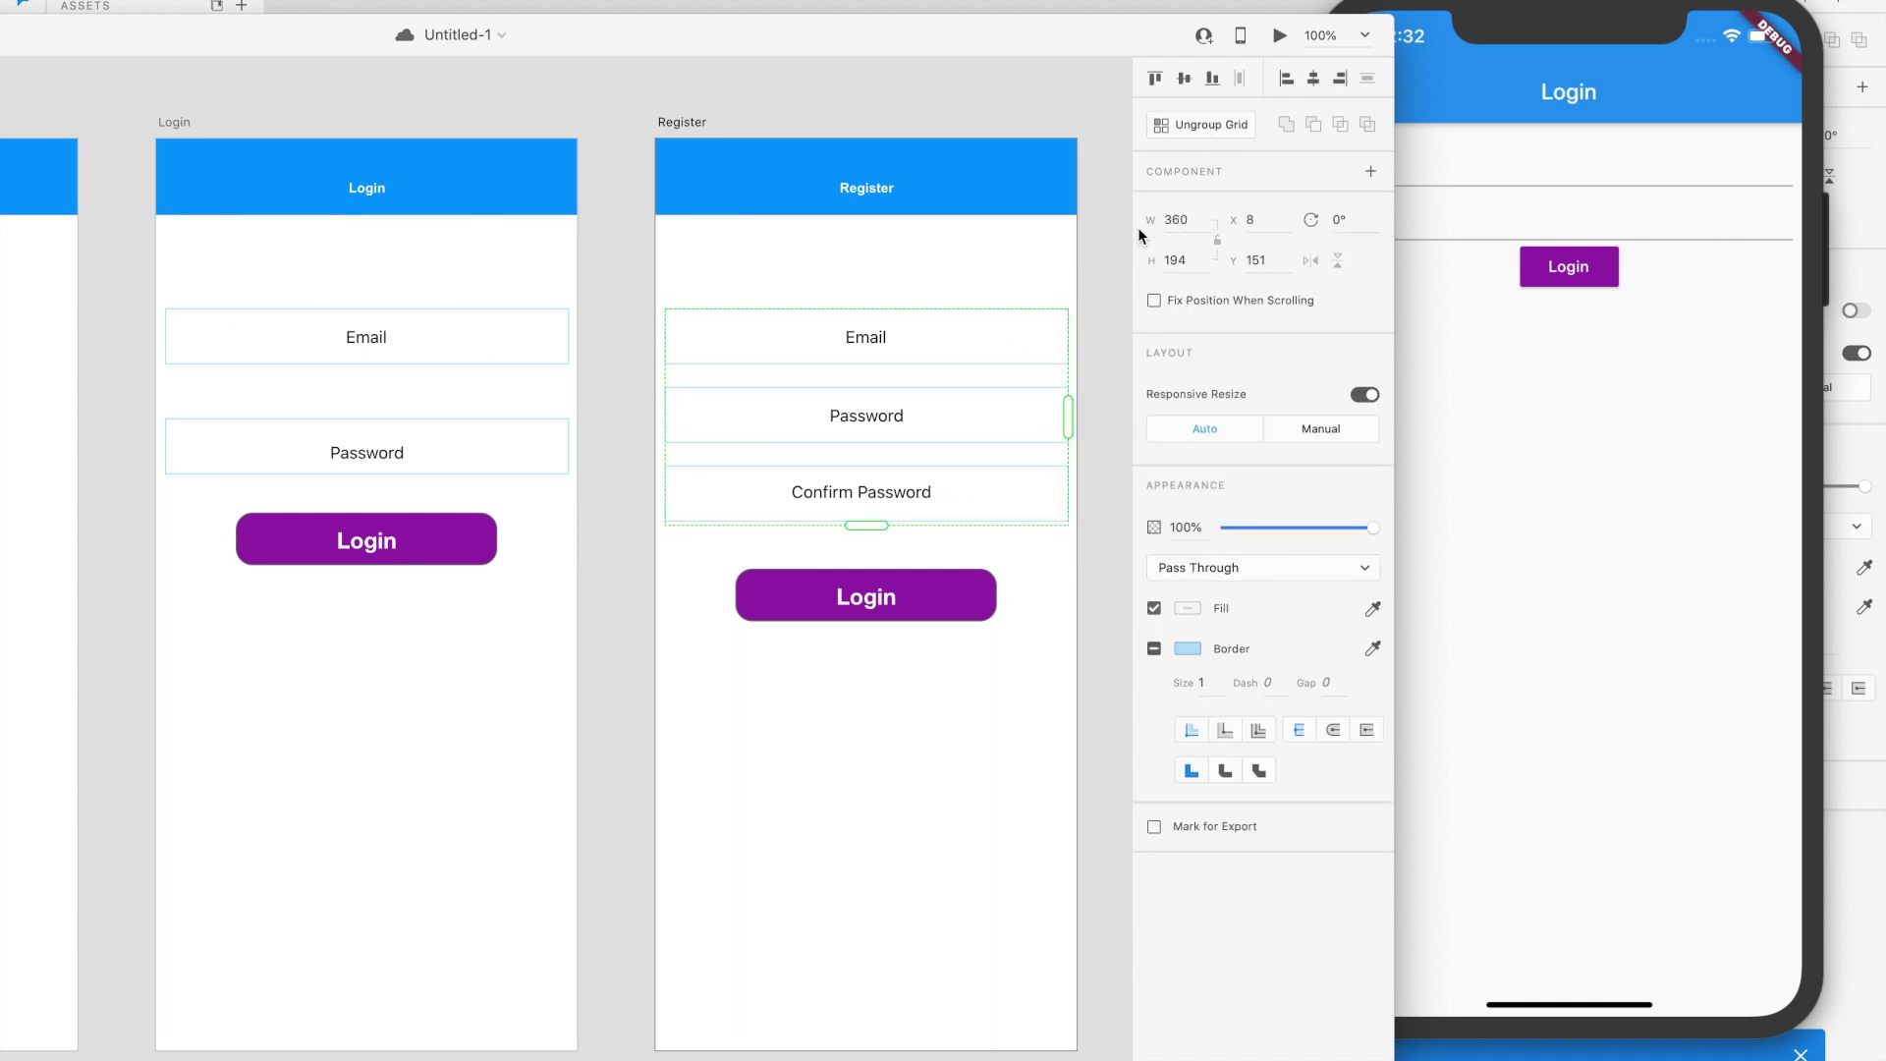
pyautogui.click(1189, 127)
pyautogui.click(938, 356)
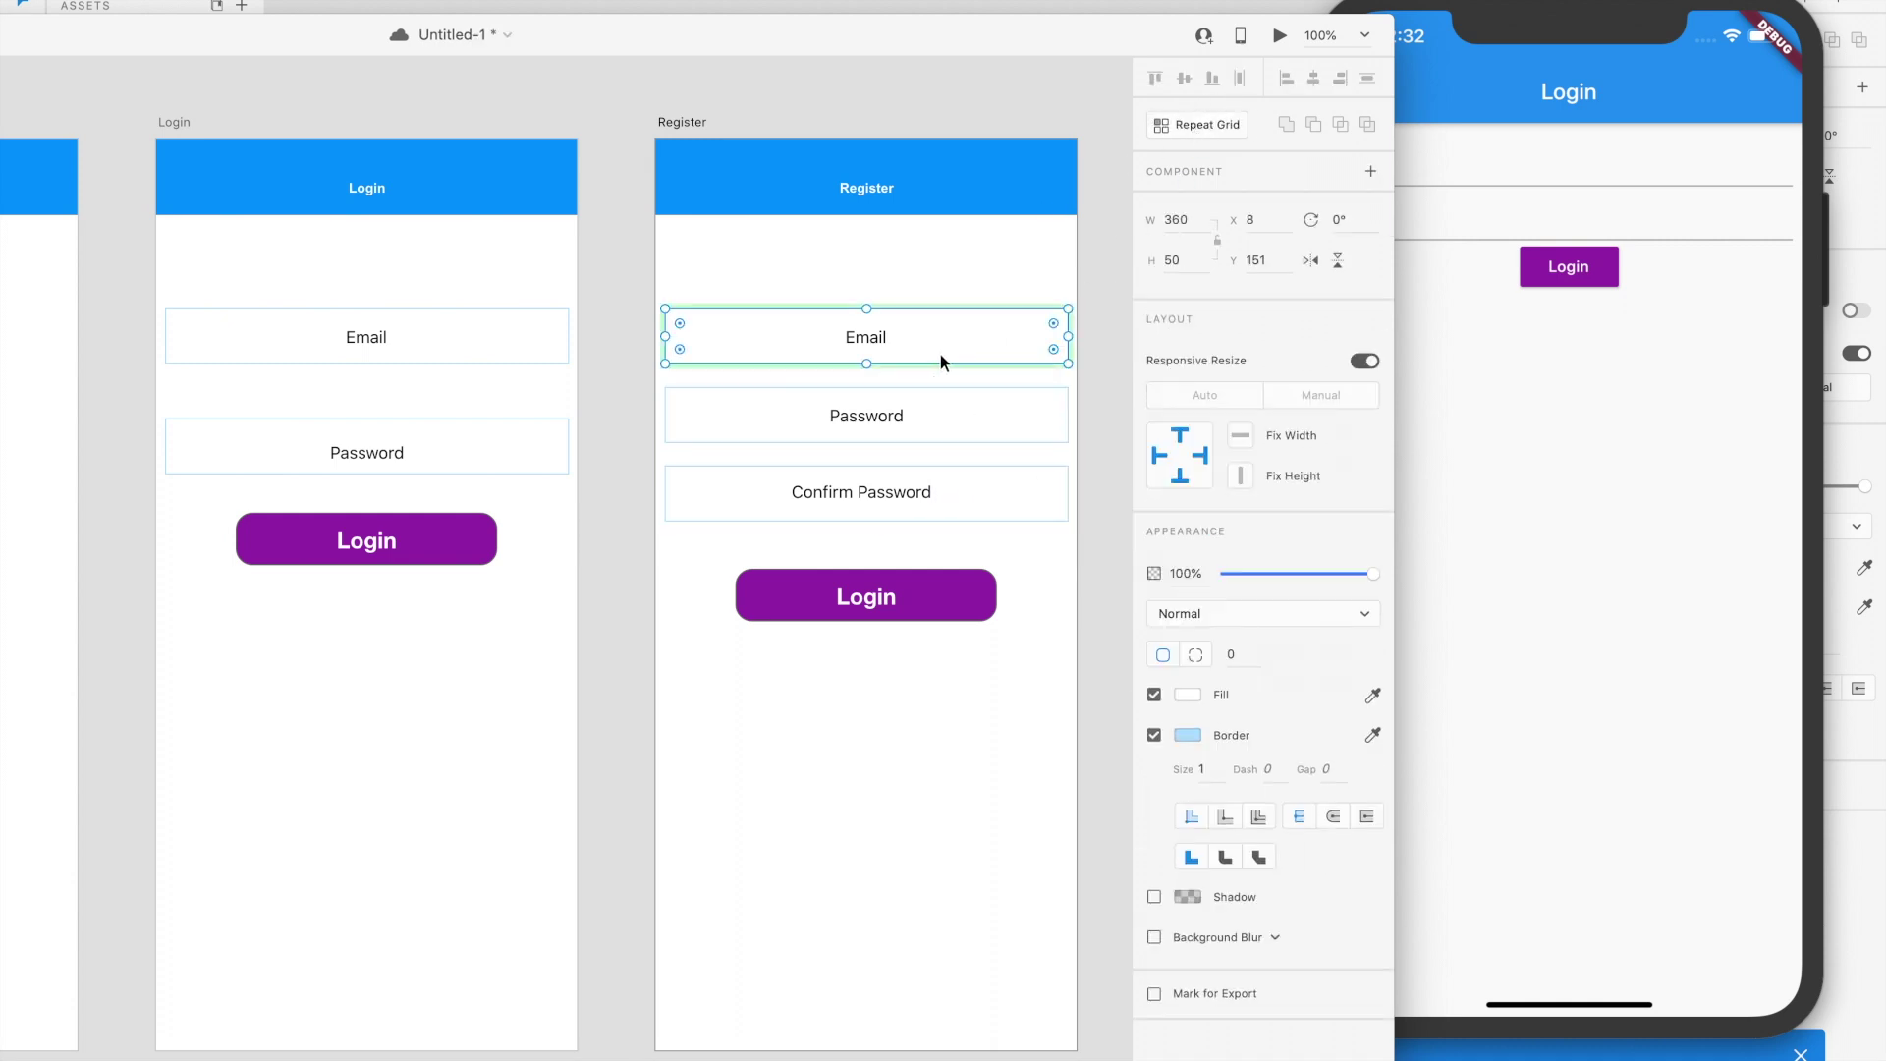
pyautogui.click(1243, 654)
pyautogui.press('Return')
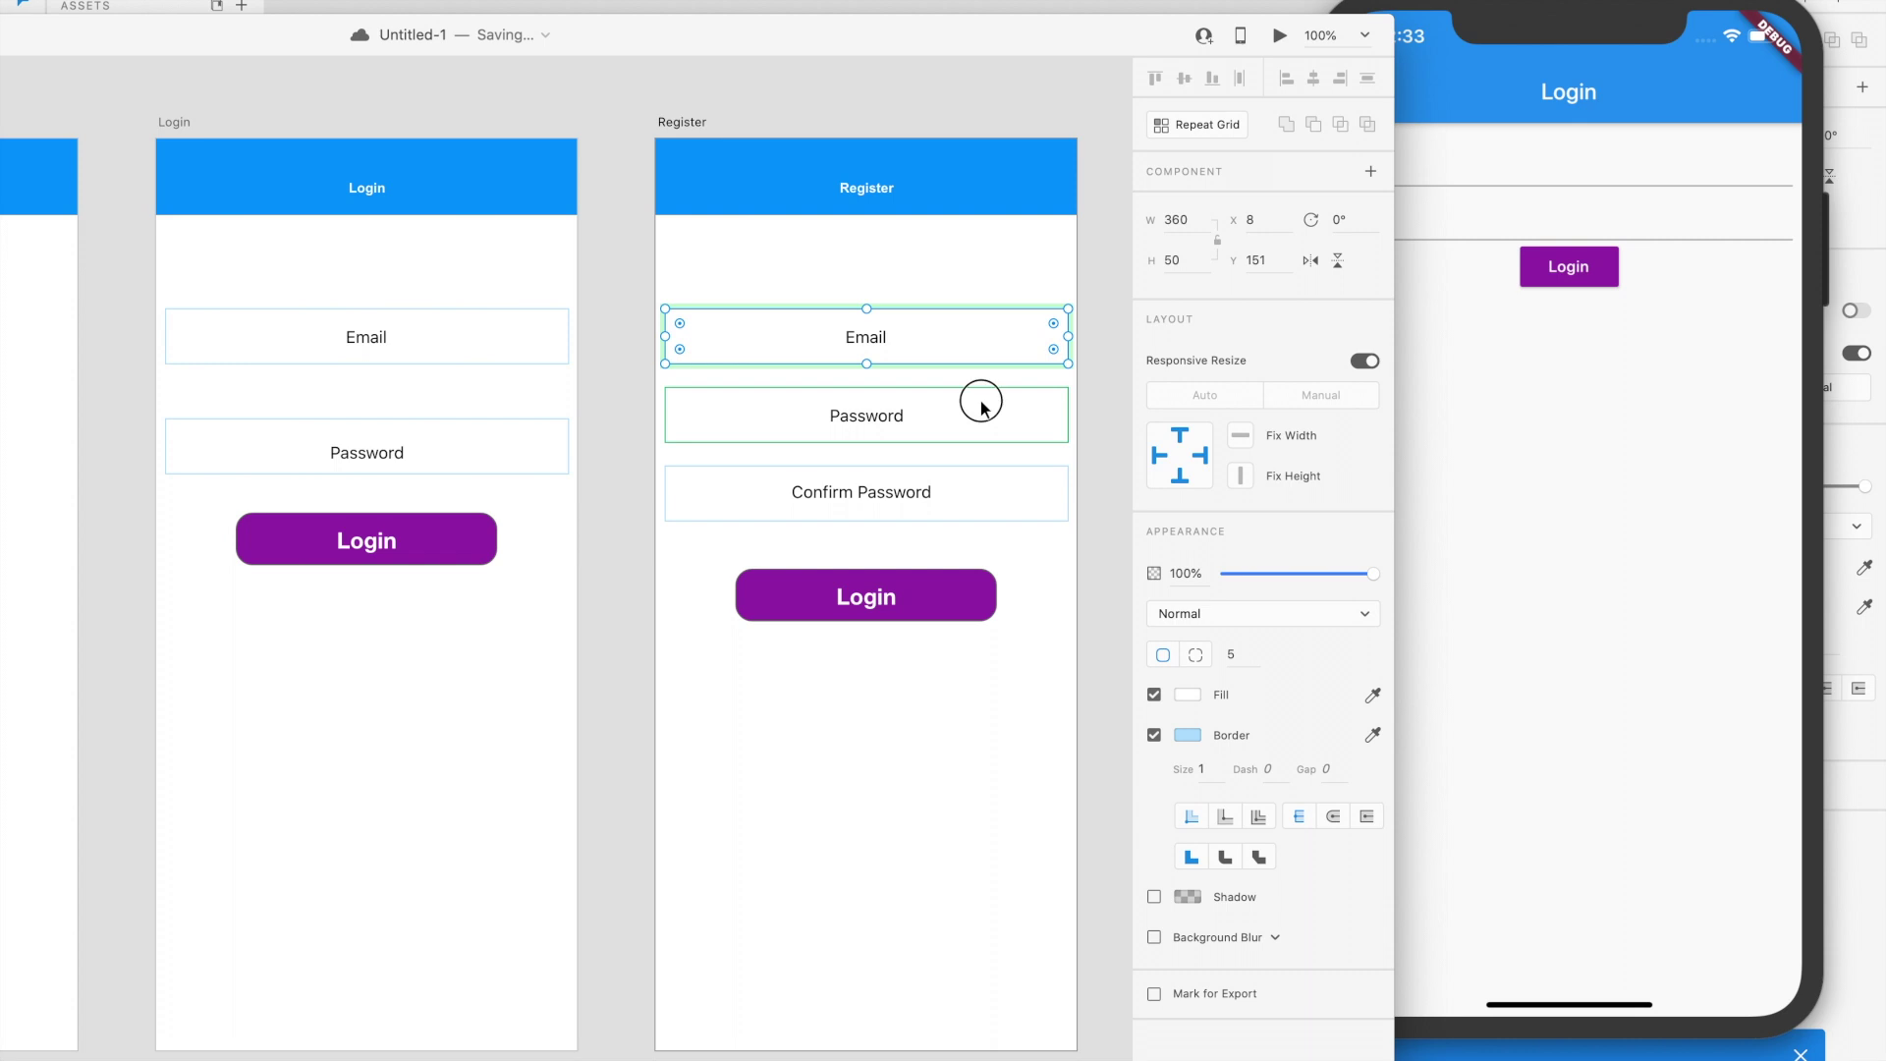
# Set corner radius 5 on the Register Password and Confirm Password fields.
pyautogui.click(981, 405)
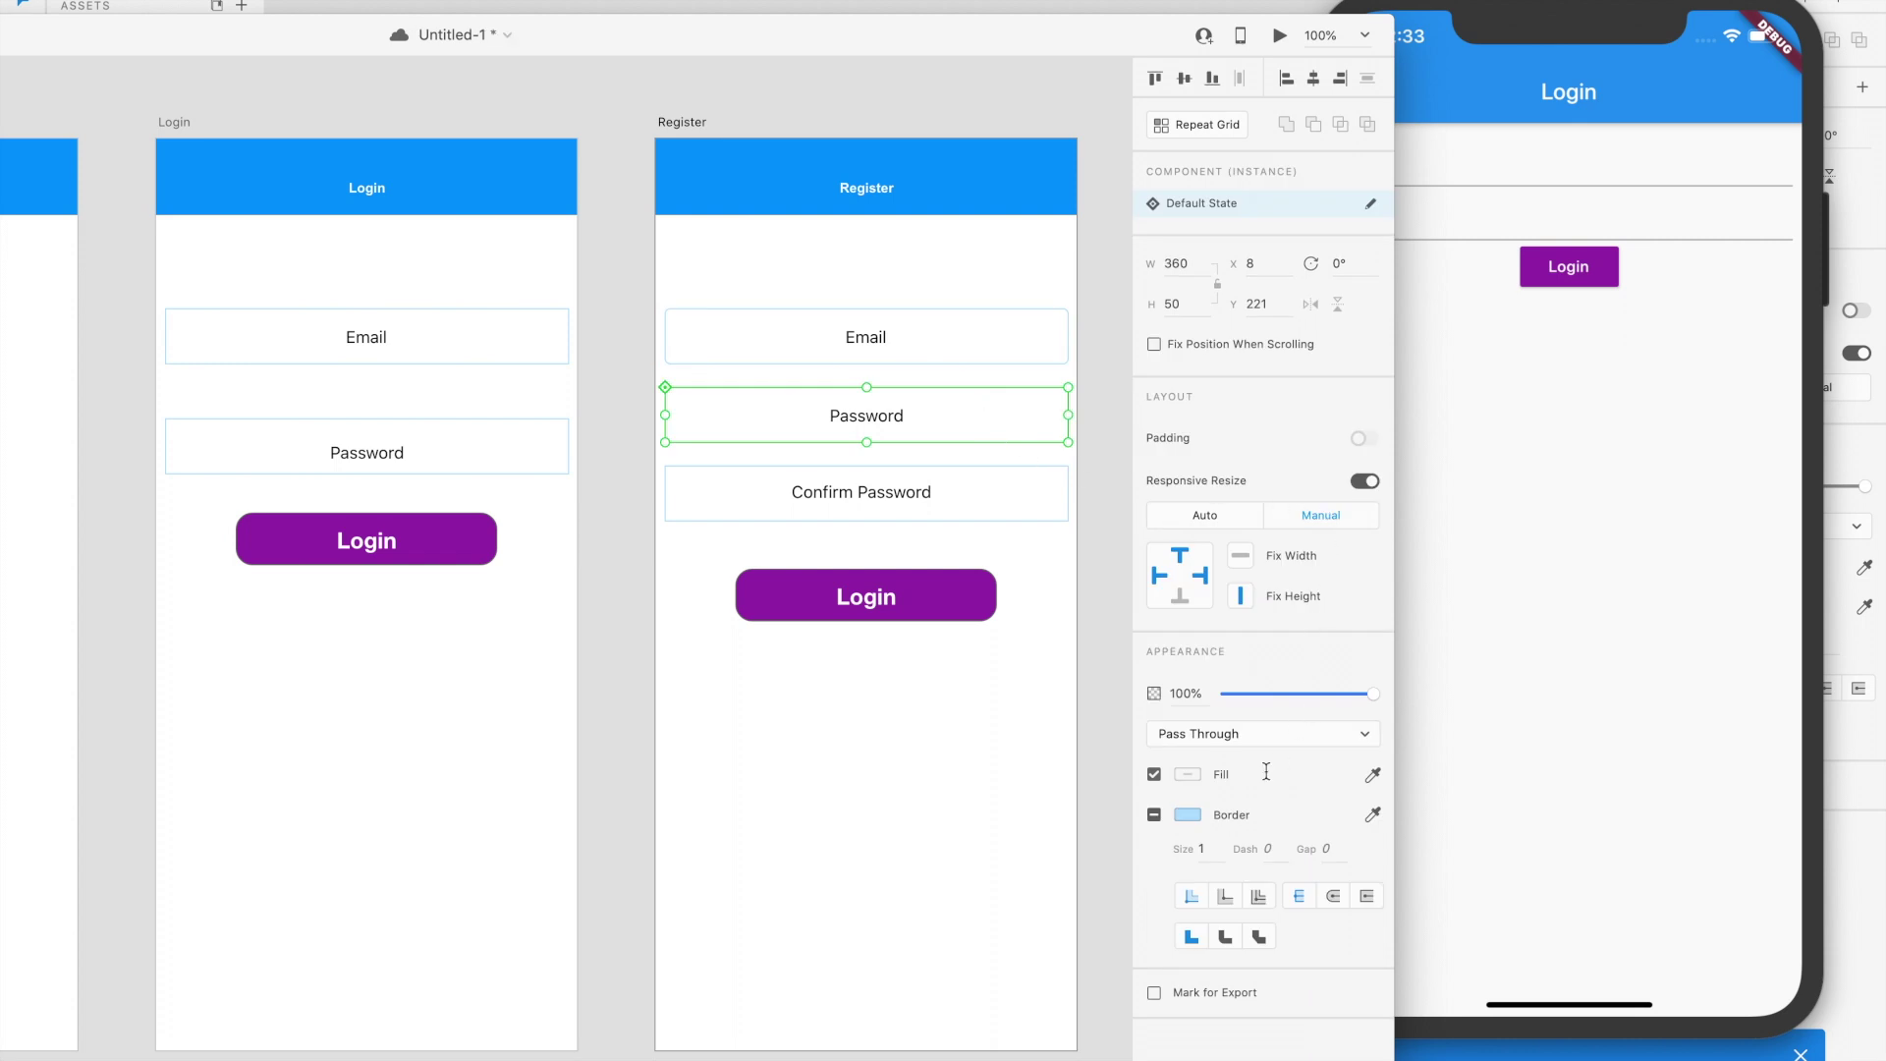
pyautogui.doubleClick(957, 418)
pyautogui.click(1240, 655)
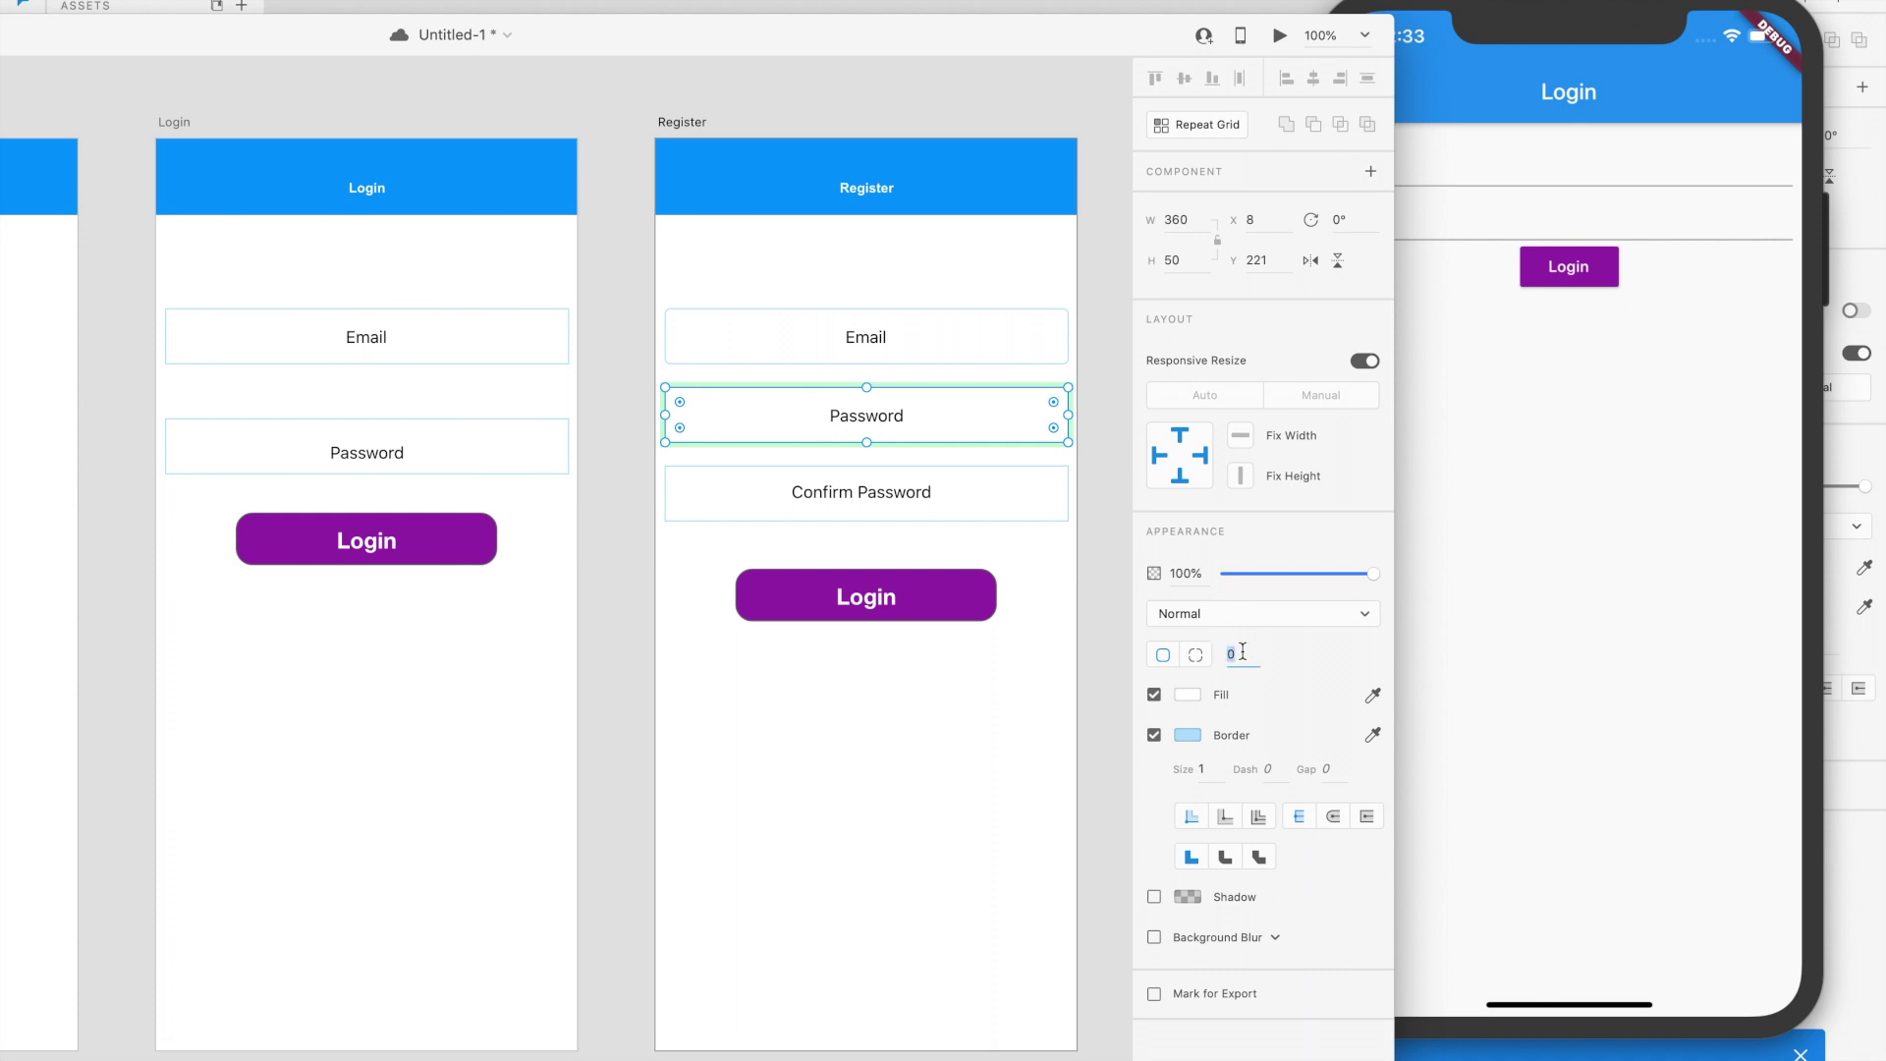
pyautogui.write('5')
pyautogui.press('Return')
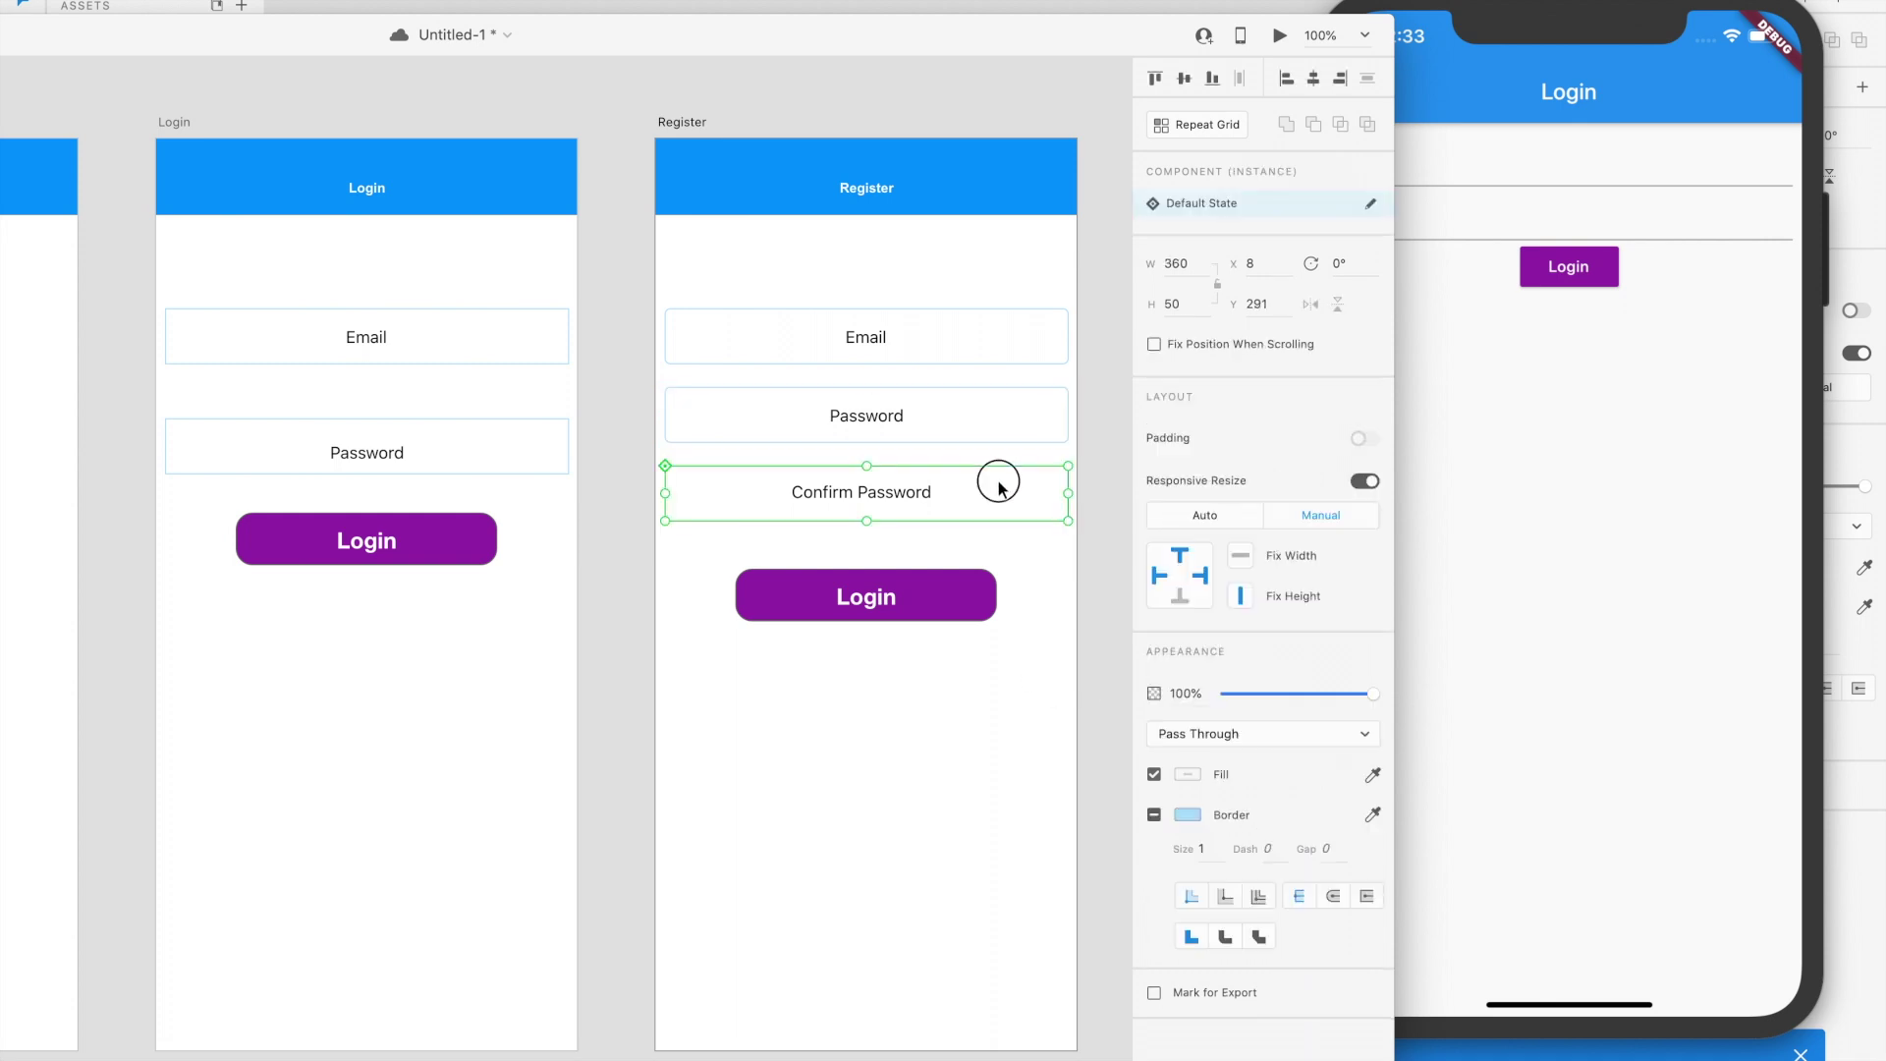
pyautogui.doubleClick(997, 481)
pyautogui.click(1231, 656)
pyautogui.press('BackSpace')
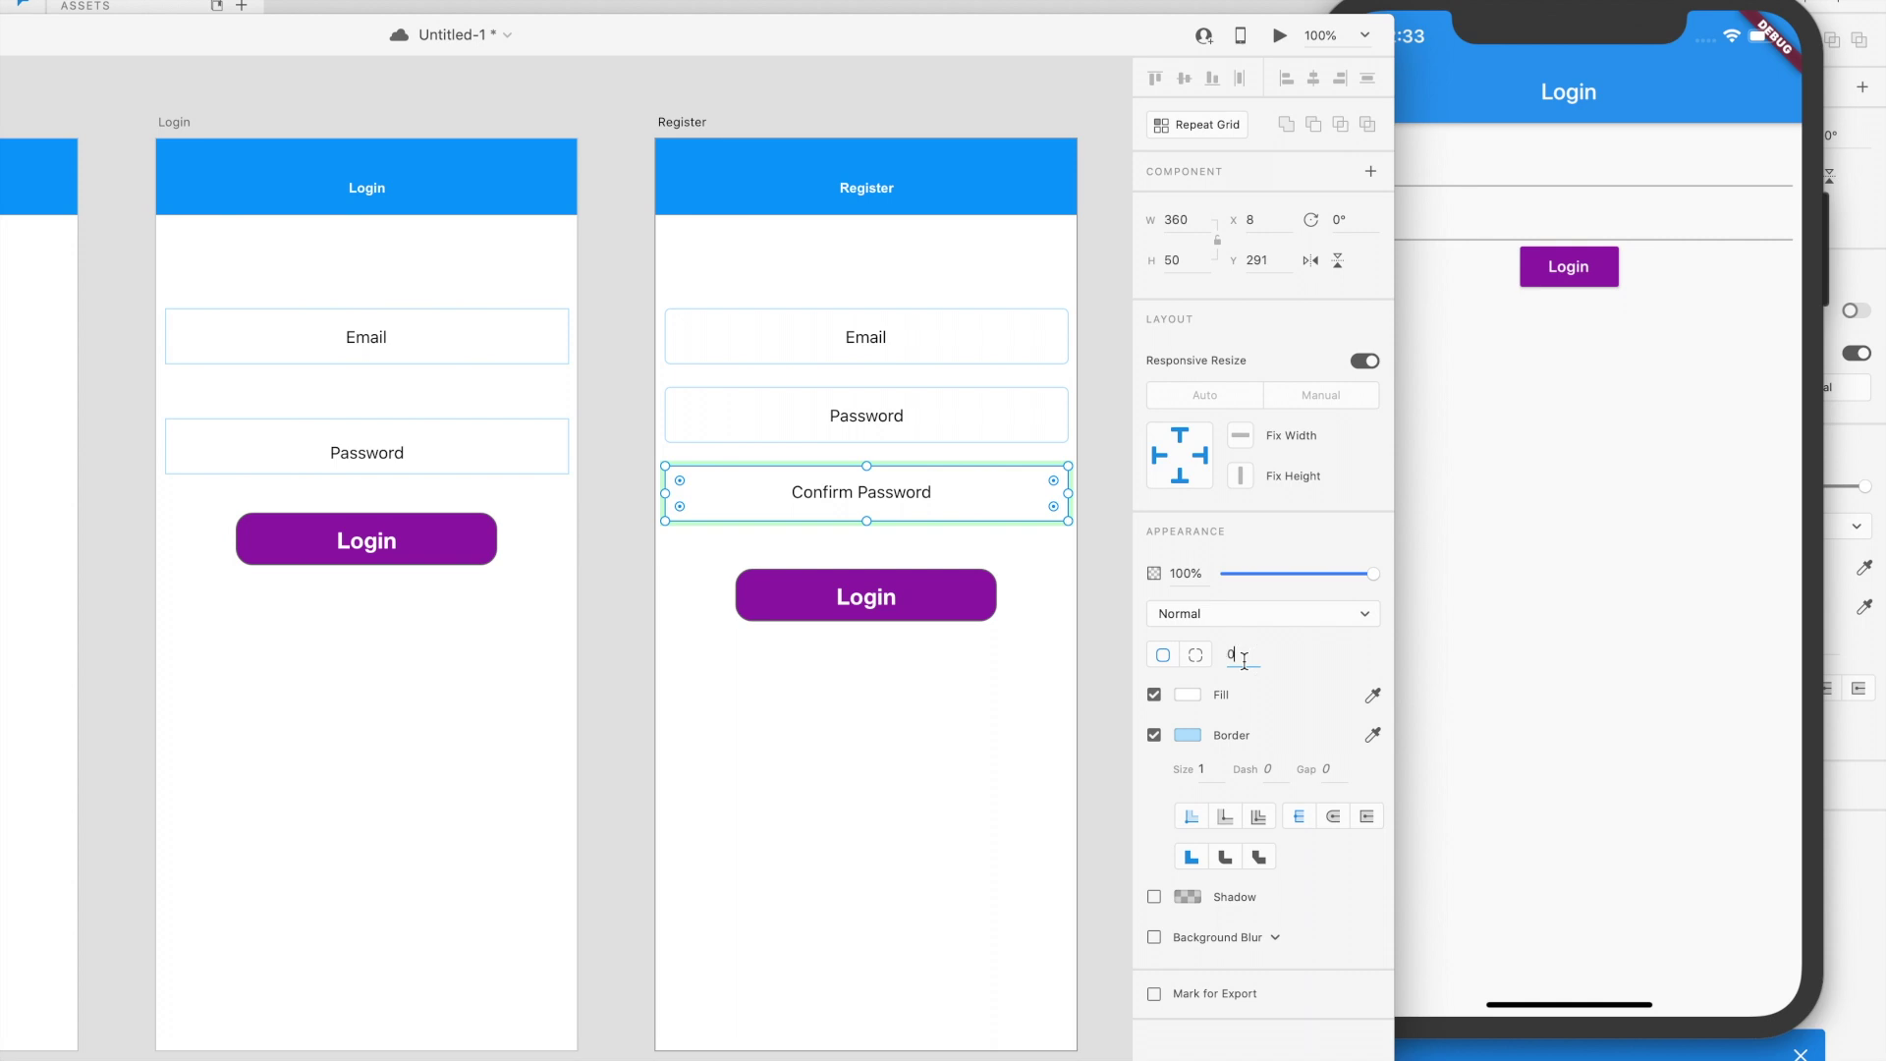
pyautogui.write('5')
pyautogui.press('Return')
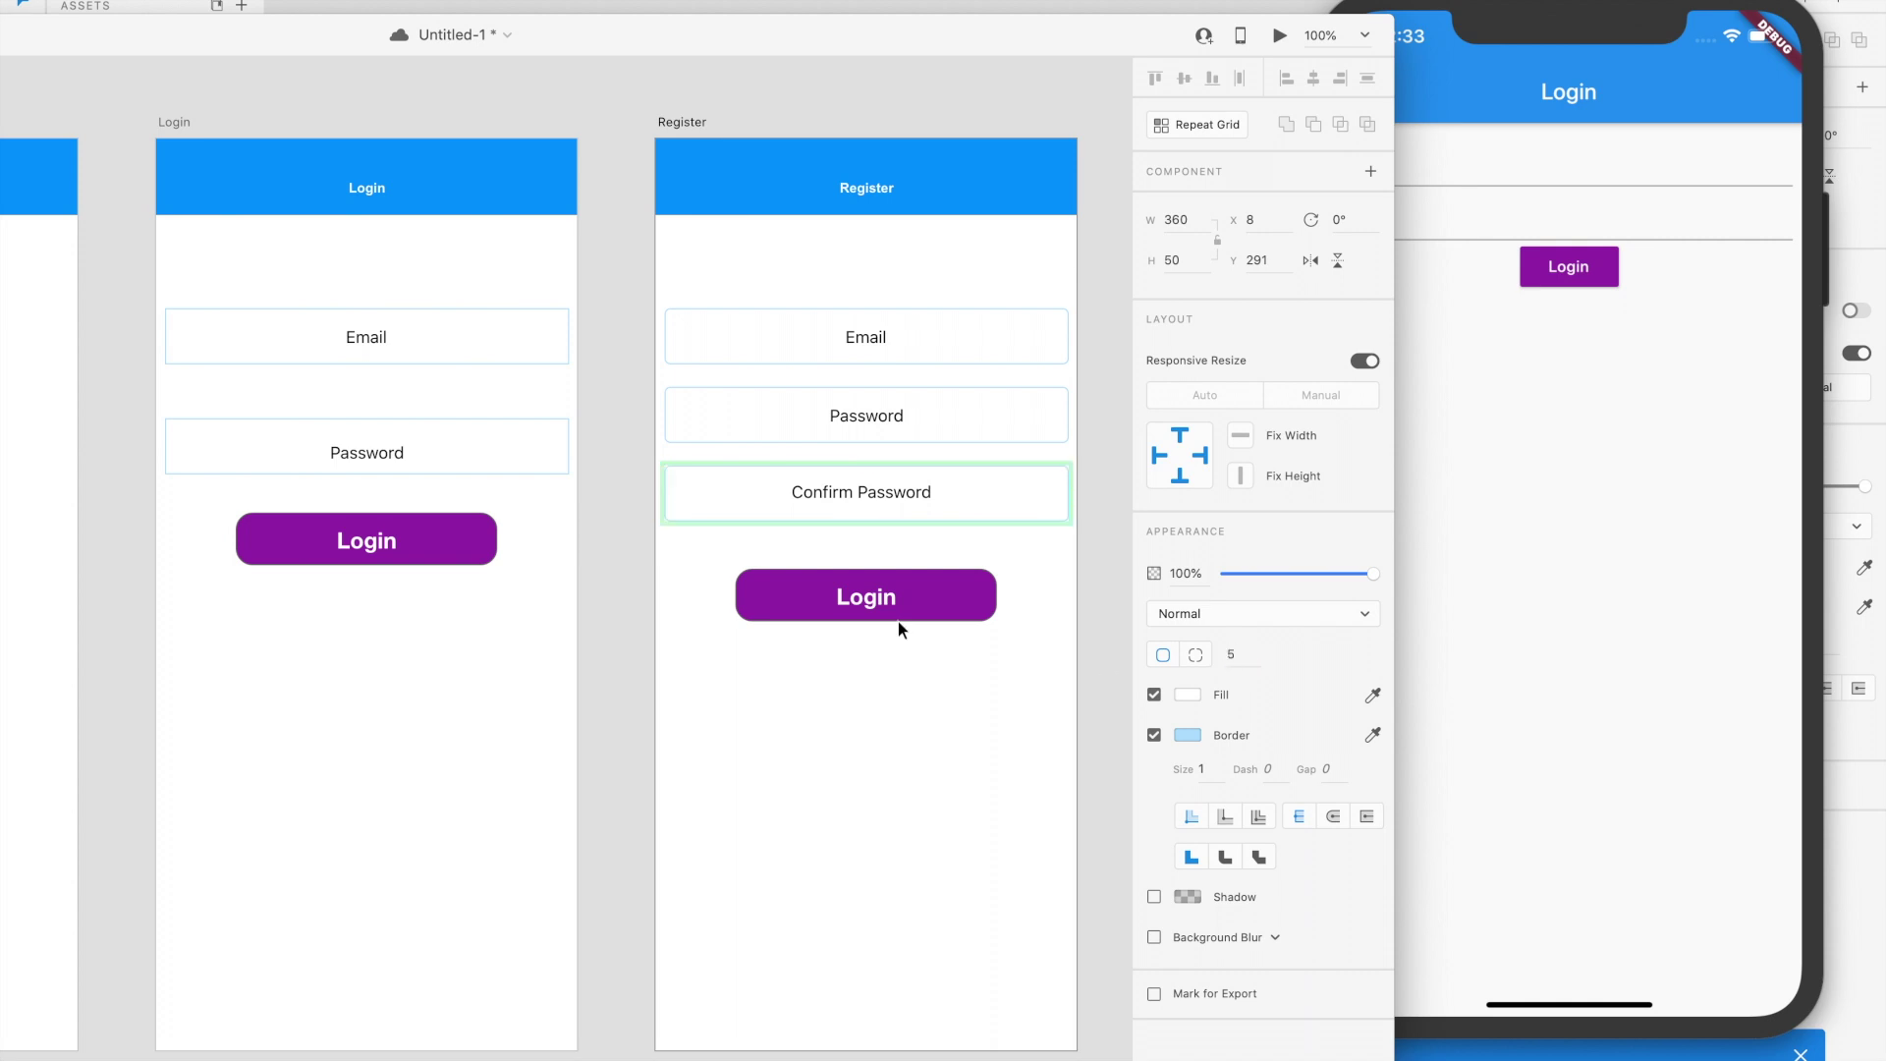
# Check the Login artboard's Email and Password fields, keeping their corner radius at 5.
pyautogui.doubleClick(421, 343)
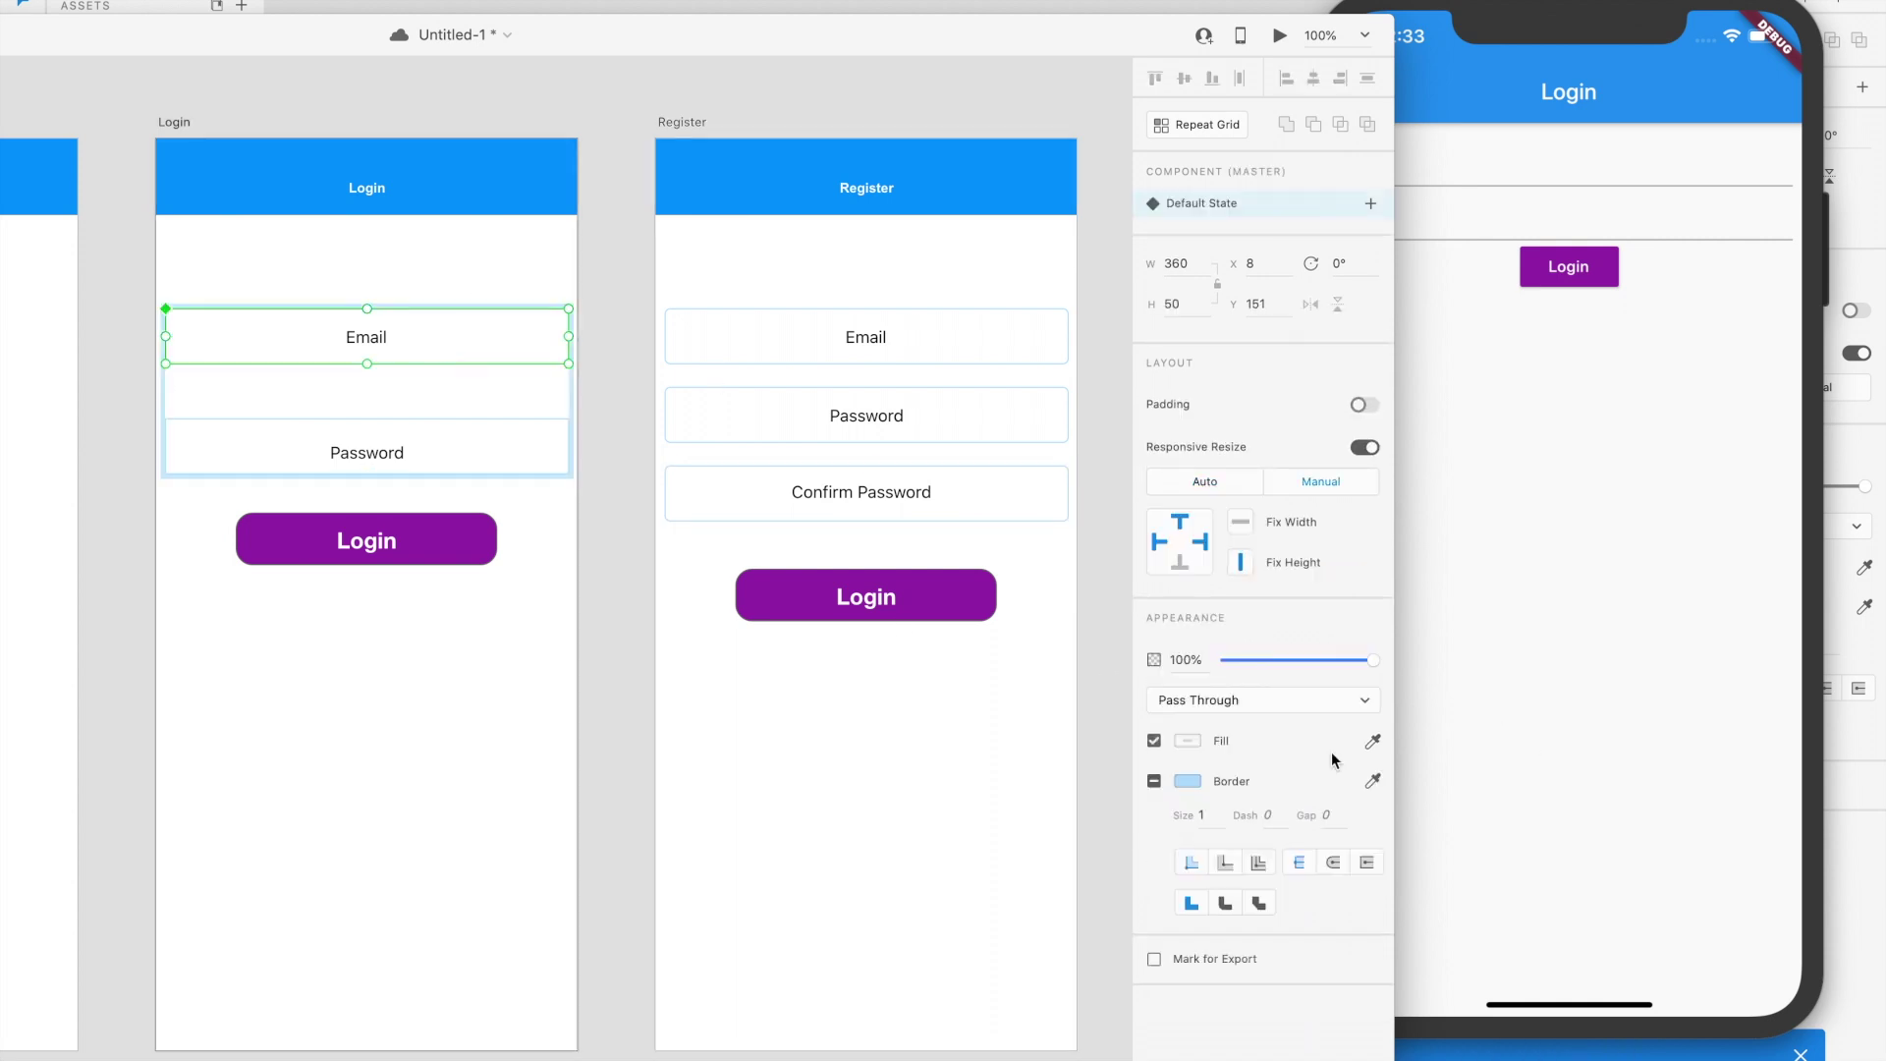
pyautogui.click(489, 349)
pyautogui.click(488, 349)
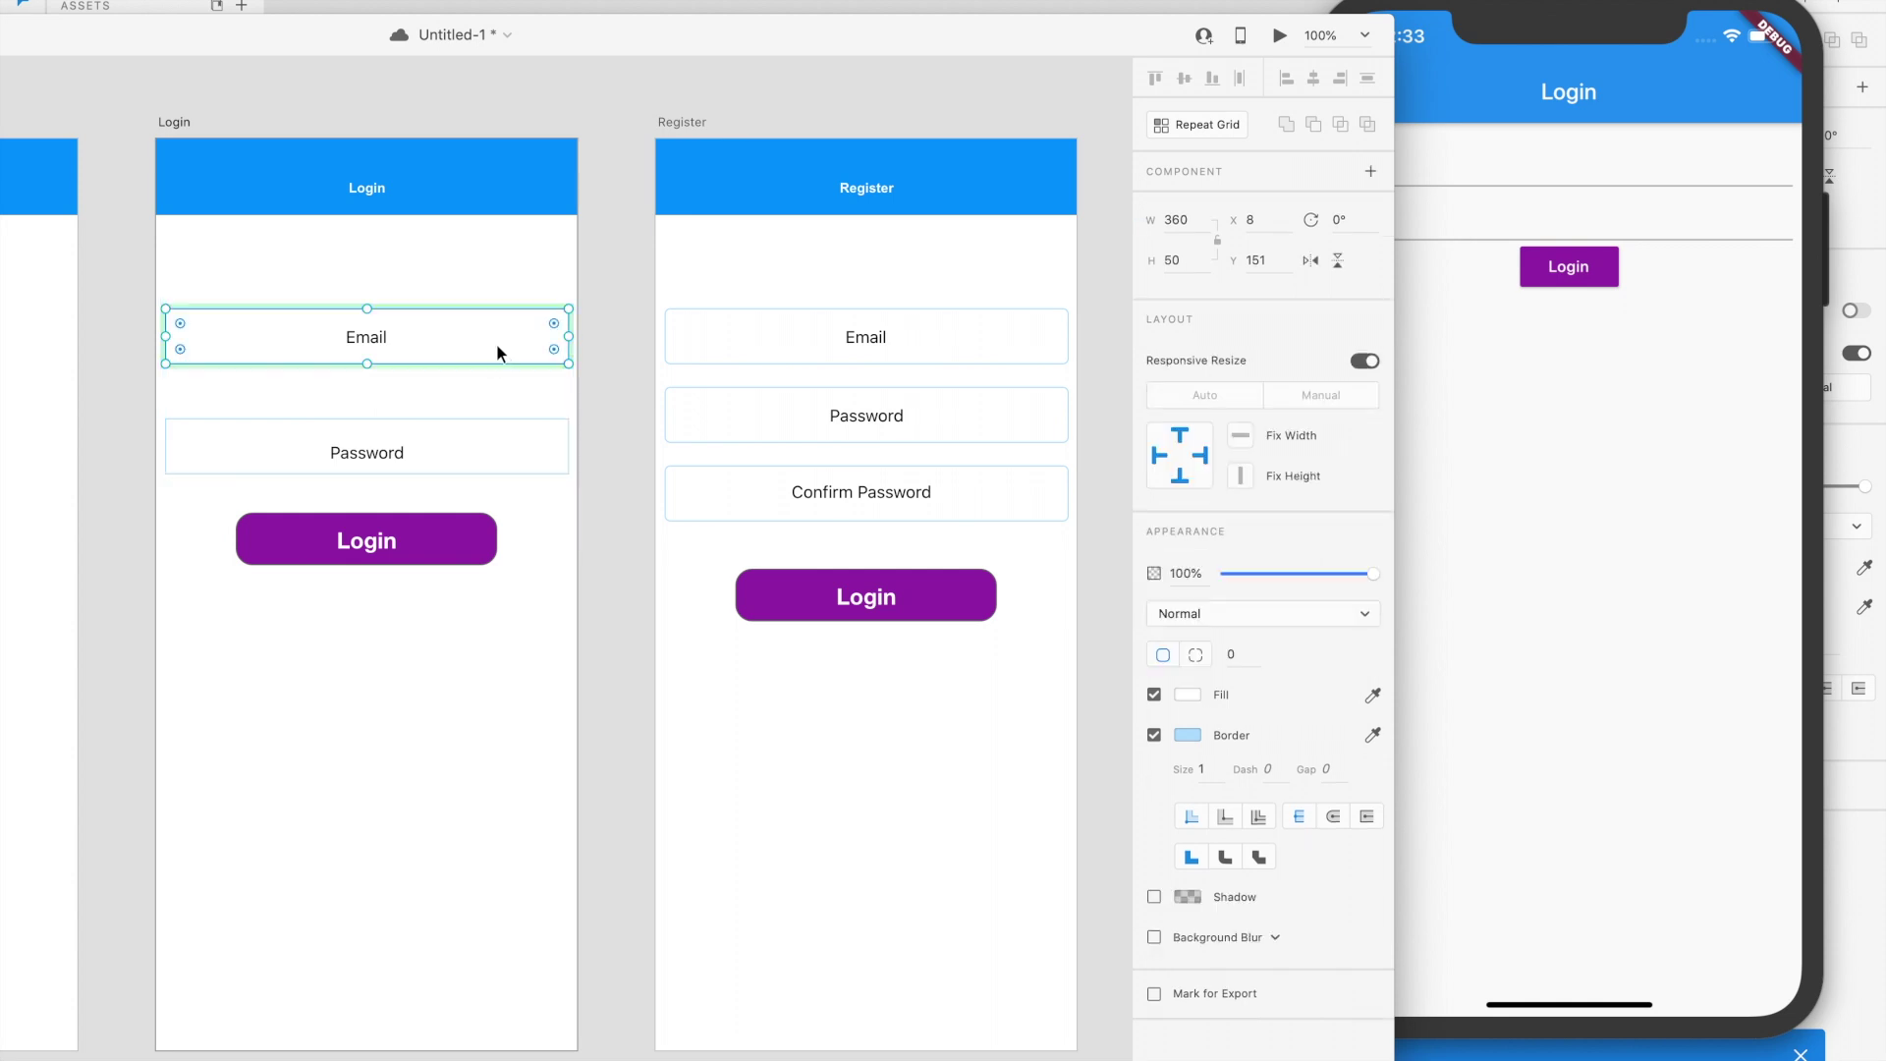
pyautogui.click(1234, 653)
pyautogui.click(476, 468)
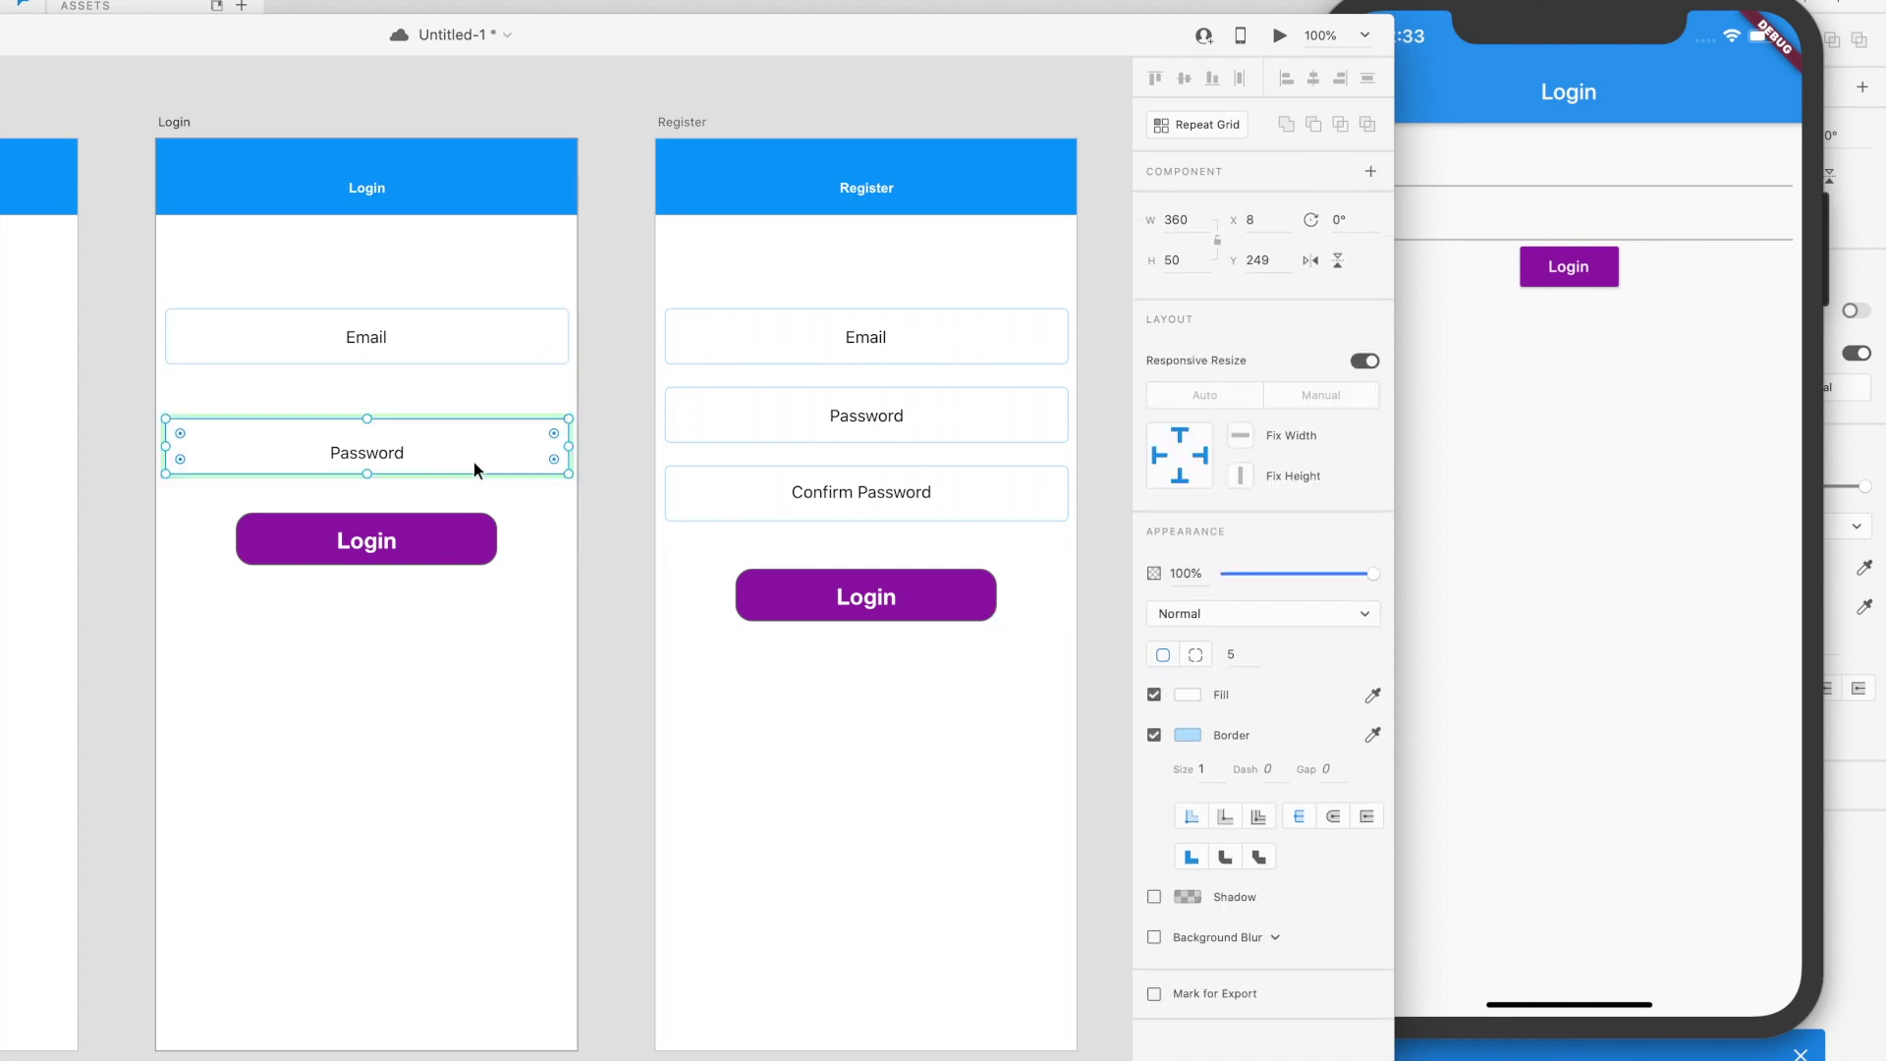
pyautogui.click(1244, 650)
pyautogui.press('Return')
pyautogui.click(464, 750)
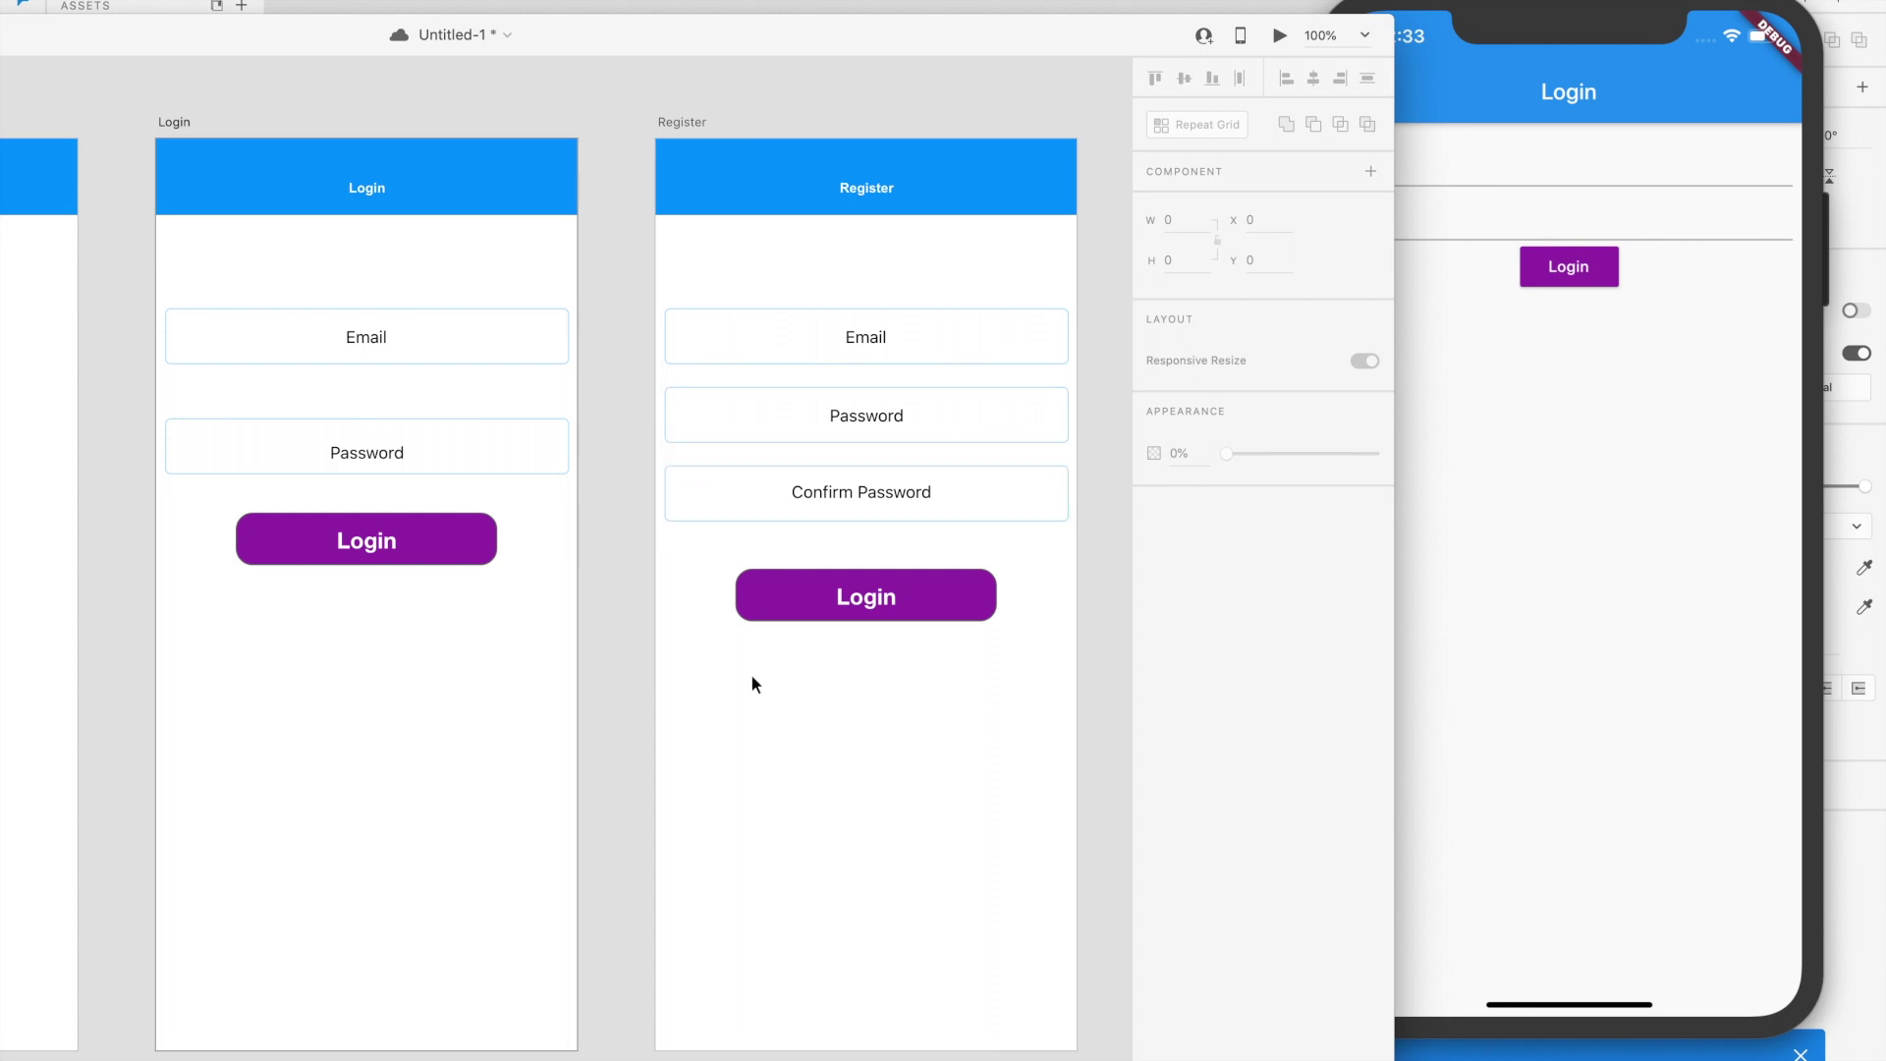
pyautogui.hscroll(-3, 619, 812)
pyautogui.hotkey('ctrl', 's')
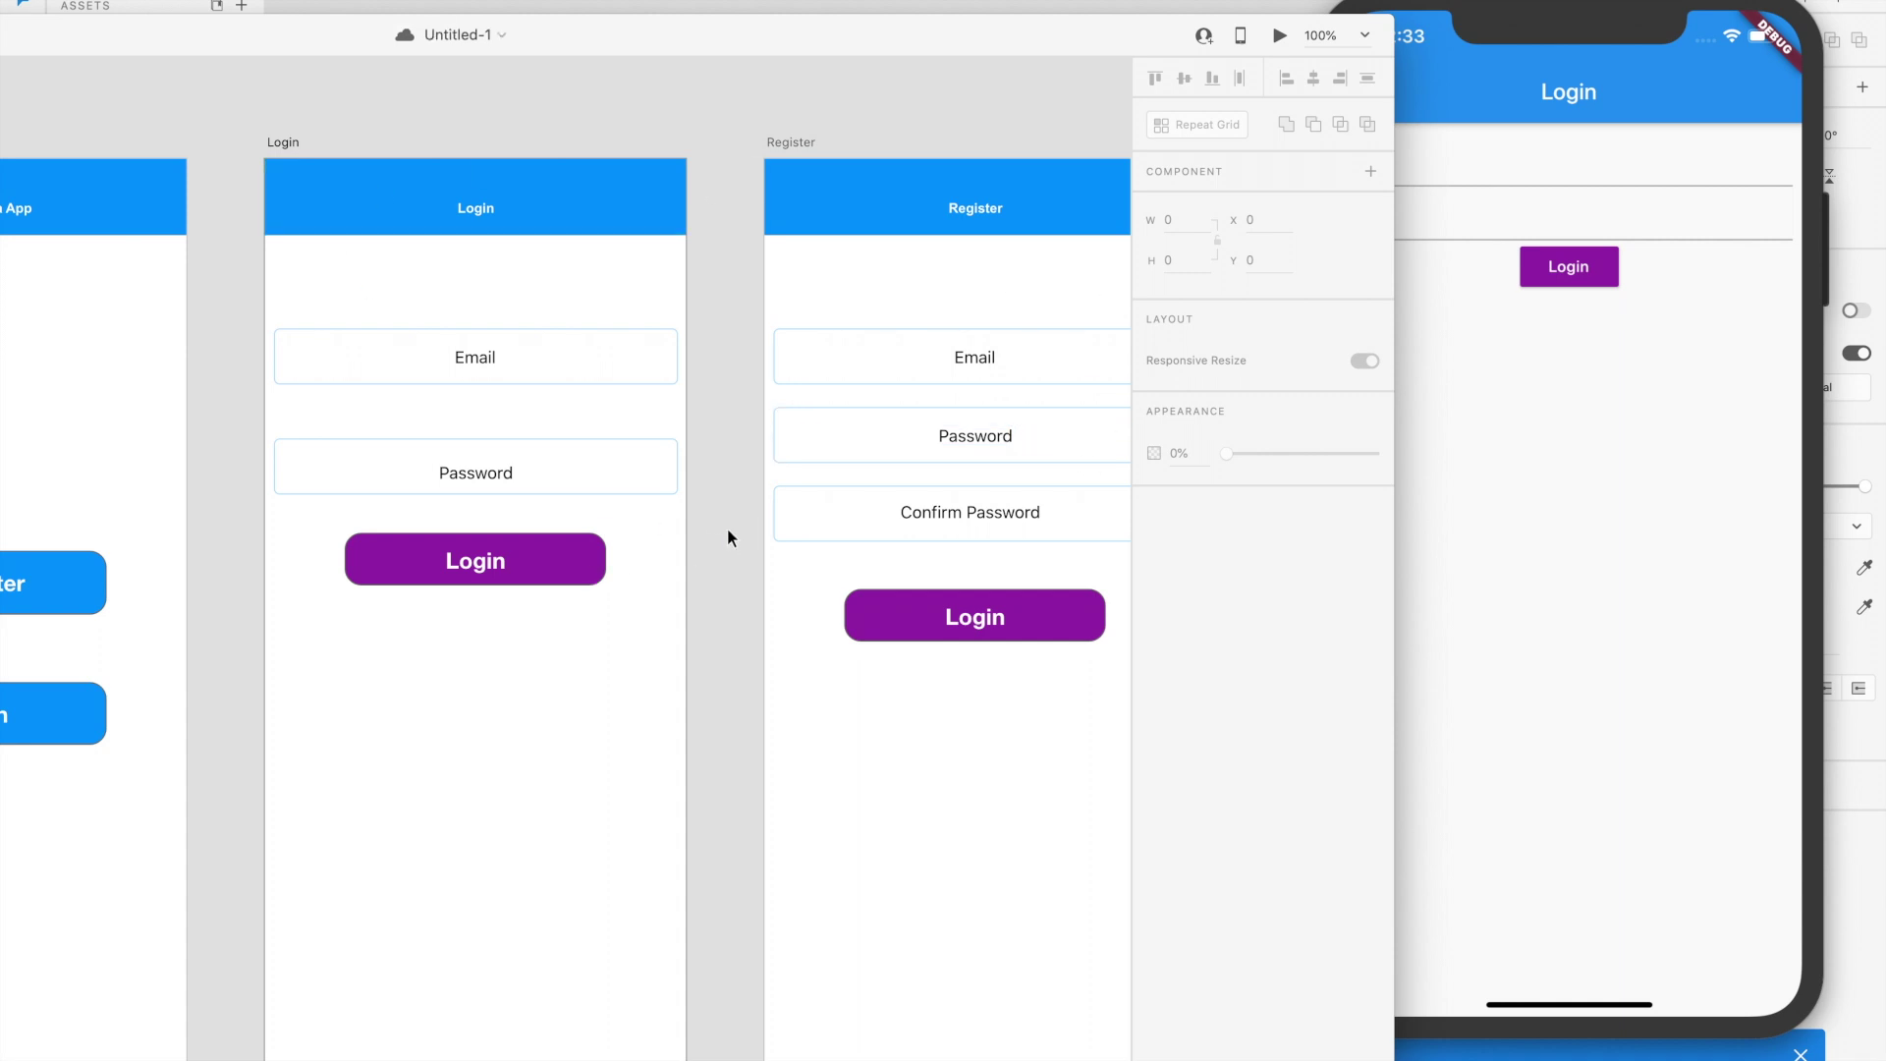
pyautogui.click(514, 338)
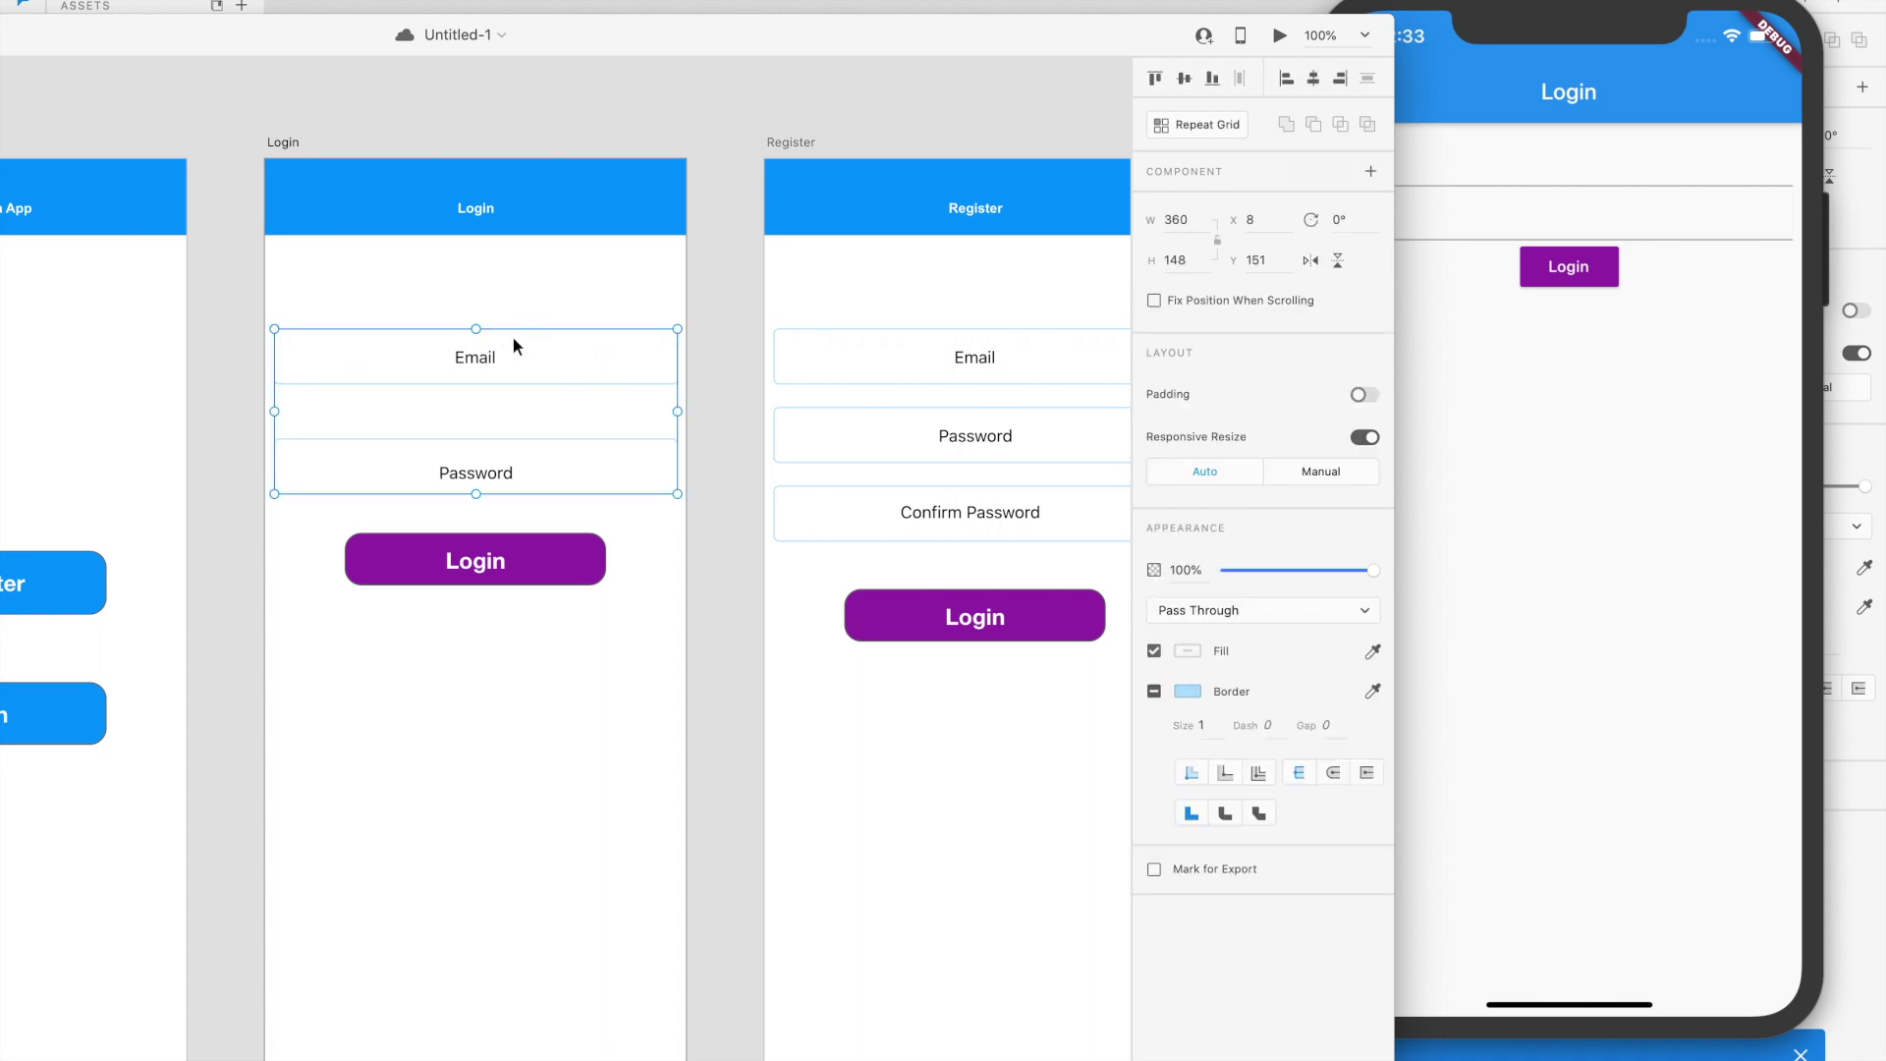
pyautogui.doubleClick(484, 366)
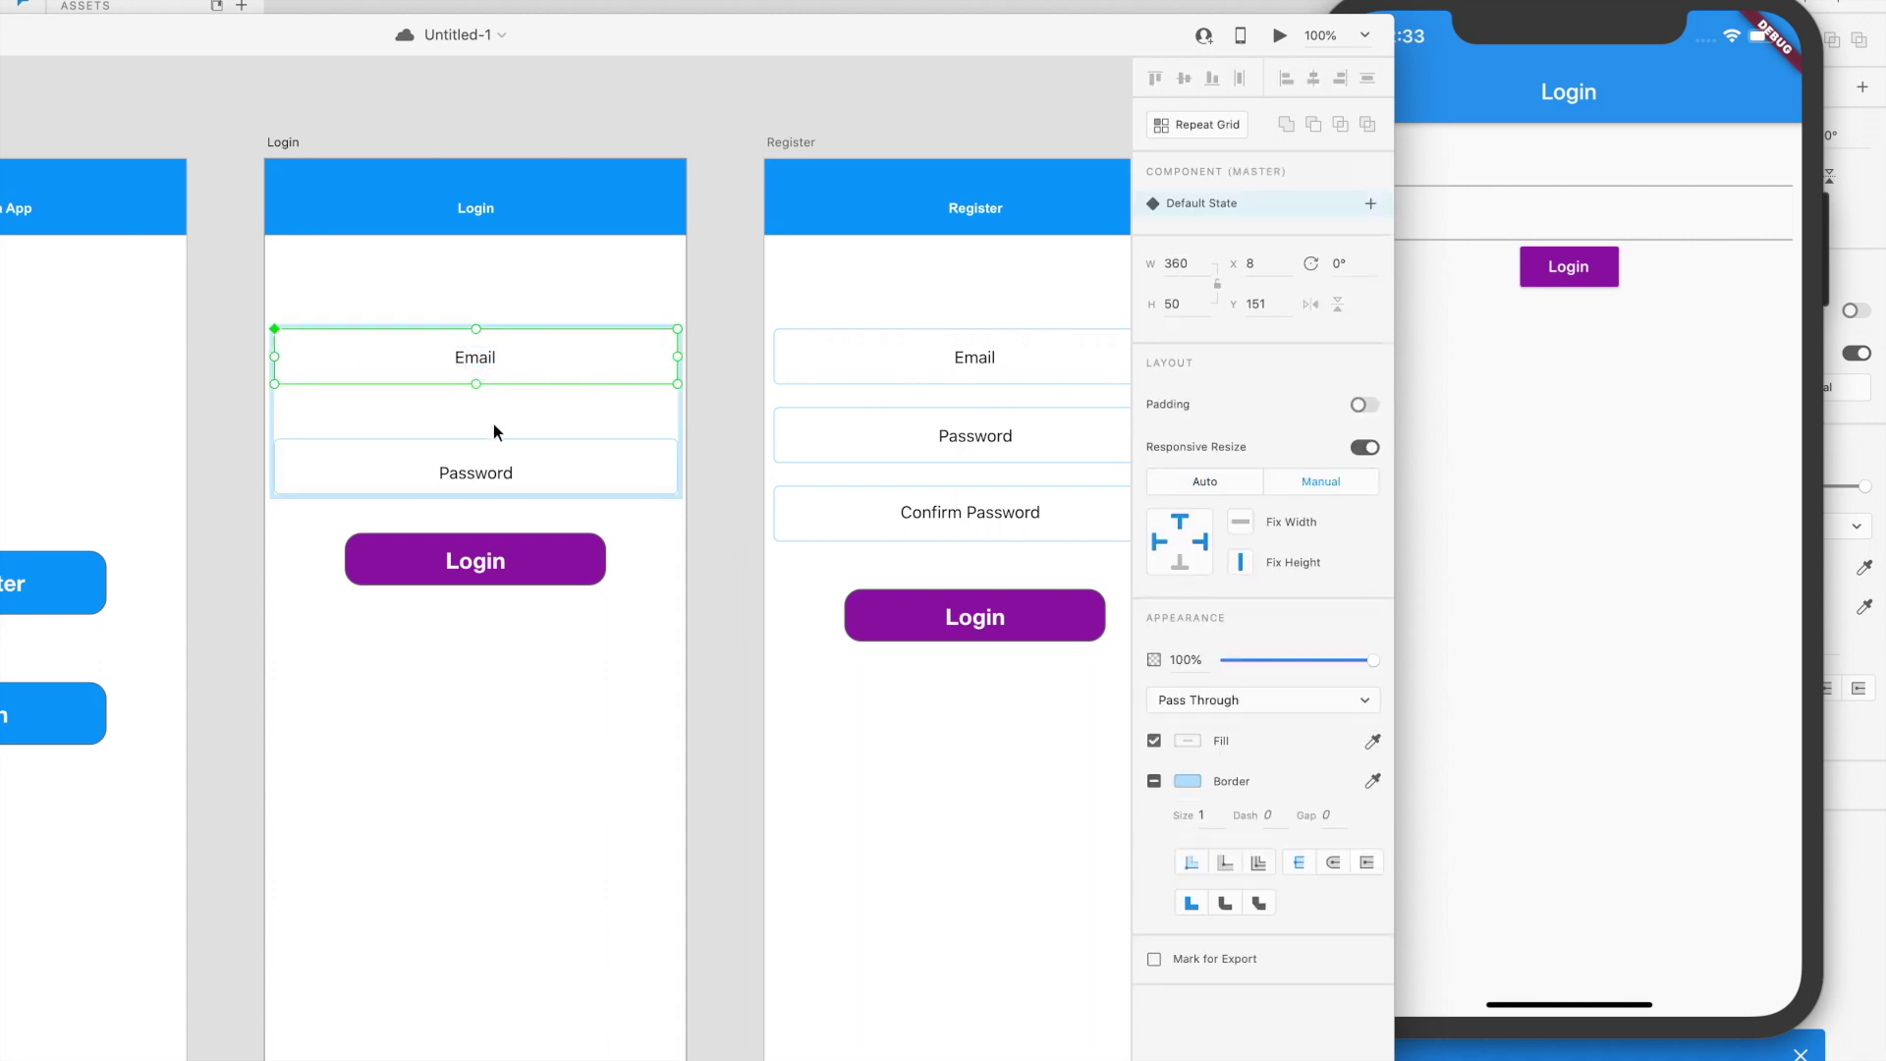
pyautogui.click(642, 552)
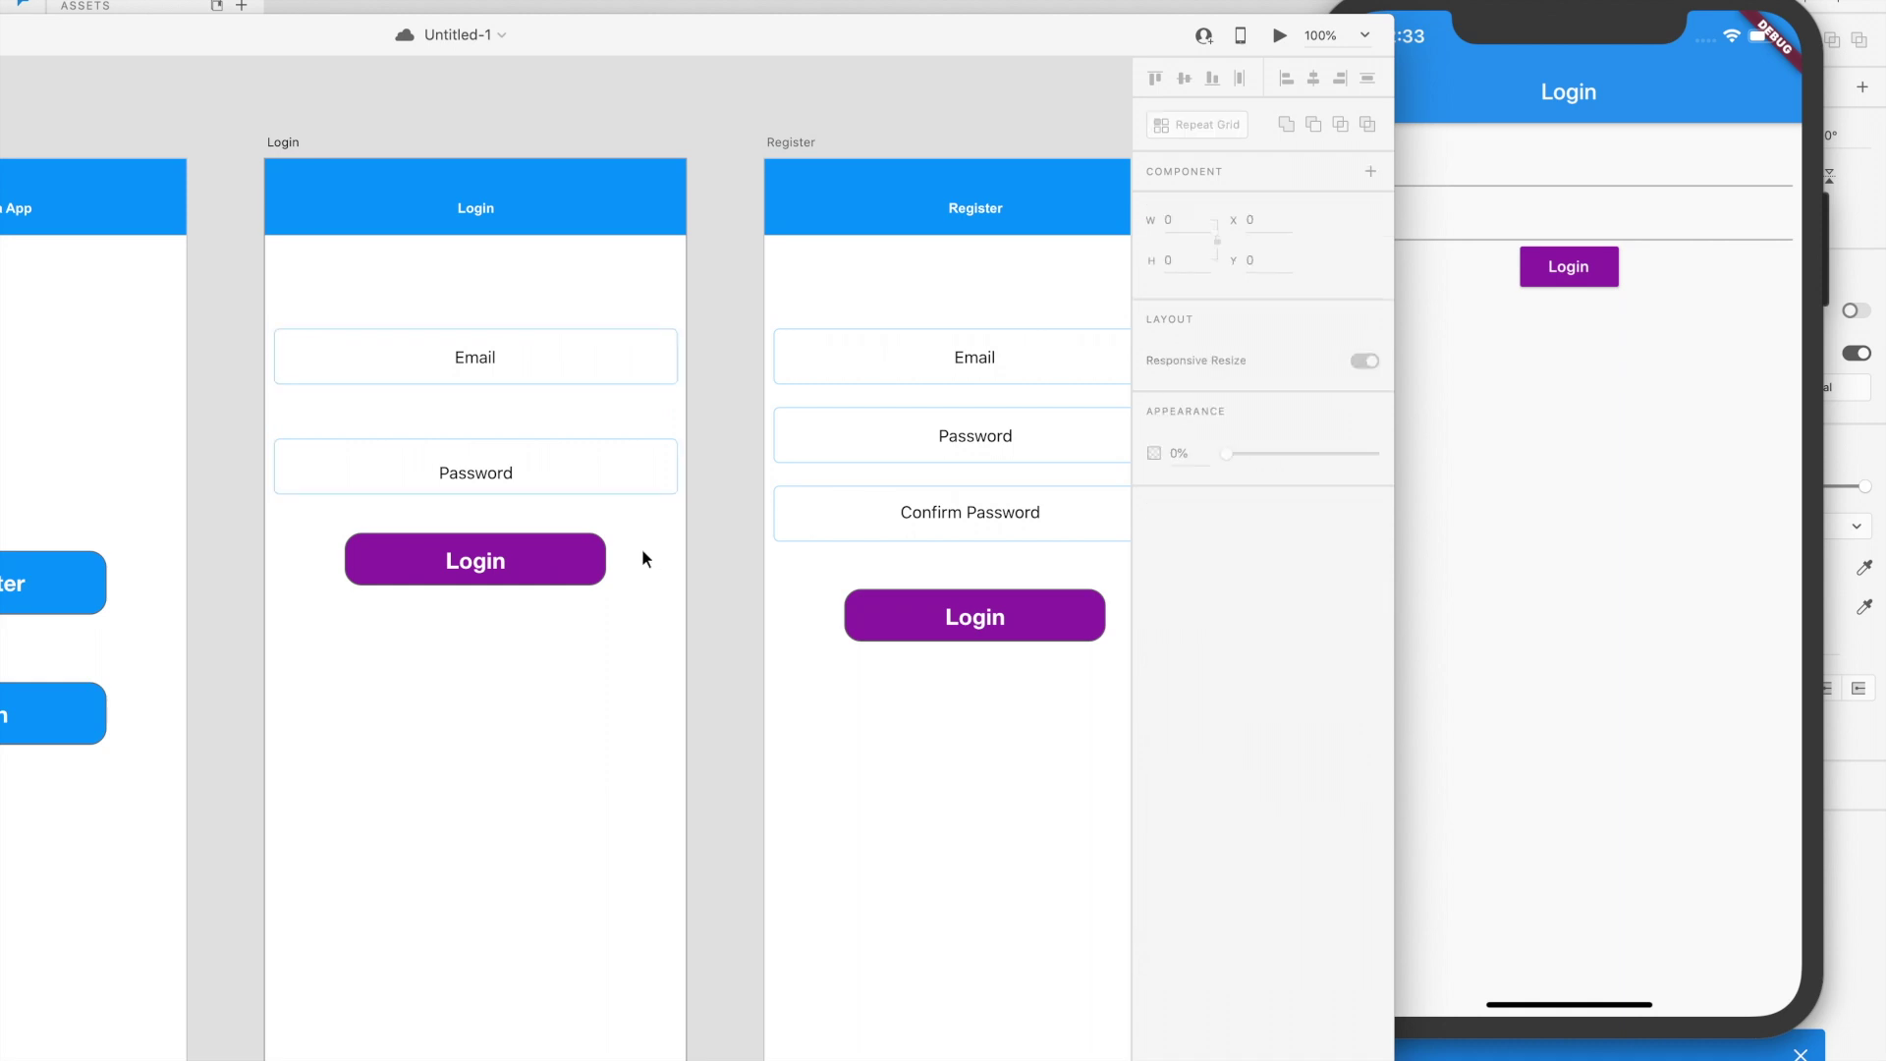
pyautogui.hscroll(2, 914, 144)
pyautogui.hscroll(-5, 913, 143)
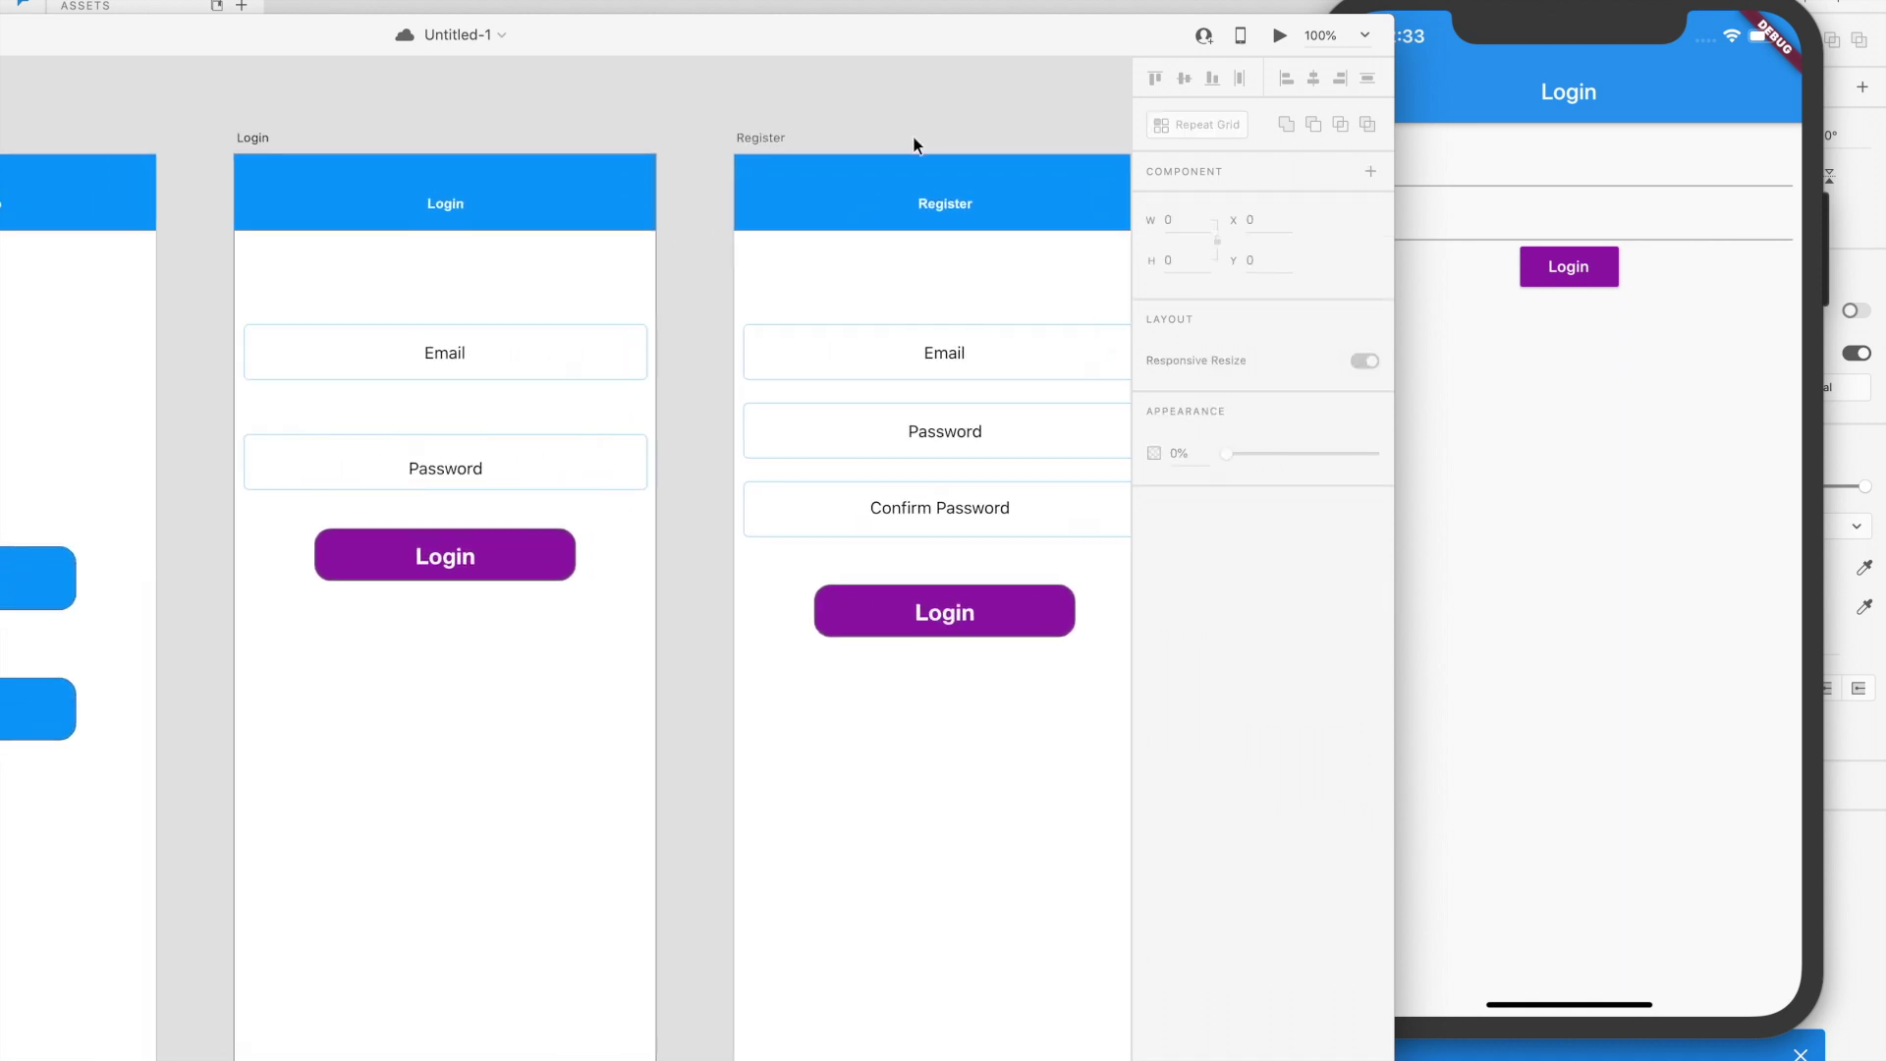
pyautogui.hscroll(-3, 913, 137)
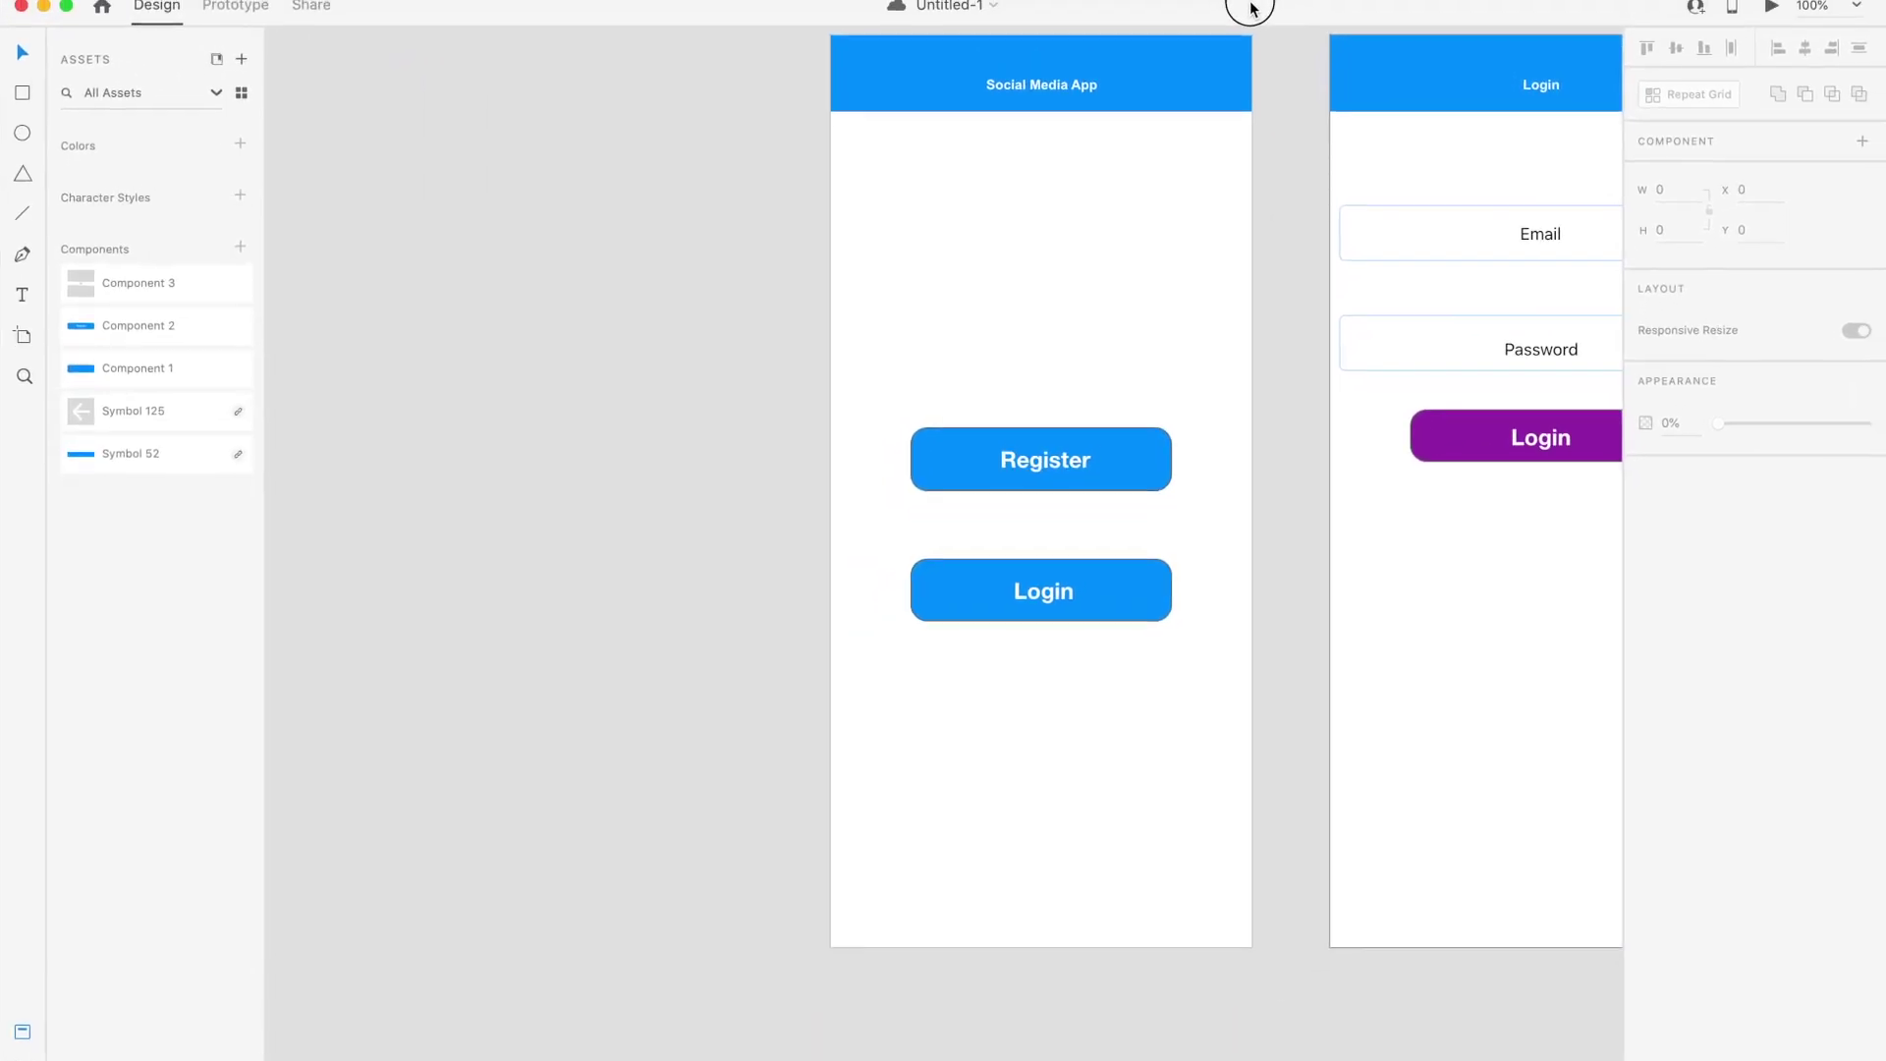
pyautogui.scroll(2, 1093, 125)
pyautogui.hscroll(10, 1094, 126)
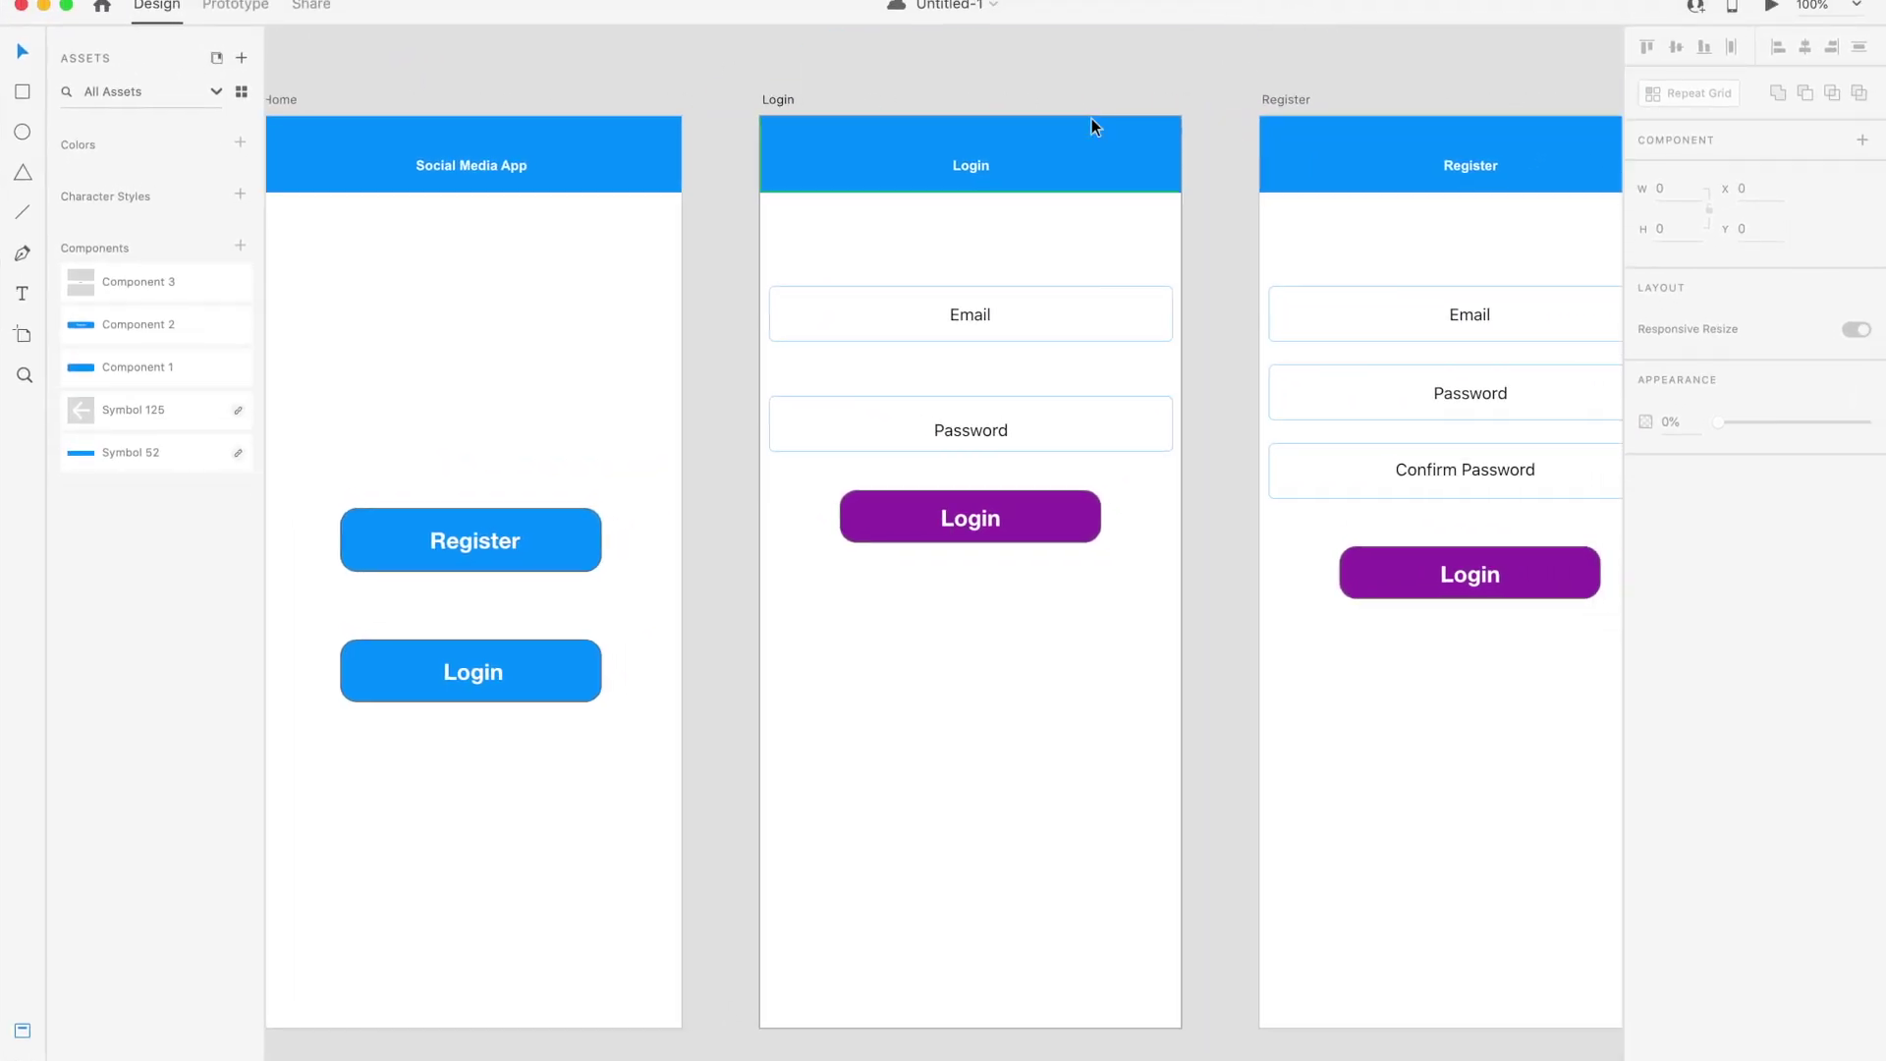
# In Prototype mode, link Home's Register and Login buttons to their artboards, then preview Register.
pyautogui.click(236, 8)
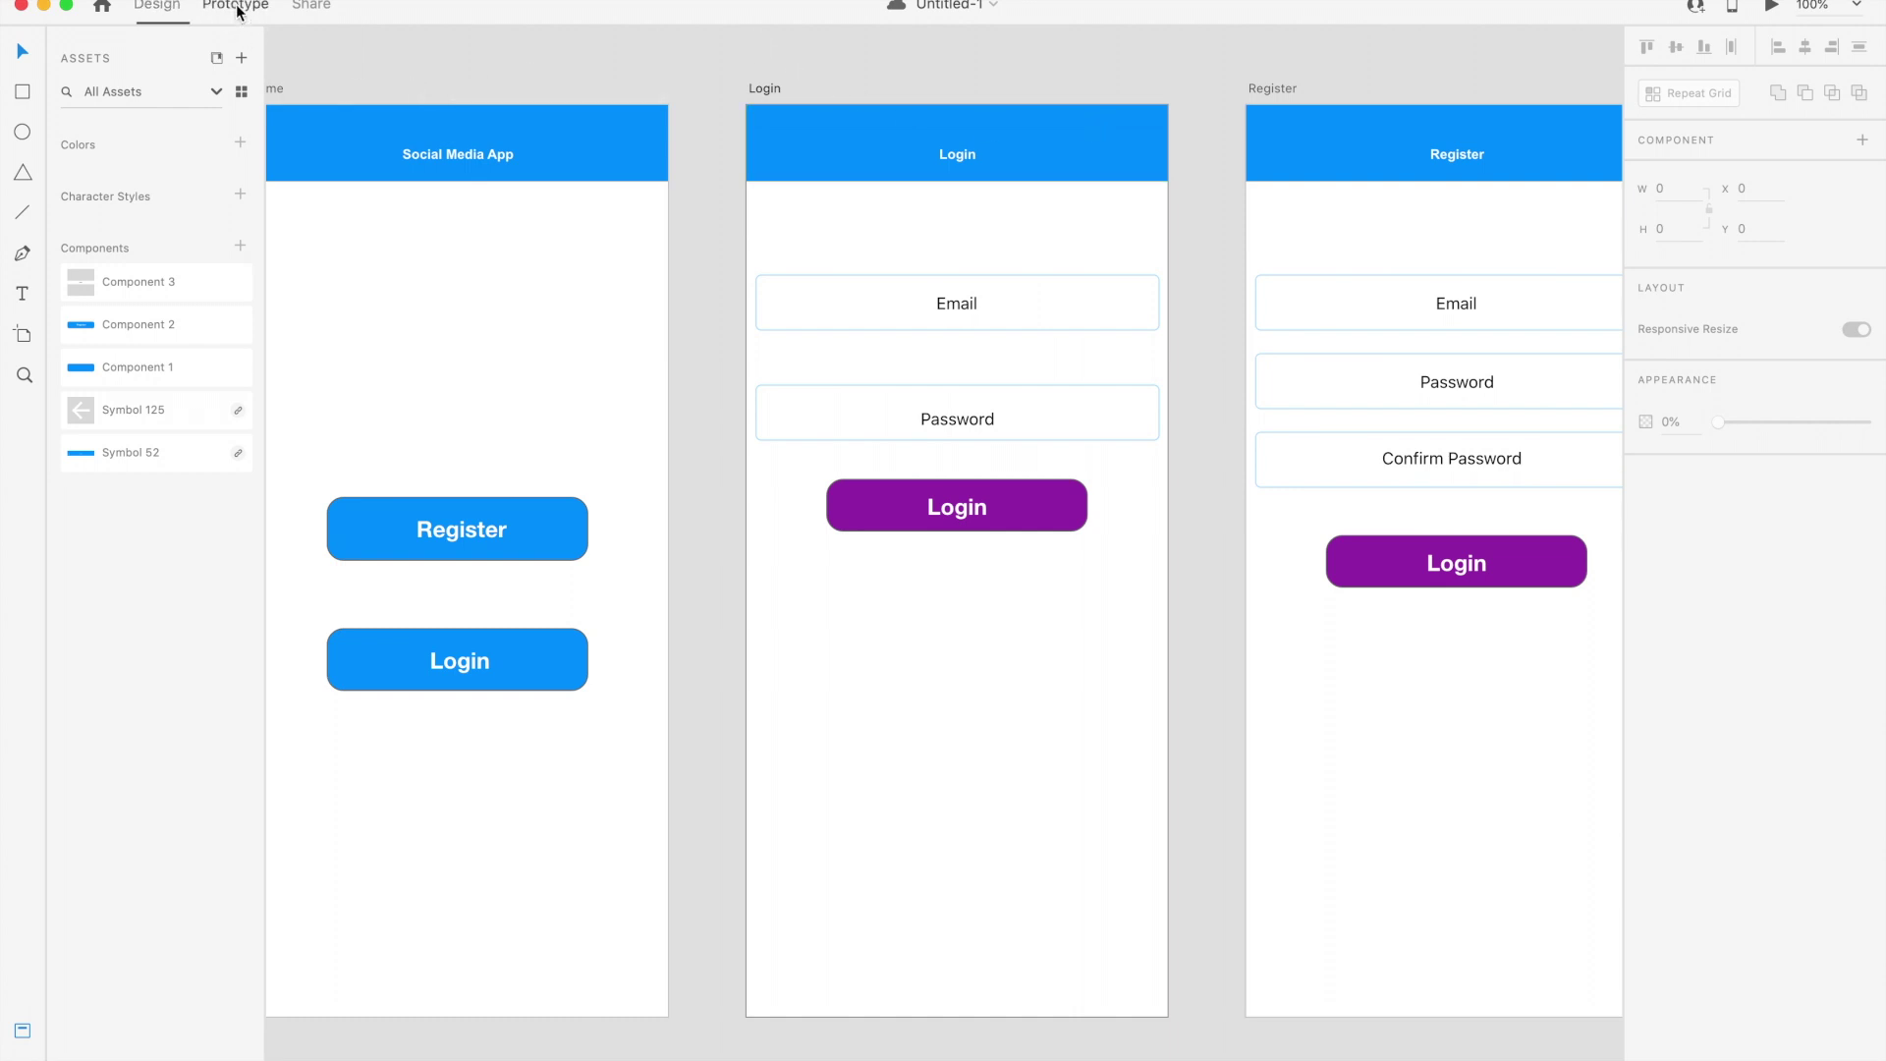
pyautogui.rightClick(567, 527)
pyautogui.press('Escape')
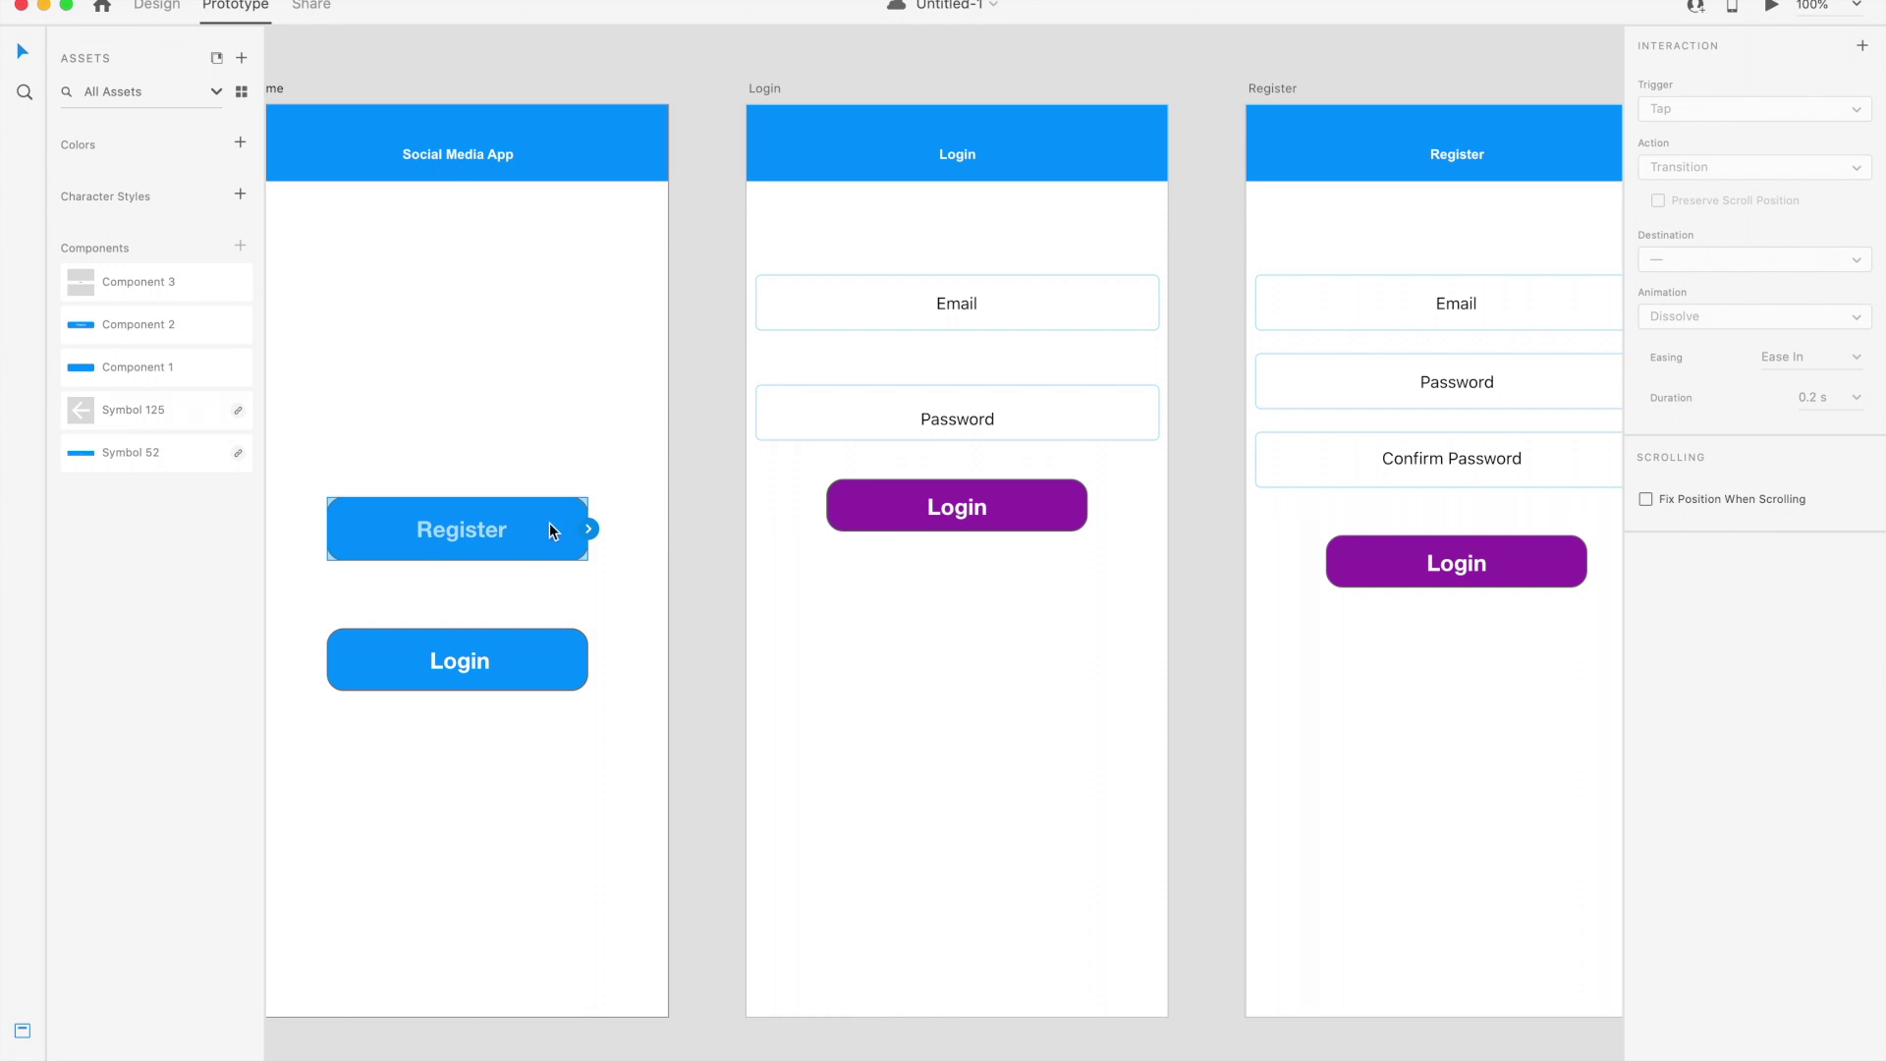
pyautogui.moveTo(593, 536); pyautogui.dragTo(1235, 150)
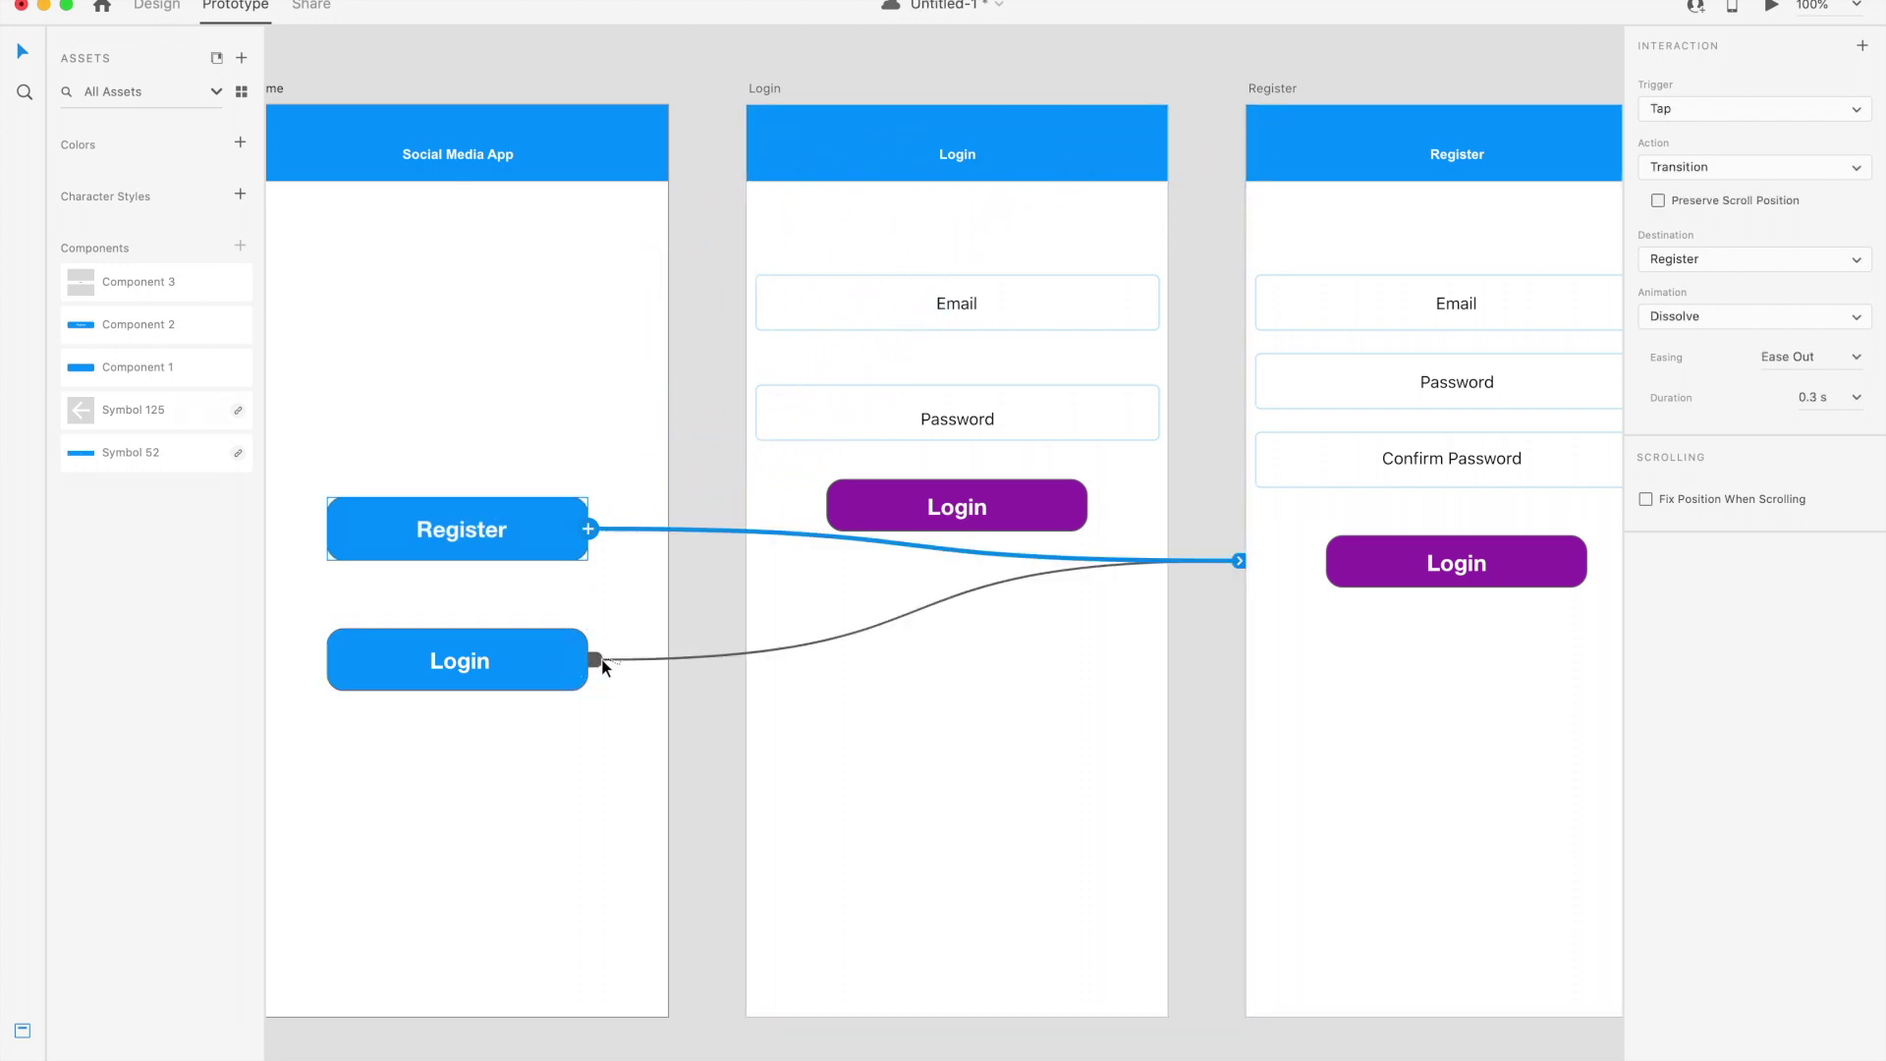
pyautogui.moveTo(595, 660); pyautogui.dragTo(747, 344)
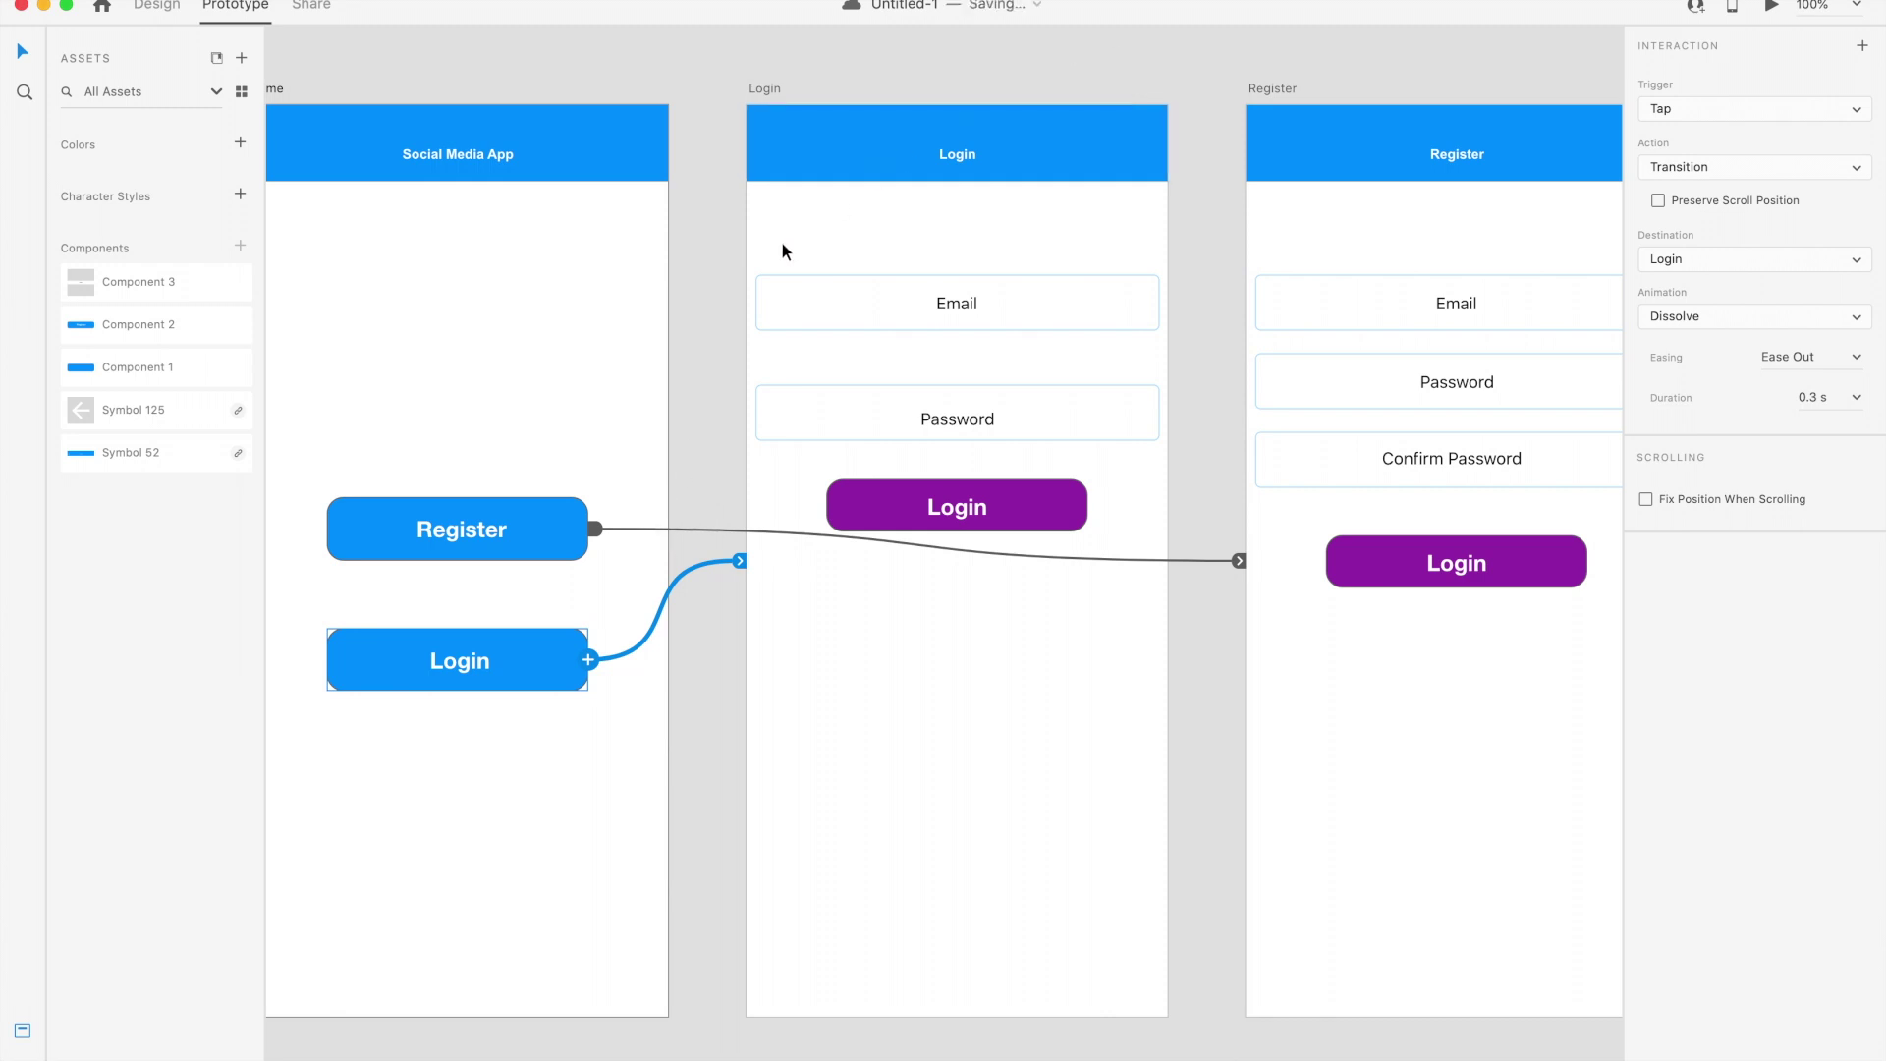
pyautogui.click(1773, 7)
pyautogui.click(729, 404)
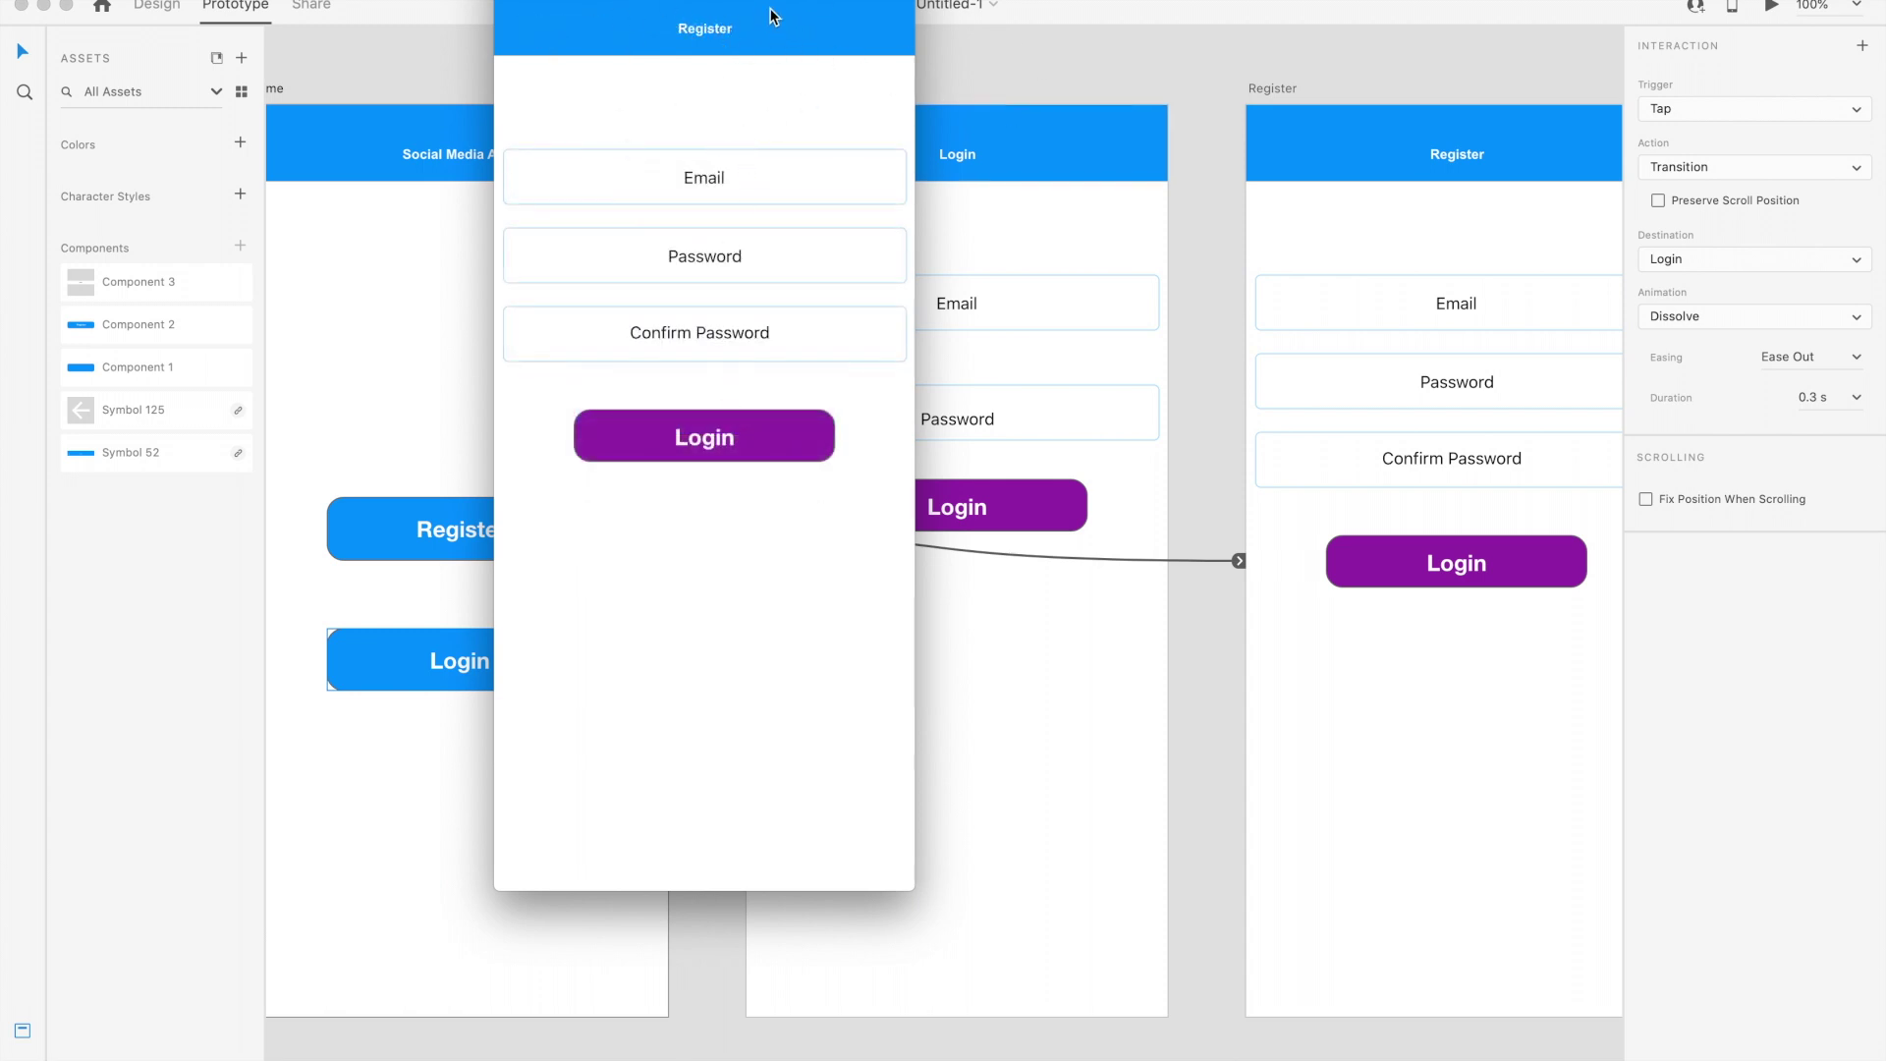
# Replay the preview, tap Login to reach the Login screen, and drag the window into view.
pyautogui.click(449, 93)
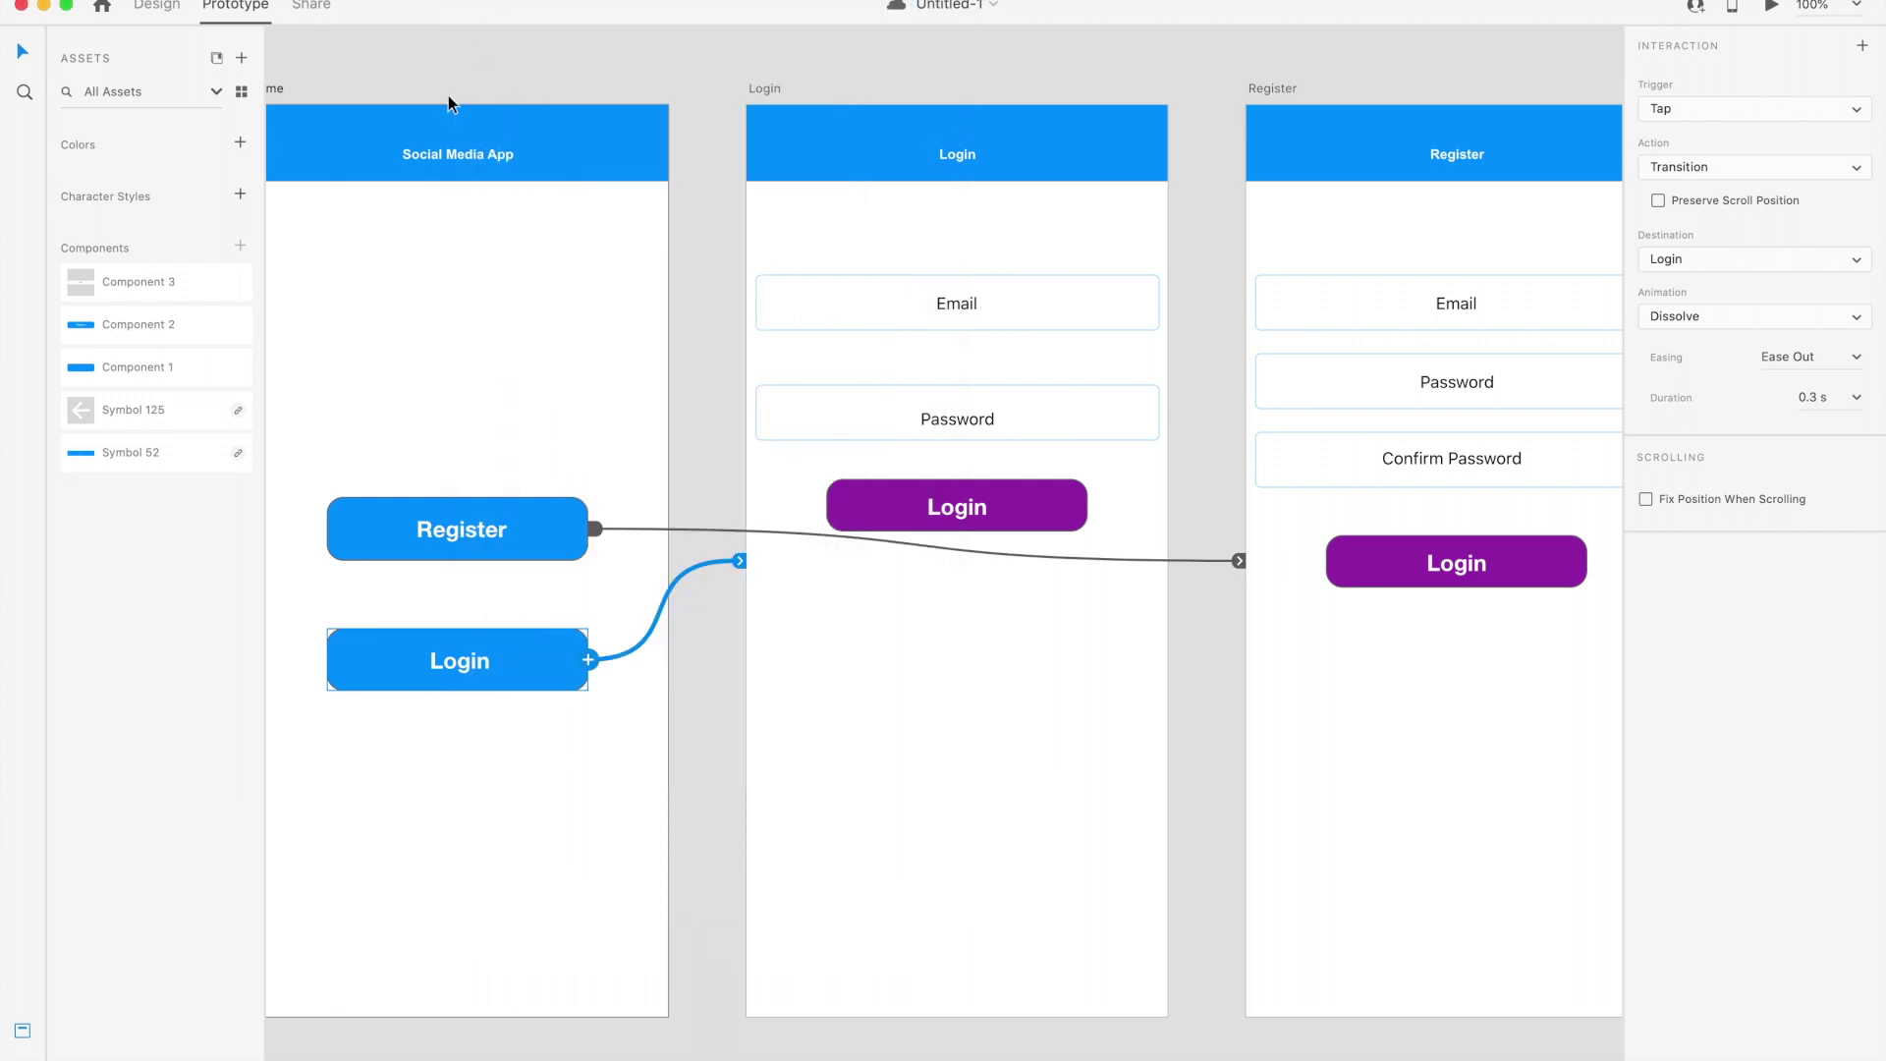
pyautogui.click(595, 82)
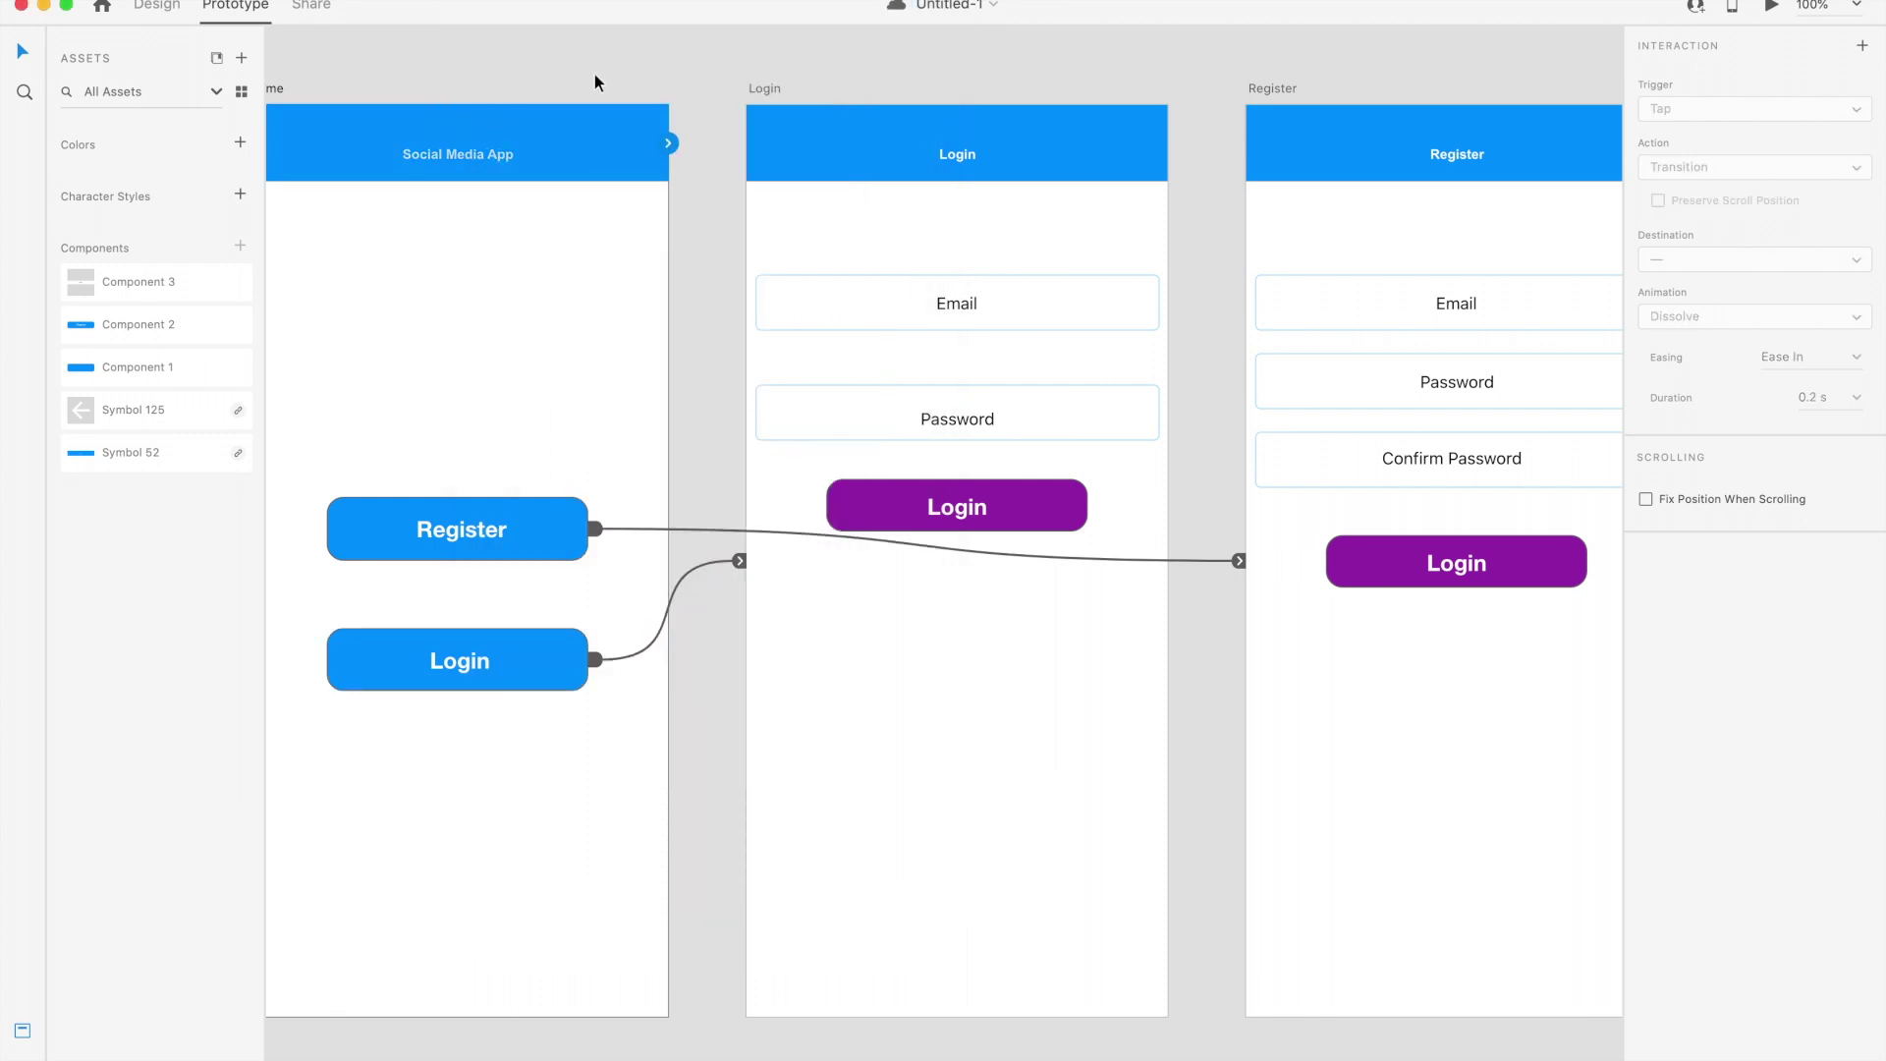
pyautogui.click(1772, 8)
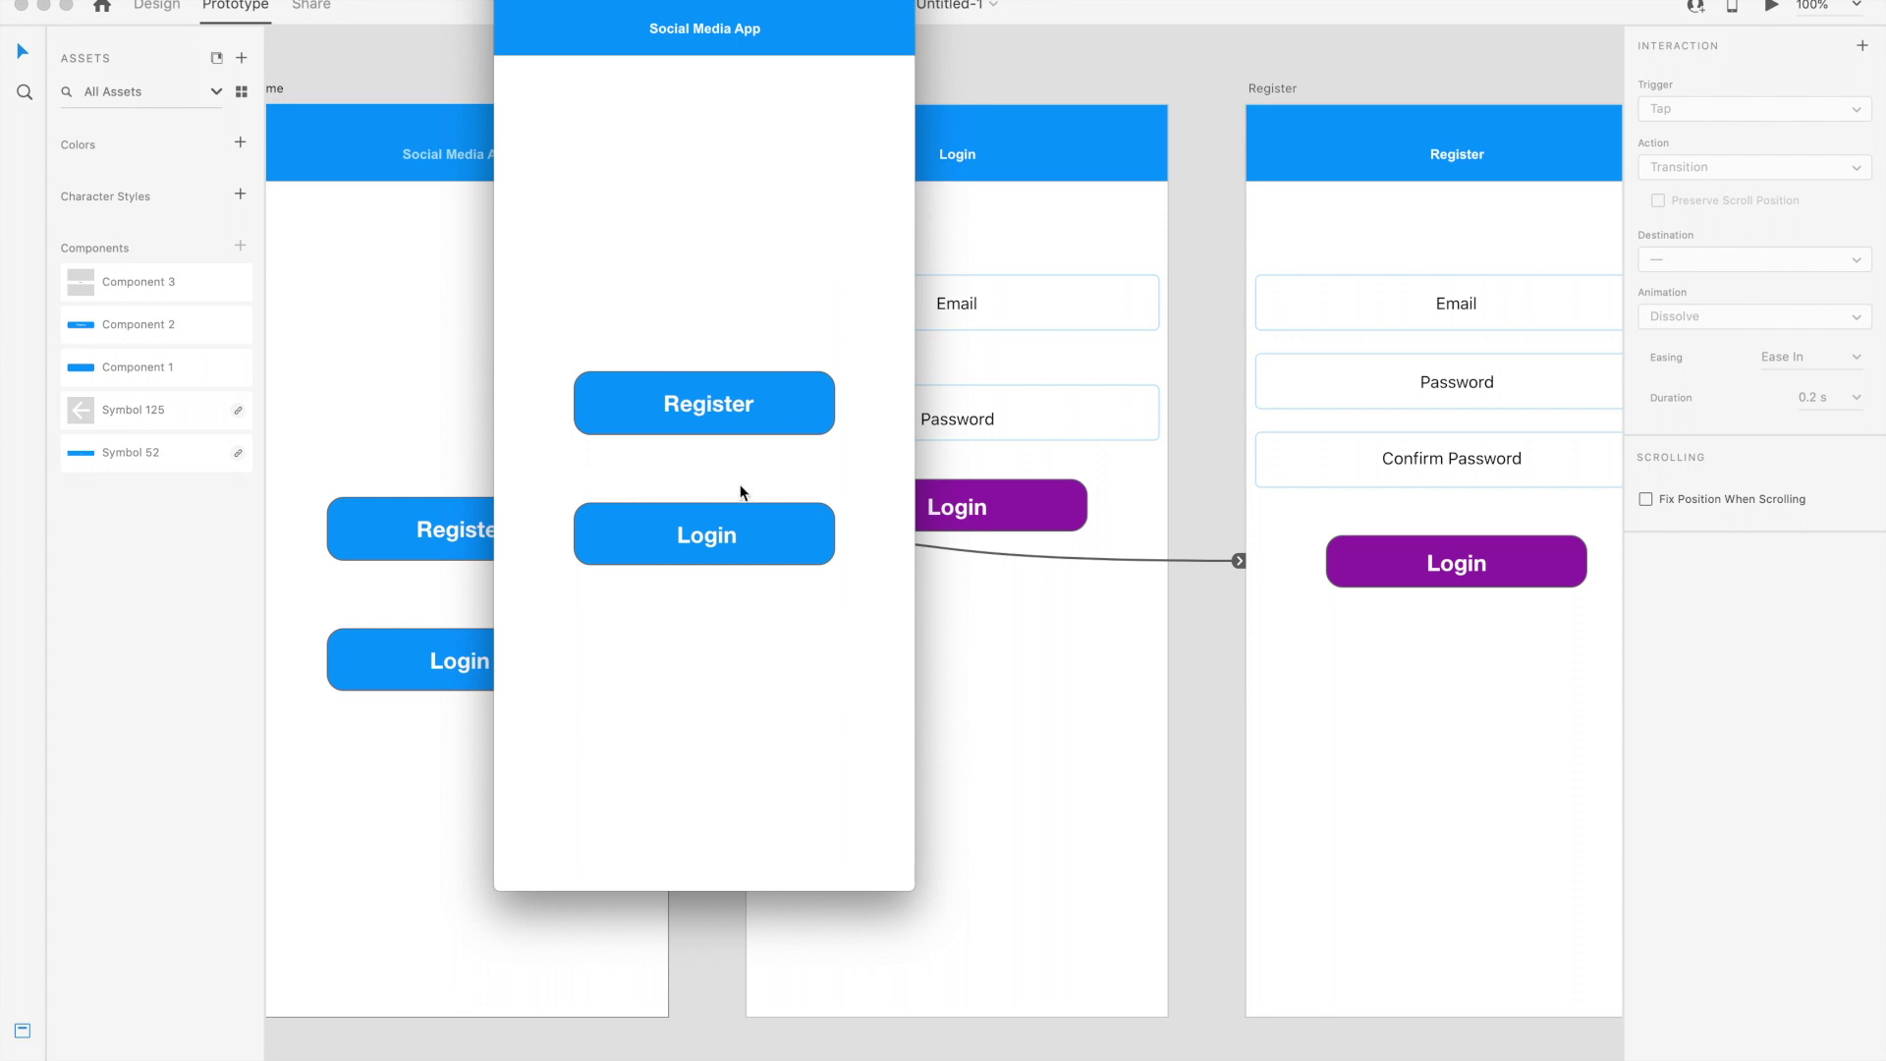
pyautogui.click(755, 535)
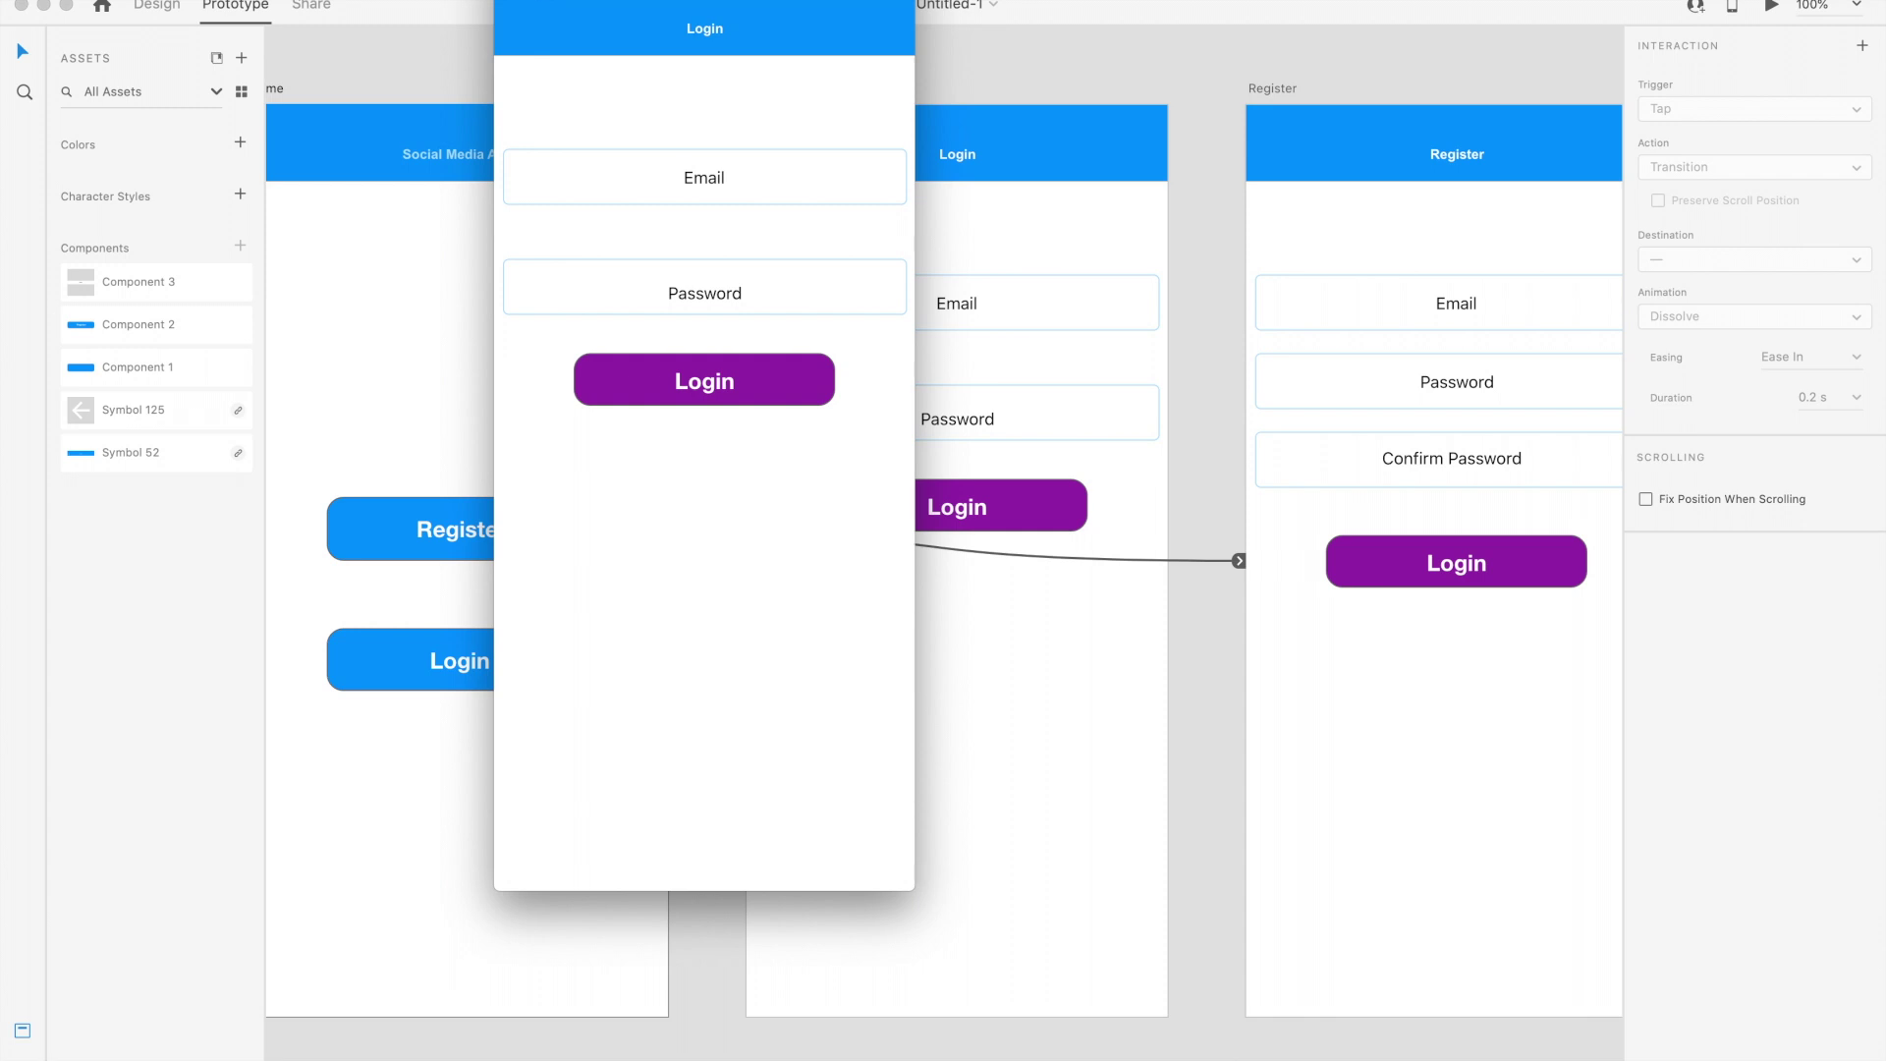
pyautogui.moveTo(781, 2); pyautogui.dragTo(762, 98)
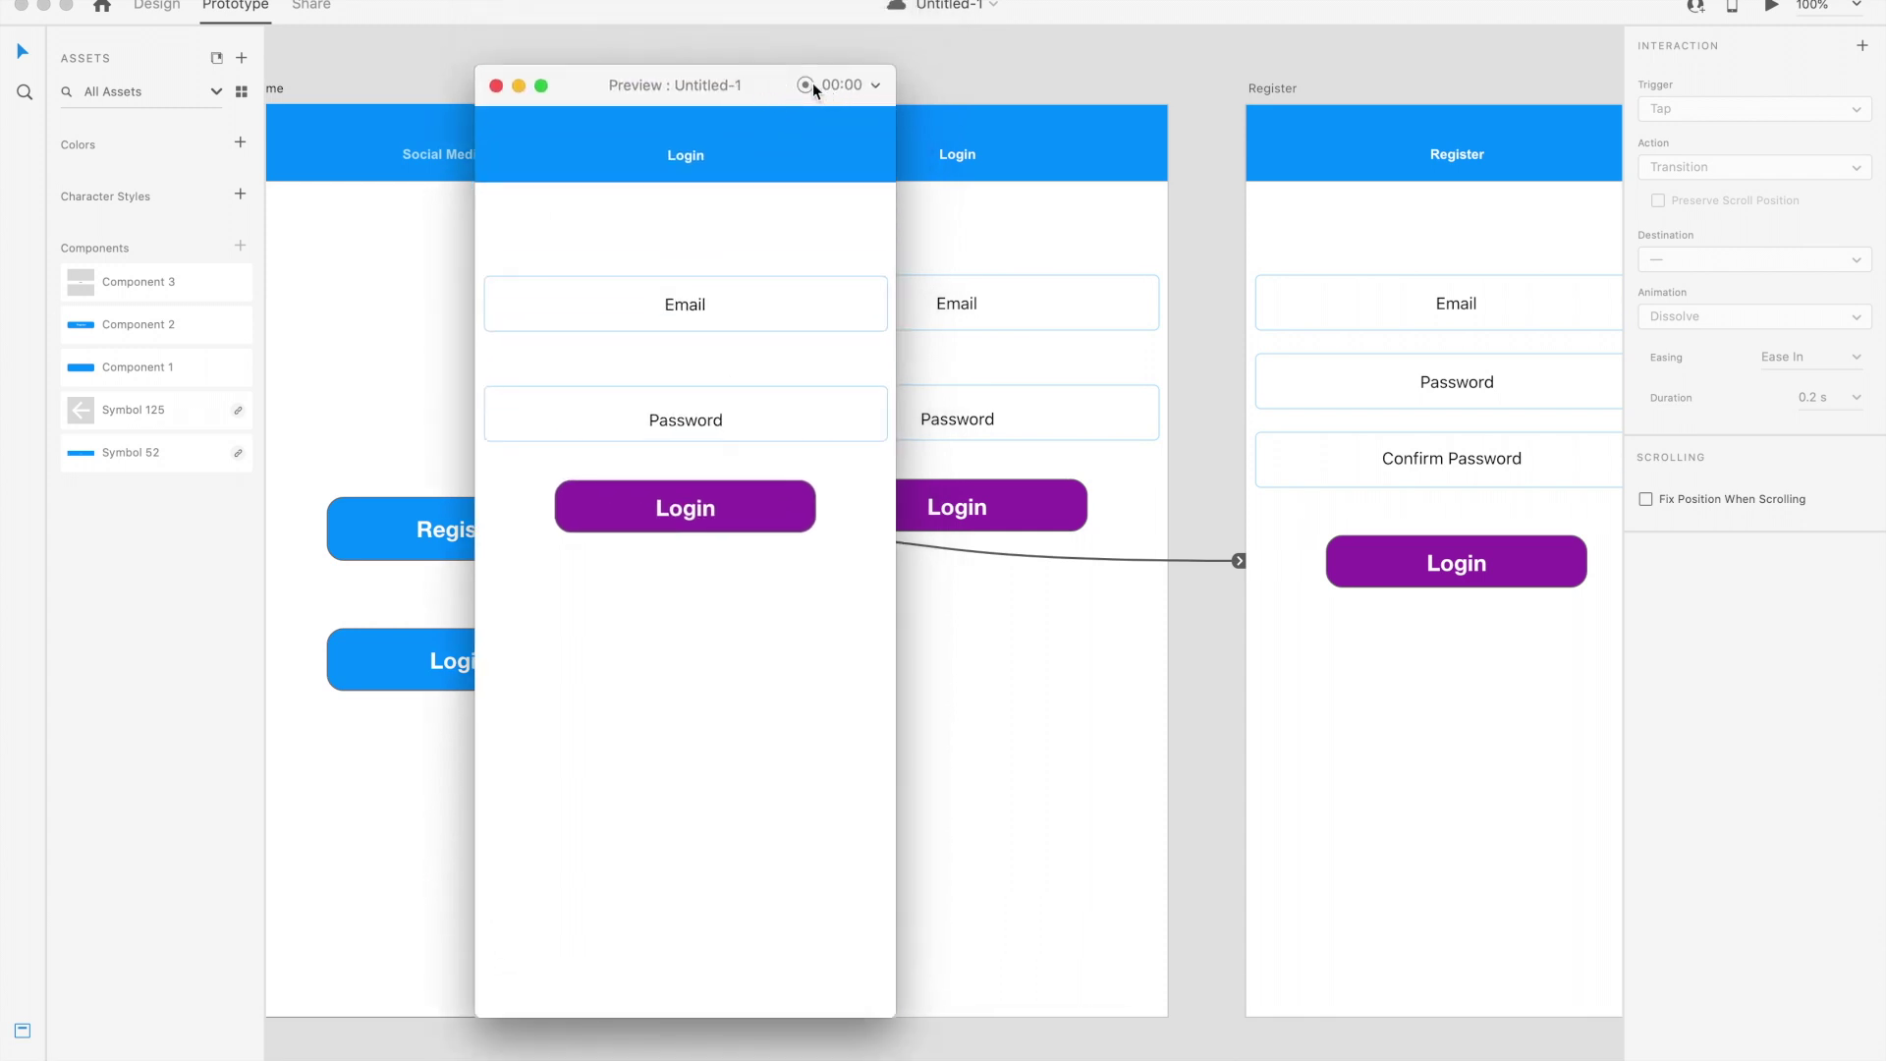